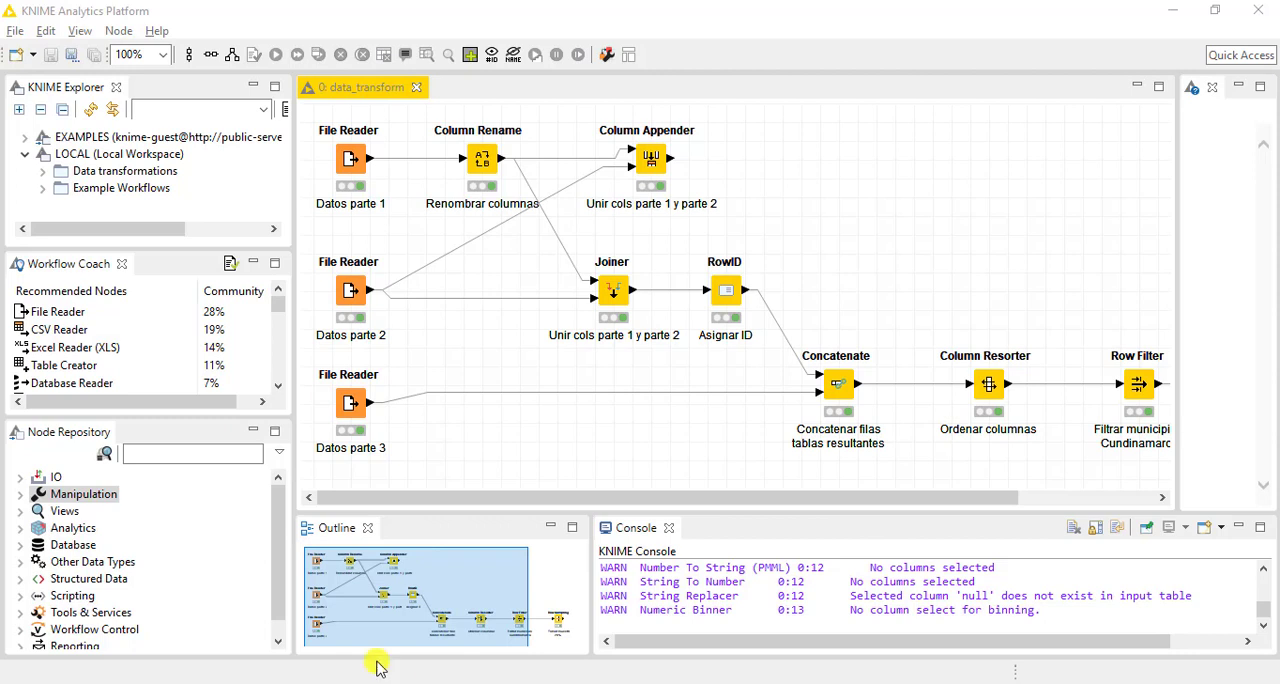
# Review the Column Appender, Joiner and Concatenate nodes in the existing data_transform workflow
pyautogui.moveTo(396, 497); pyautogui.dragTo(362, 490)
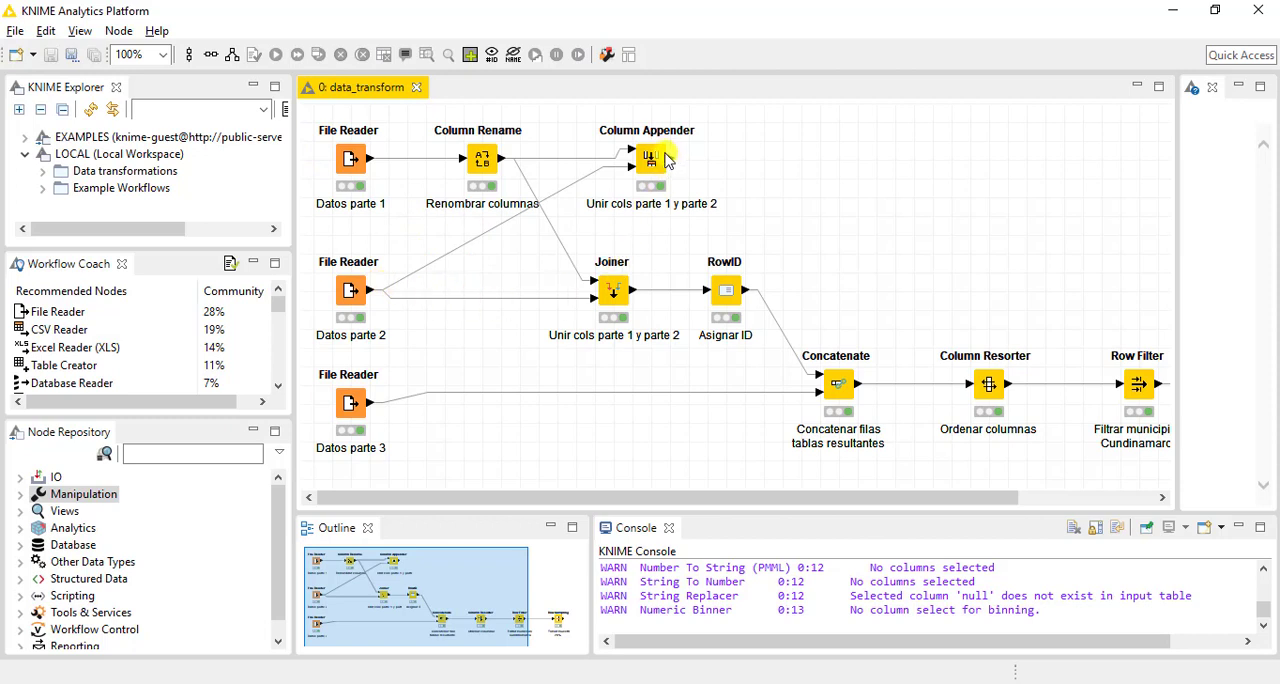
pyautogui.moveTo(662, 166)
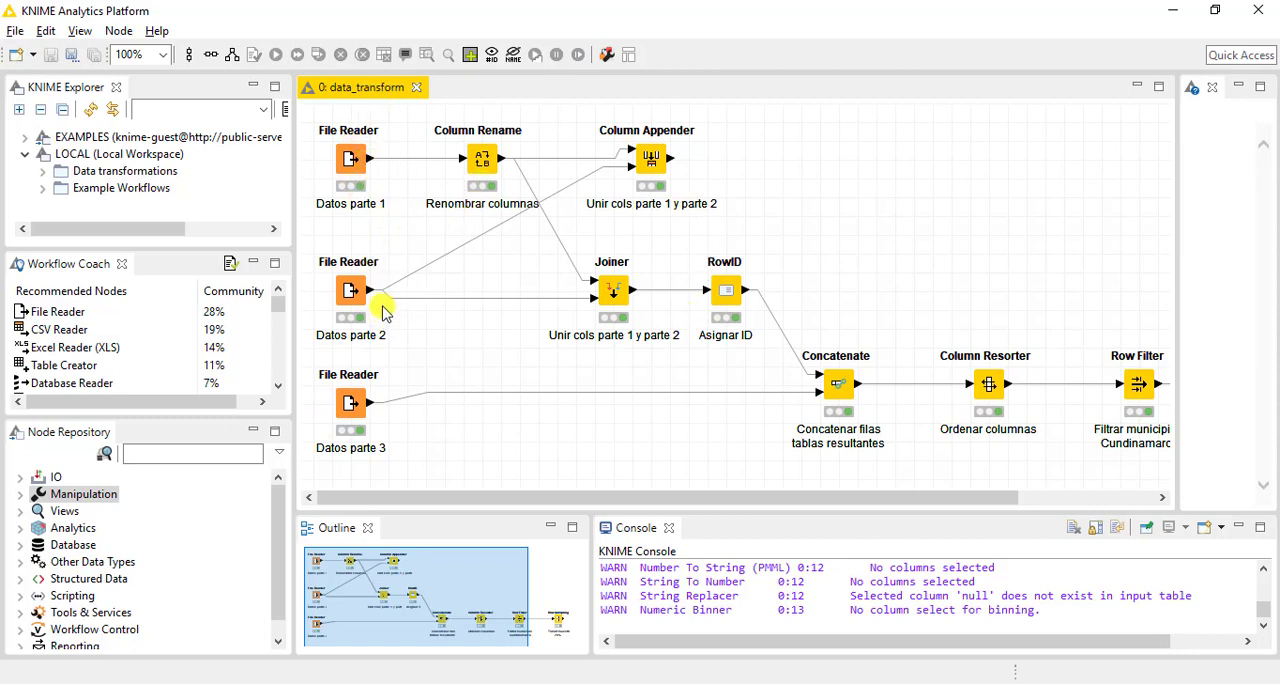
pyautogui.click(650, 165)
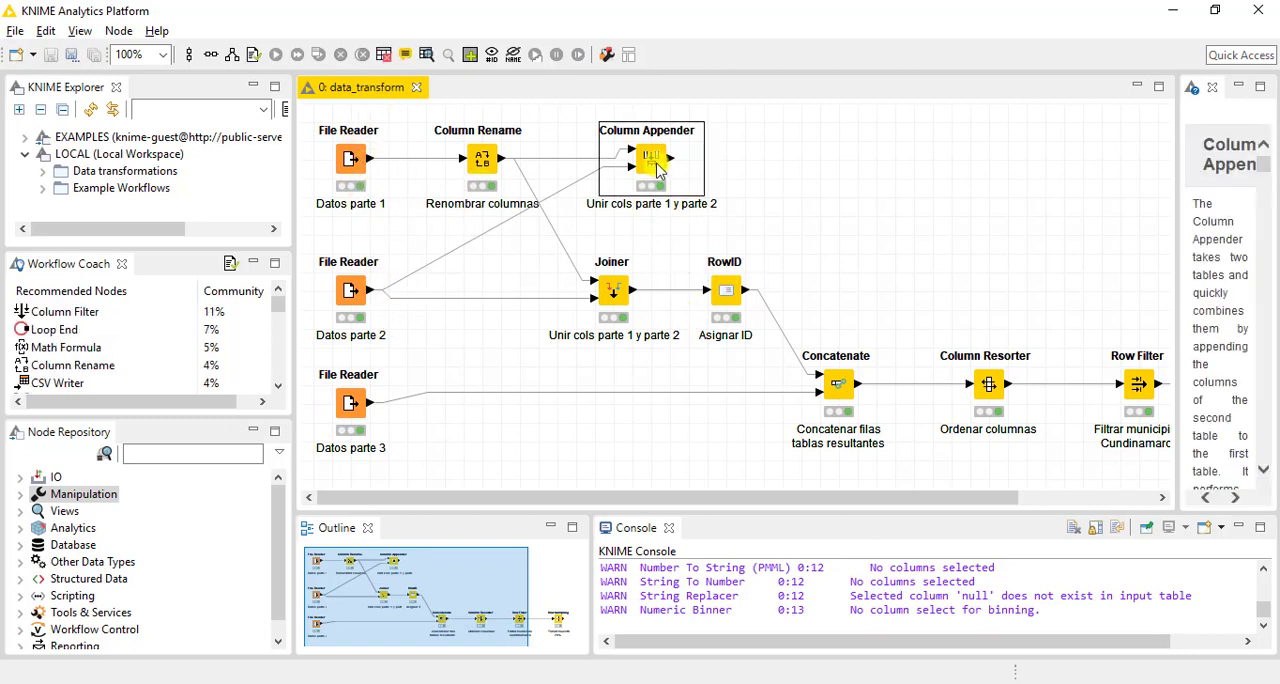
pyautogui.click(613, 288)
pyautogui.click(648, 170)
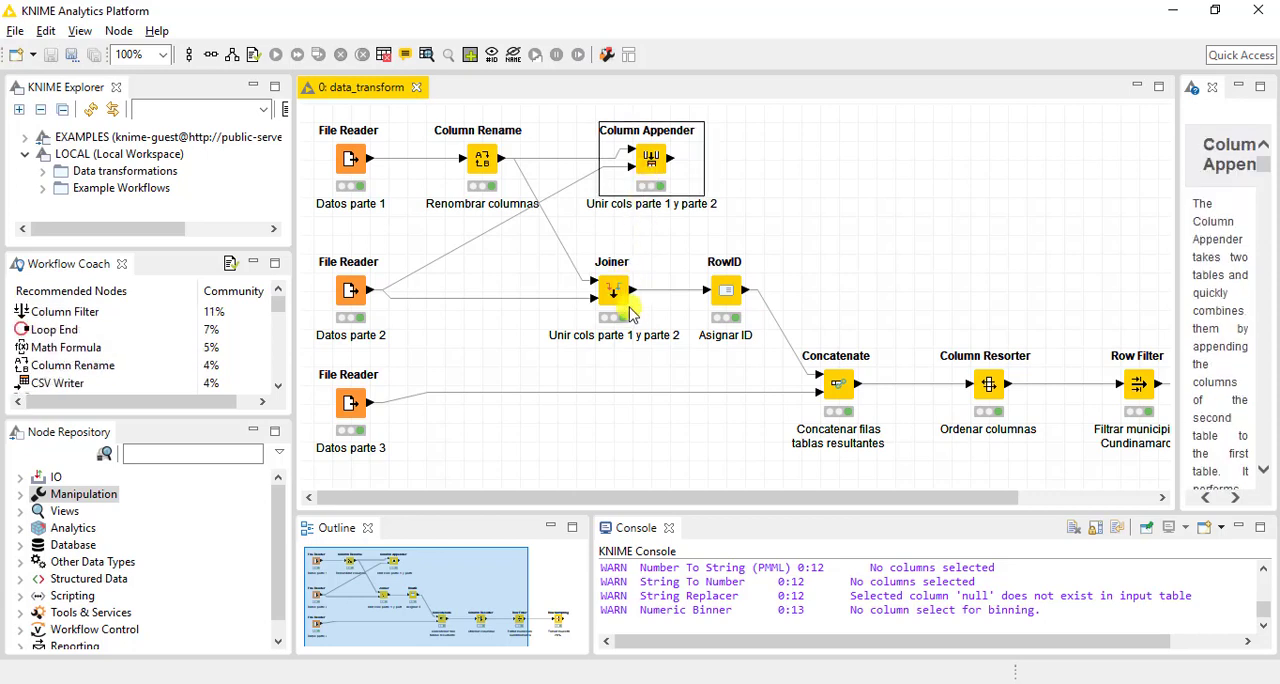
pyautogui.click(613, 292)
pyautogui.click(655, 178)
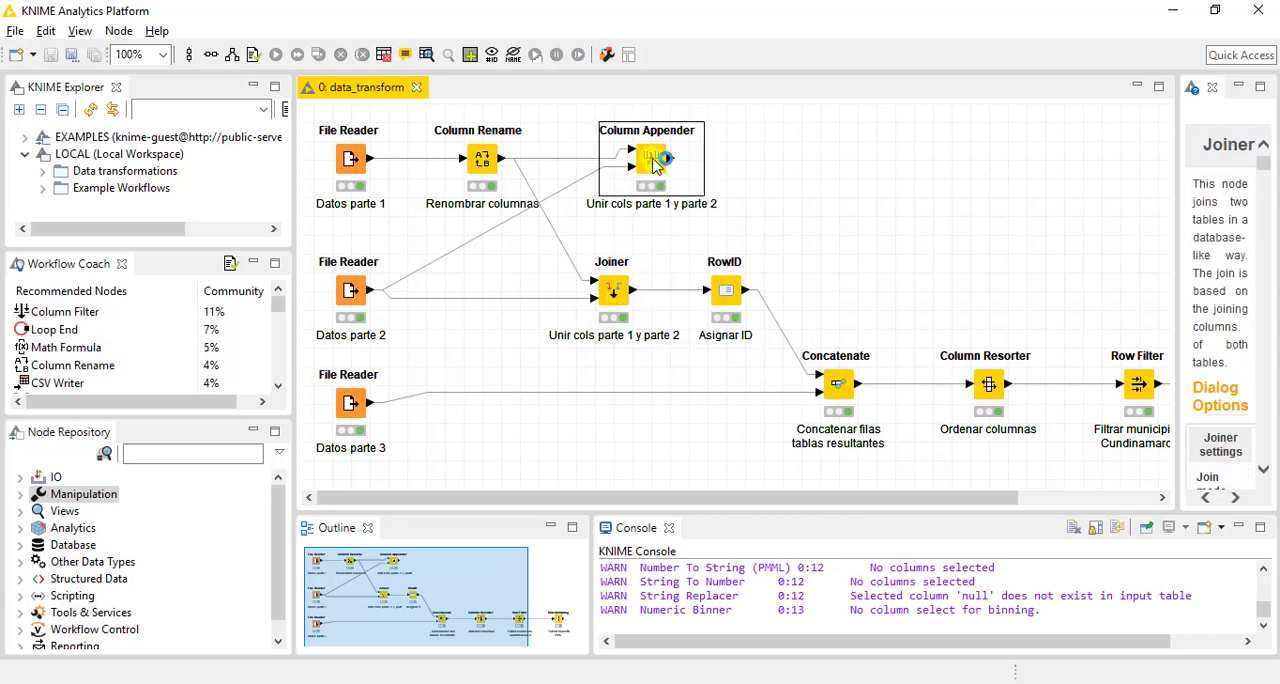
pyautogui.click(613, 290)
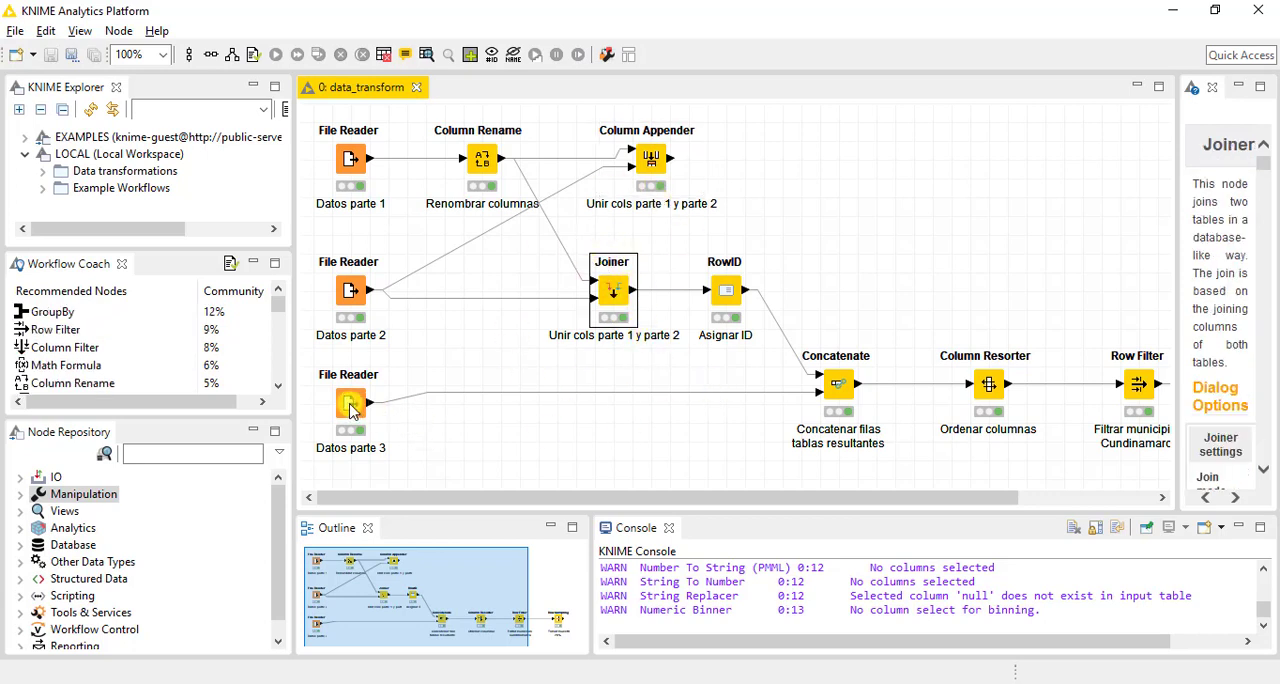
pyautogui.click(490, 460)
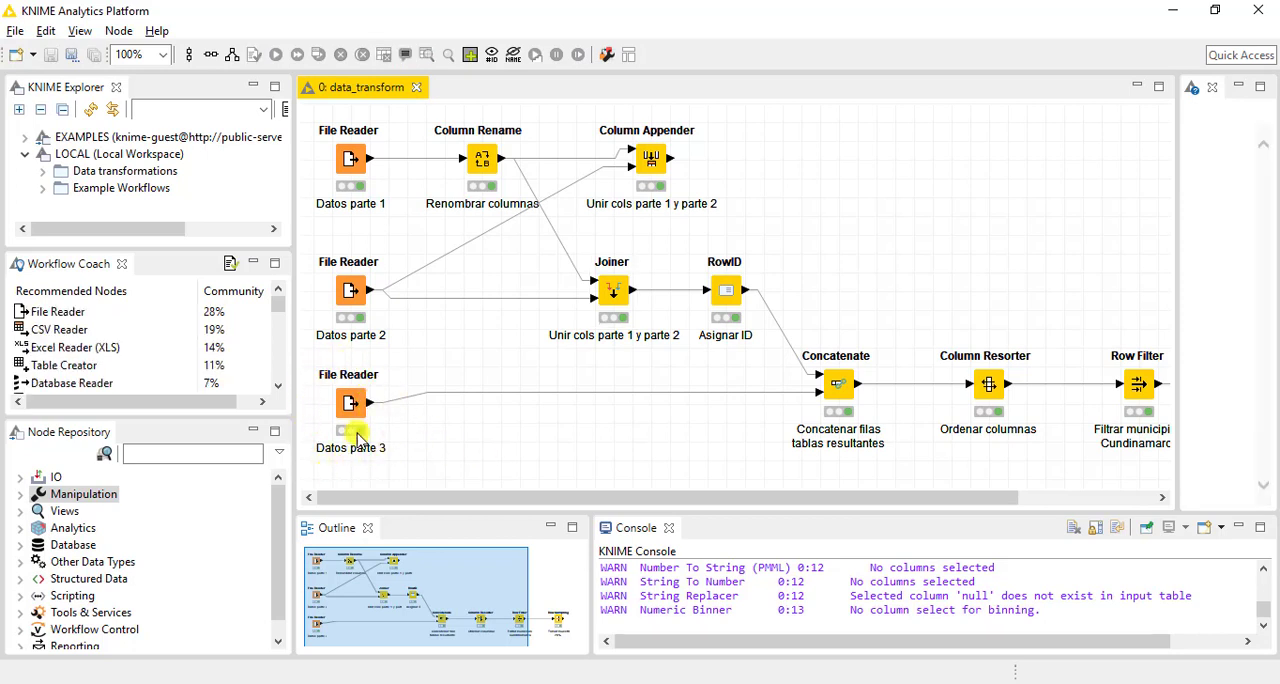
pyautogui.click(842, 386)
# Find the Column Splitter node by searching for "splitt", place it above the Row Filter node and connect the Column Resorter output to it
pyautogui.moveTo(837, 494); pyautogui.dragTo(971, 479)
pyautogui.click(983, 480)
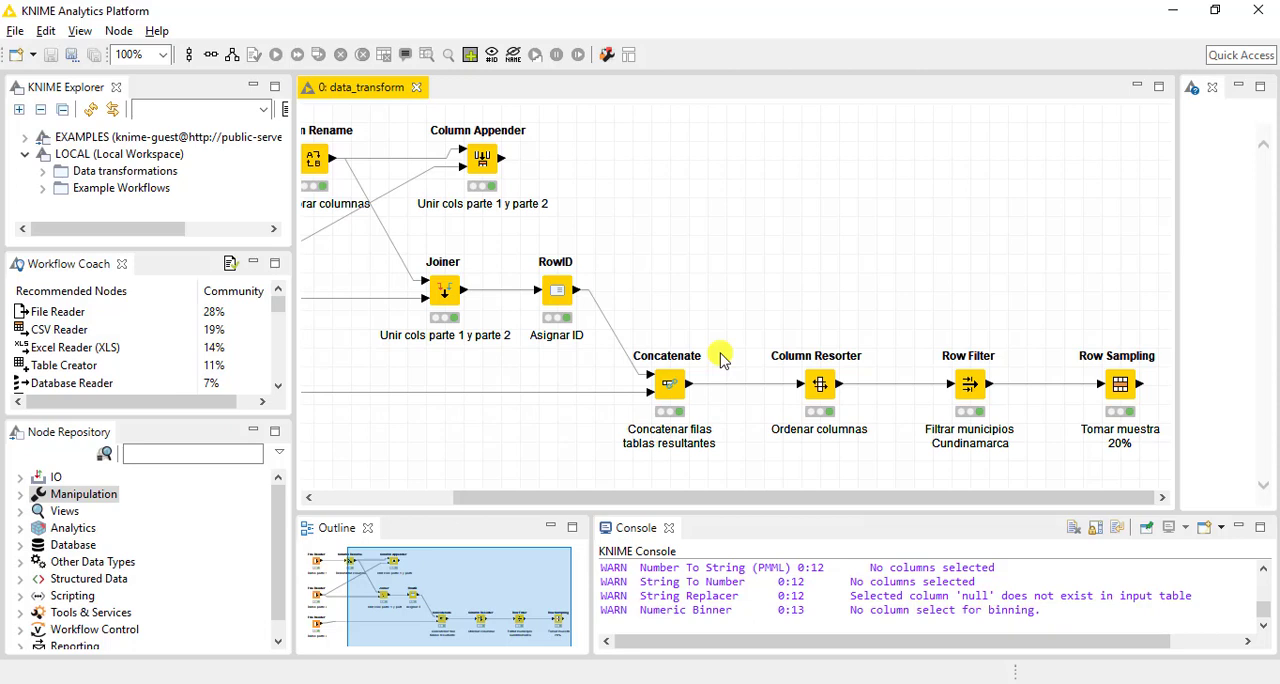
pyautogui.click(172, 457)
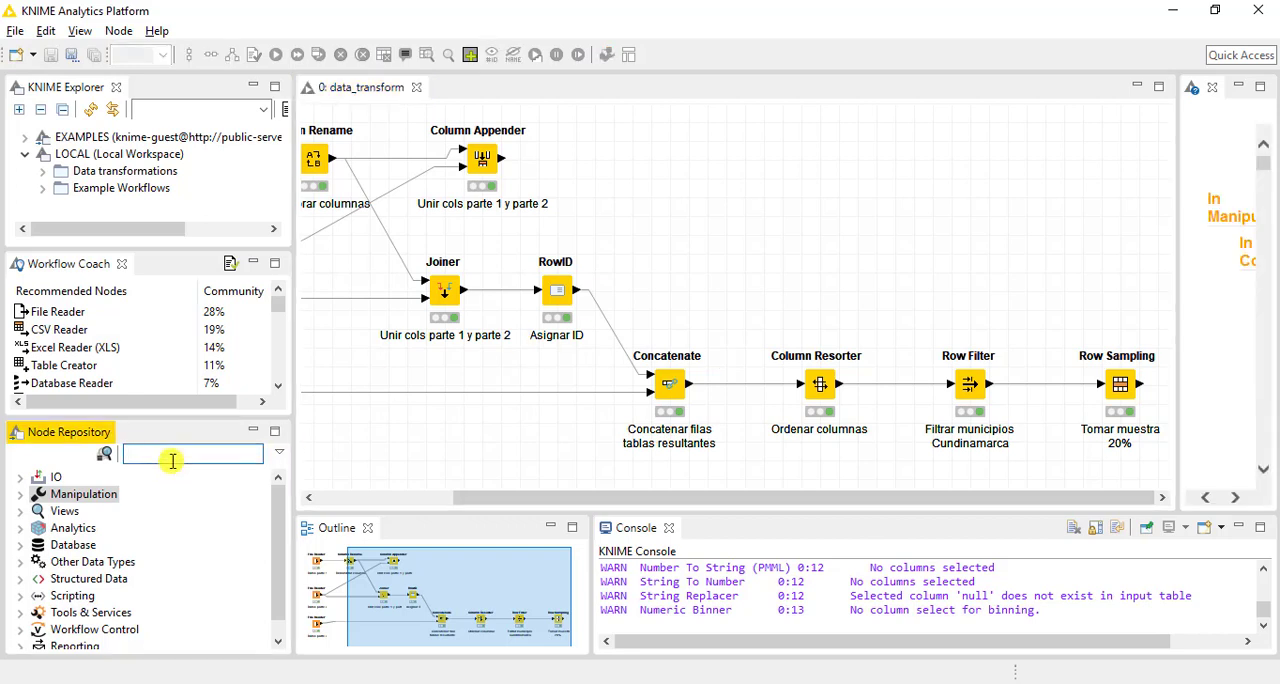
pyautogui.write('splitt')
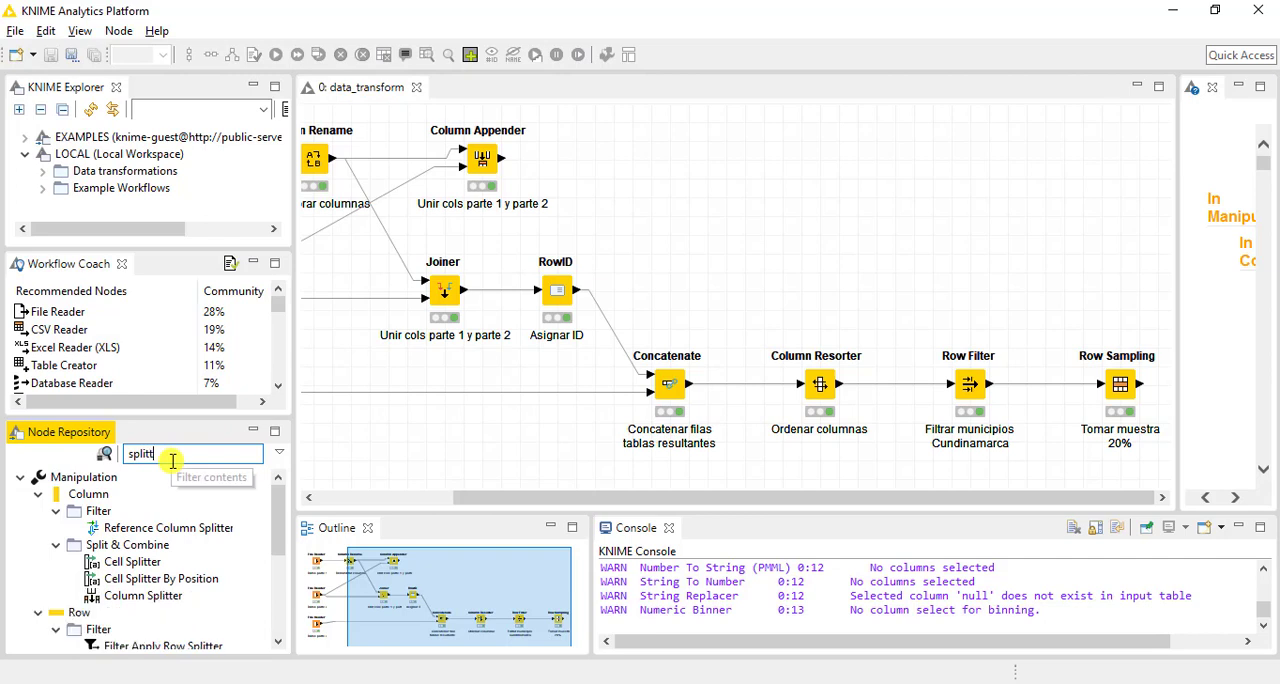
pyautogui.moveTo(150, 596); pyautogui.dragTo(940, 298)
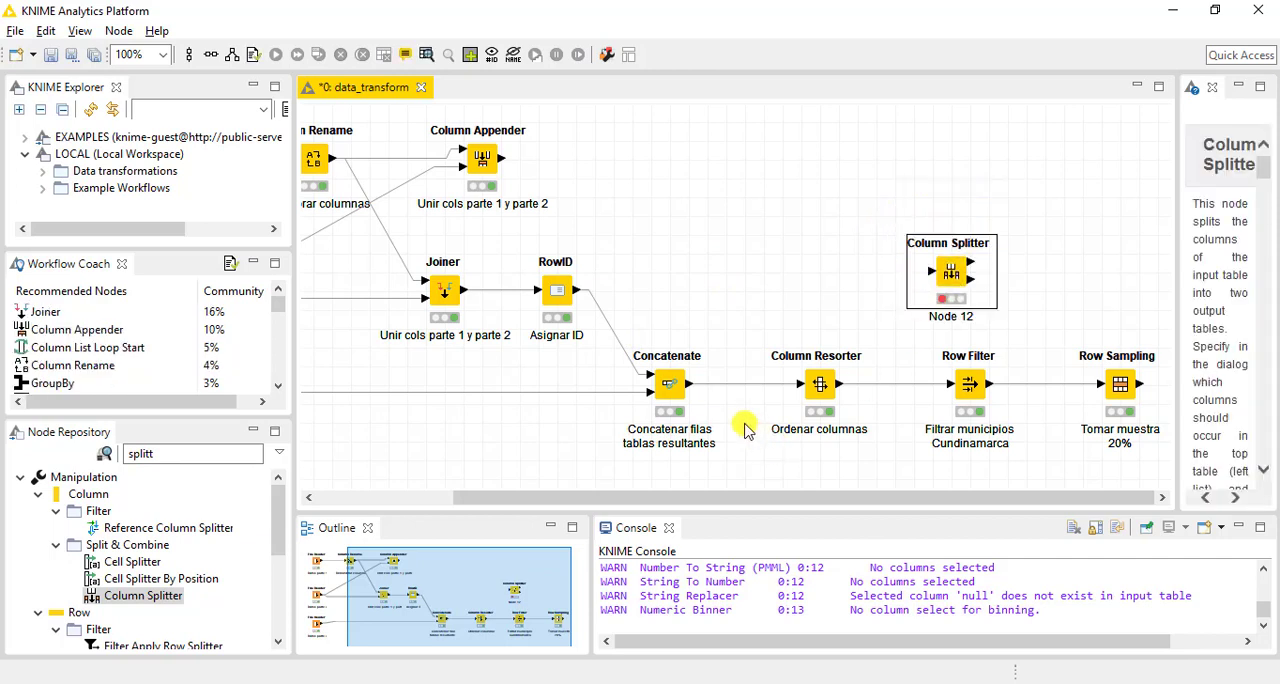
pyautogui.click(858, 316)
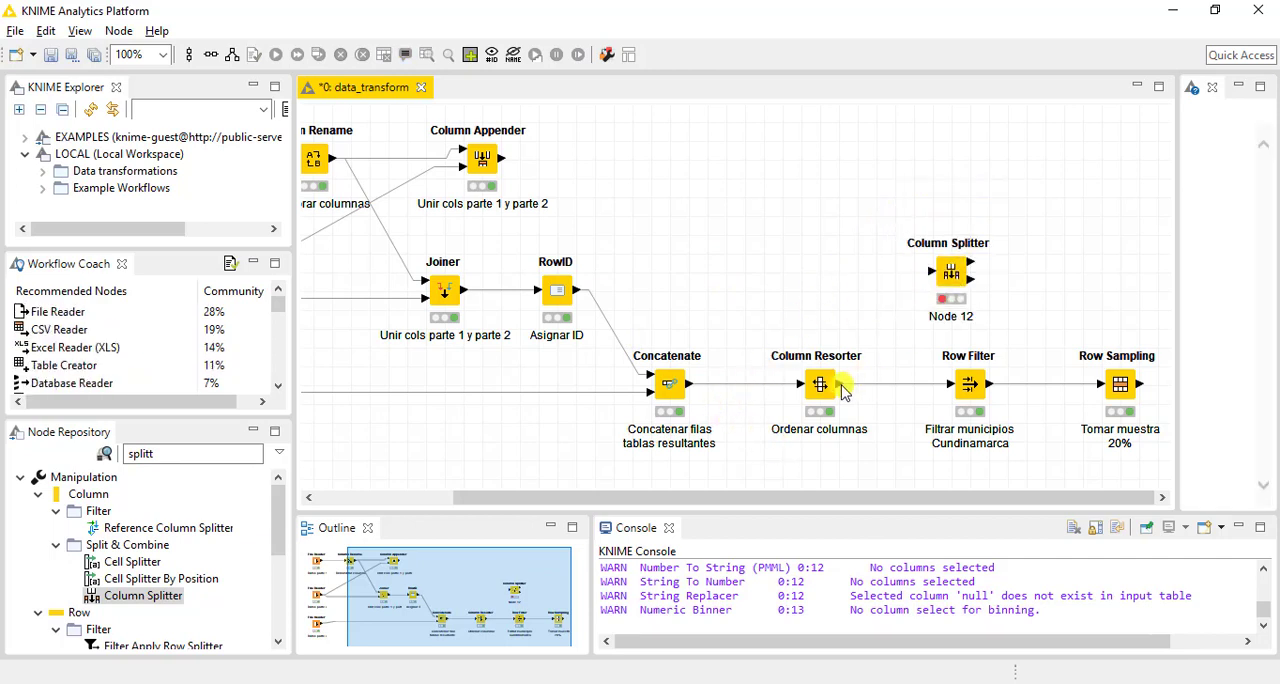
pyautogui.moveTo(842, 390); pyautogui.dragTo(938, 280)
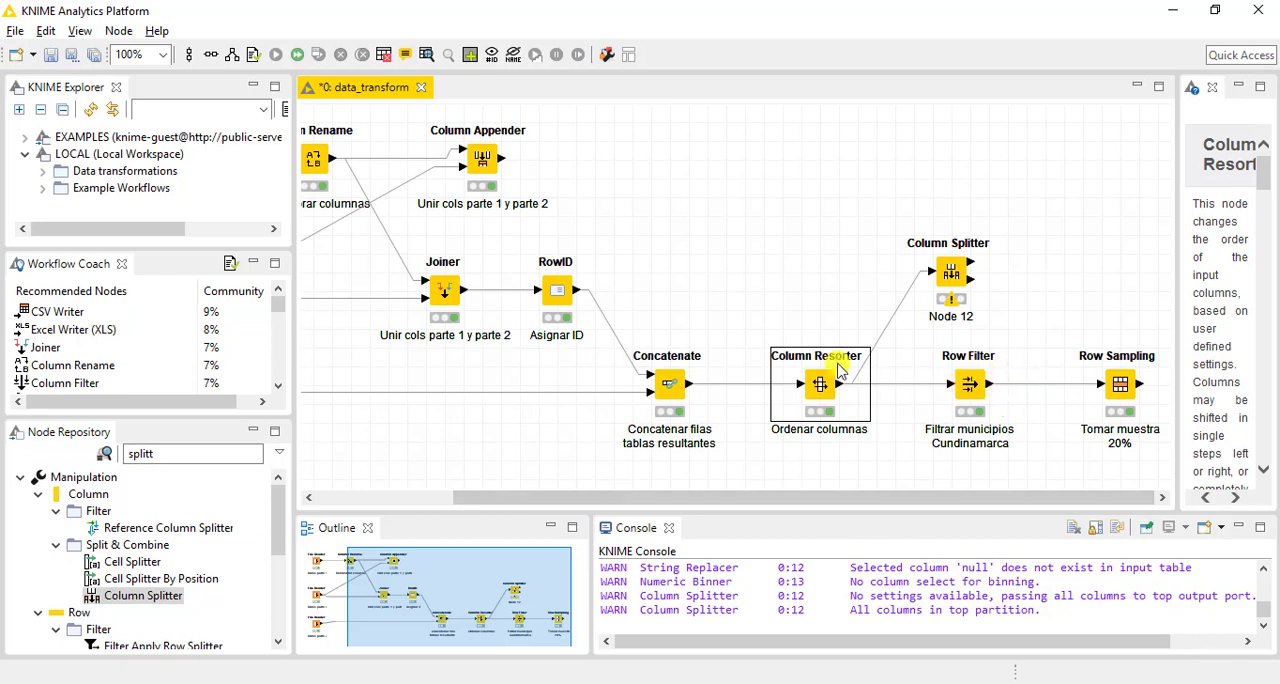
# Examine the output table of the Column Resorter node, then close it
pyautogui.click(793, 281)
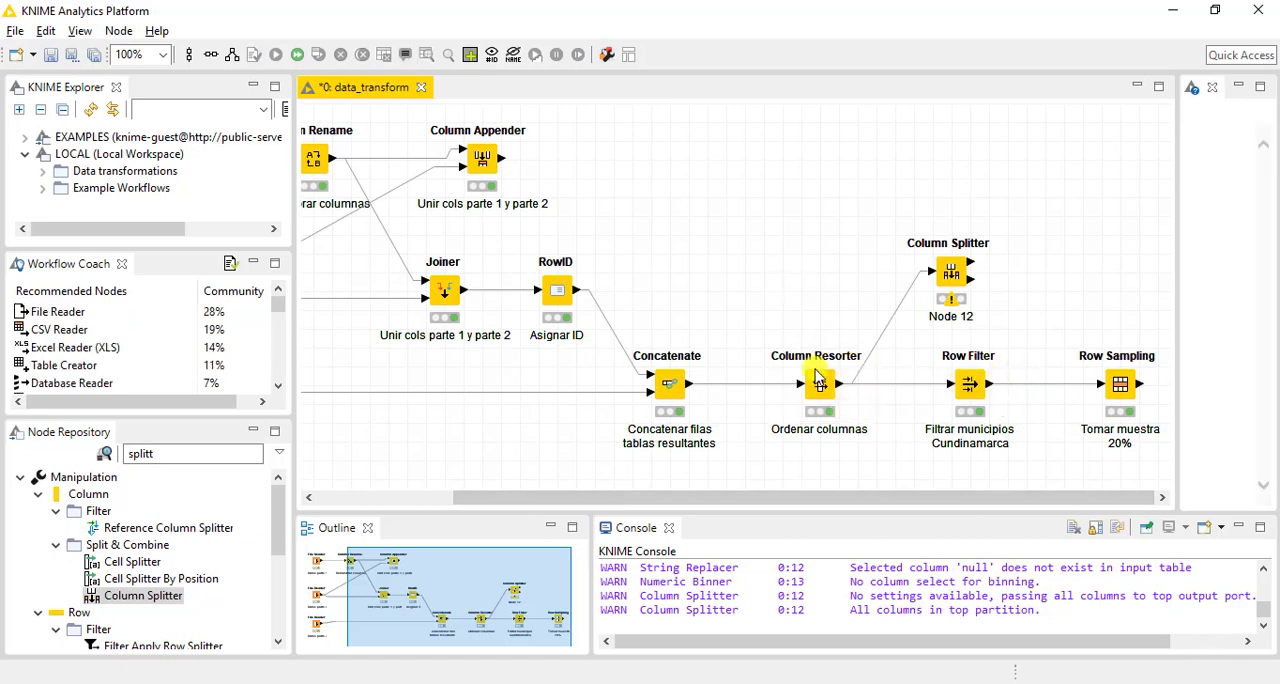
pyautogui.rightClick(817, 378)
pyautogui.click(857, 670)
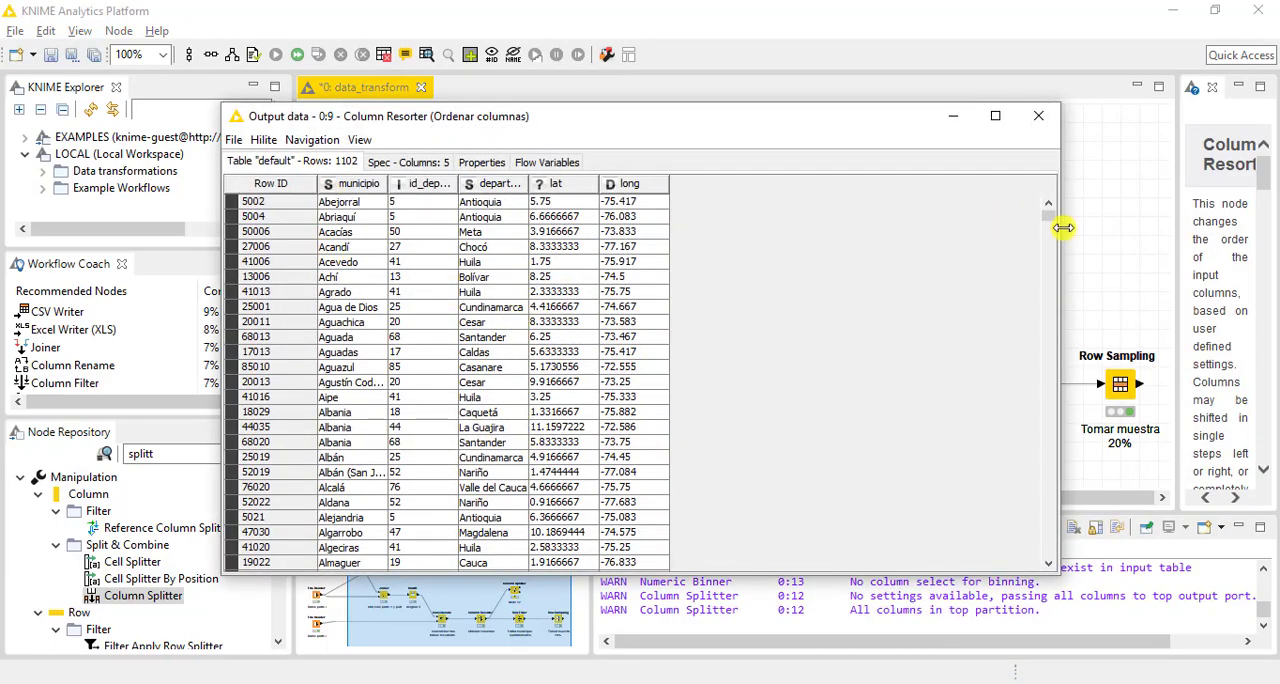
pyautogui.moveTo(1049, 210); pyautogui.dragTo(1086, 172)
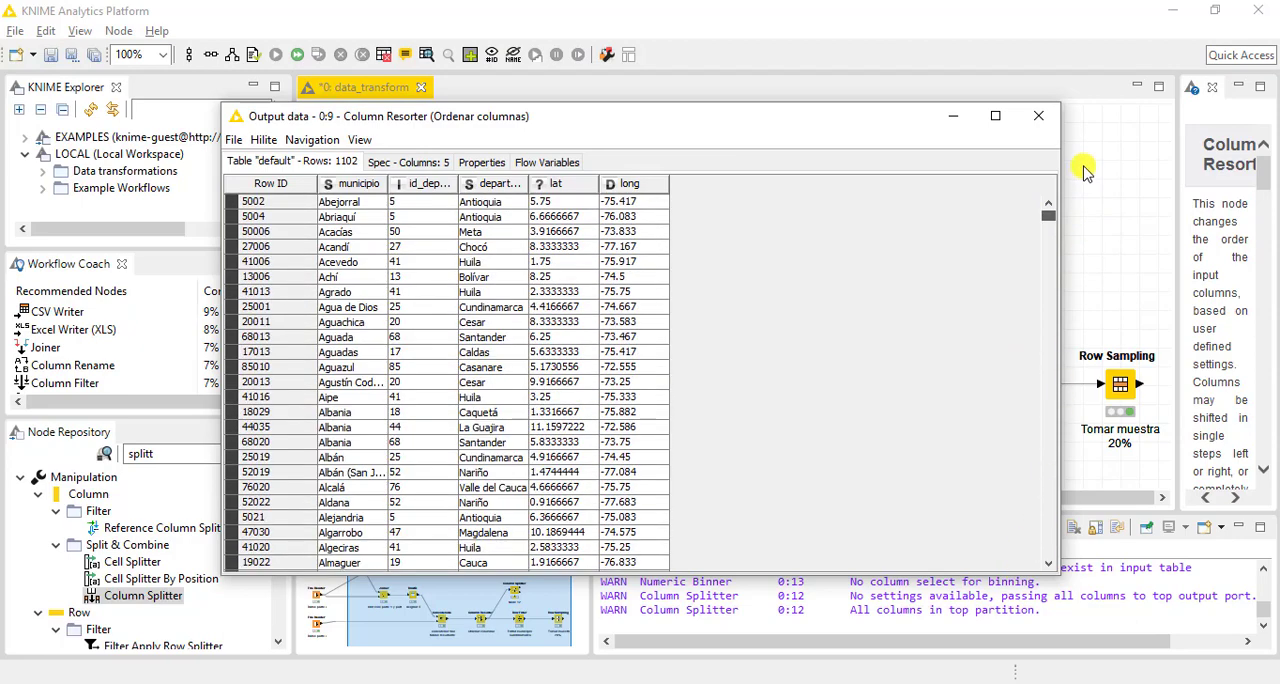
pyautogui.click(1045, 115)
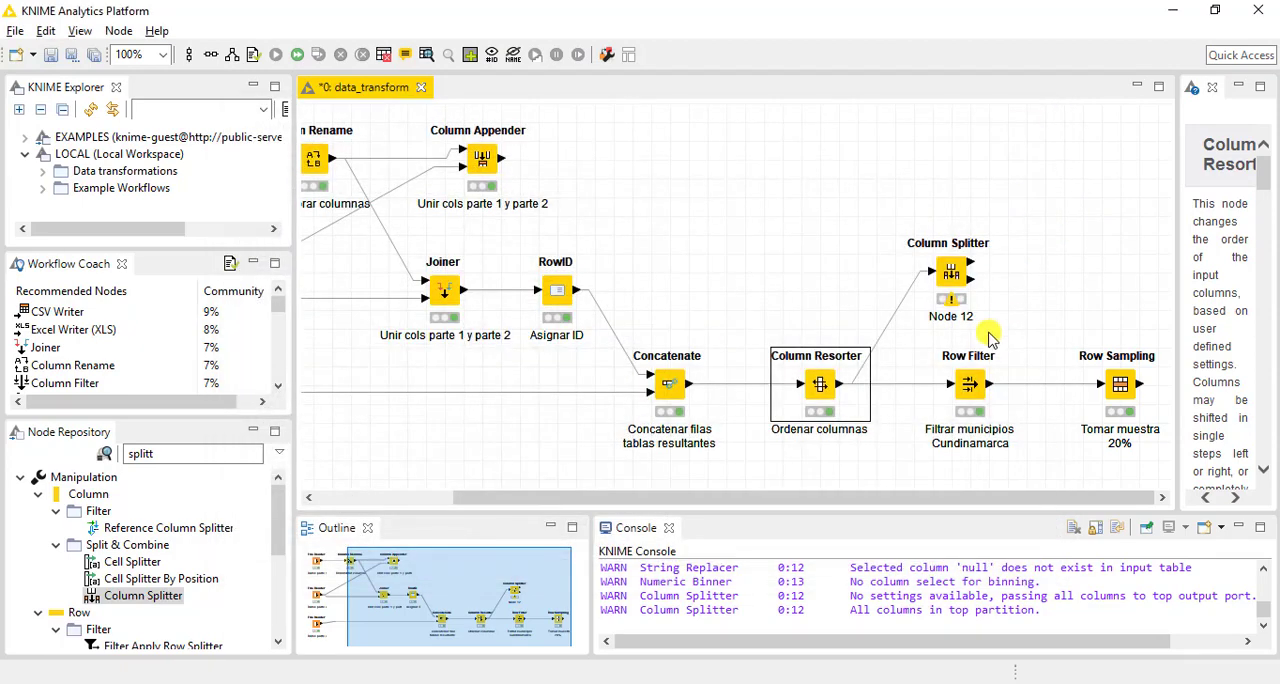
# Configure the Column Splitter to send id_departamento and departamento to the bottom partition, and execute the node
pyautogui.doubleClick(951, 272)
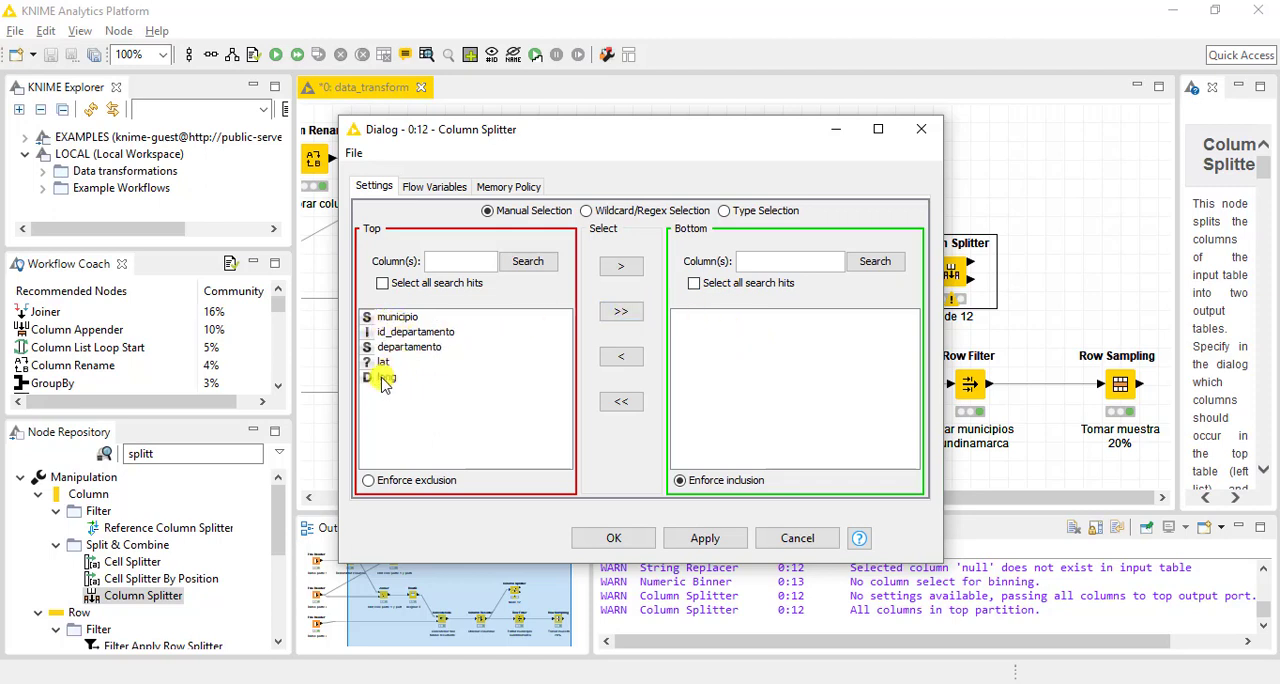
pyautogui.click(405, 331)
pyautogui.click(622, 266)
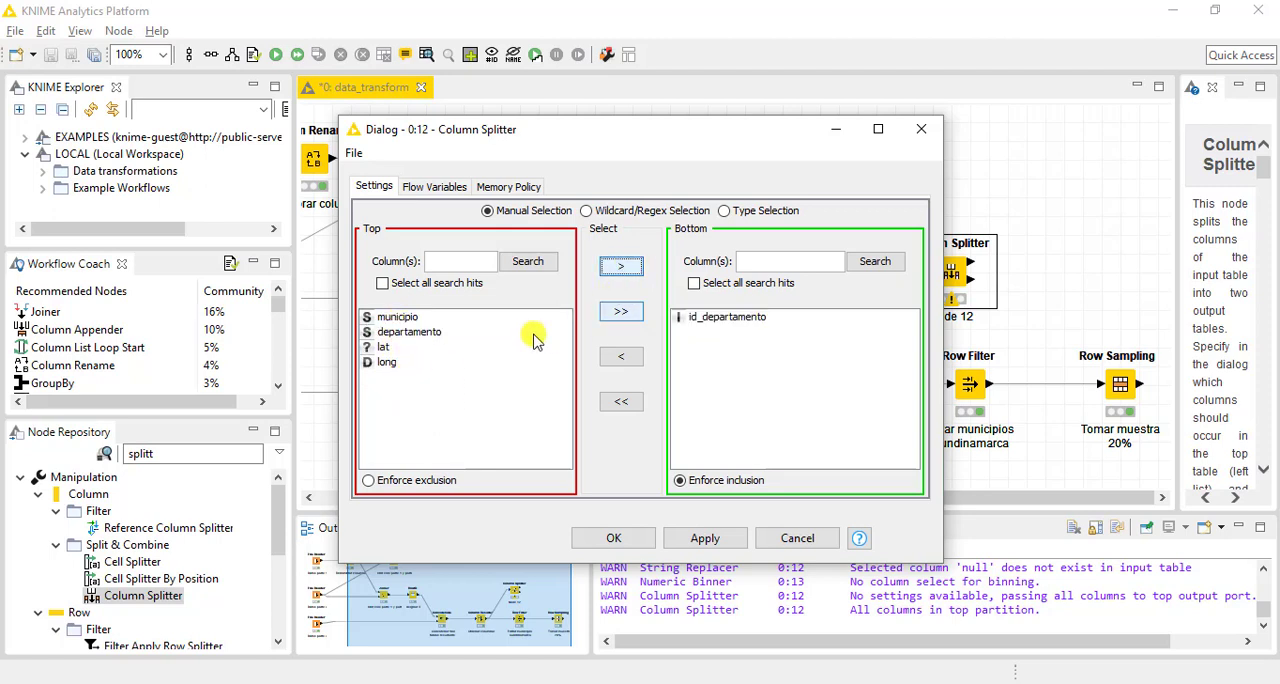
pyautogui.click(455, 332)
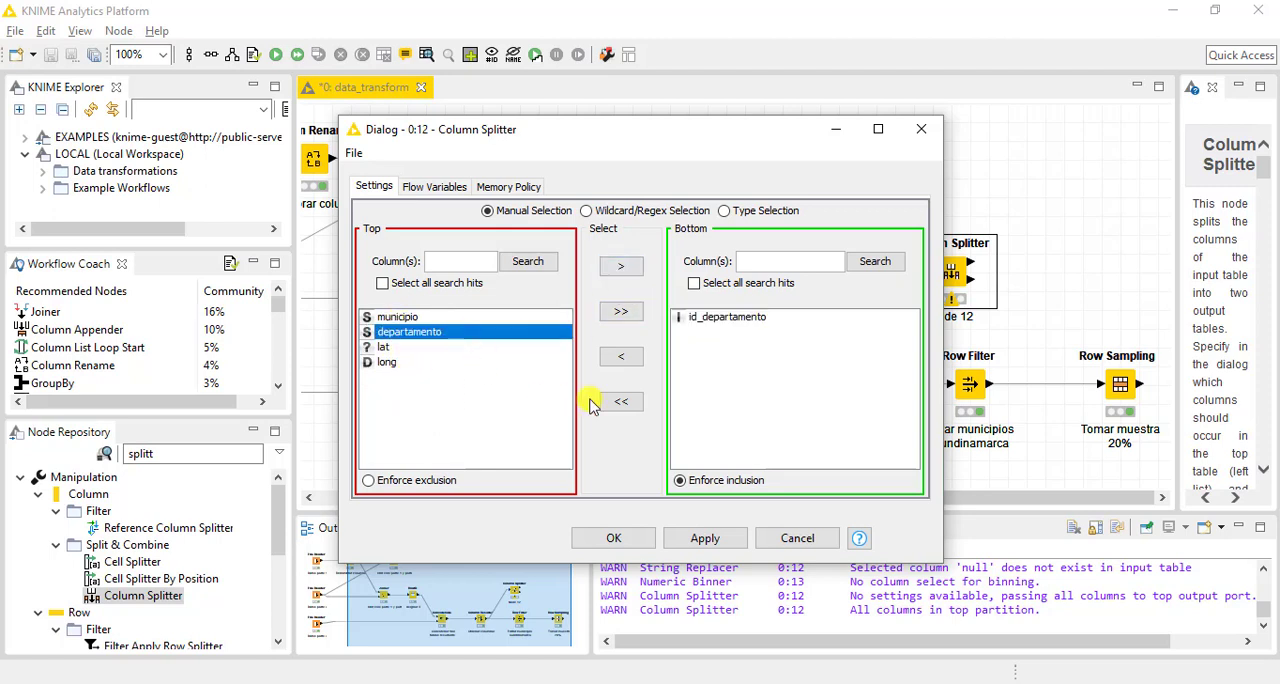
pyautogui.click(621, 266)
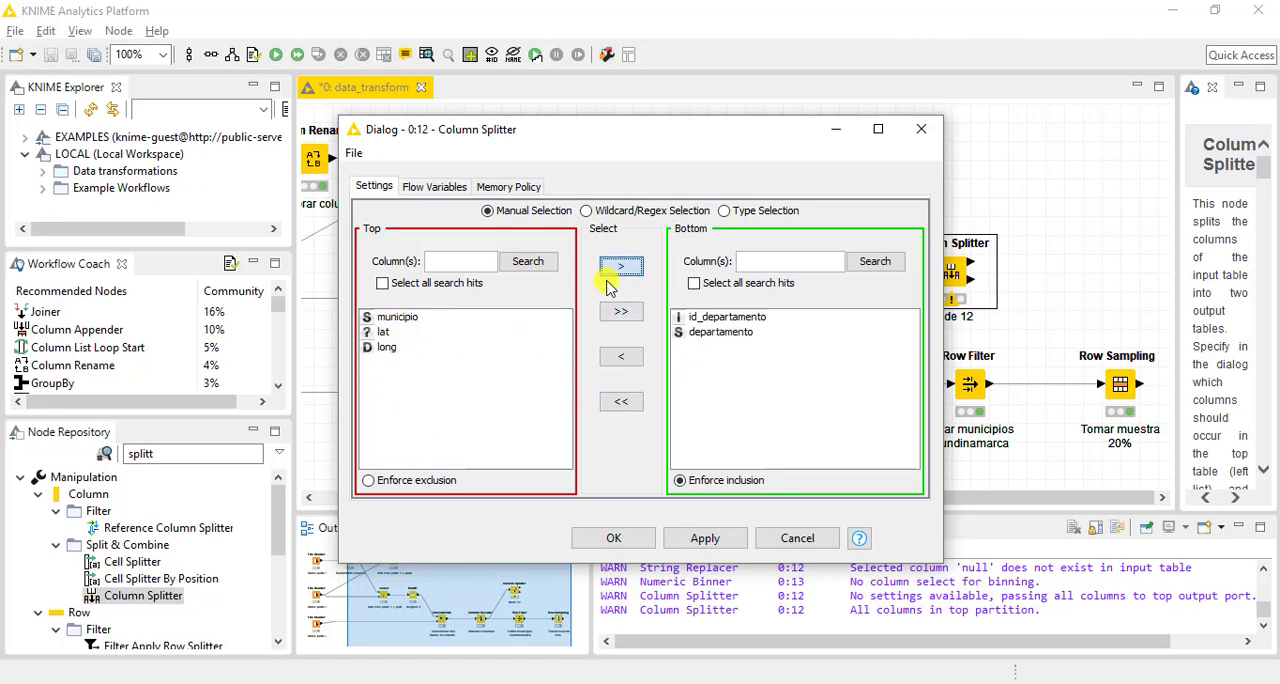
pyautogui.click(613, 540)
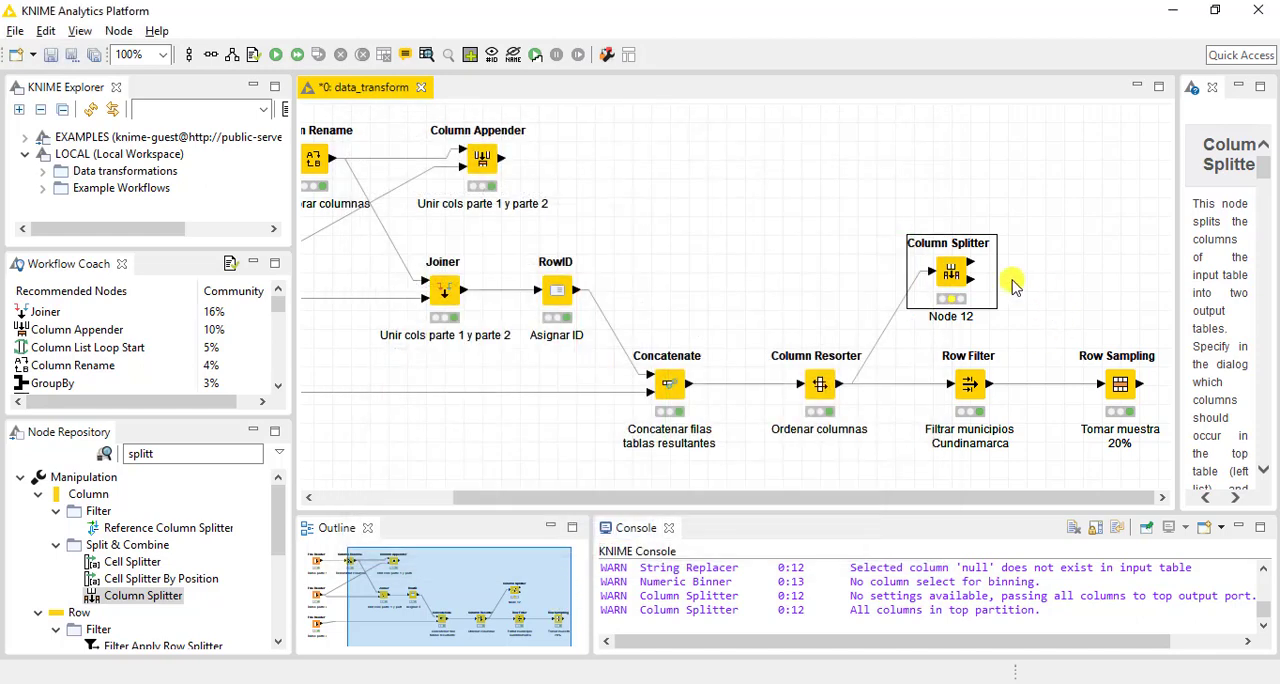
pyautogui.rightClick(946, 266)
pyautogui.click(989, 296)
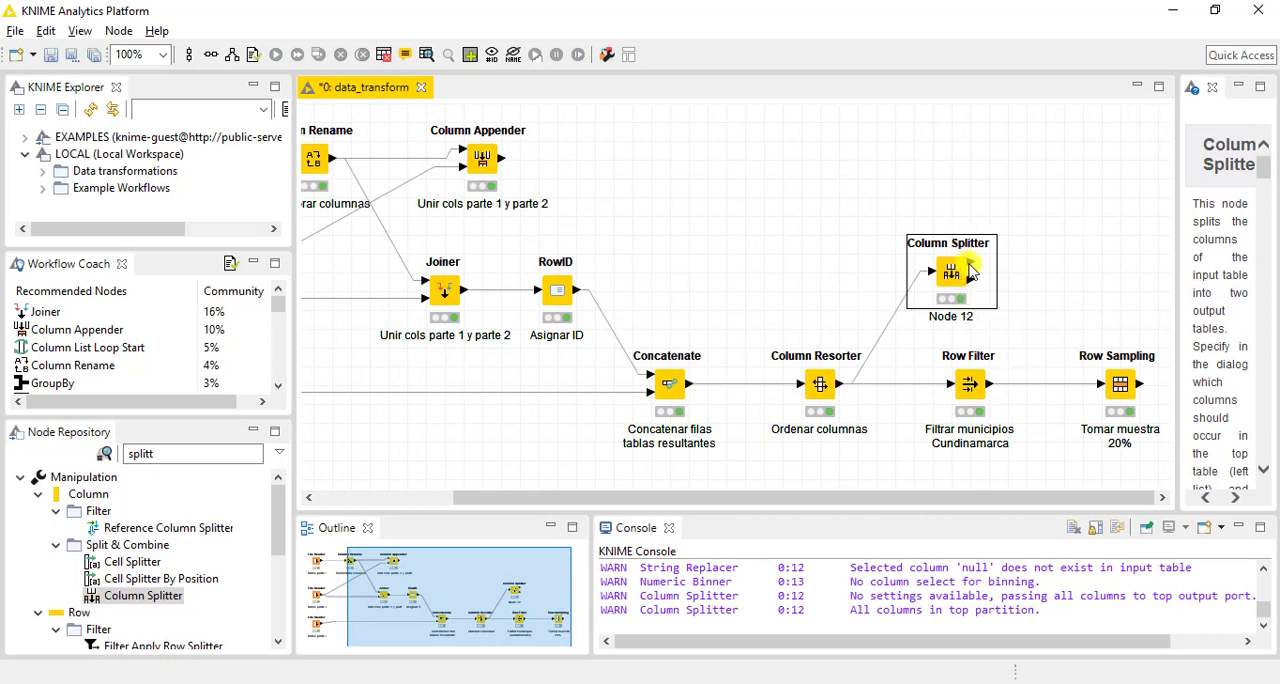
# Inspect the Column Splitter's top partition table and close it
pyautogui.moveTo(971, 271)
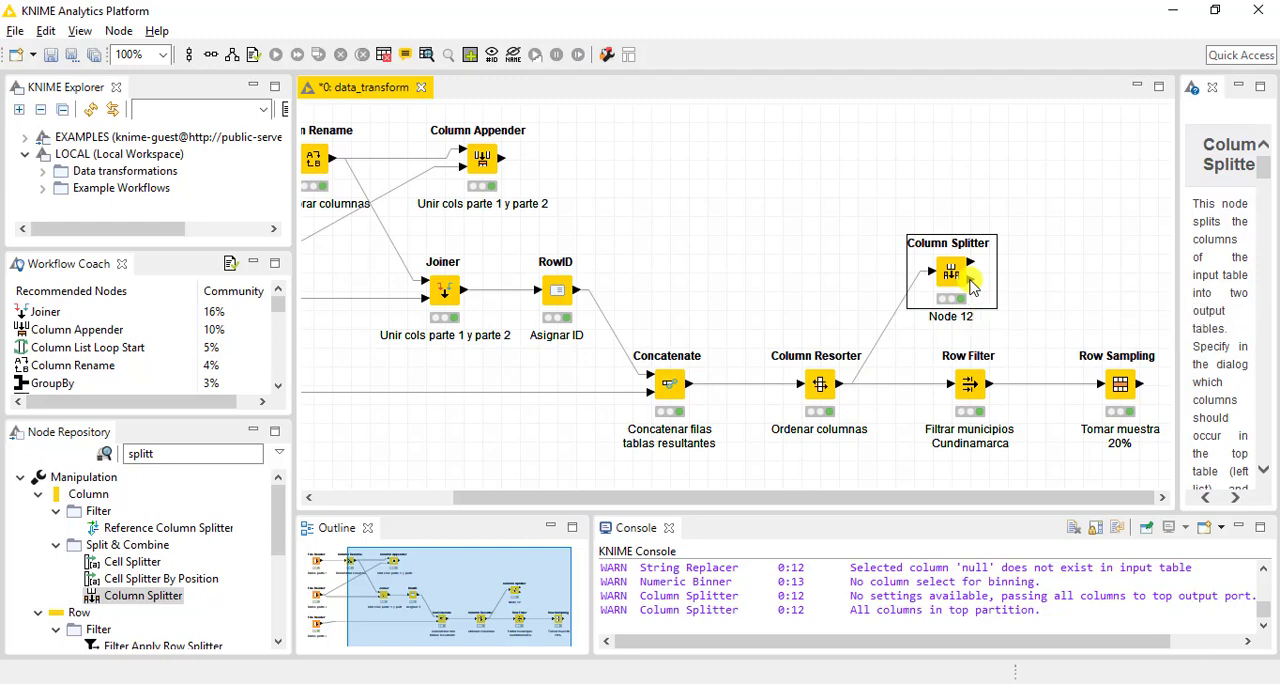
pyautogui.rightClick(958, 263)
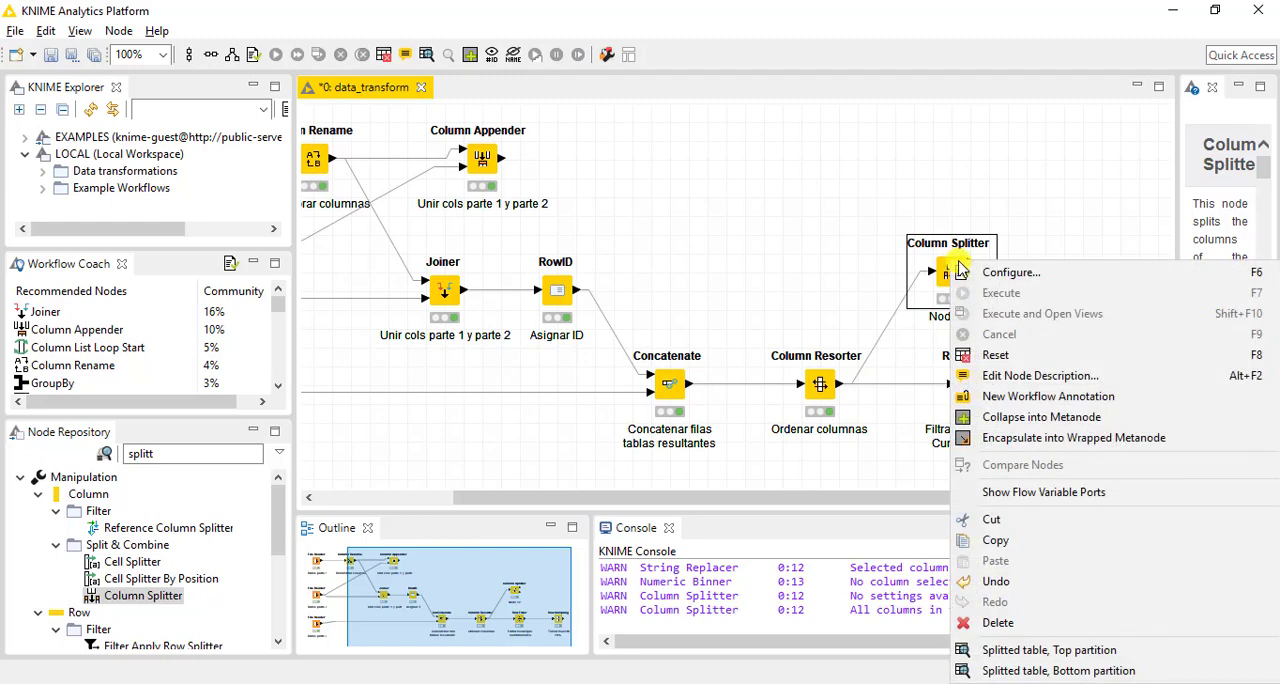
pyautogui.click(1075, 652)
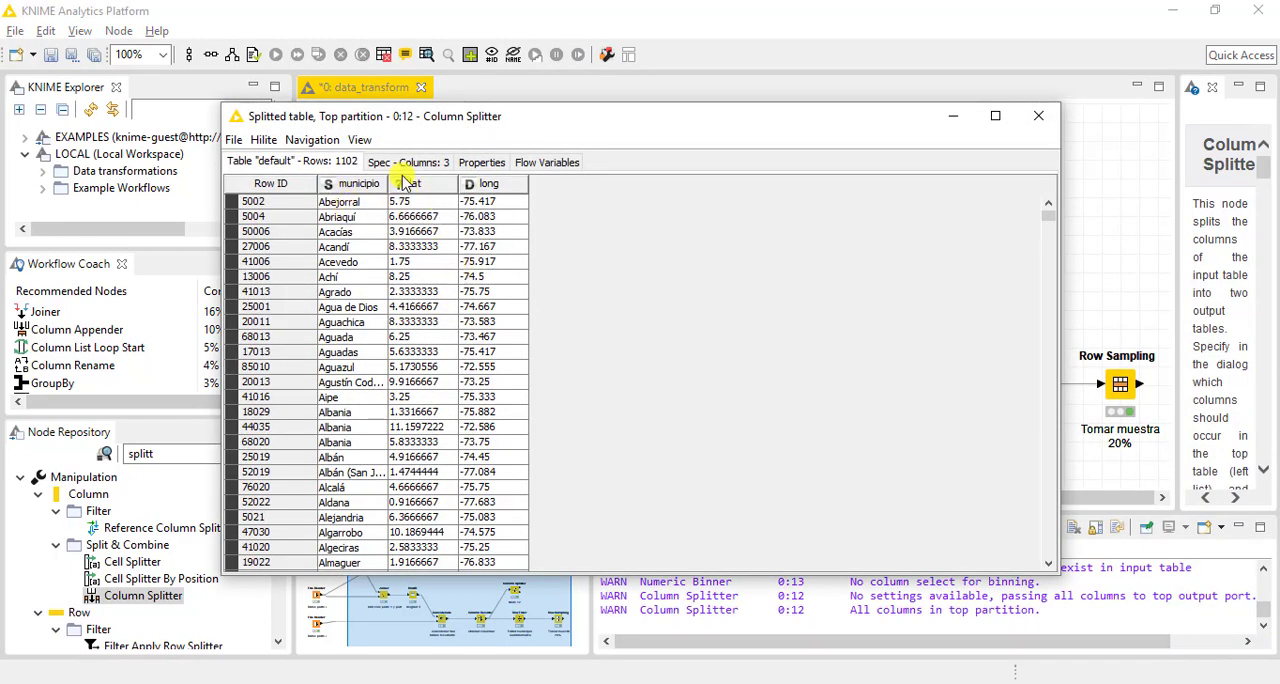
pyautogui.click(1038, 116)
# Inspect the Column Splitter's bottom partition table with its columns widened to show the full headers, then close it
pyautogui.rightClick(950, 268)
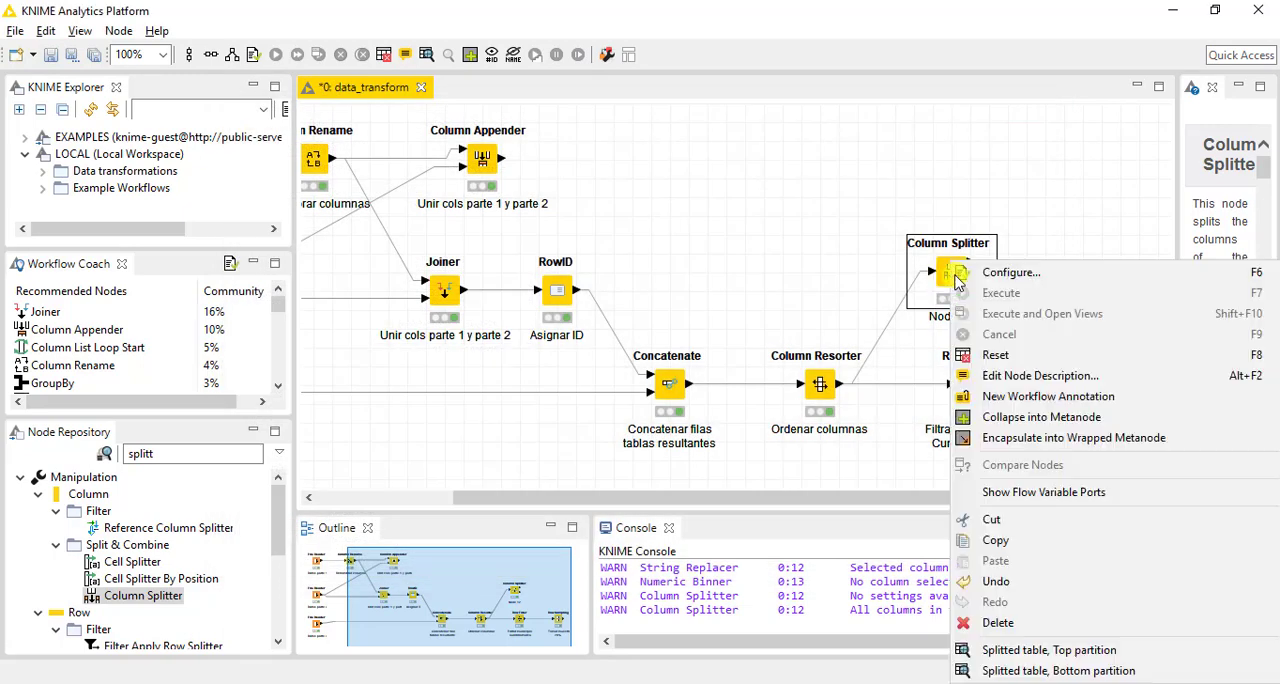
pyautogui.click(1031, 671)
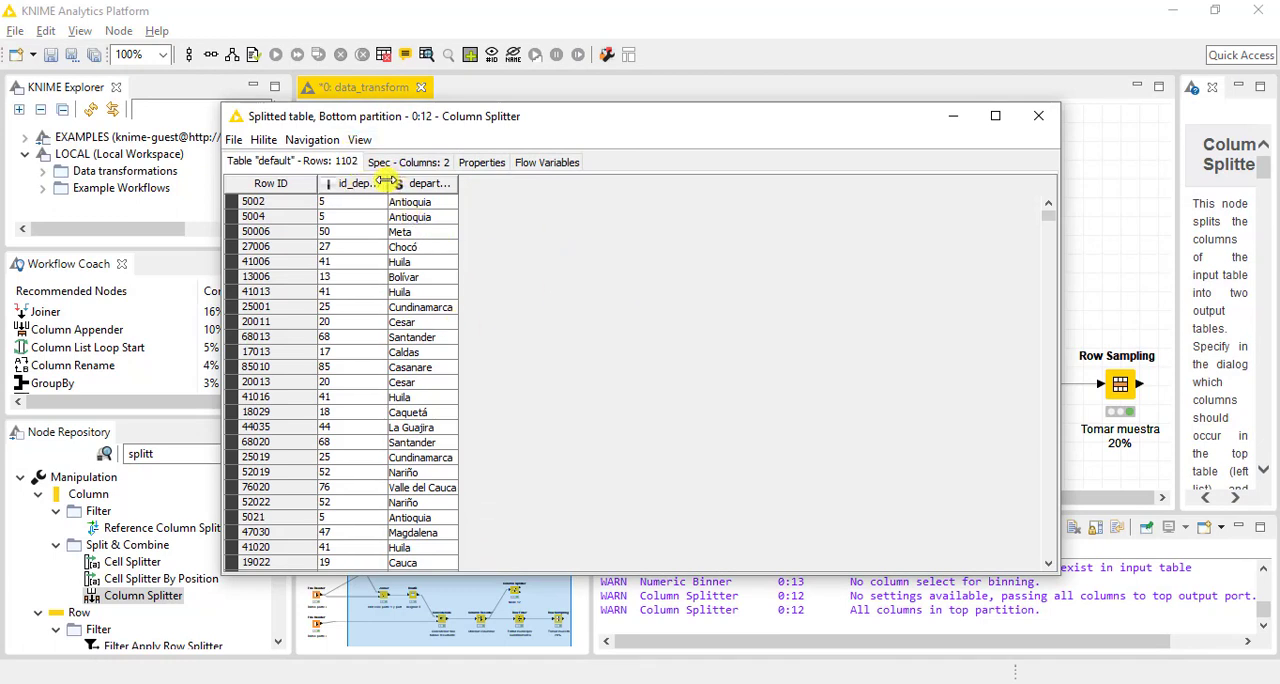
pyautogui.moveTo(386, 181); pyautogui.dragTo(531, 184)
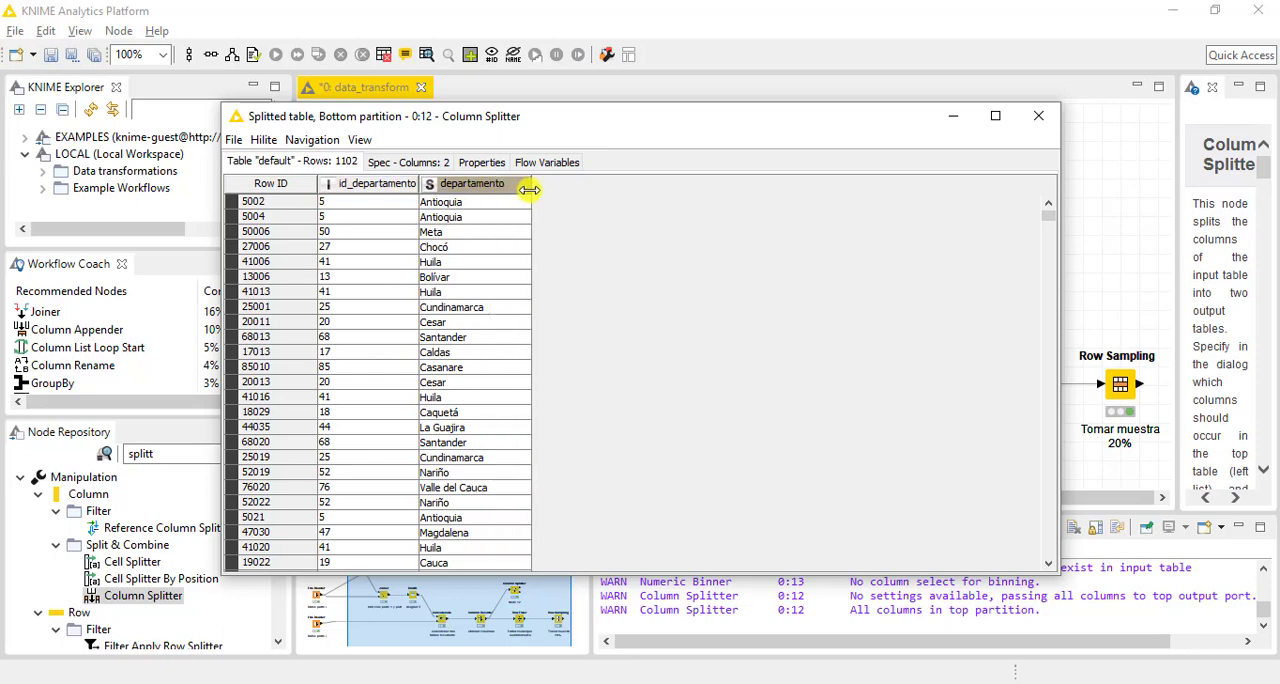
pyautogui.click(1040, 120)
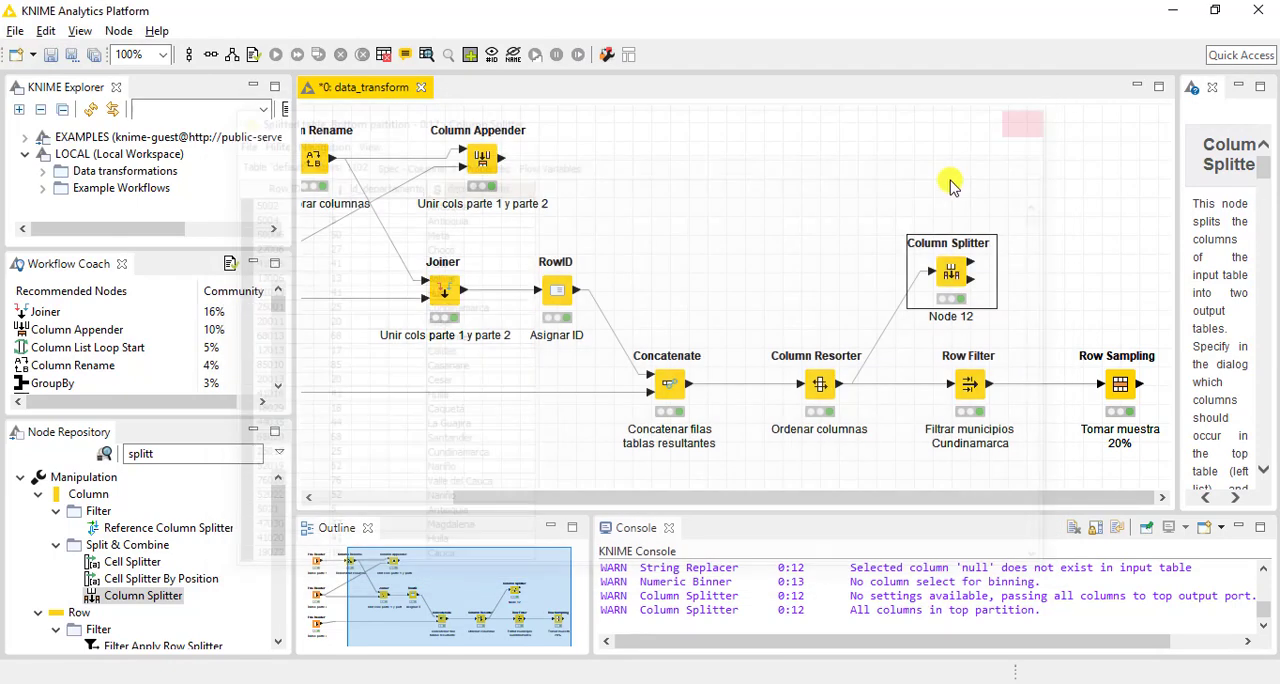
# Move the Column Splitter node further above the Row Filter and label it "Separación columnas"
pyautogui.moveTo(950, 275); pyautogui.dragTo(969, 201)
pyautogui.click(964, 246)
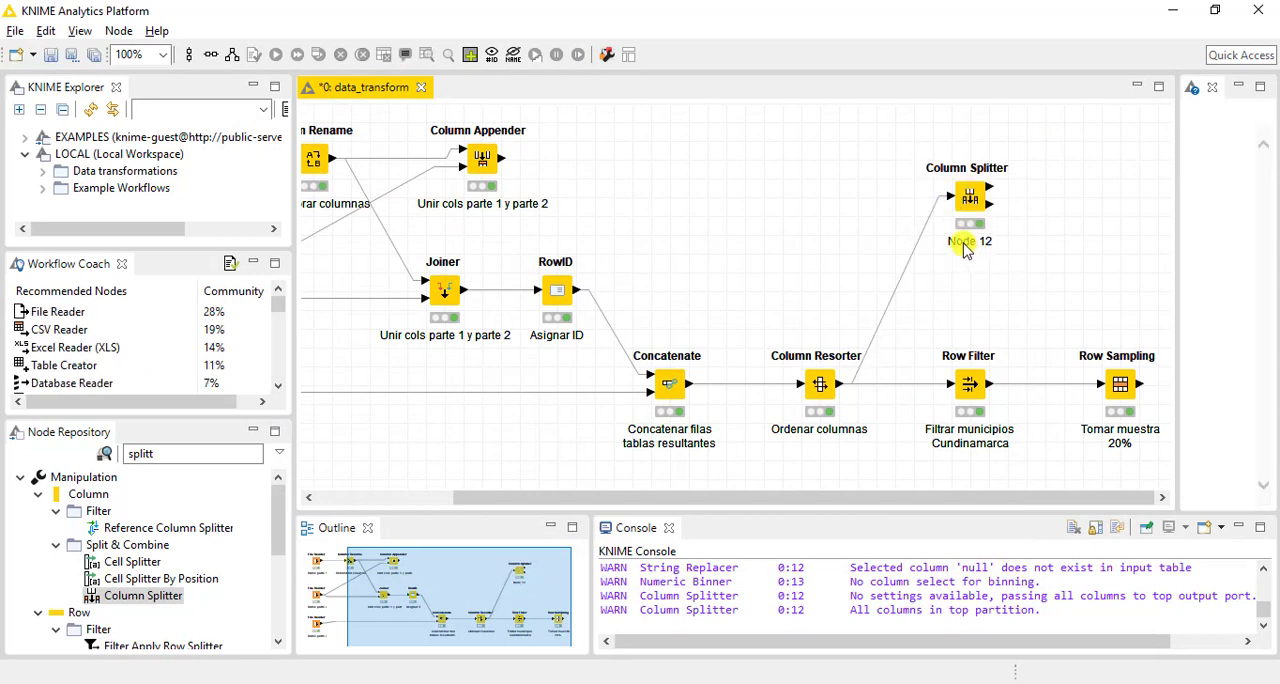
pyautogui.doubleClick(964, 246)
pyautogui.write('P')
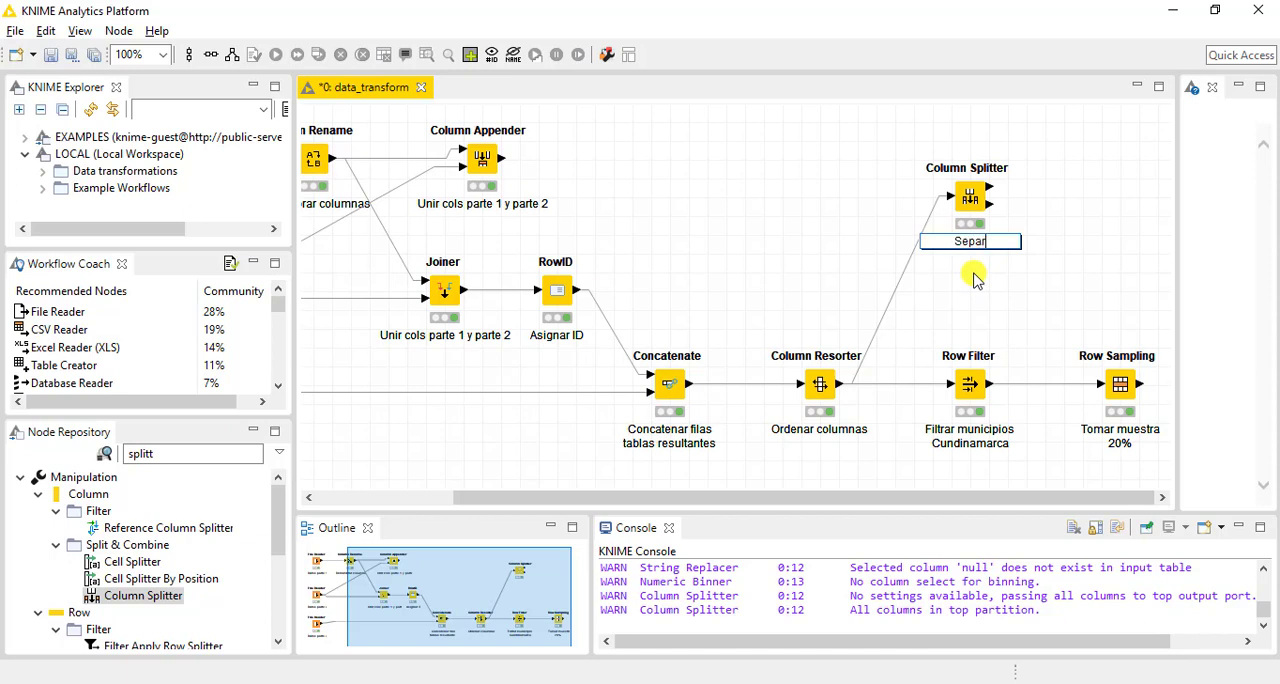
pyautogui.write('eparación columnas')
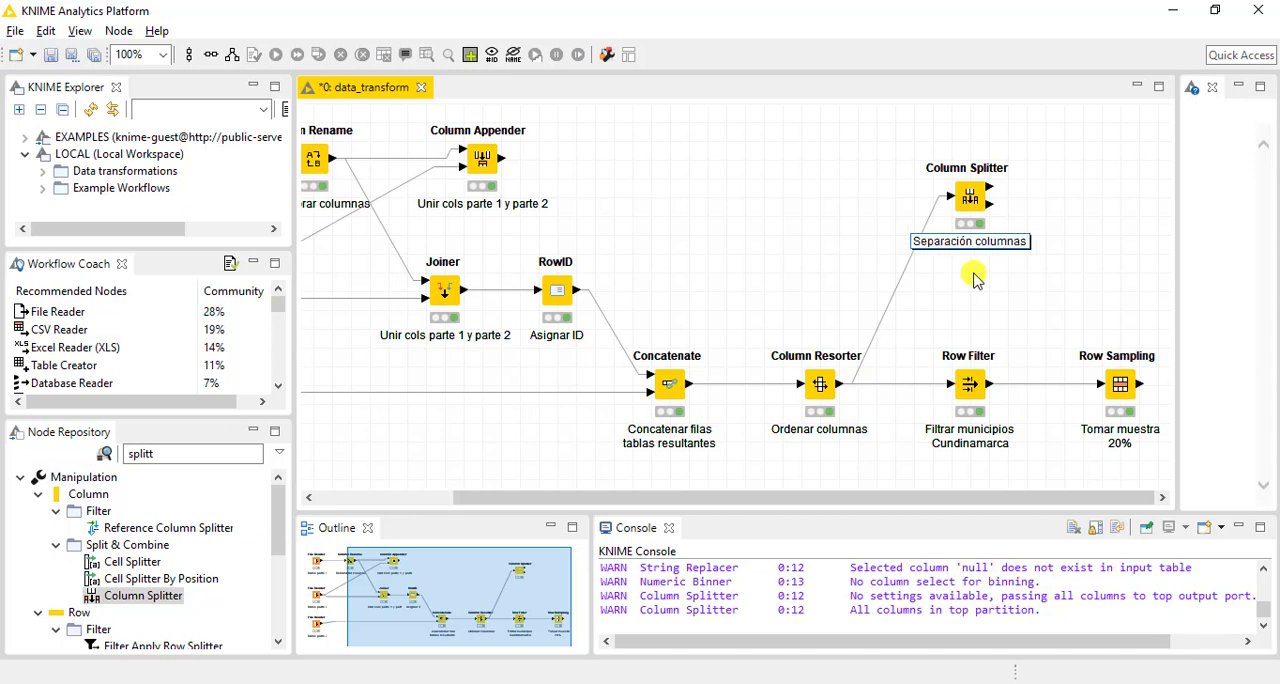
pyautogui.press('Return')
pyautogui.press('BackSpace')
pyautogui.click(677, 194)
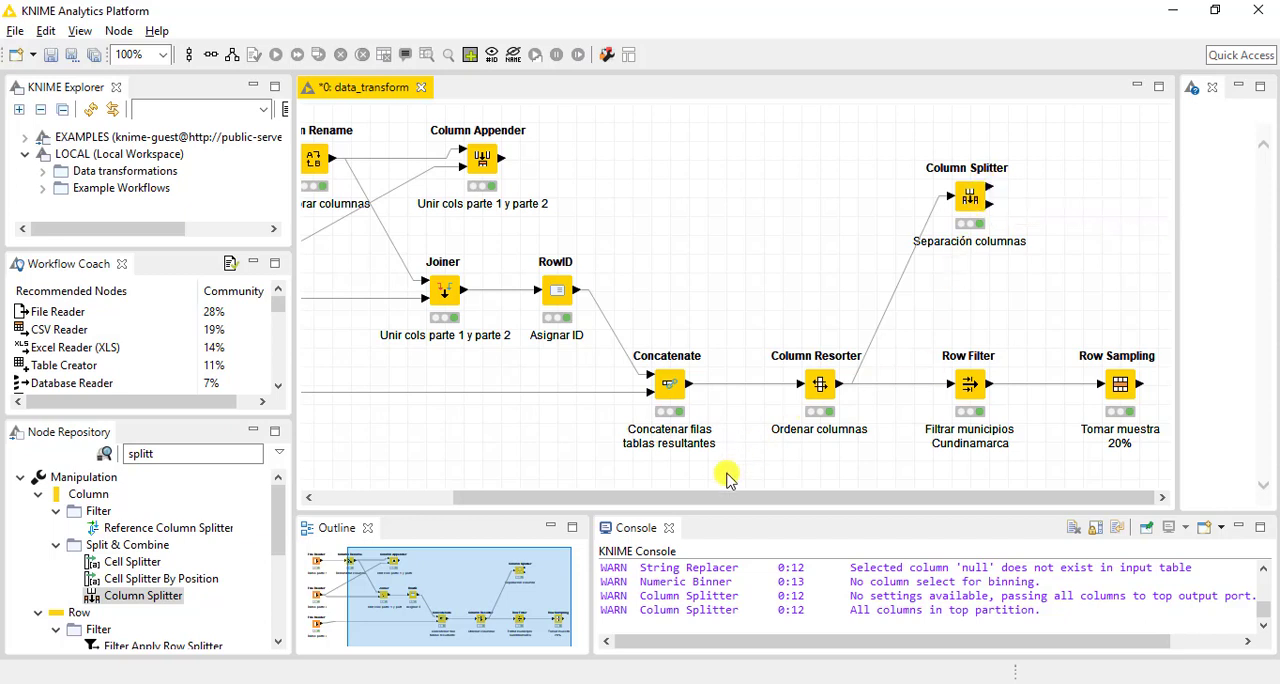
pyautogui.moveTo(714, 500); pyautogui.dragTo(523, 489)
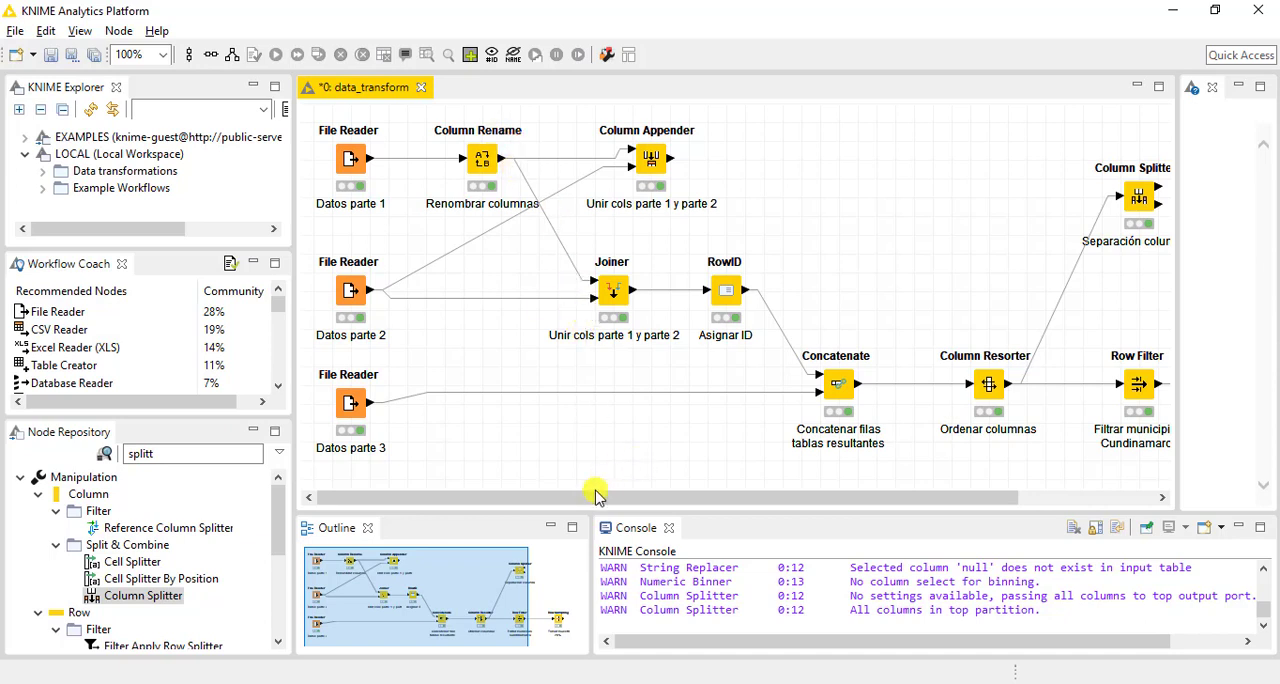
# Reposition the Column Splitter node slightly lower and closer to the Column Resorter, above the Row Filter
pyautogui.moveTo(597, 497); pyautogui.dragTo(834, 497)
pyautogui.moveTo(953, 200); pyautogui.dragTo(916, 218)
pyautogui.click(931, 310)
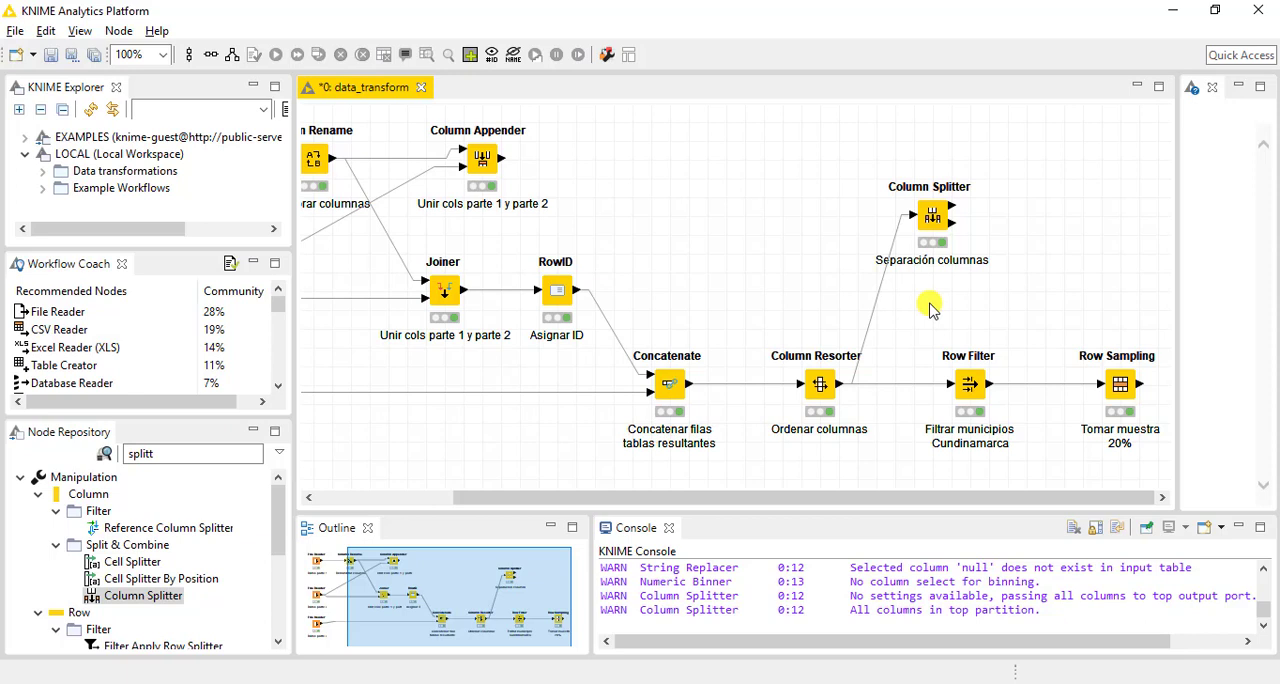
# Find the Column Combiner node by searching for "combiner" and place it on the canvas beside the Column Splitter
pyautogui.doubleClick(160, 454)
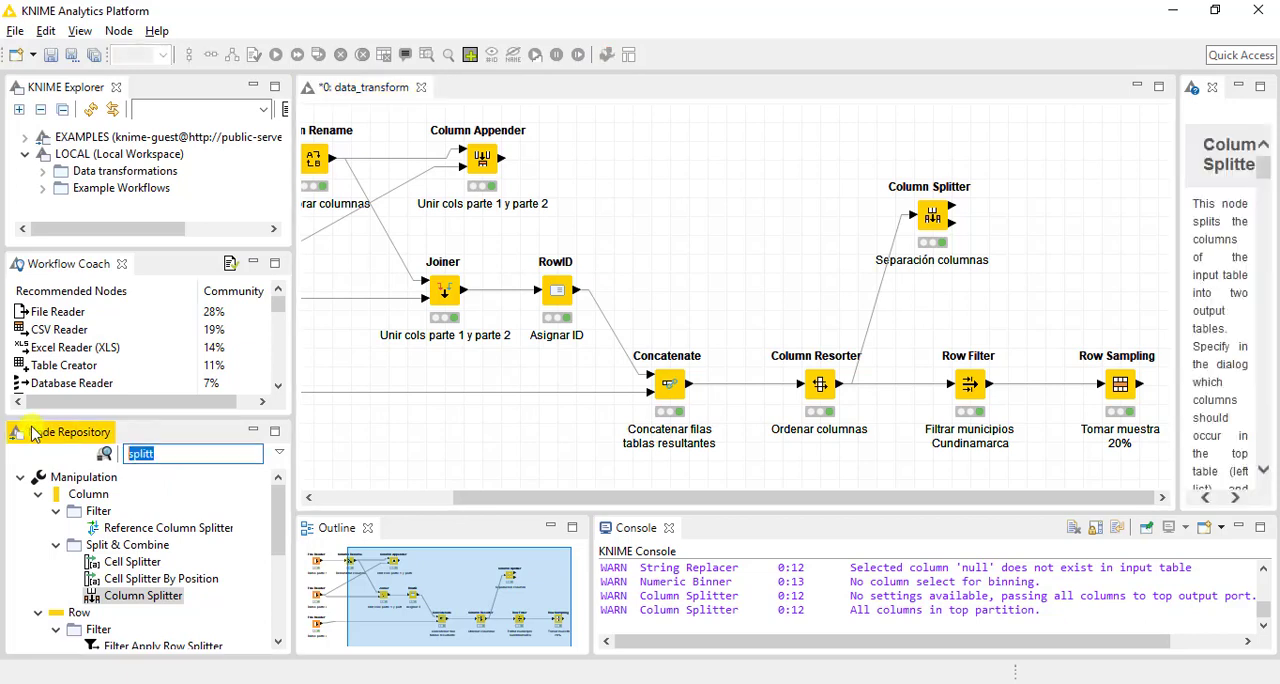
pyautogui.write('combina')
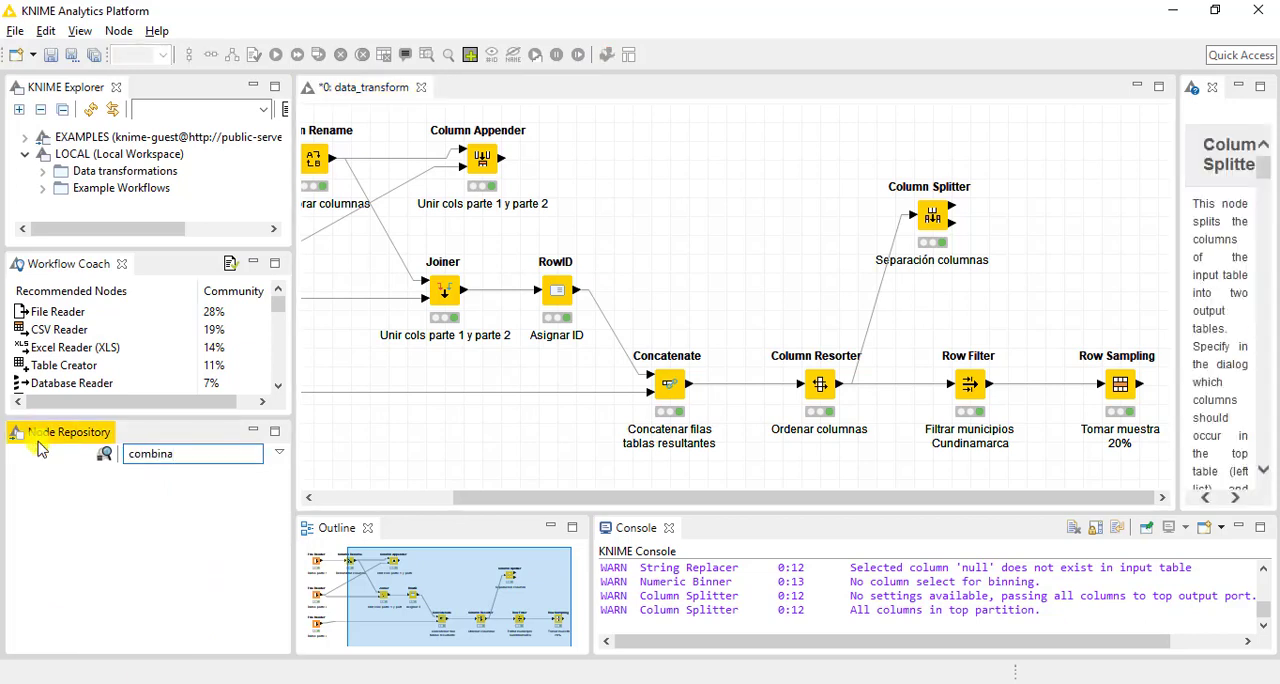
pyautogui.press('BackSpace')
pyautogui.write('er')
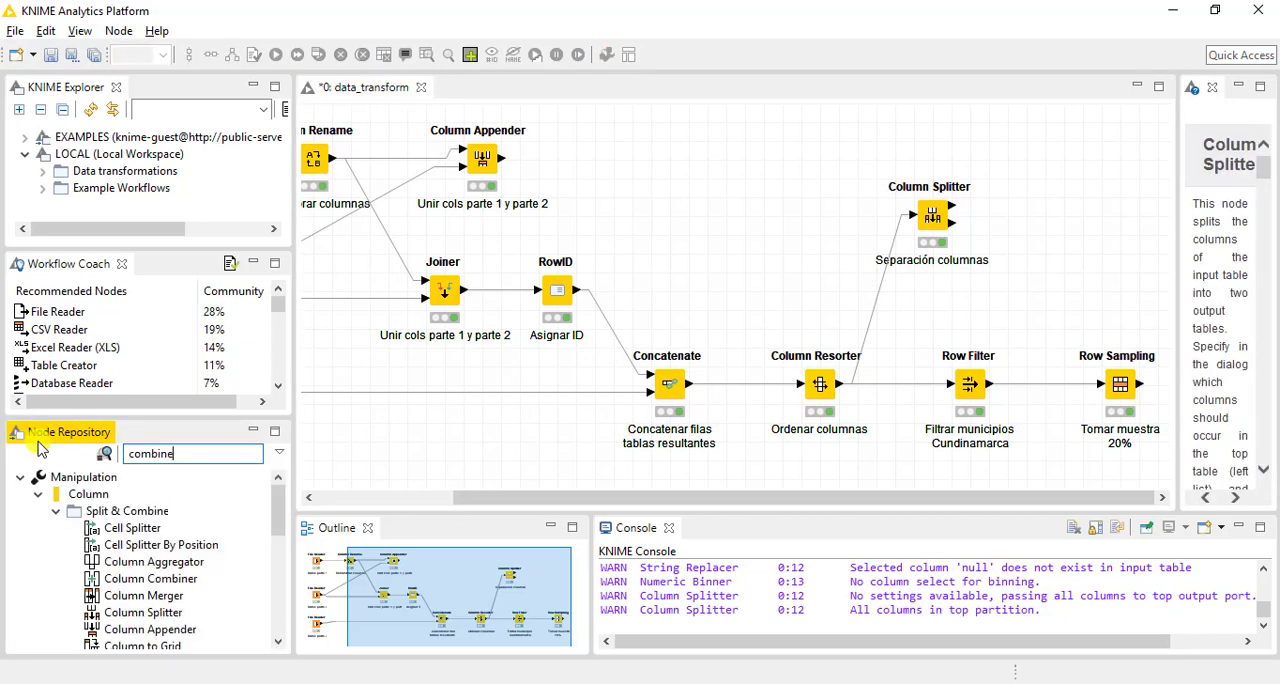
pyautogui.moveTo(160, 527); pyautogui.dragTo(1085, 285)
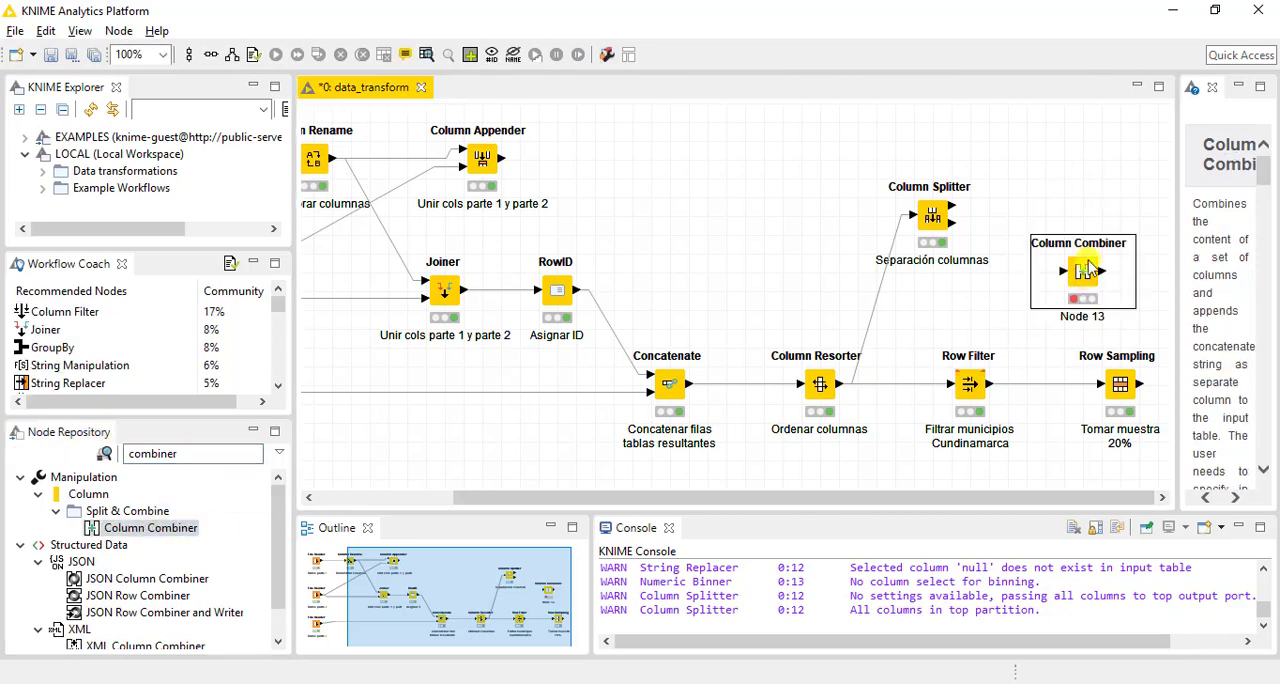
pyautogui.moveTo(1066, 197); pyautogui.dragTo(1064, 200)
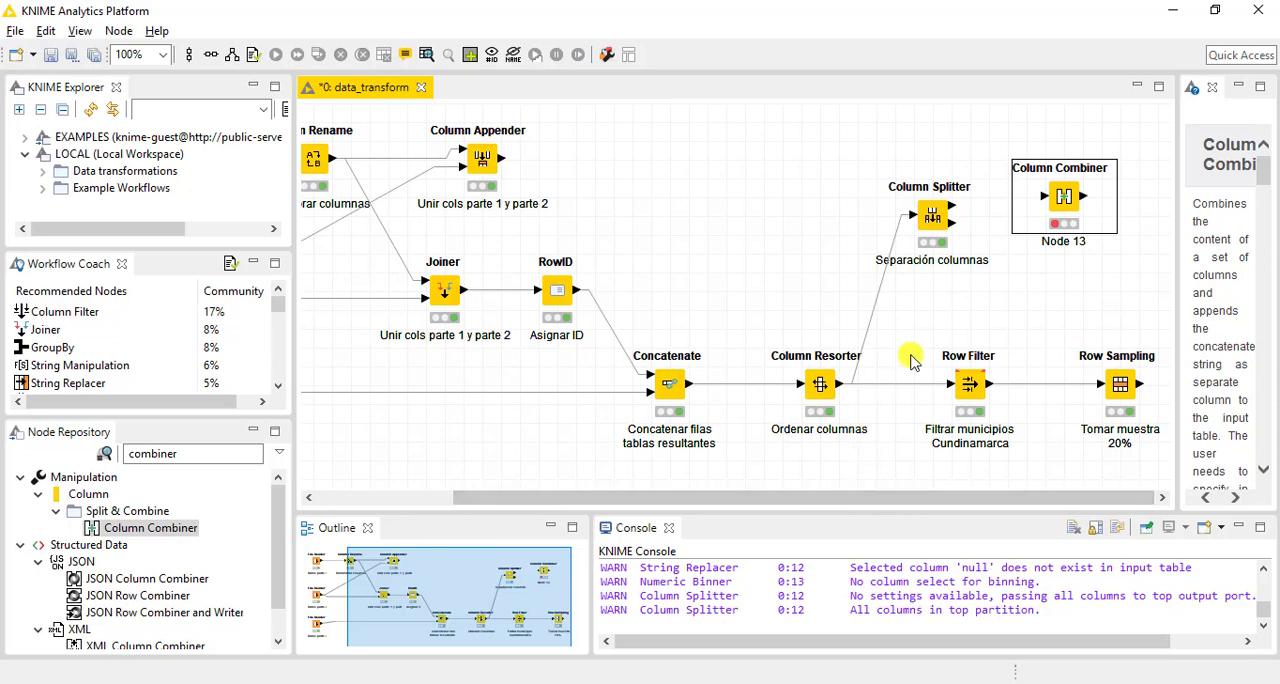
pyautogui.moveTo(1063, 207); pyautogui.dragTo(1082, 244)
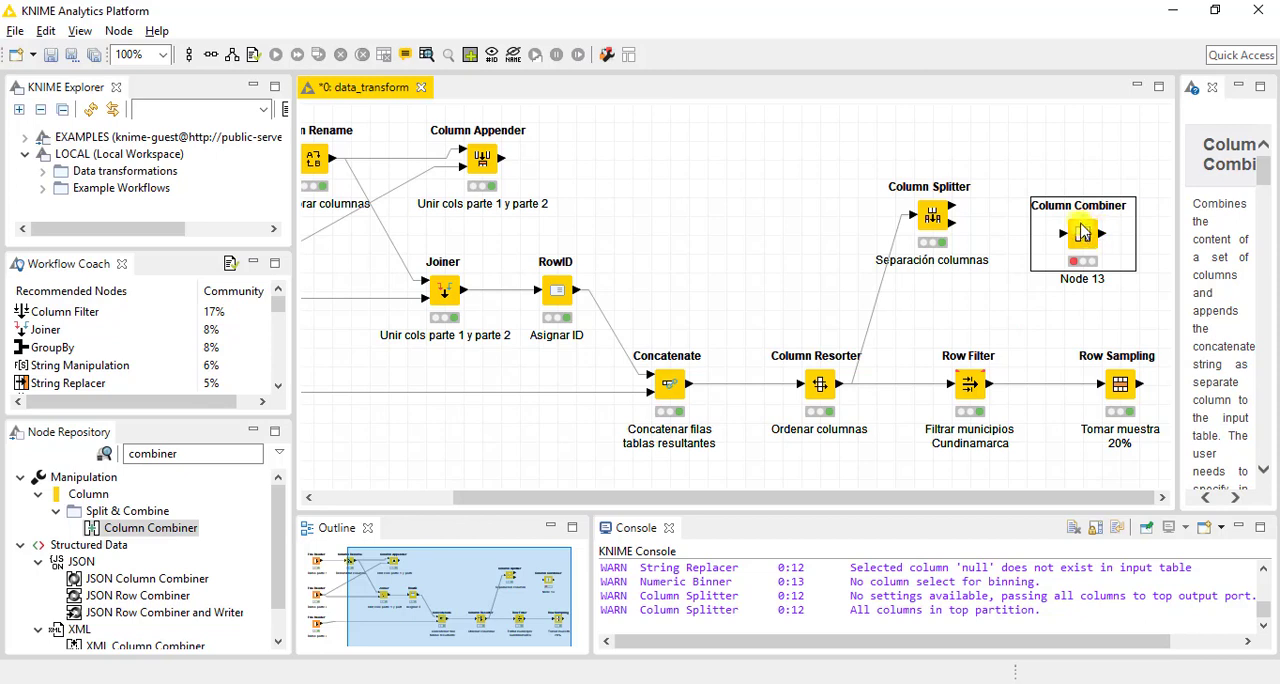
pyautogui.moveTo(1082, 232); pyautogui.dragTo(1066, 220)
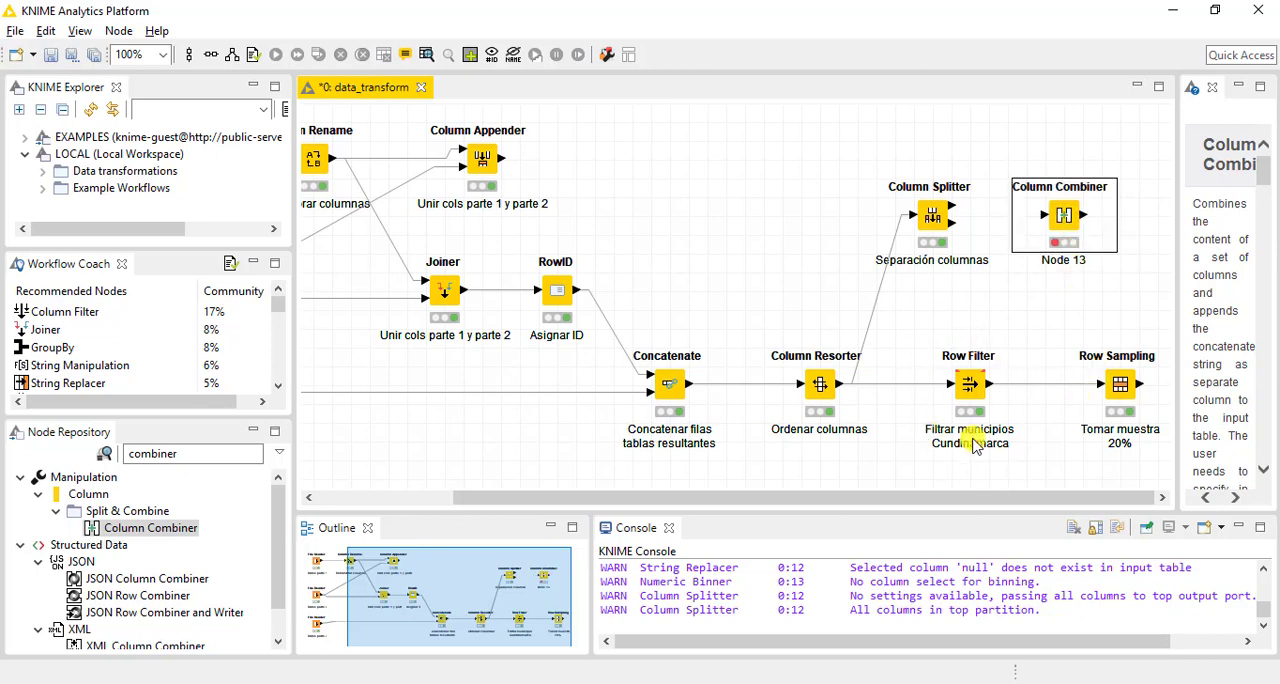
pyautogui.click(948, 305)
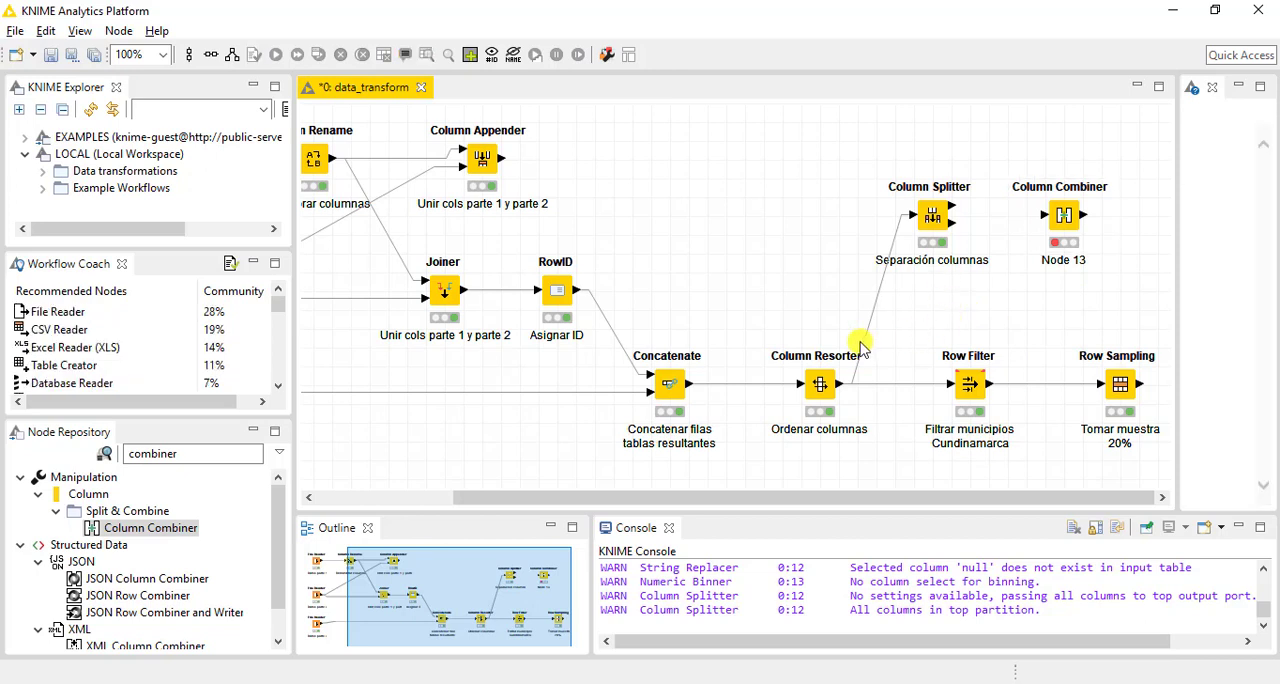
# Connect the Column Resorter's output to the Column Combiner and shift the Column Splitter slightly away from the new node
pyautogui.moveTo(842, 390); pyautogui.dragTo(1040, 215)
pyautogui.moveTo(932, 212); pyautogui.dragTo(913, 212)
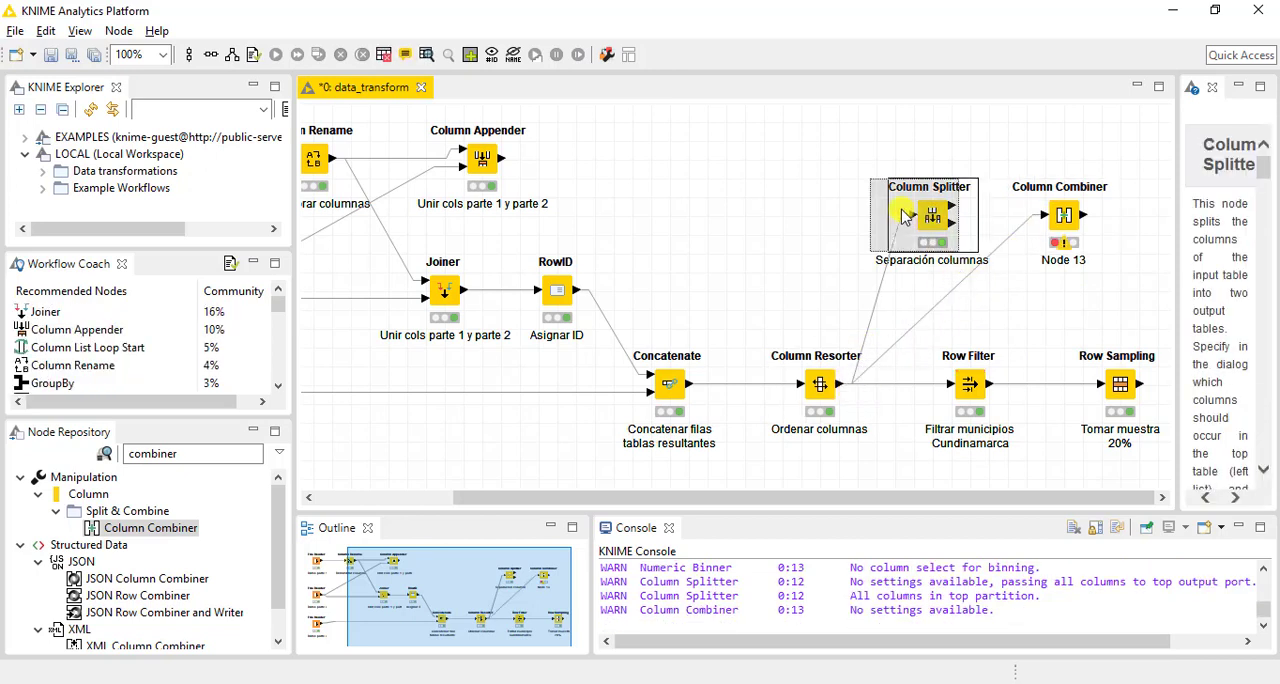
pyautogui.click(1035, 313)
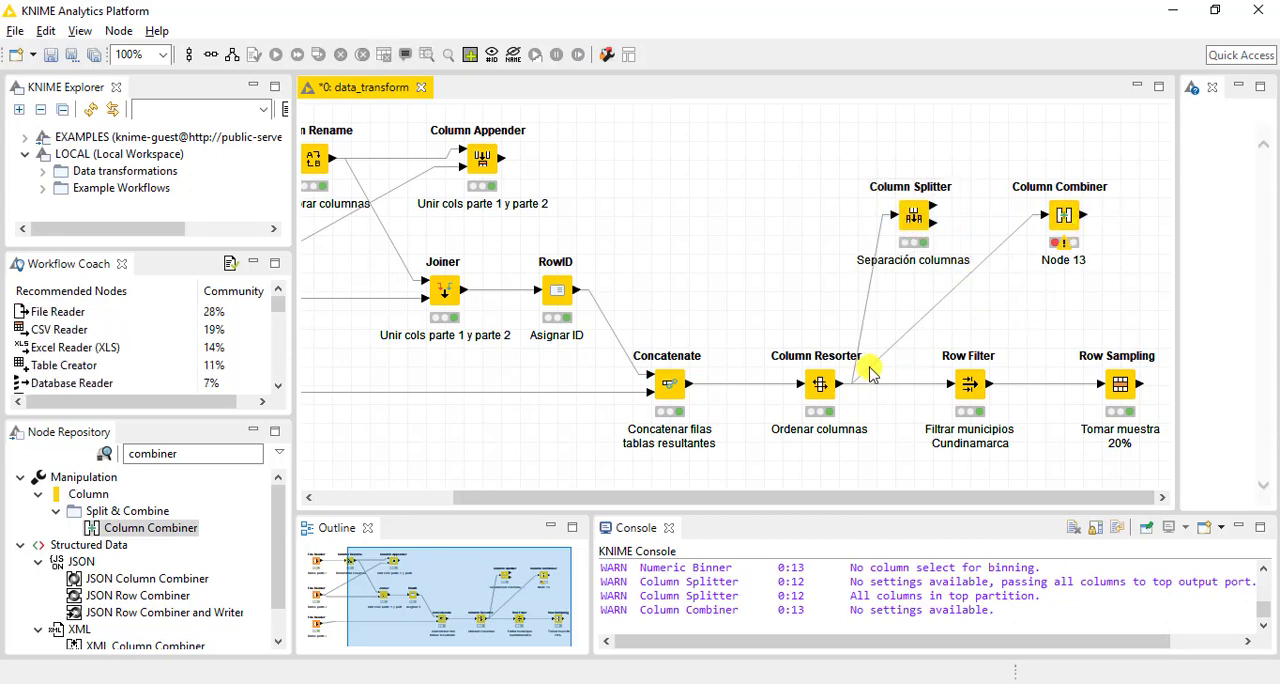
# Configure the Column Combiner to include only the lat and long columns, excluding municipio, id_departamento and departamento
pyautogui.click(1064, 216)
pyautogui.press('F6')
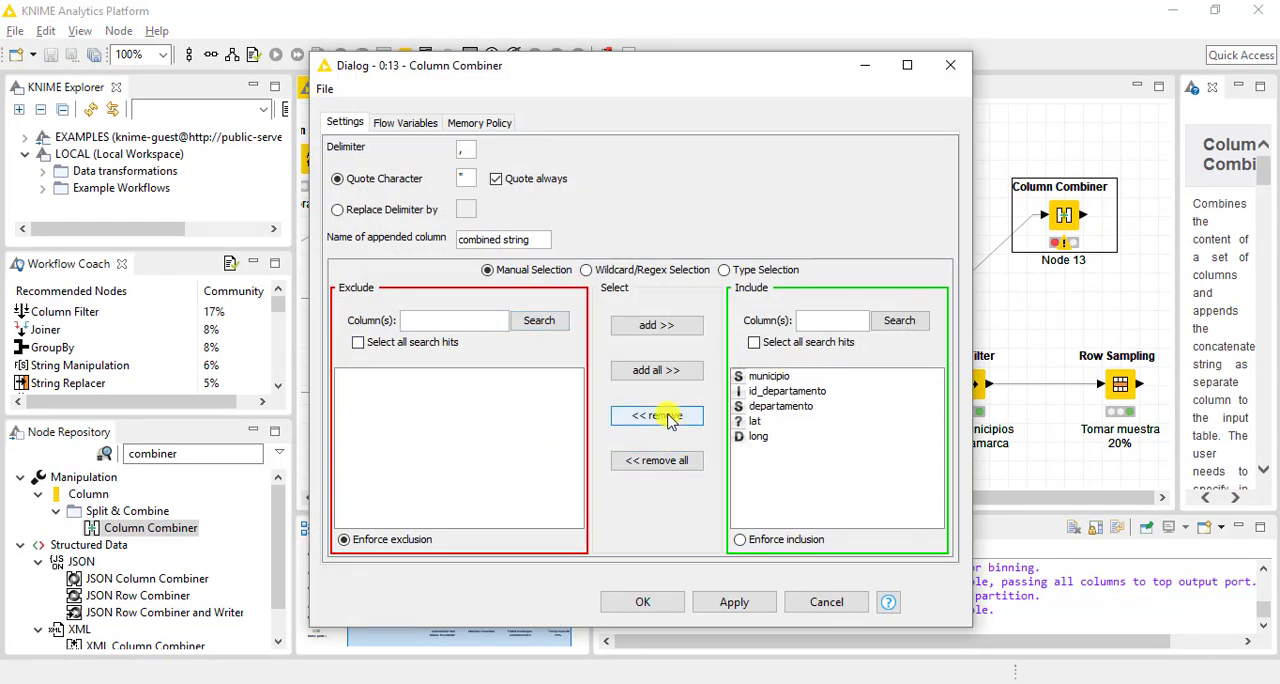
pyautogui.click(753, 421)
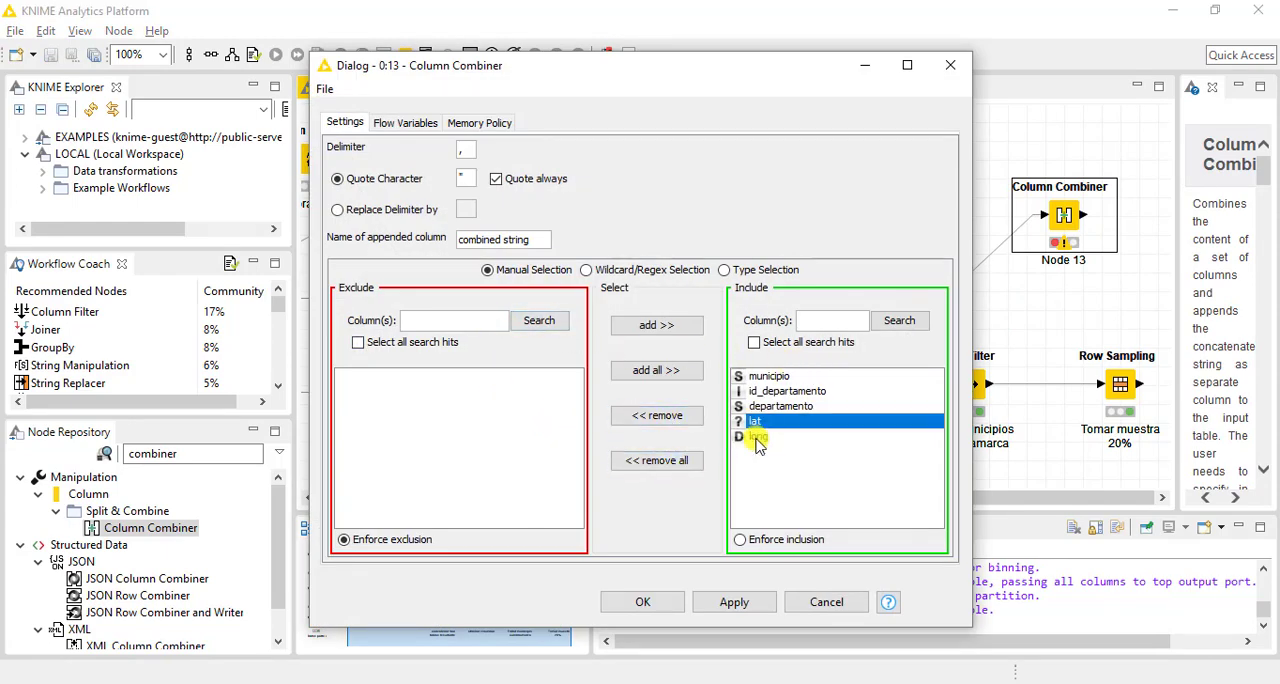
pyautogui.click(757, 438)
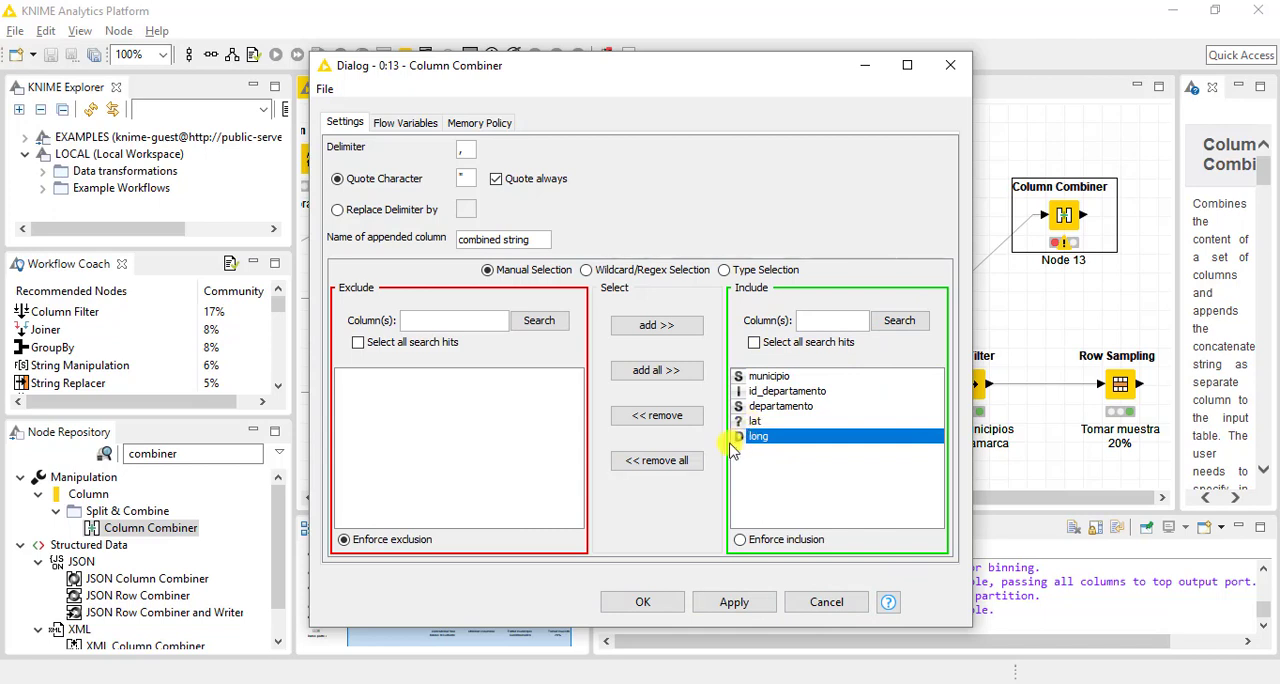
pyautogui.click(662, 461)
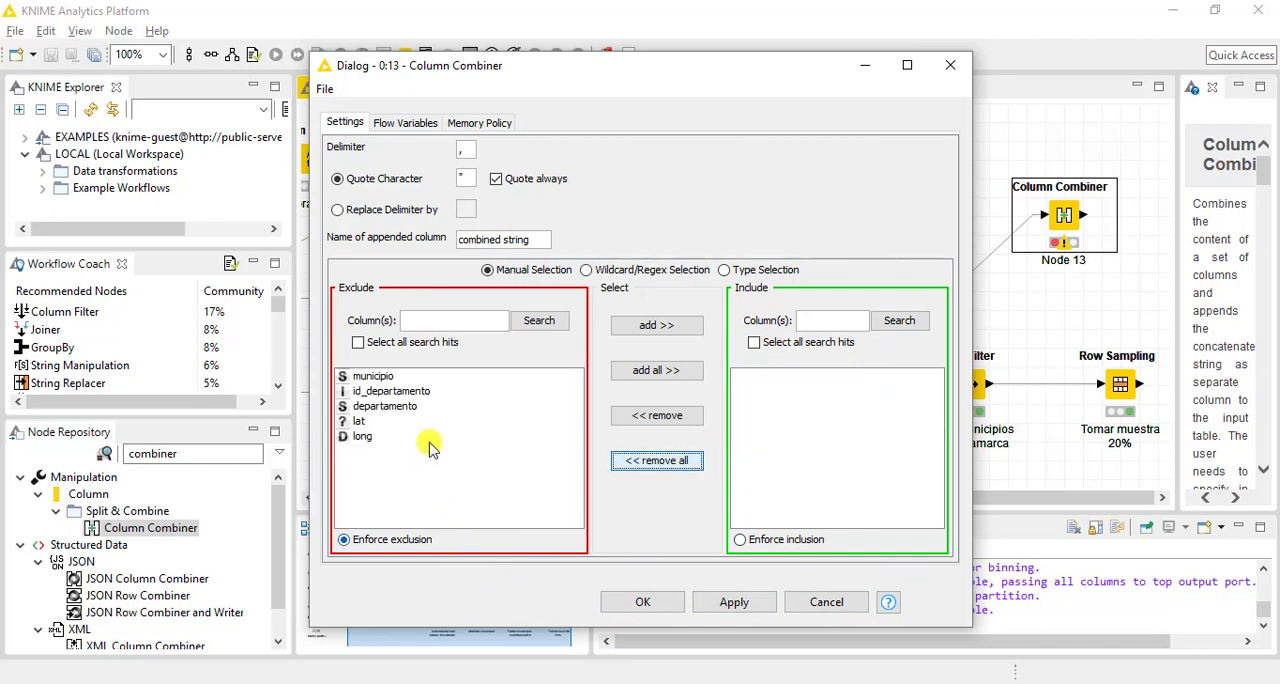
pyautogui.click(480, 421)
pyautogui.click(677, 324)
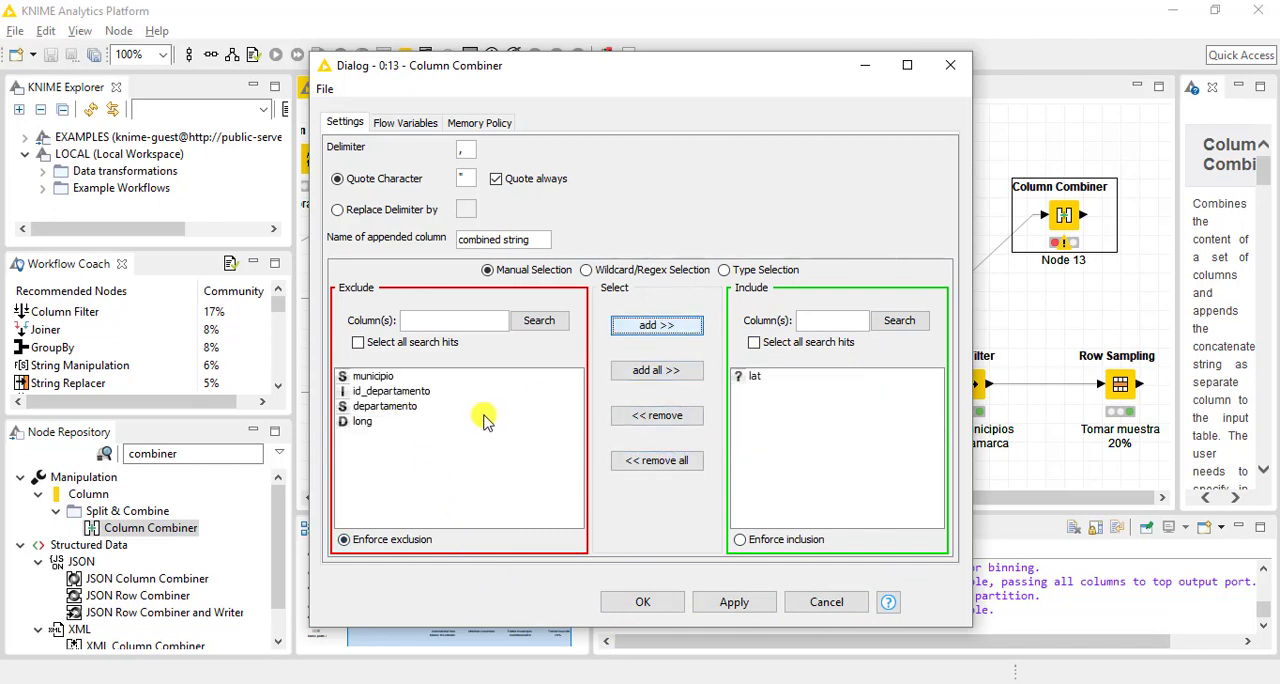
pyautogui.click(486, 421)
pyautogui.click(617, 326)
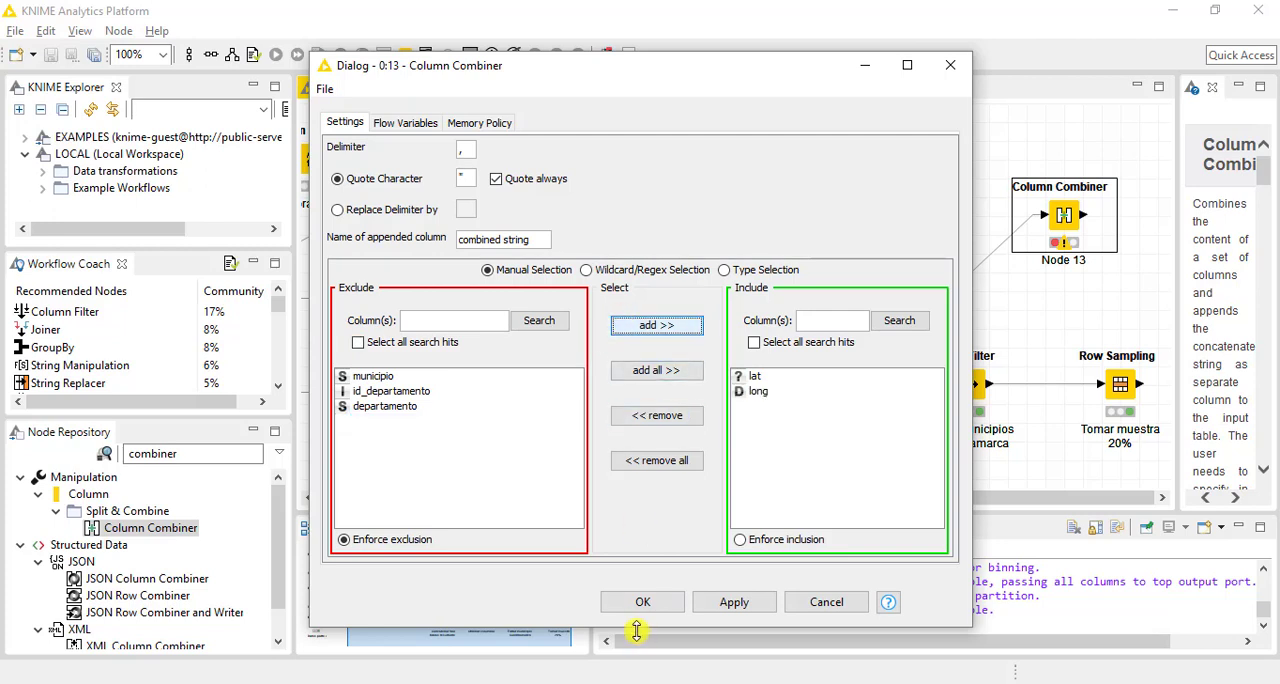
# Accept the Column Combiner settings with the comma delimiter and execute the node
pyautogui.click(466, 150)
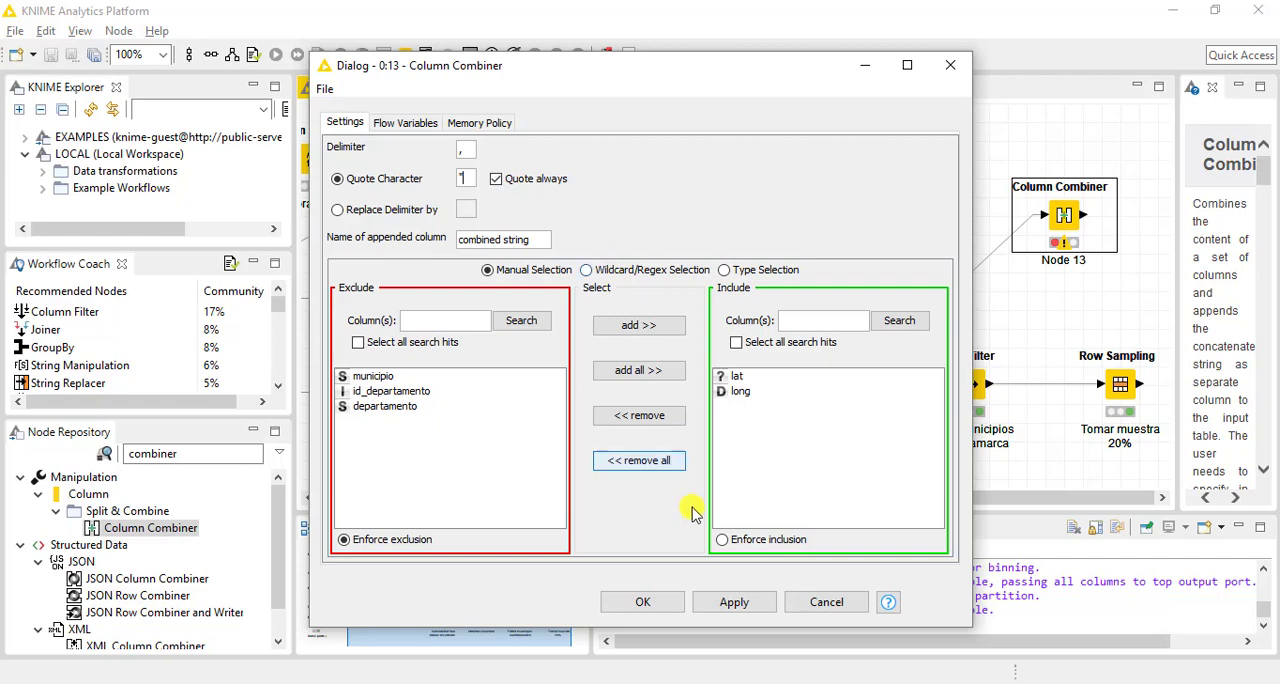
pyautogui.click(657, 605)
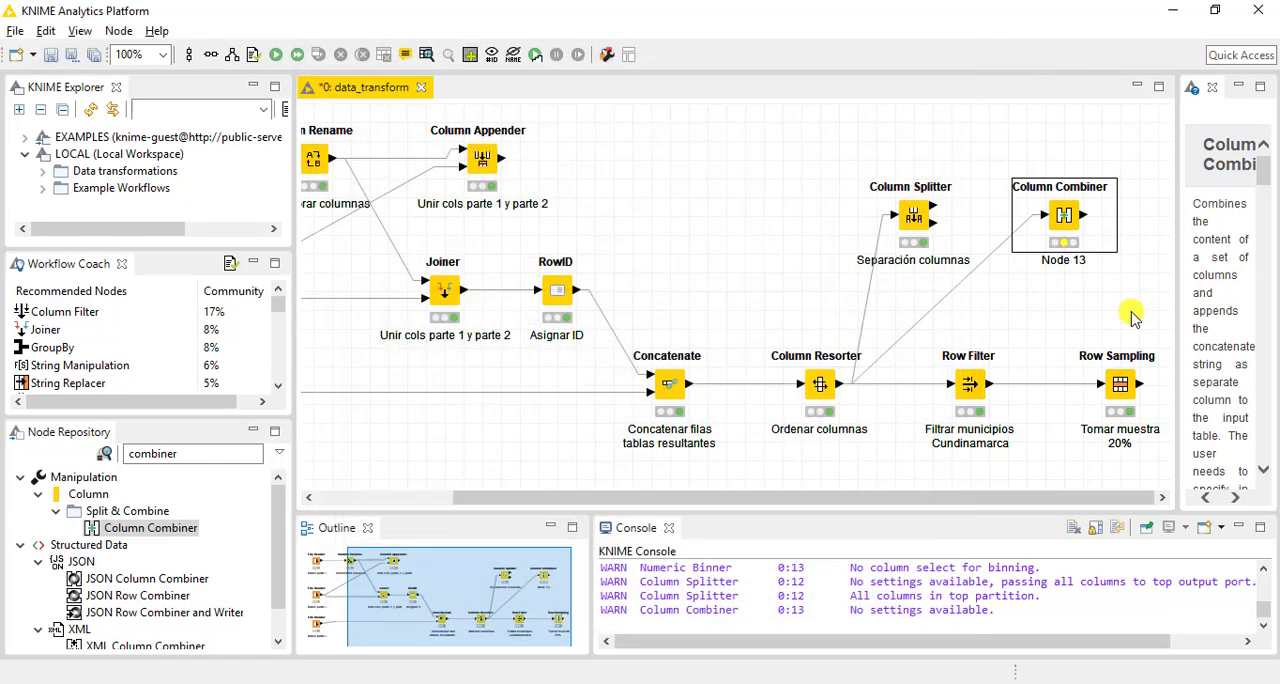
pyautogui.rightClick(1063, 217)
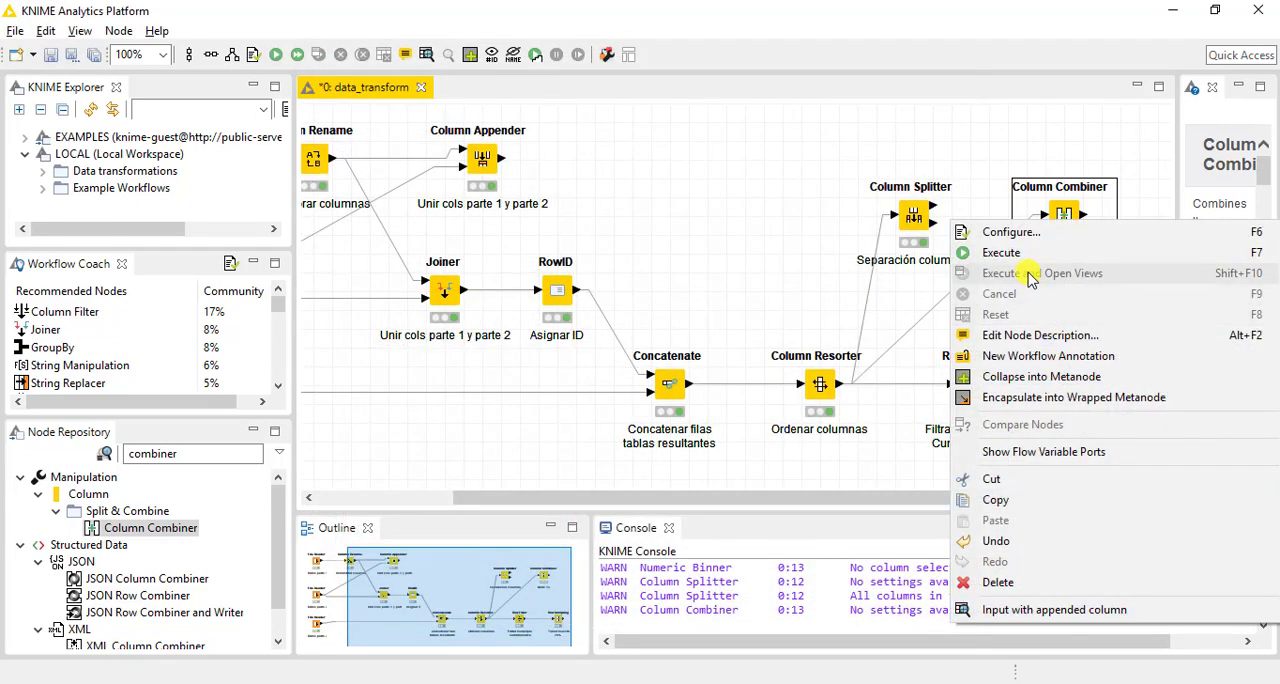
pyautogui.click(1012, 252)
# Open the Column Combiner's output table and widen the combined string column to show its full values
pyautogui.rightClick(1063, 225)
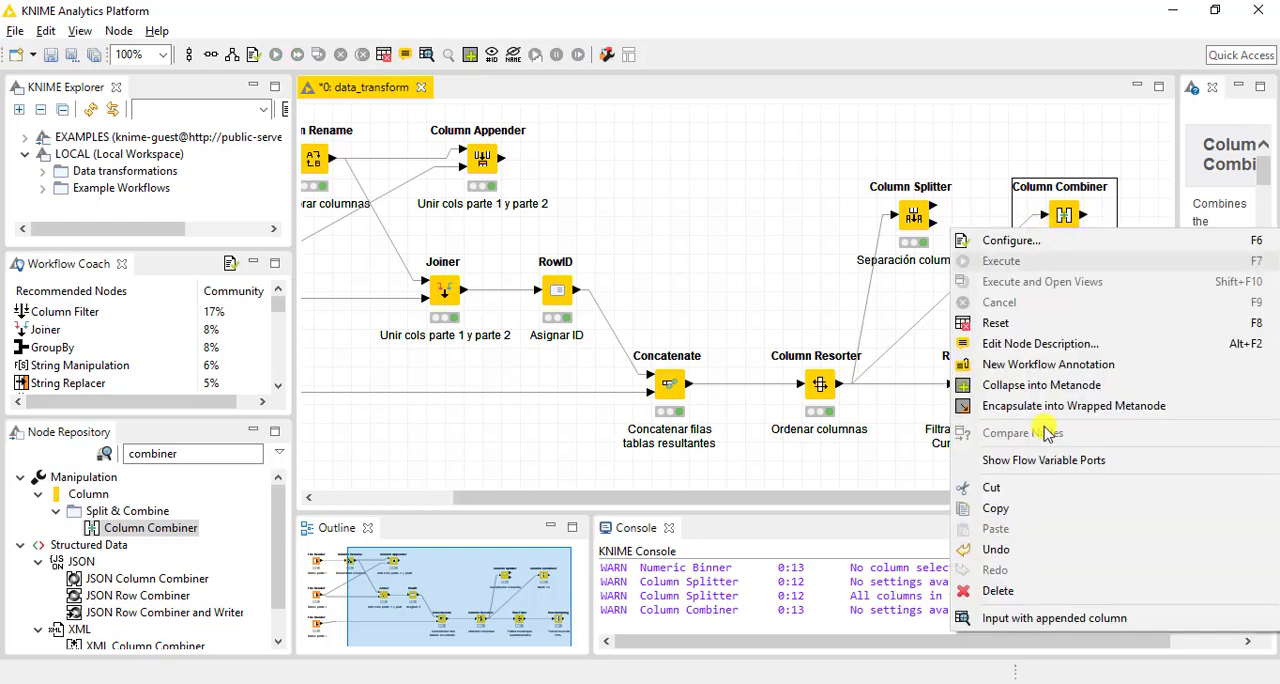
pyautogui.click(1045, 617)
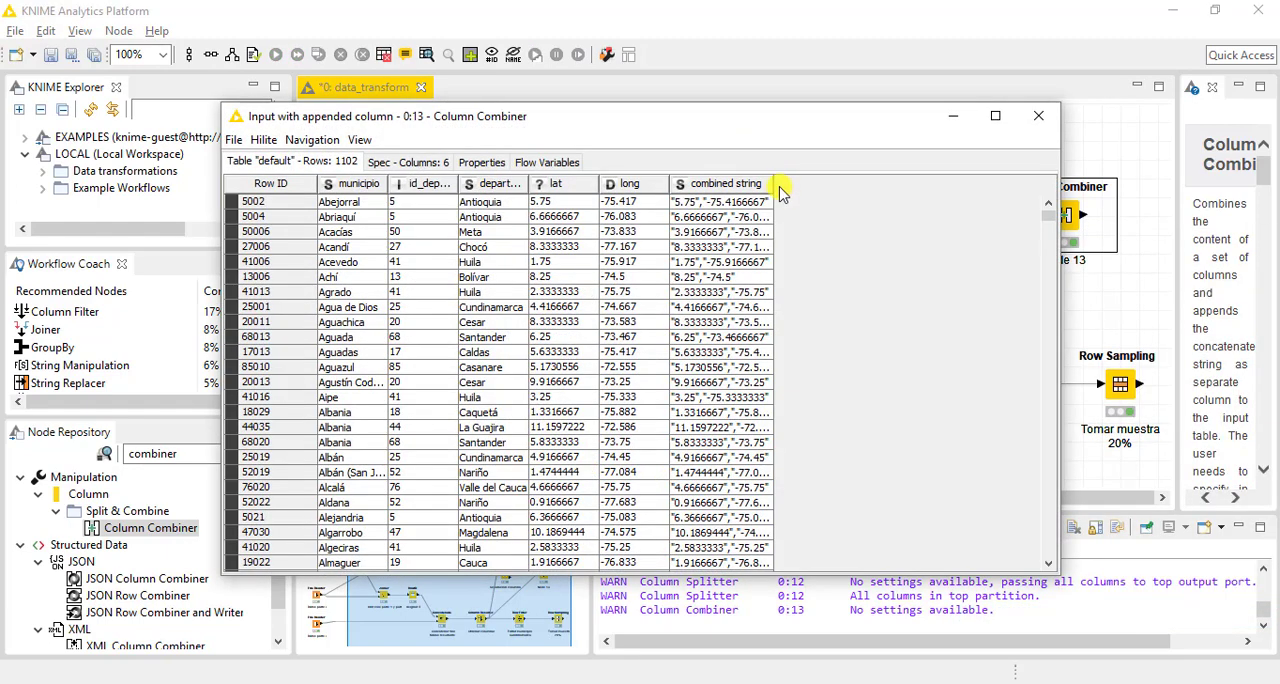
pyautogui.moveTo(773, 190); pyautogui.dragTo(881, 192)
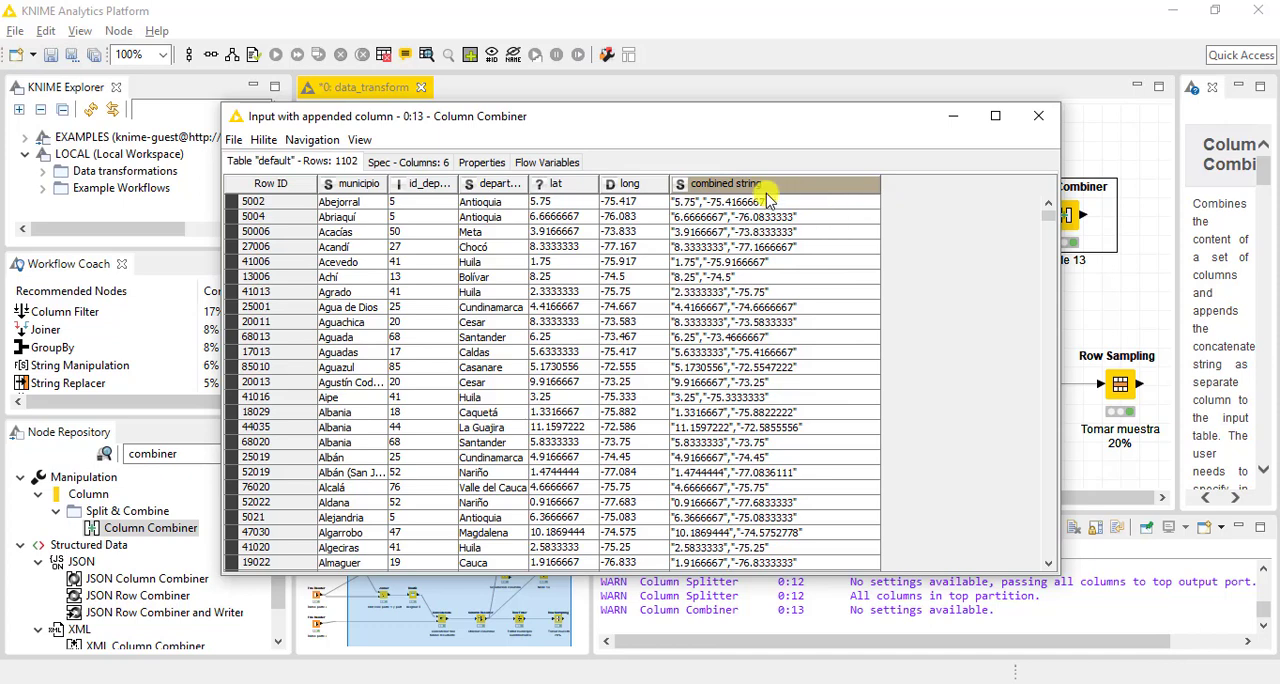
# Compare the lat and long values with the quoted combined string values in the first rows, and close the table
pyautogui.click(556, 201)
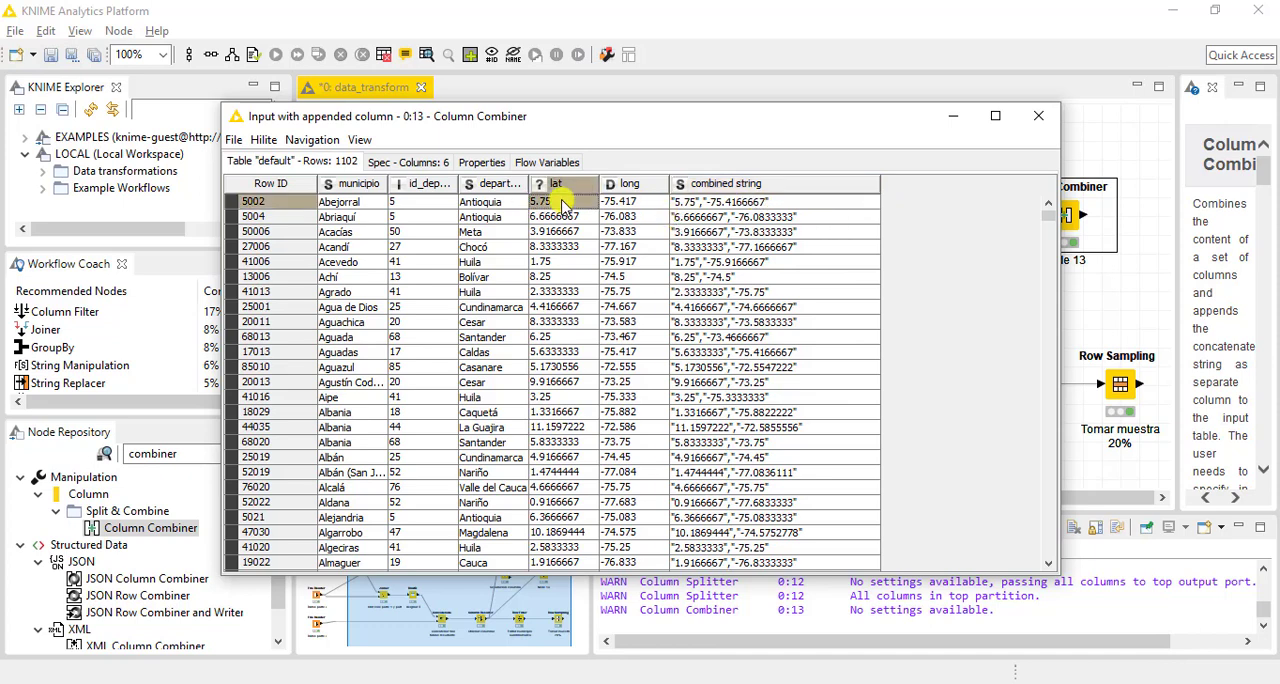
pyautogui.click(622, 201)
pyautogui.click(722, 199)
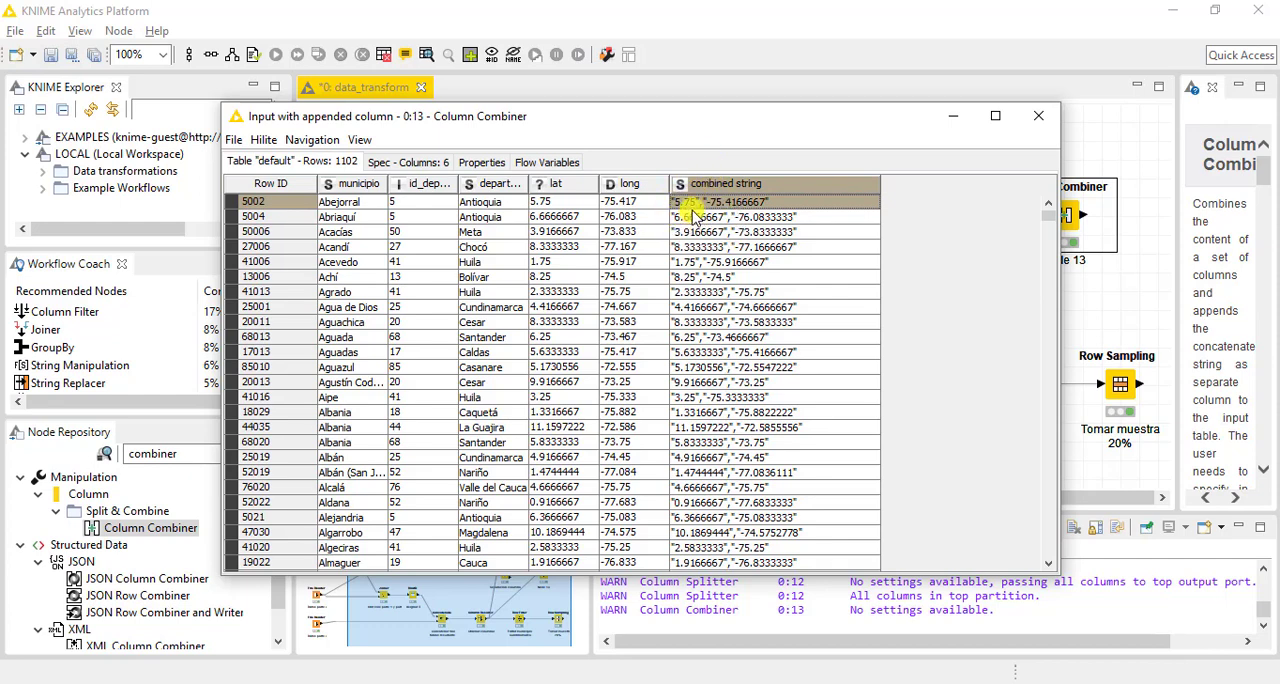
pyautogui.click(692, 216)
pyautogui.click(692, 232)
pyautogui.click(690, 202)
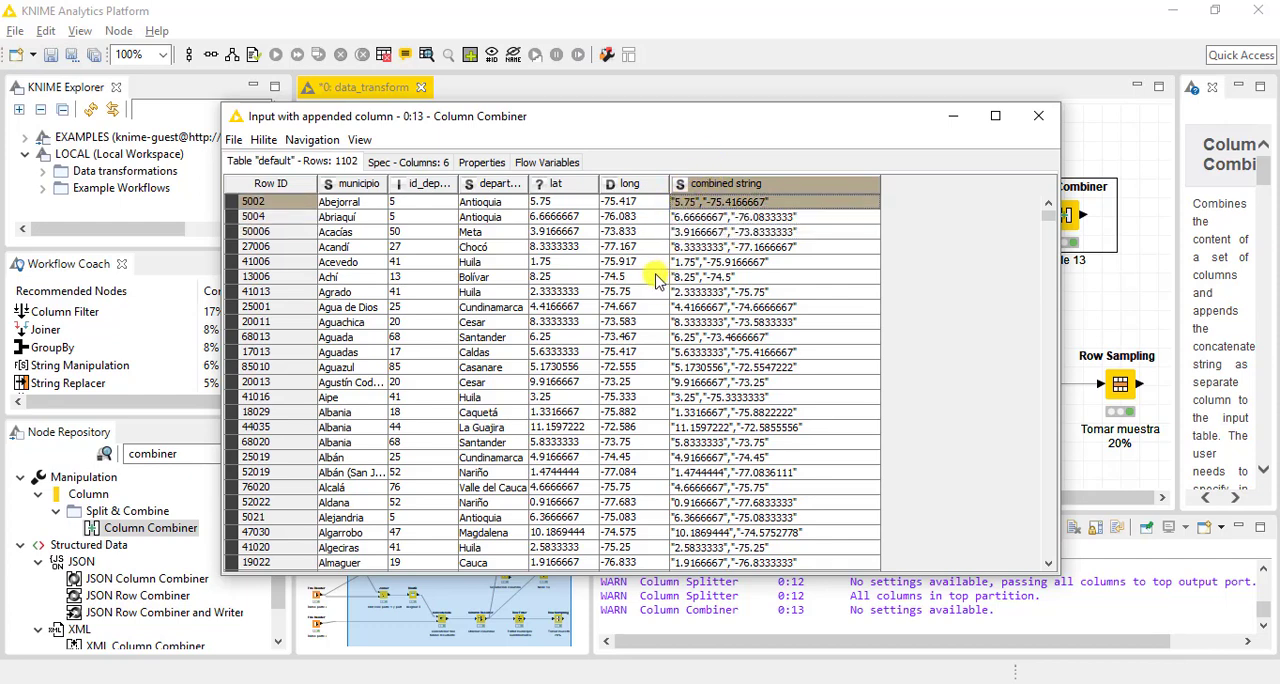
pyautogui.click(688, 216)
pyautogui.click(690, 232)
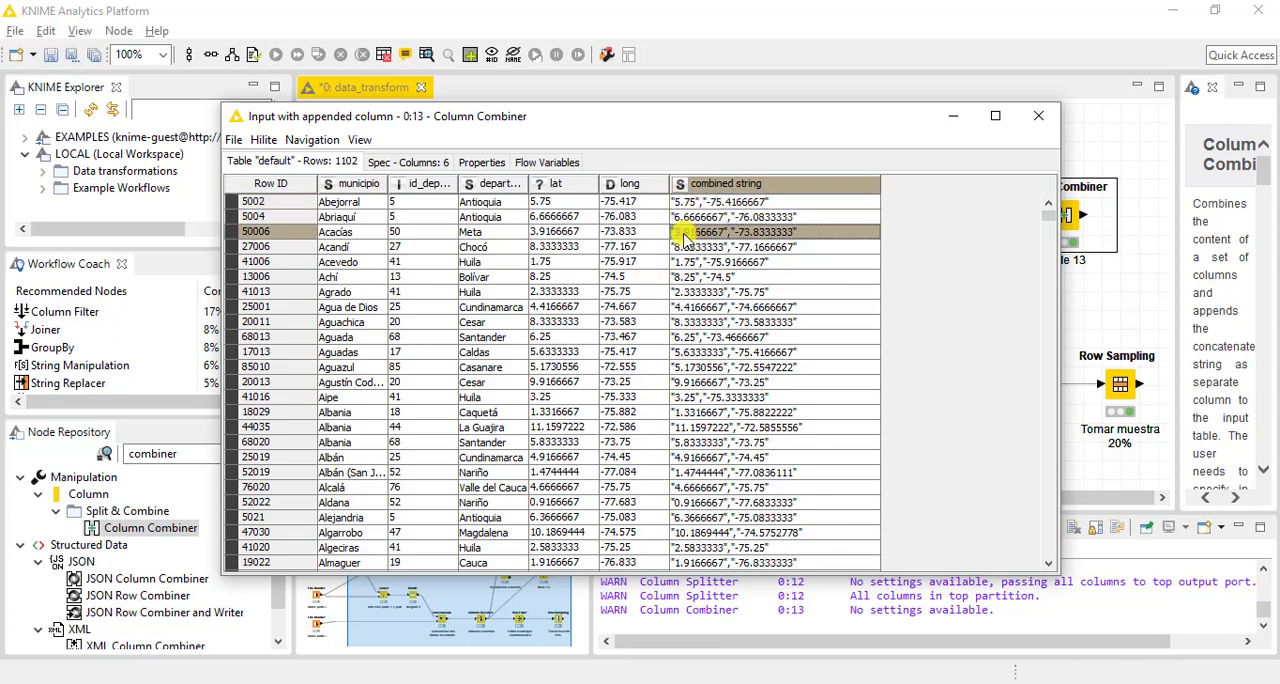
pyautogui.click(686, 306)
pyautogui.click(730, 202)
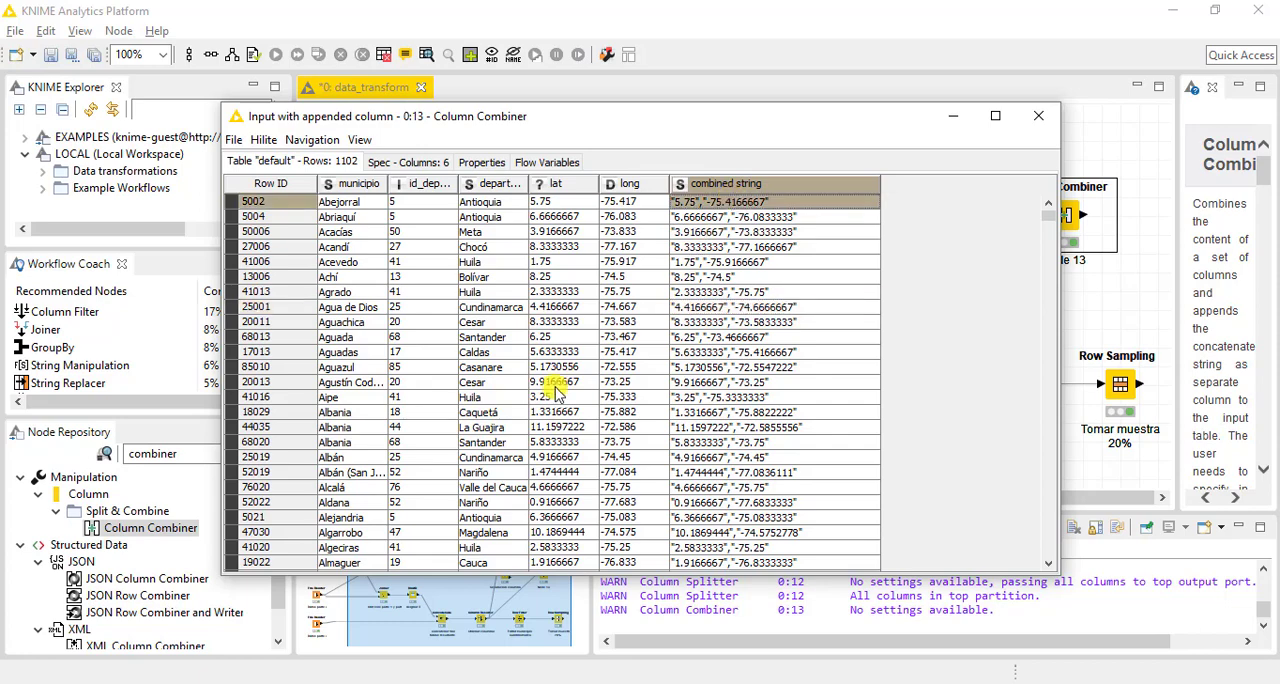
pyautogui.click(1040, 118)
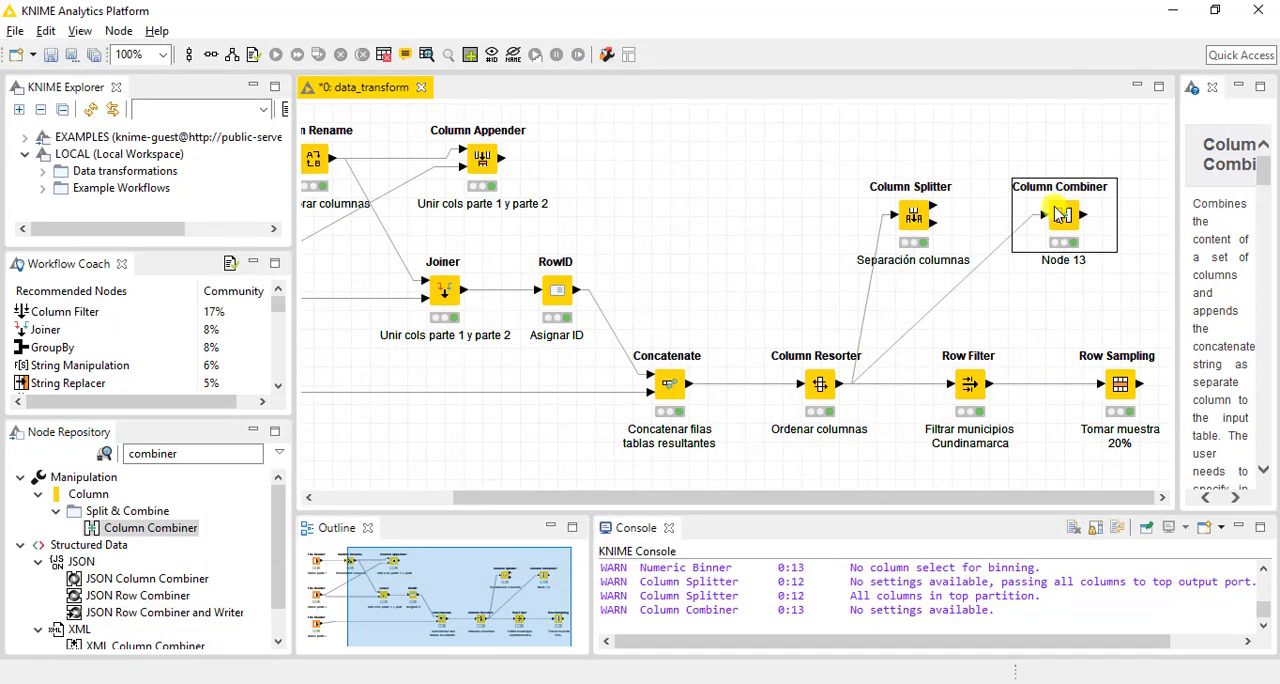
# Turn off Quote always in the Column Combiner, keeping the double quote as quote character, and execute the node again
pyautogui.doubleClick(1063, 215)
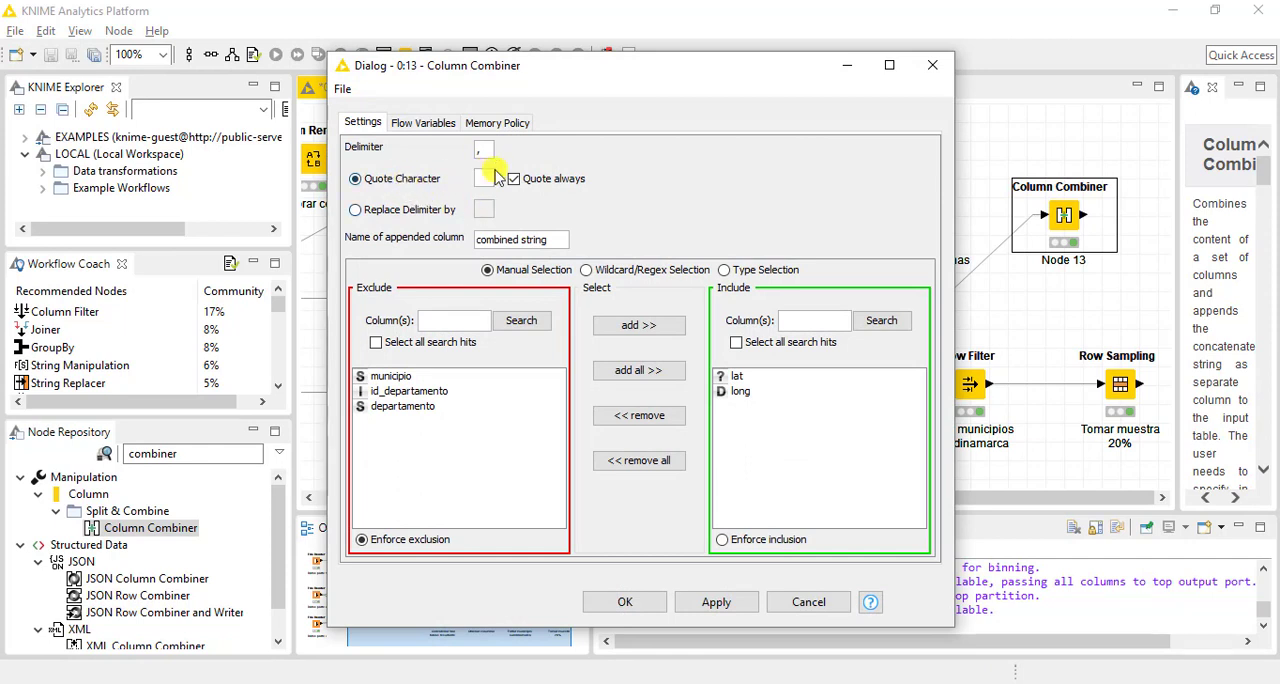
pyautogui.click(646, 602)
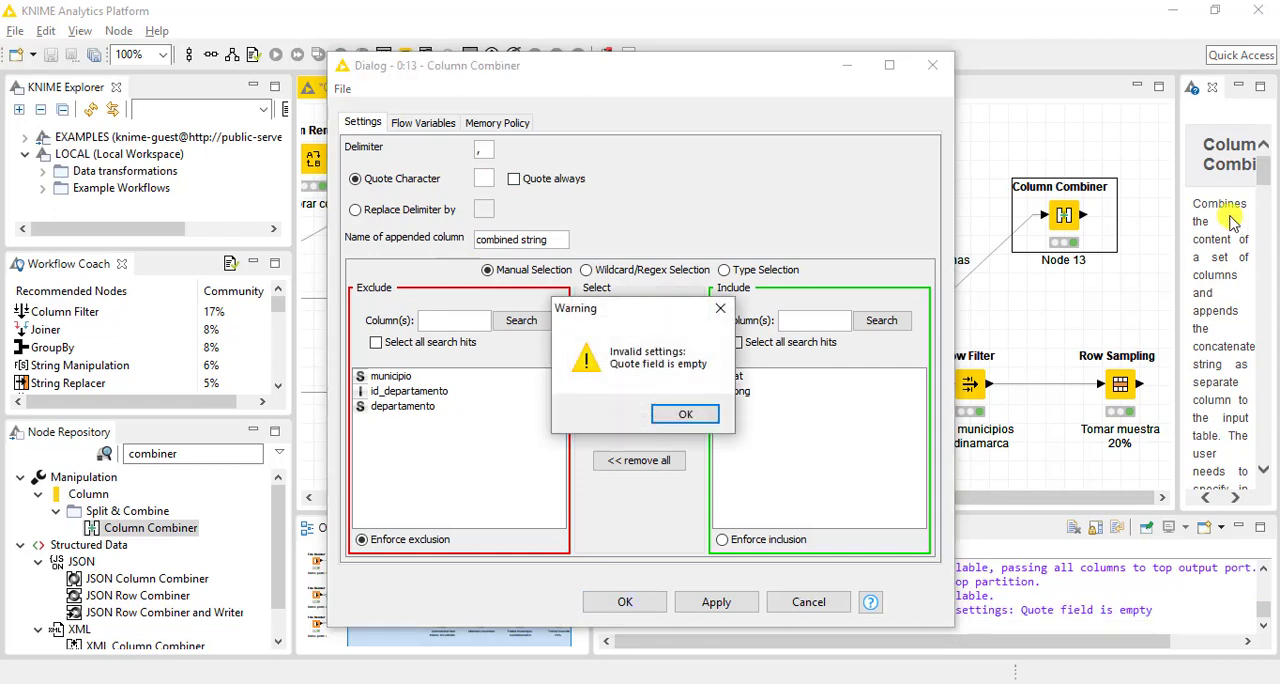
pyautogui.click(678, 420)
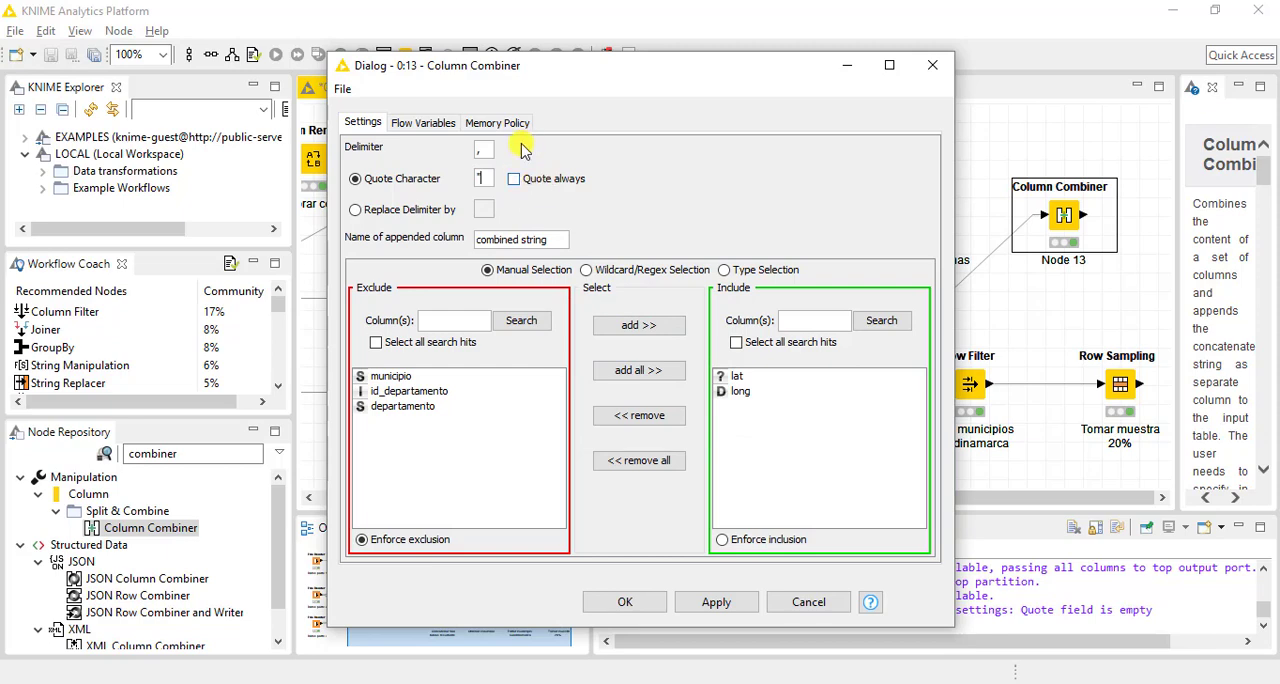
pyautogui.click(645, 601)
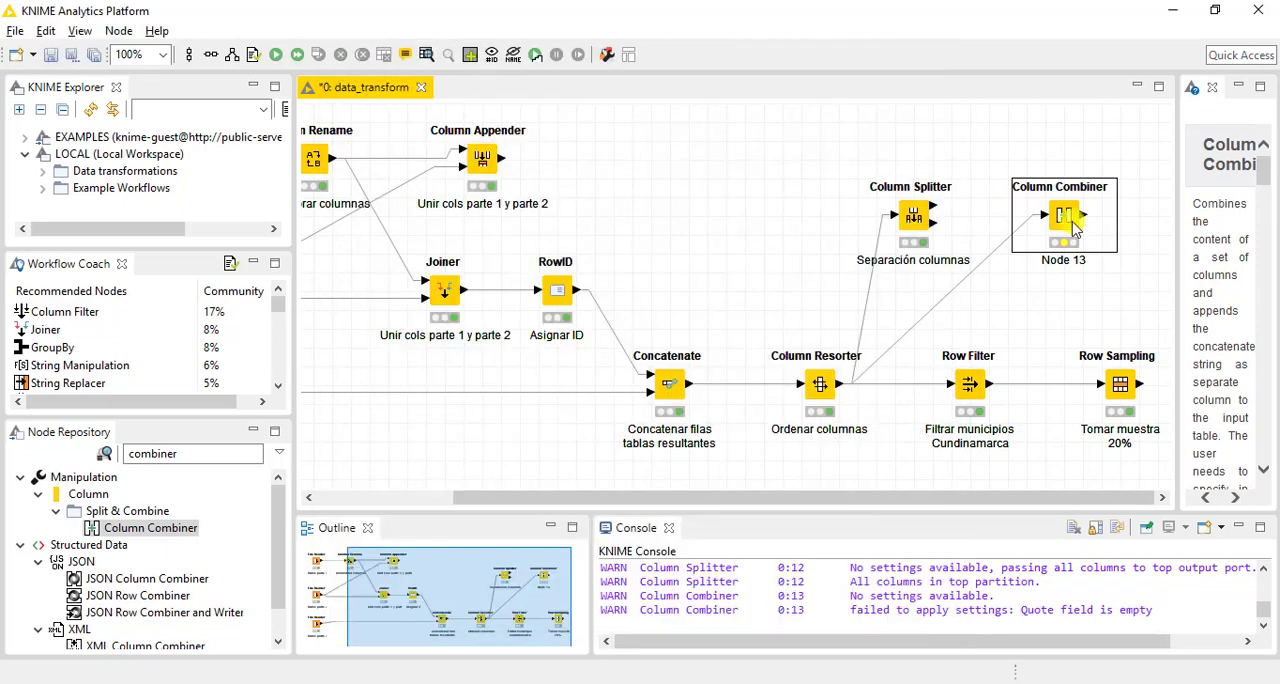
pyautogui.rightClick(1060, 213)
pyautogui.click(1003, 242)
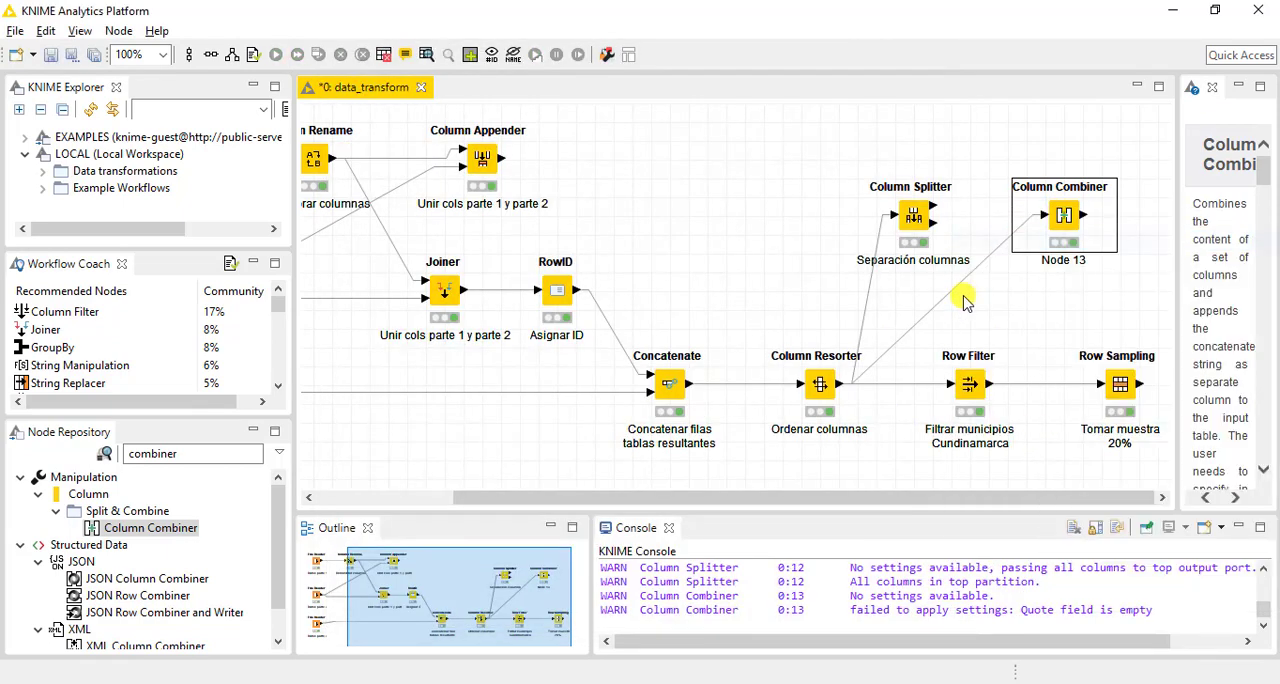
# Examine the re-executed Column Combiner's output table in a maximized window with the combined string column widened
pyautogui.rightClick(1063, 218)
pyautogui.click(1023, 616)
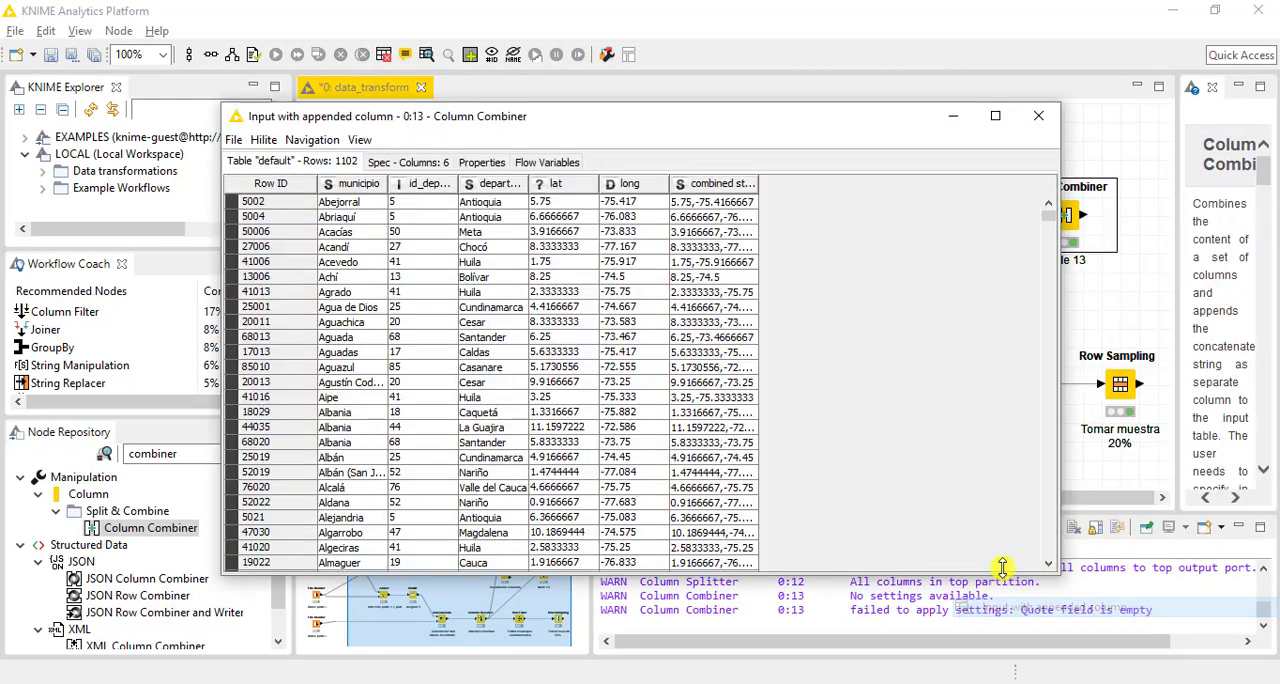
pyautogui.click(1001, 117)
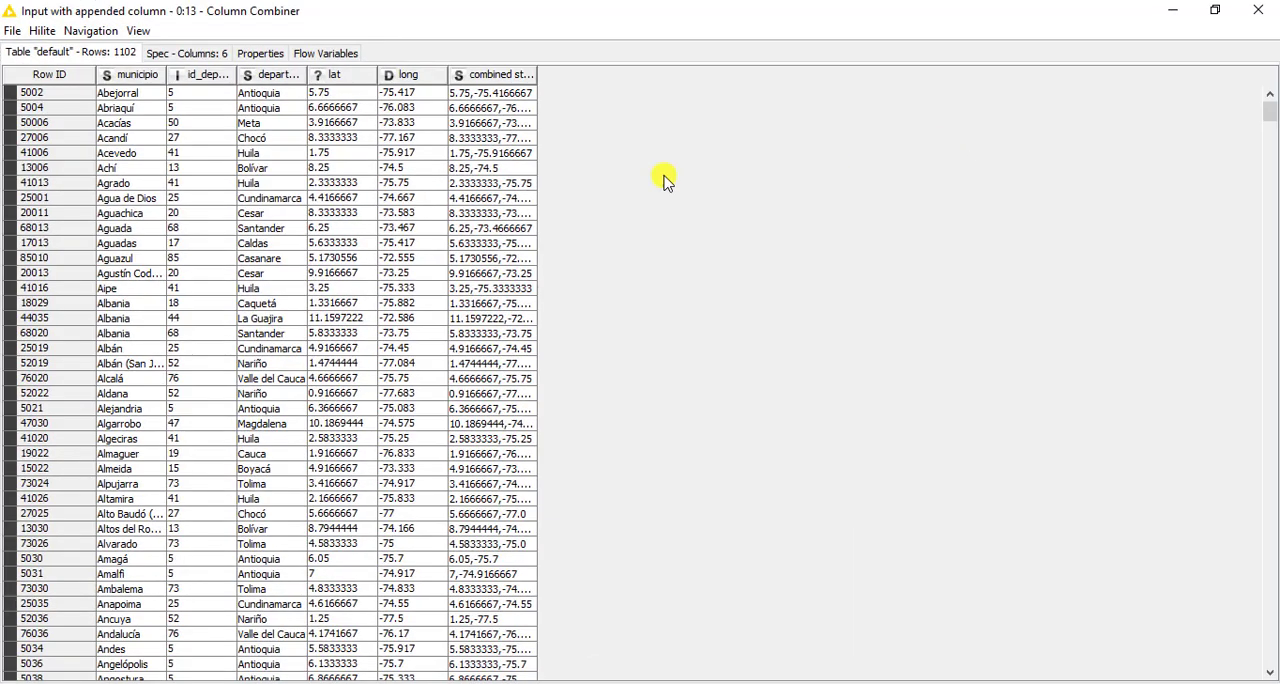
pyautogui.moveTo(537, 73); pyautogui.dragTo(638, 88)
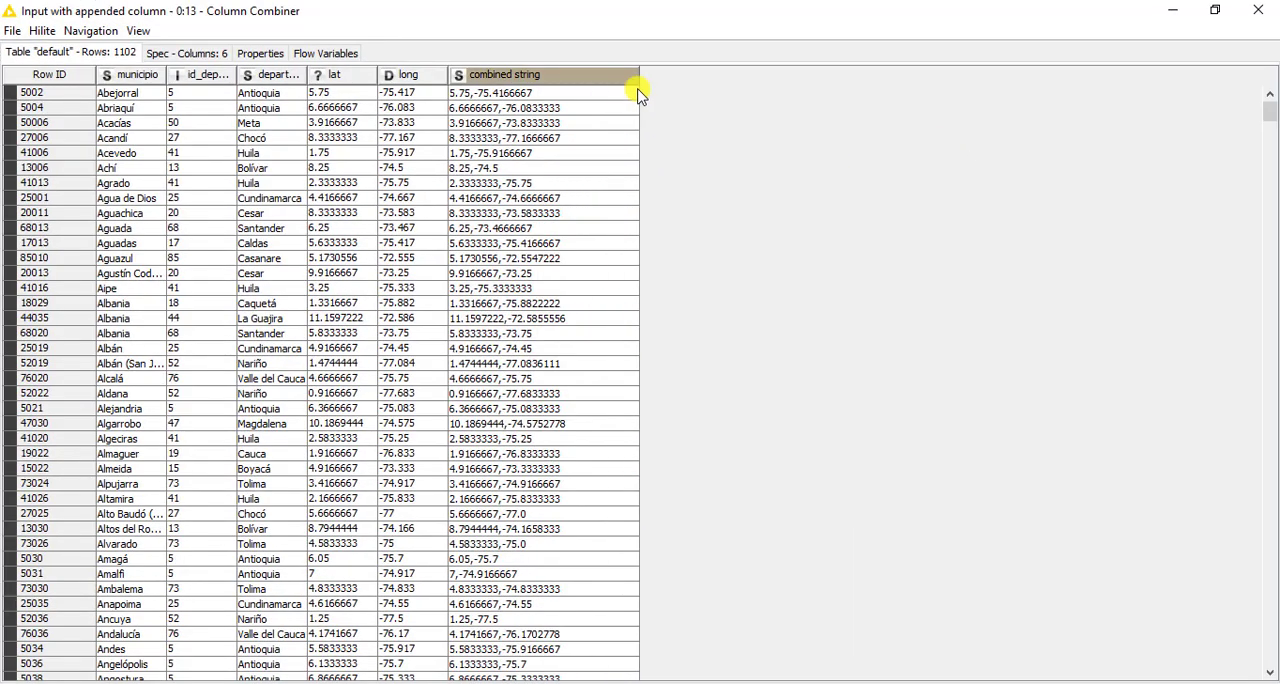
# Compare the first row's lat value with its combined string in the Column Combiner's output, and close the table
pyautogui.click(567, 94)
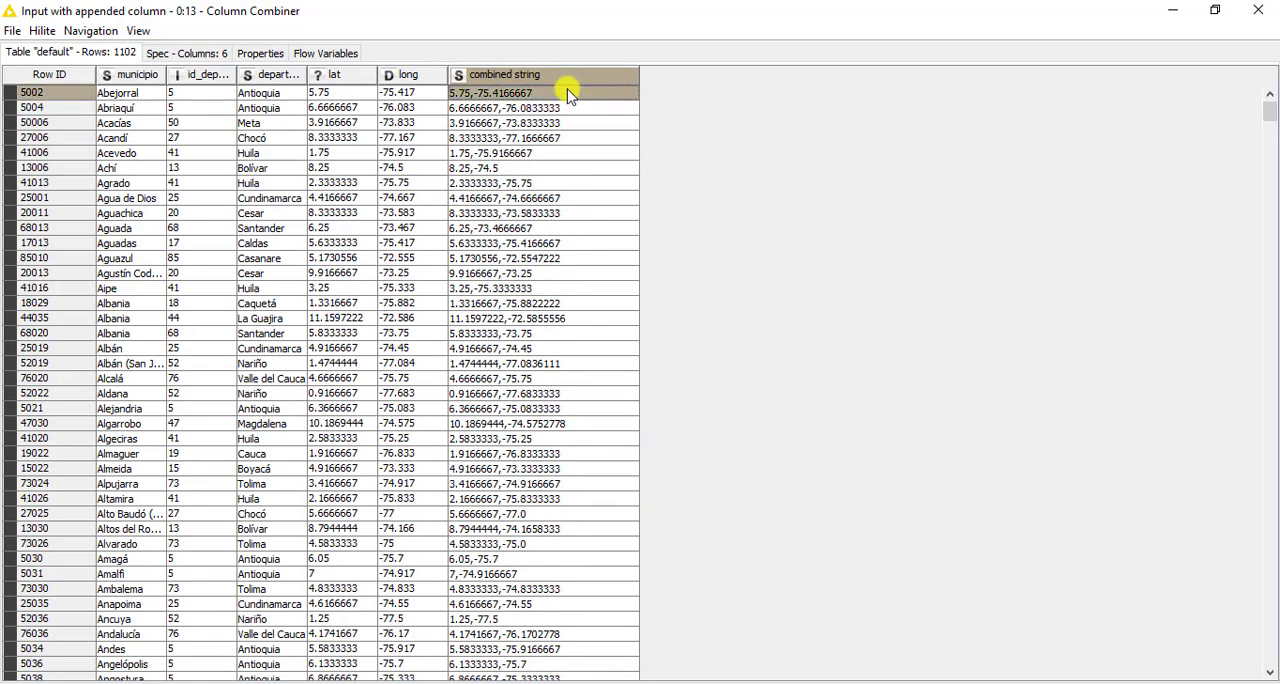
pyautogui.rightClick(358, 86)
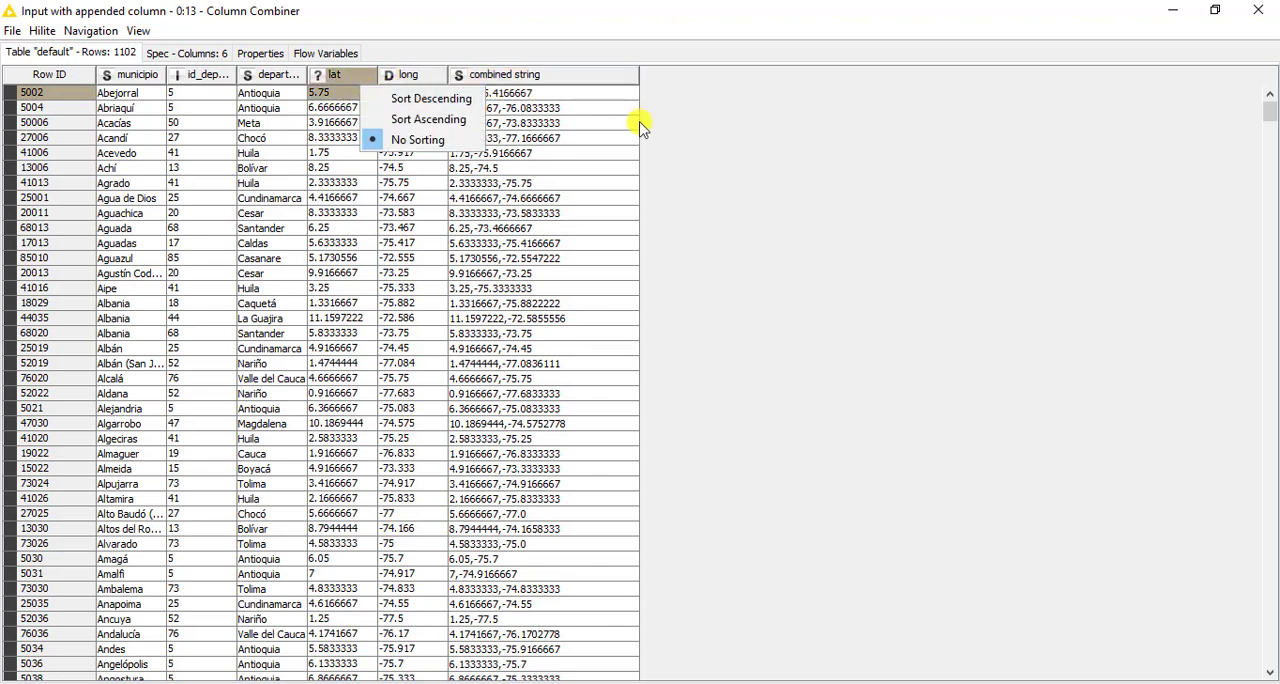
pyautogui.click(603, 95)
pyautogui.click(597, 96)
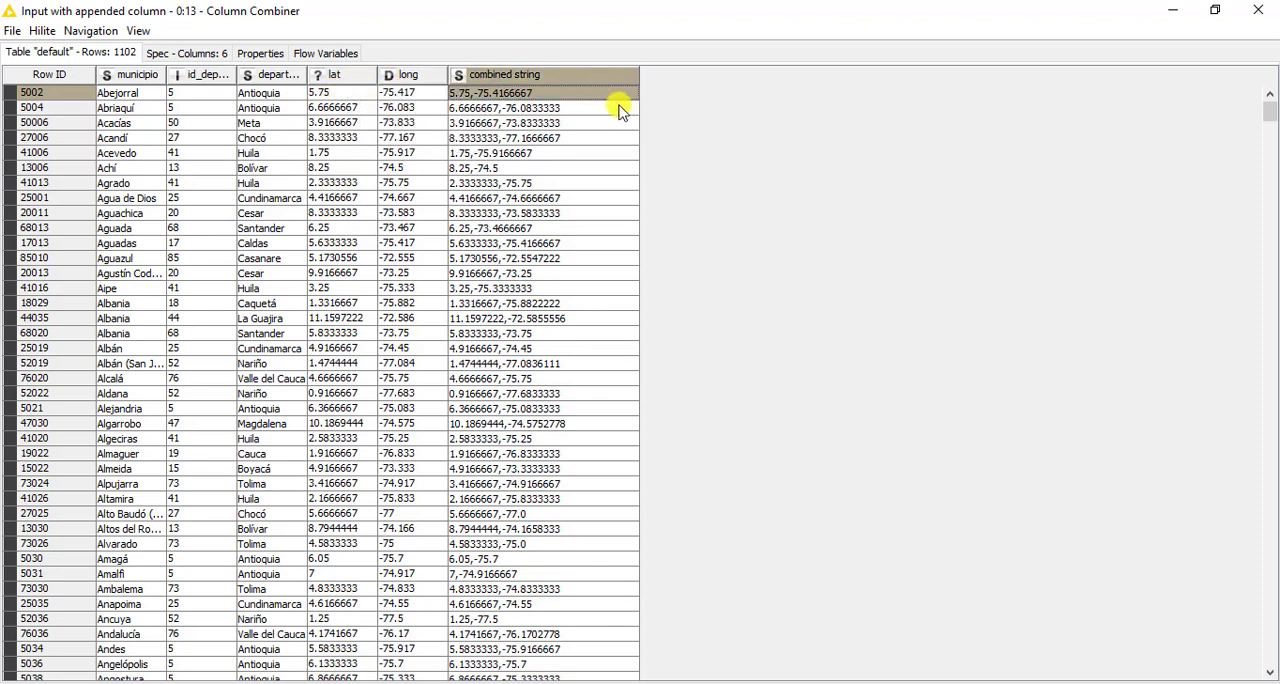
pyautogui.click(1258, 10)
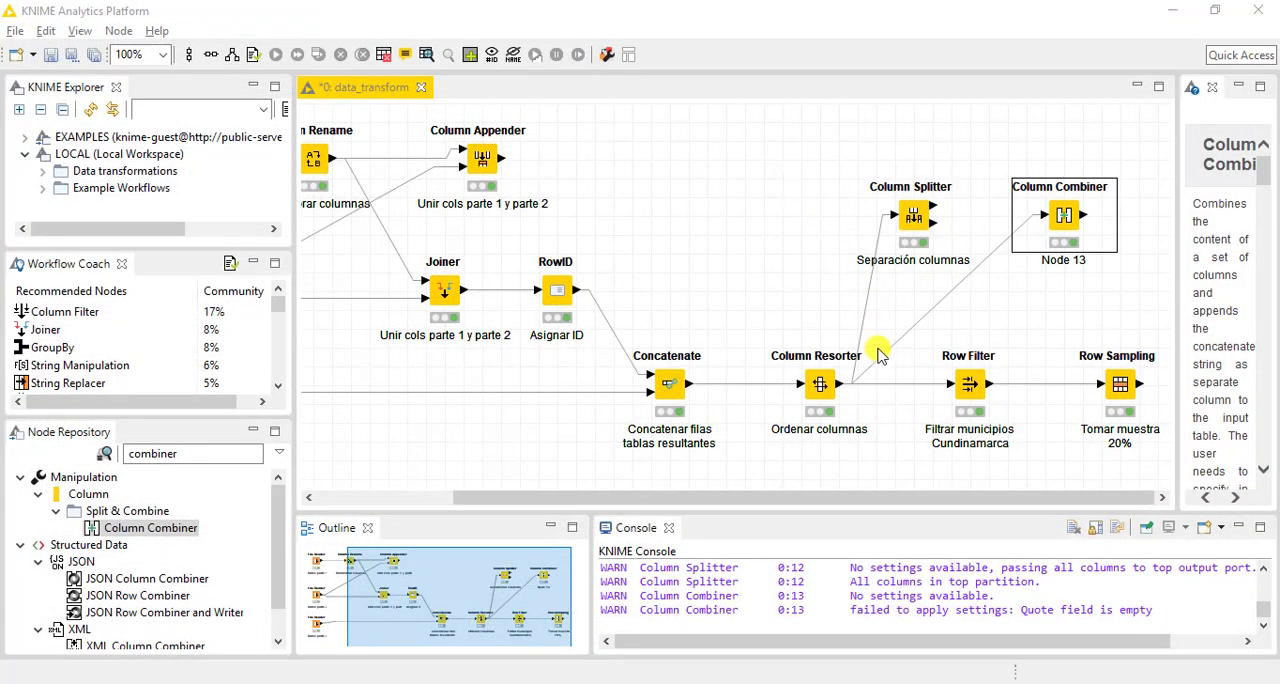
# Search the node repository for "splitter" and add a Cell Splitter node to the workflow near the Column Combiner
pyautogui.click(1051, 286)
pyautogui.click(234, 449)
pyautogui.moveTo(234, 449); pyautogui.dragTo(93, 456)
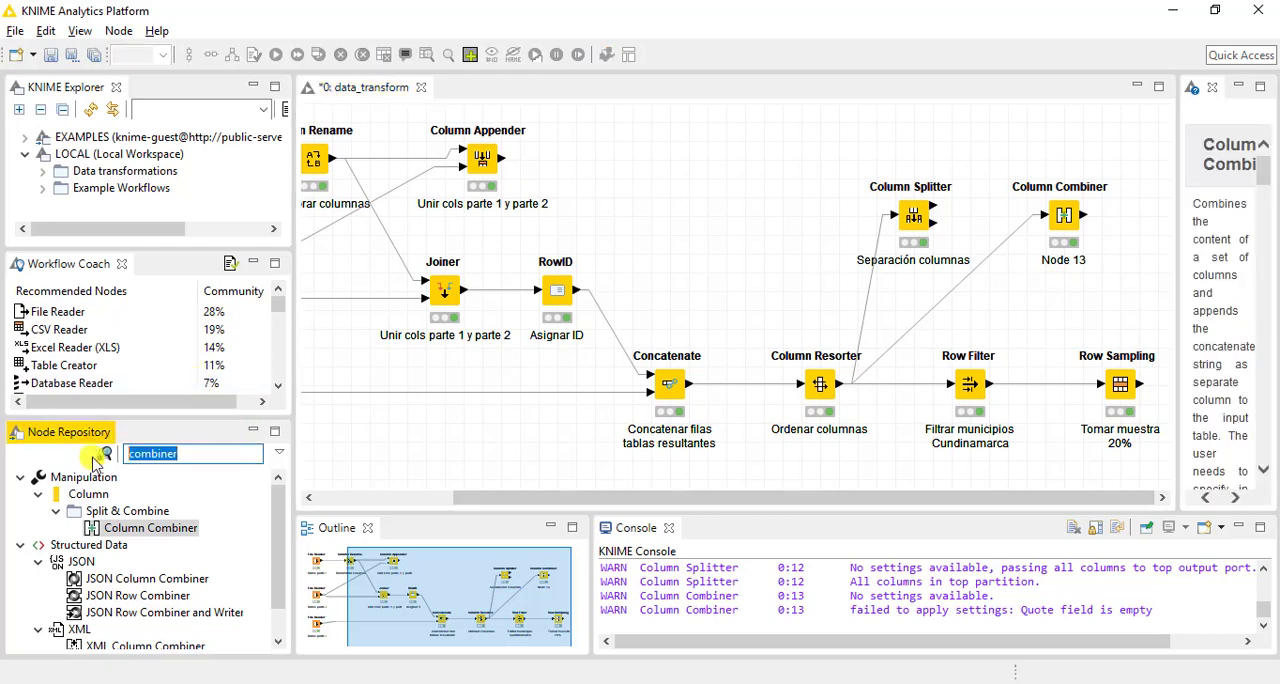
pyautogui.write('cel')
pyautogui.press('BackSpace')
pyautogui.press('BackSpace')
pyautogui.press('BackSpace')
pyautogui.write('spl')
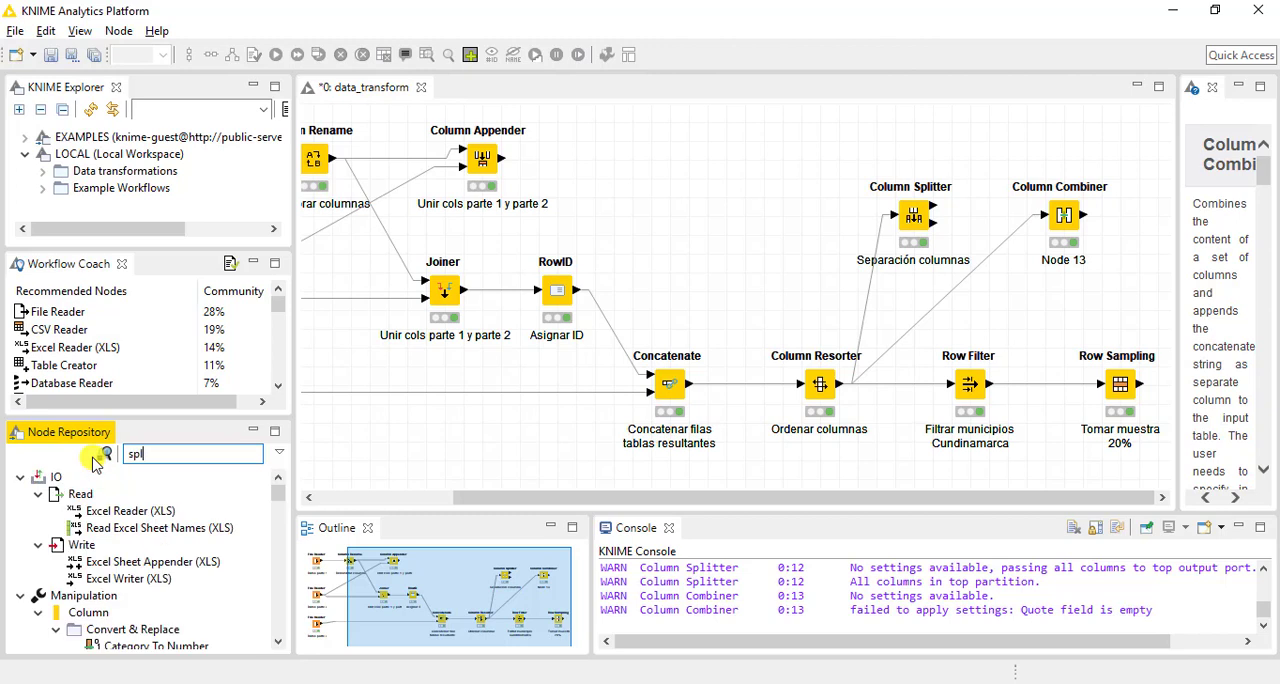
pyautogui.write('itter')
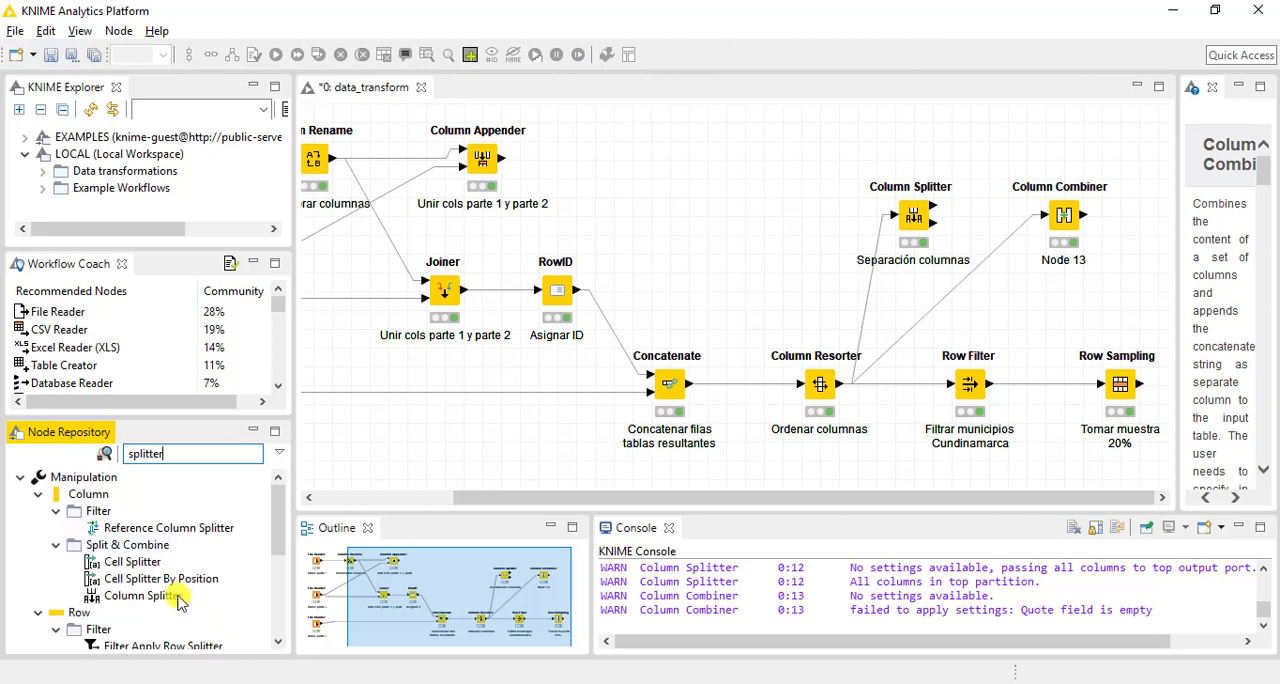
pyautogui.moveTo(132, 562); pyautogui.dragTo(1138, 272)
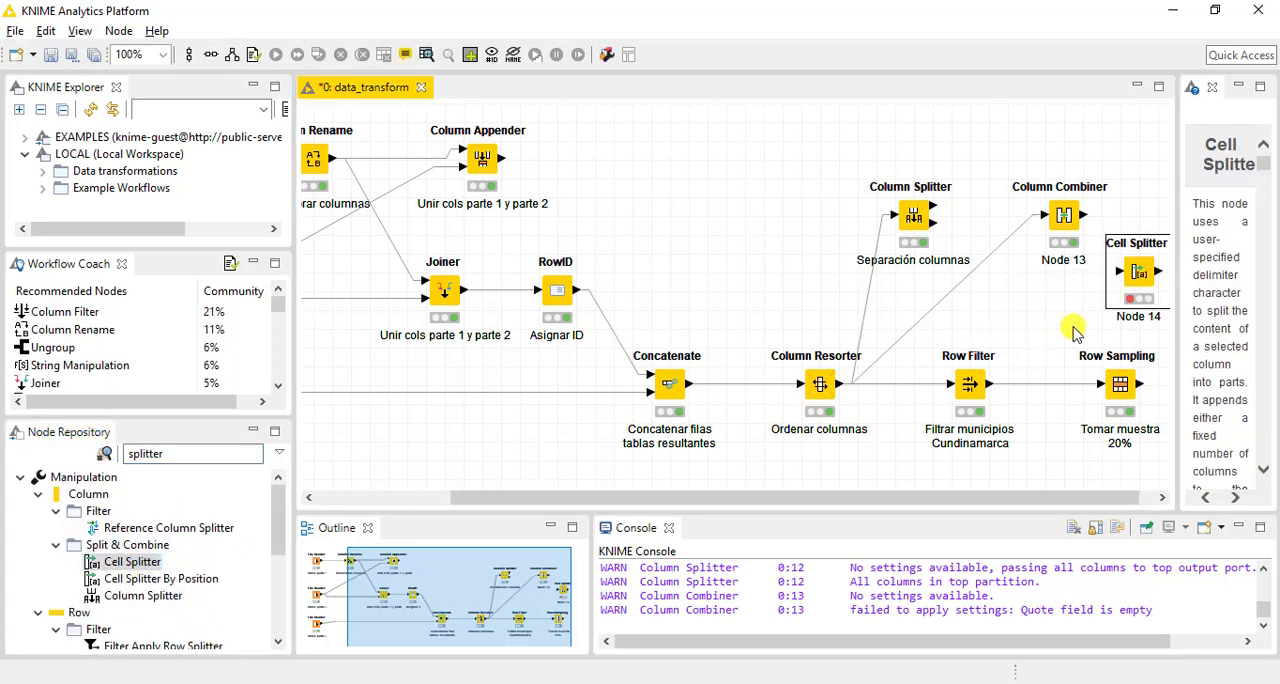
# Align the Cell Splitter beside the Column Combiner and connect the Column Combiner's output to its input
pyautogui.moveTo(1172, 223); pyautogui.dragTo(1193, 210)
pyautogui.moveTo(383, 604); pyautogui.dragTo(403, 598)
pyautogui.moveTo(1010, 214); pyautogui.dragTo(1104, 221)
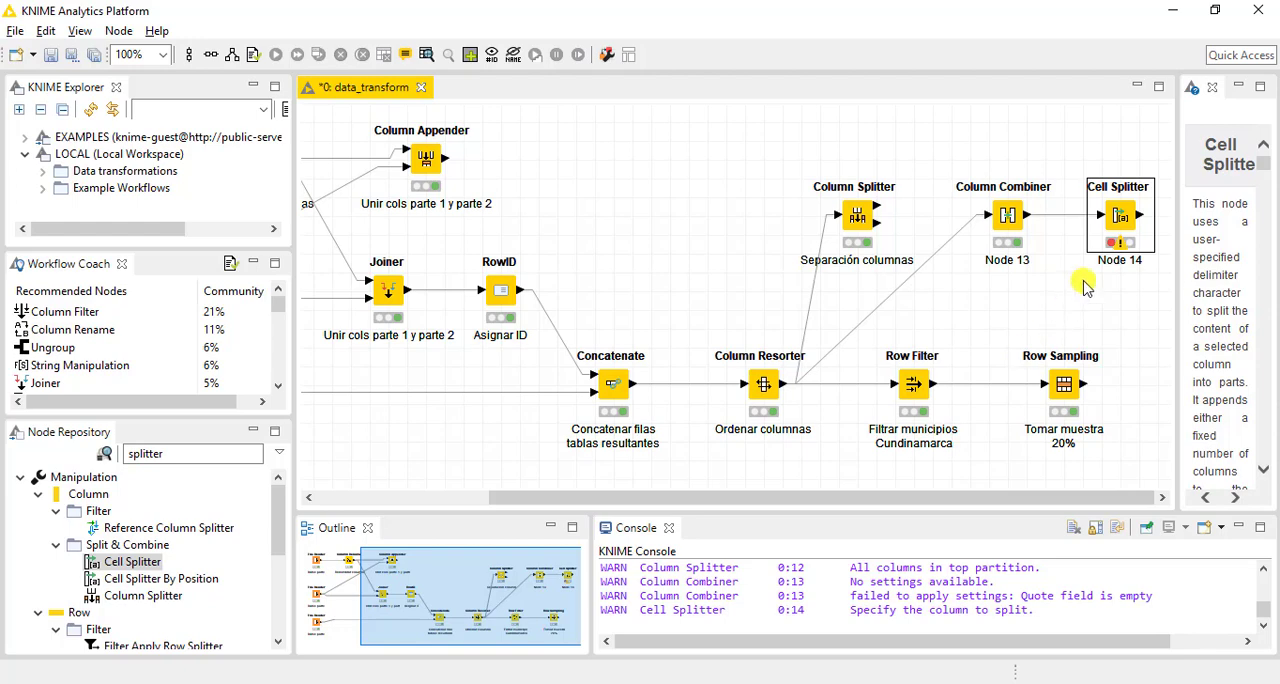
# Configure the Cell Splitter to split the combined string column with a comma delimiter, and execute the node
pyautogui.doubleClick(1122, 218)
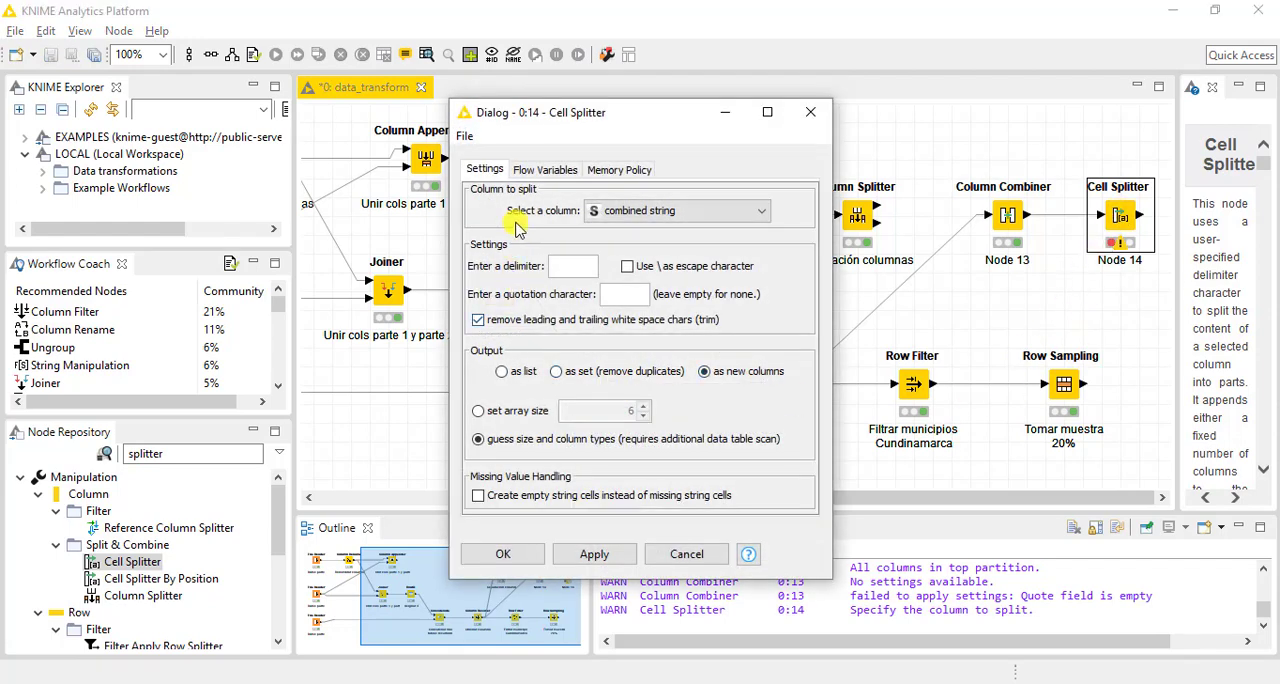
pyautogui.click(620, 222)
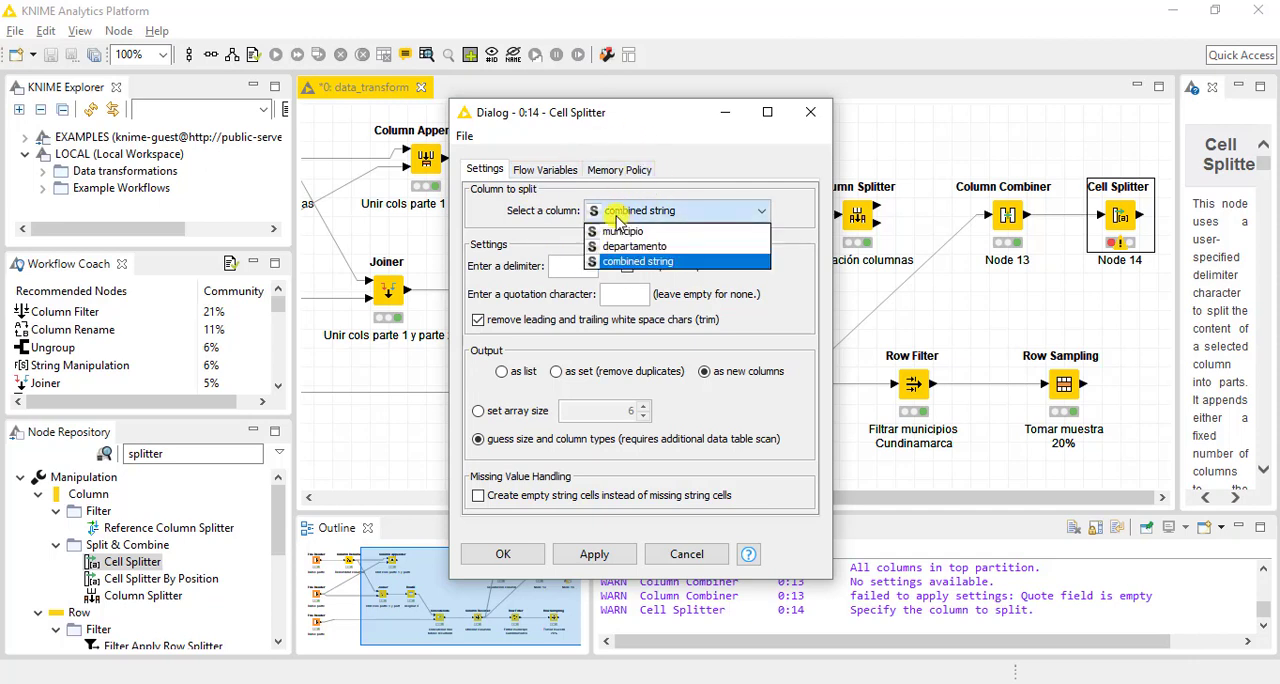
pyautogui.click(616, 222)
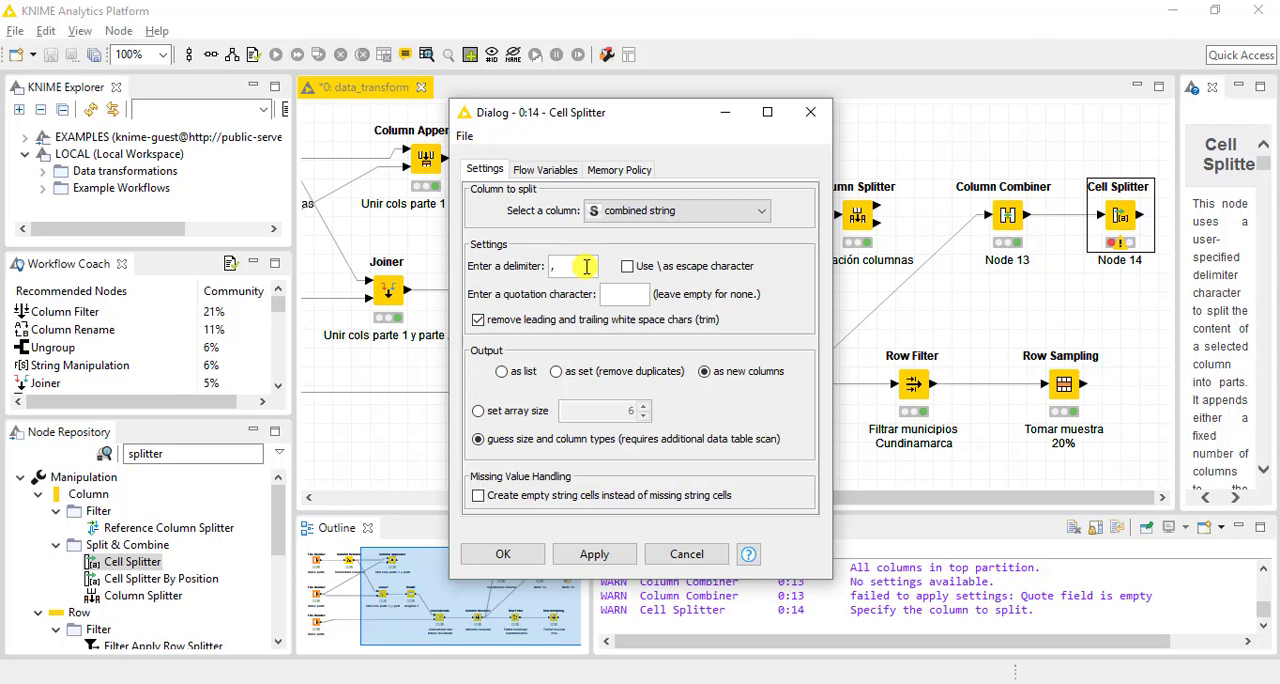
pyautogui.click(503, 554)
pyautogui.rightClick(1117, 206)
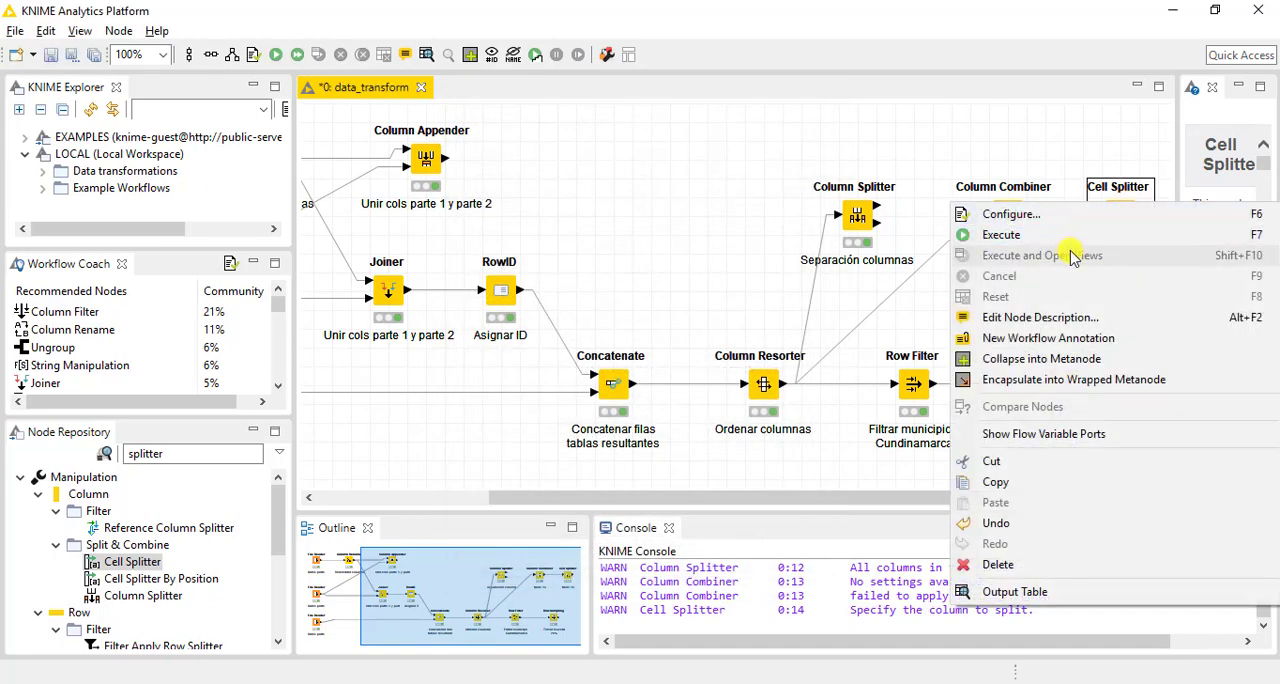
pyautogui.click(988, 236)
# Open the Cell Splitter's output table and widen the first two split columns to show their names
pyautogui.rightClick(1122, 218)
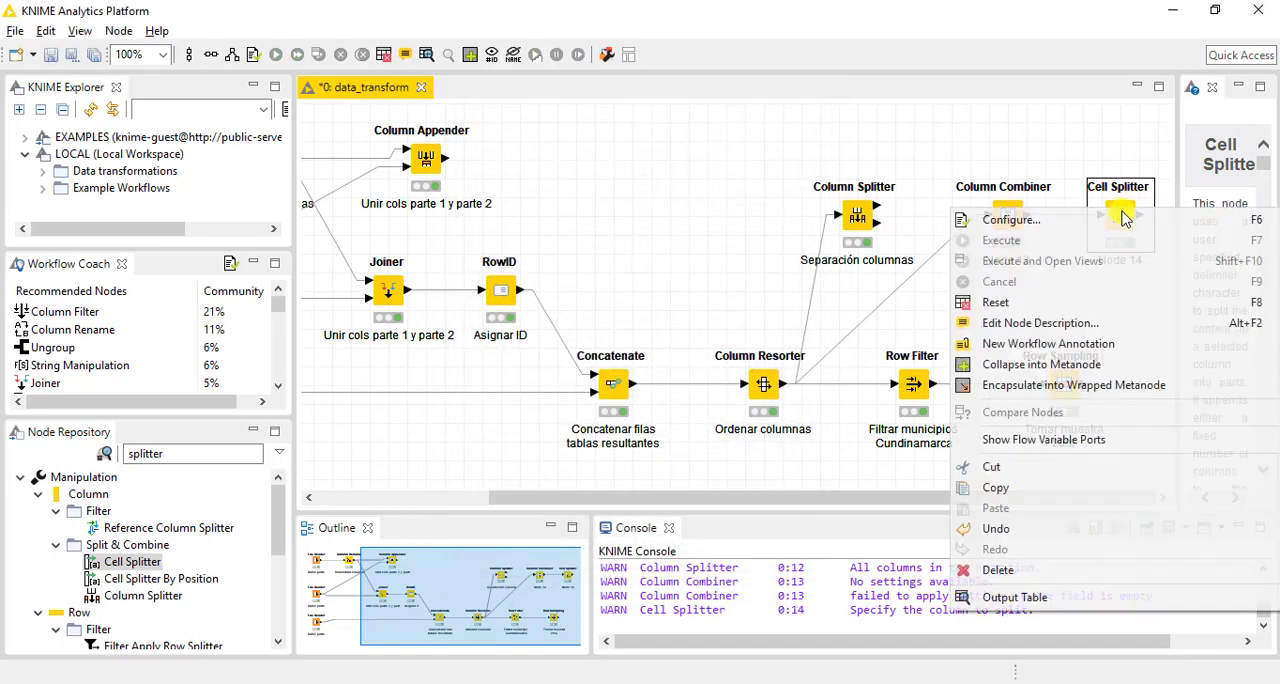
pyautogui.click(1004, 600)
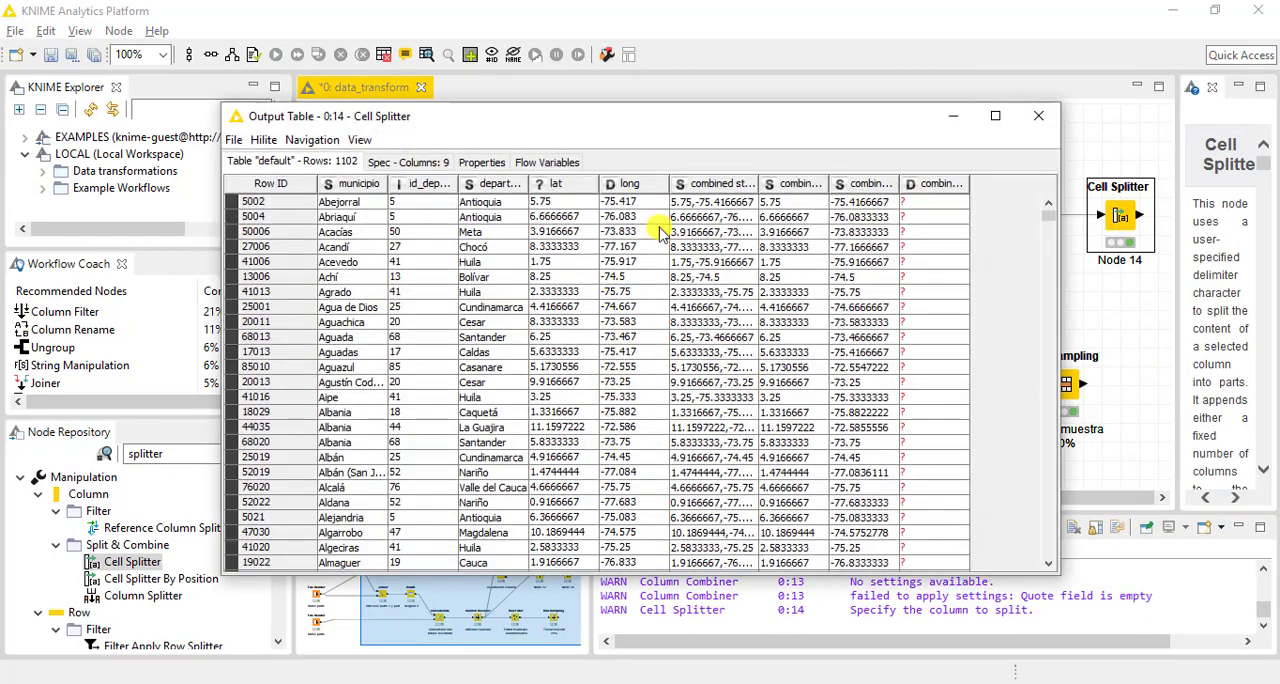
pyautogui.moveTo(830, 184); pyautogui.dragTo(1015, 189)
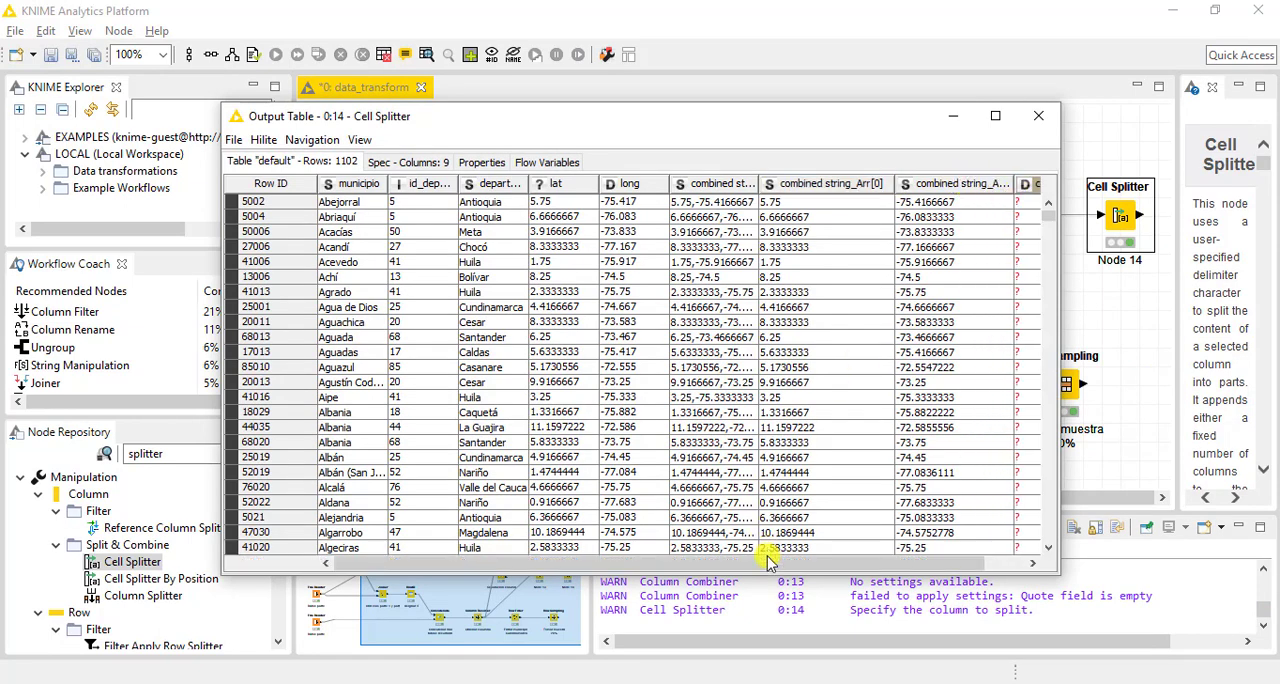
pyautogui.moveTo(767, 563); pyautogui.dragTo(811, 563)
# Examine the split values in the first row and the widened third split column in a maximized window, and close the table
pyautogui.click(740, 202)
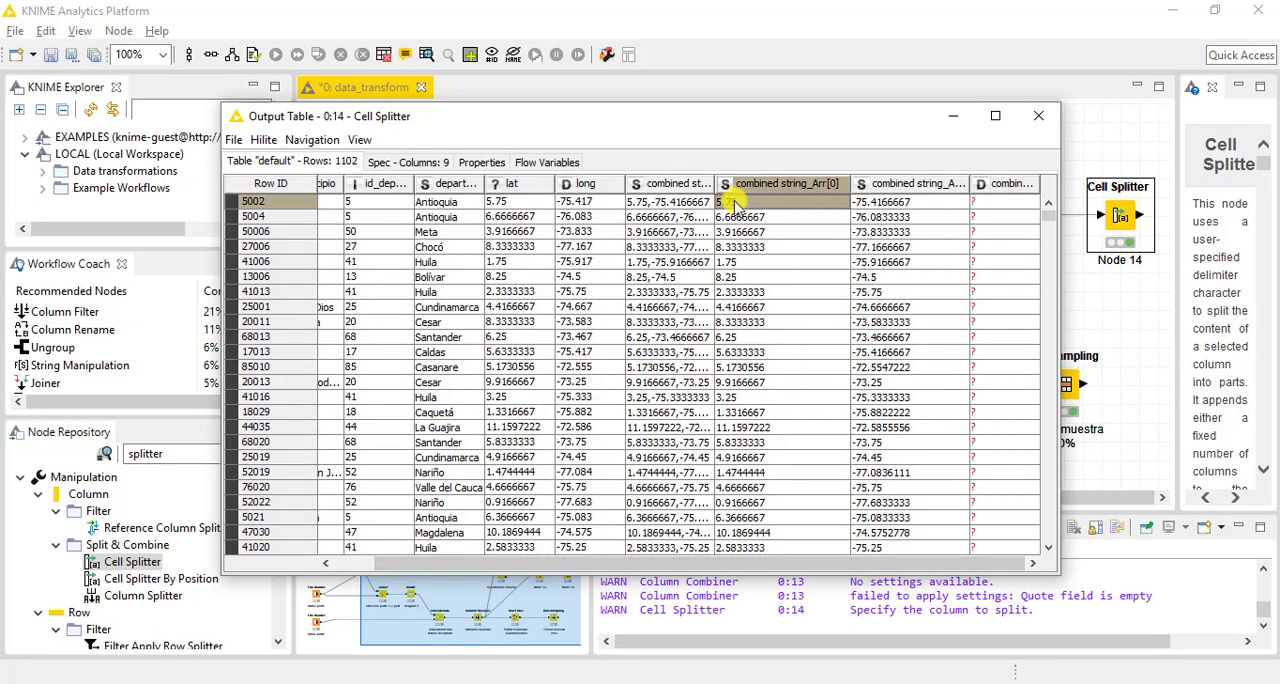
pyautogui.click(907, 203)
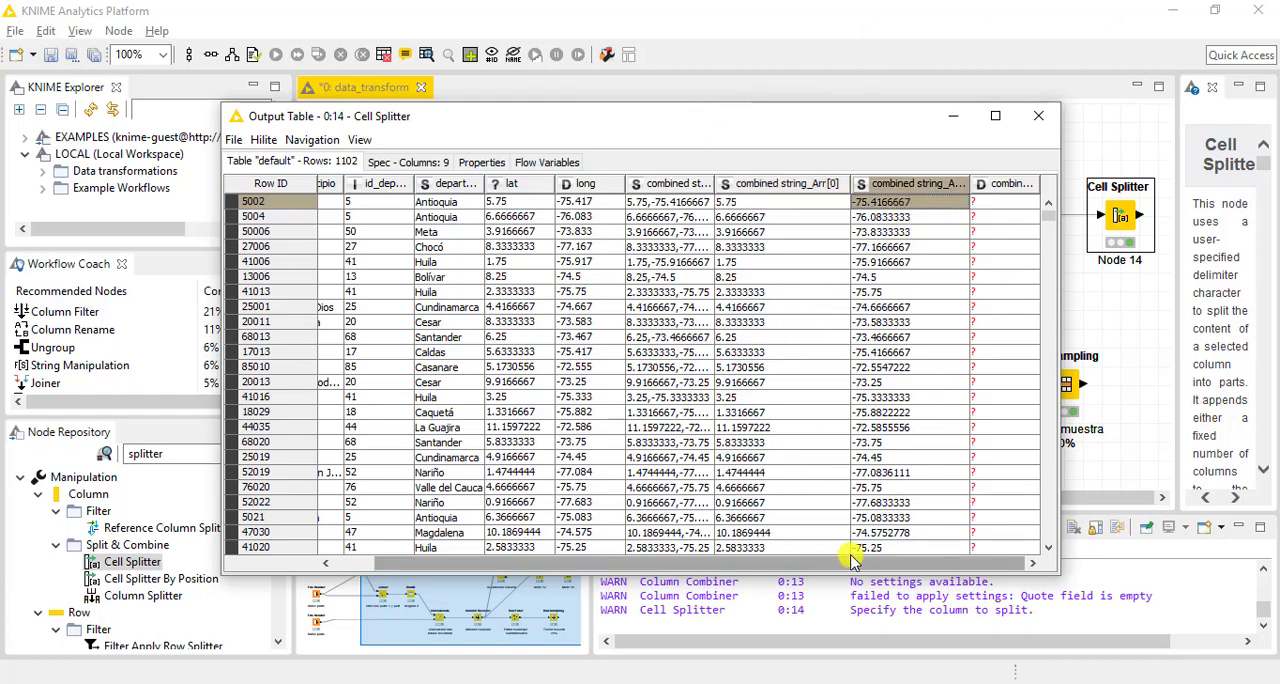
pyautogui.click(997, 115)
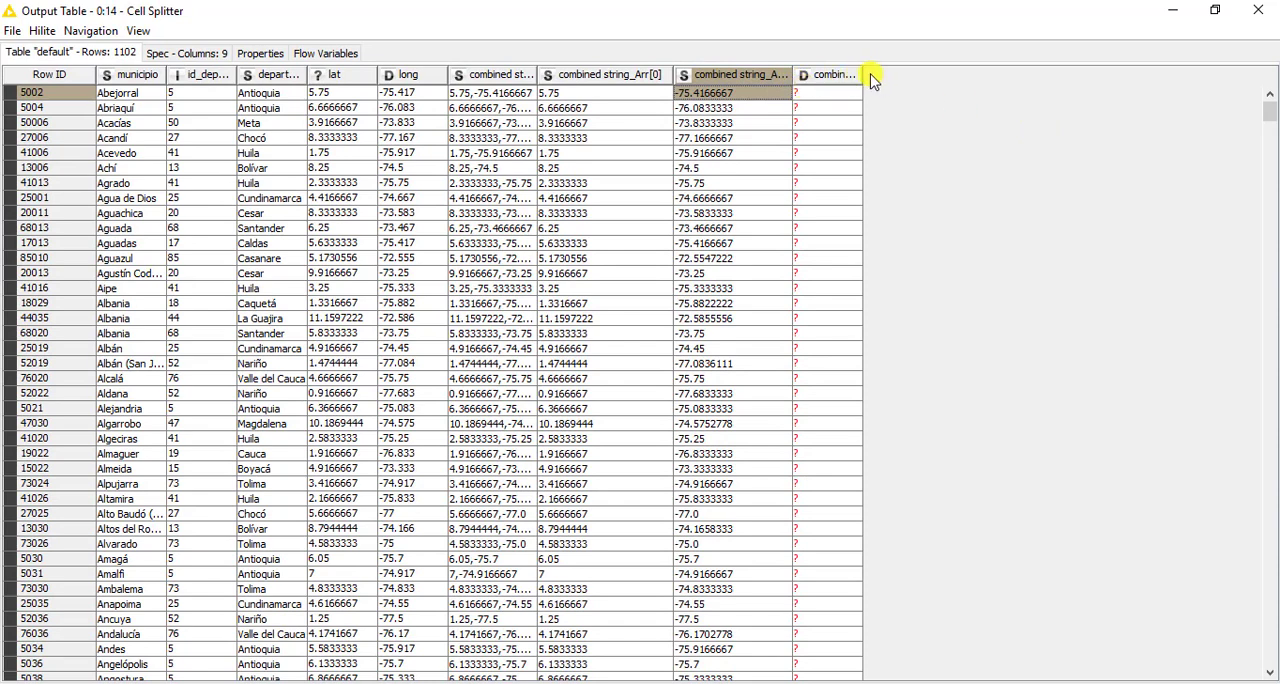
pyautogui.moveTo(861, 73); pyautogui.dragTo(965, 90)
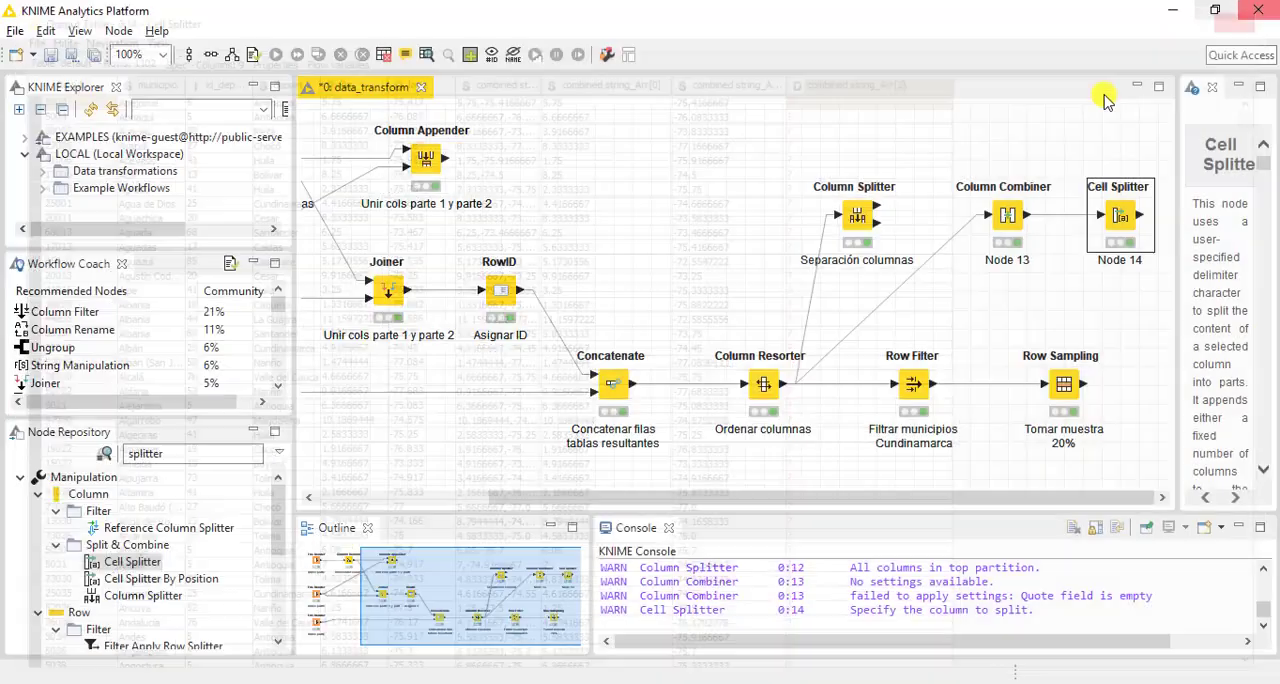
pyautogui.click(1258, 10)
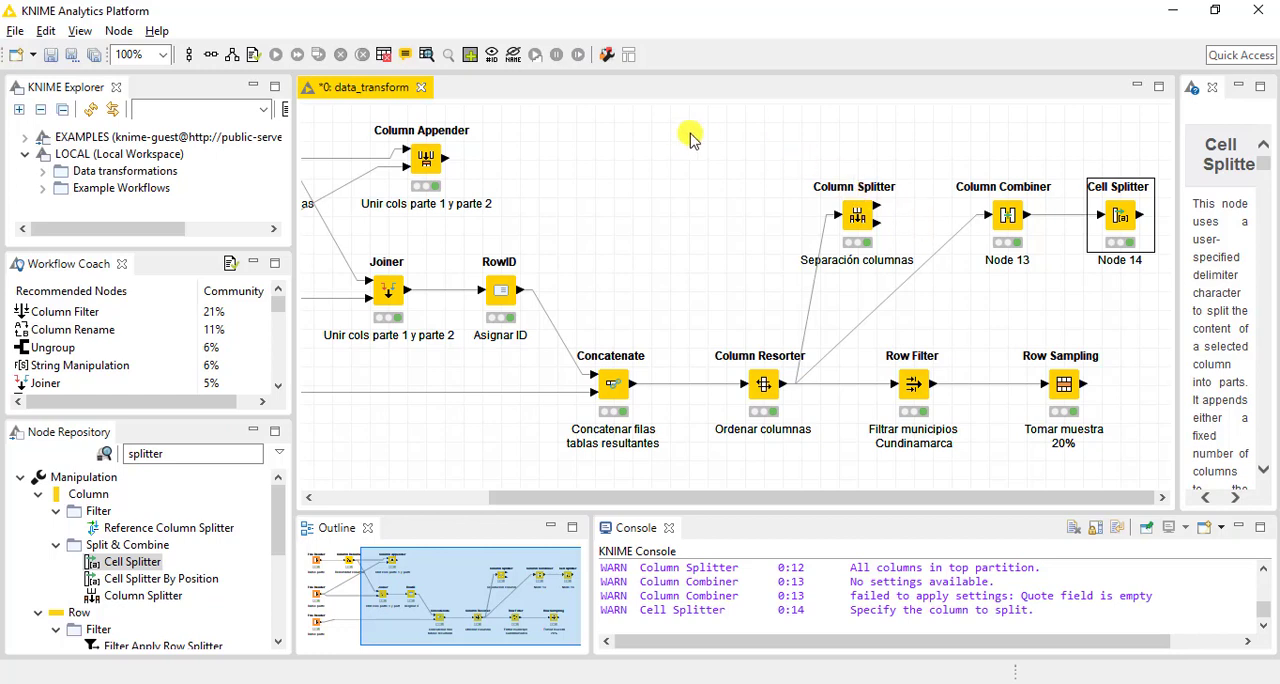
pyautogui.click(765, 182)
pyautogui.click(822, 260)
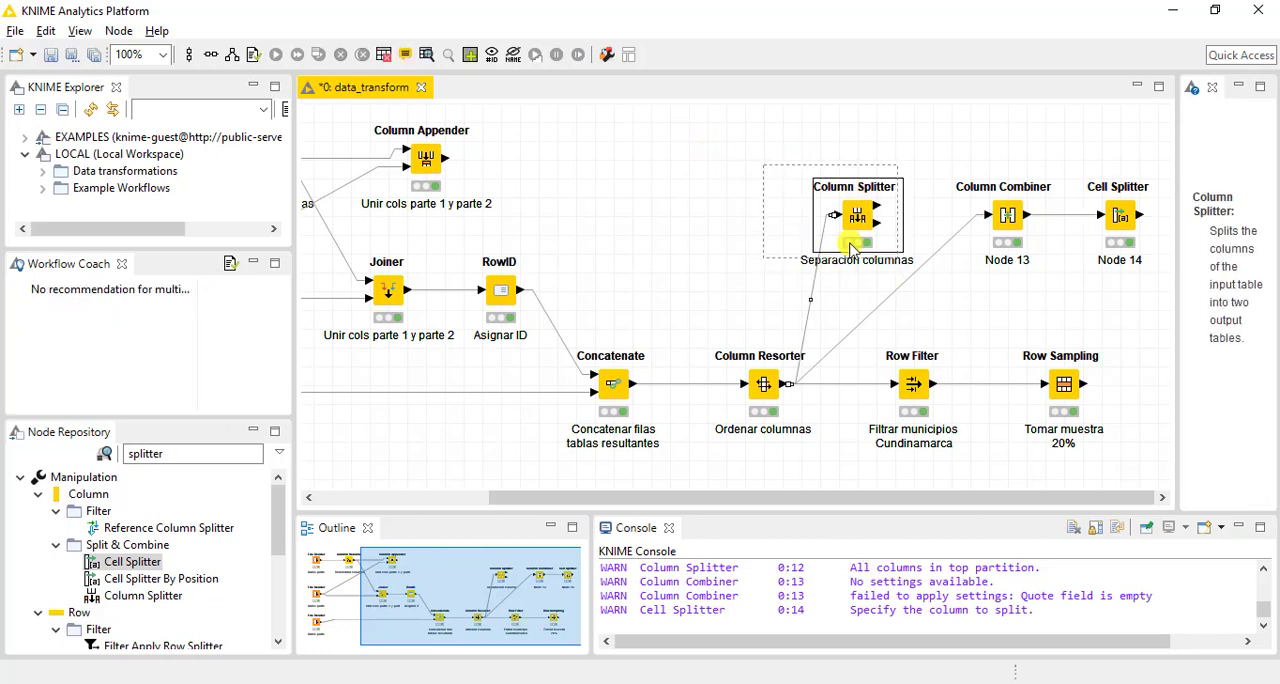
pyautogui.click(726, 160)
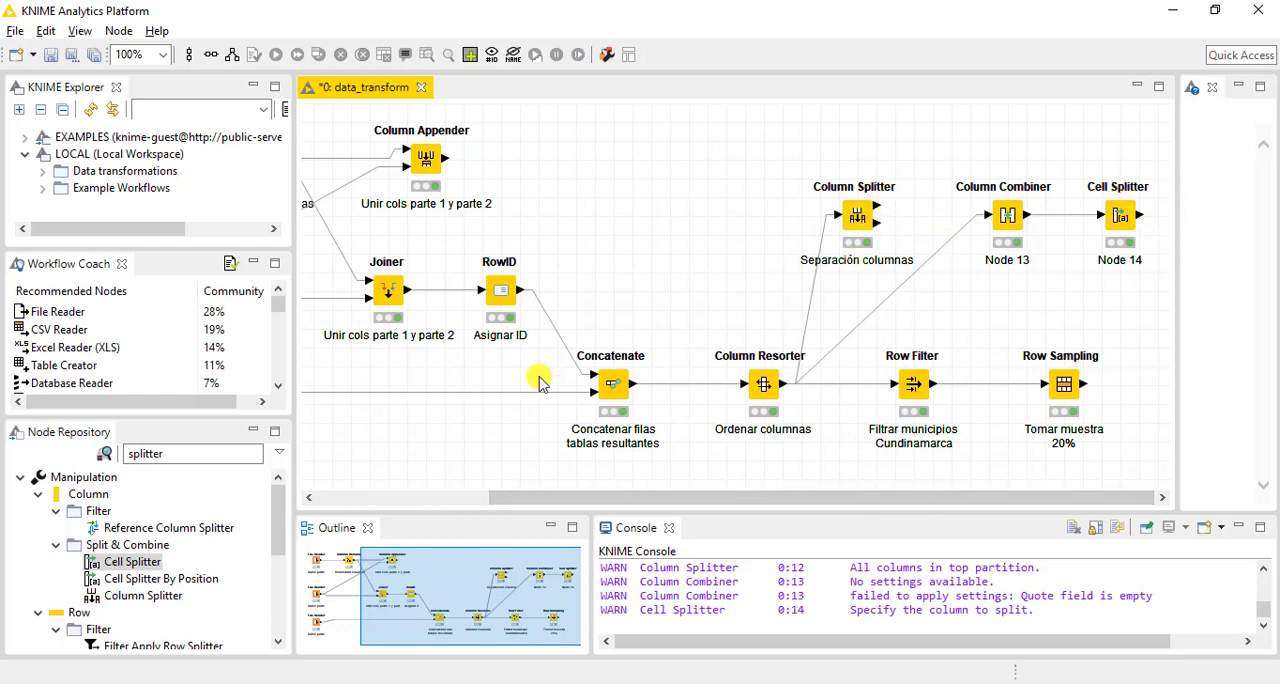
# Search the node repository for "column fil" and add a Column Filter node after the Cell Splitter
pyautogui.click(194, 453)
pyautogui.write('co')
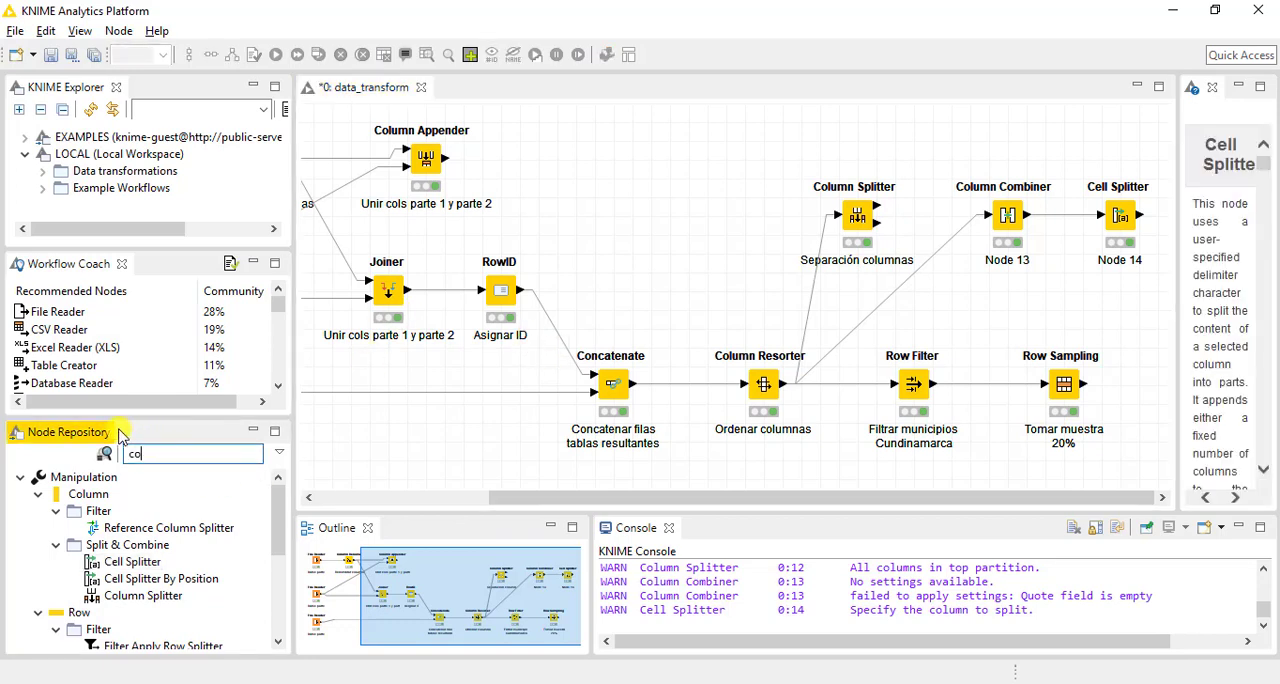
pyautogui.write('lum')
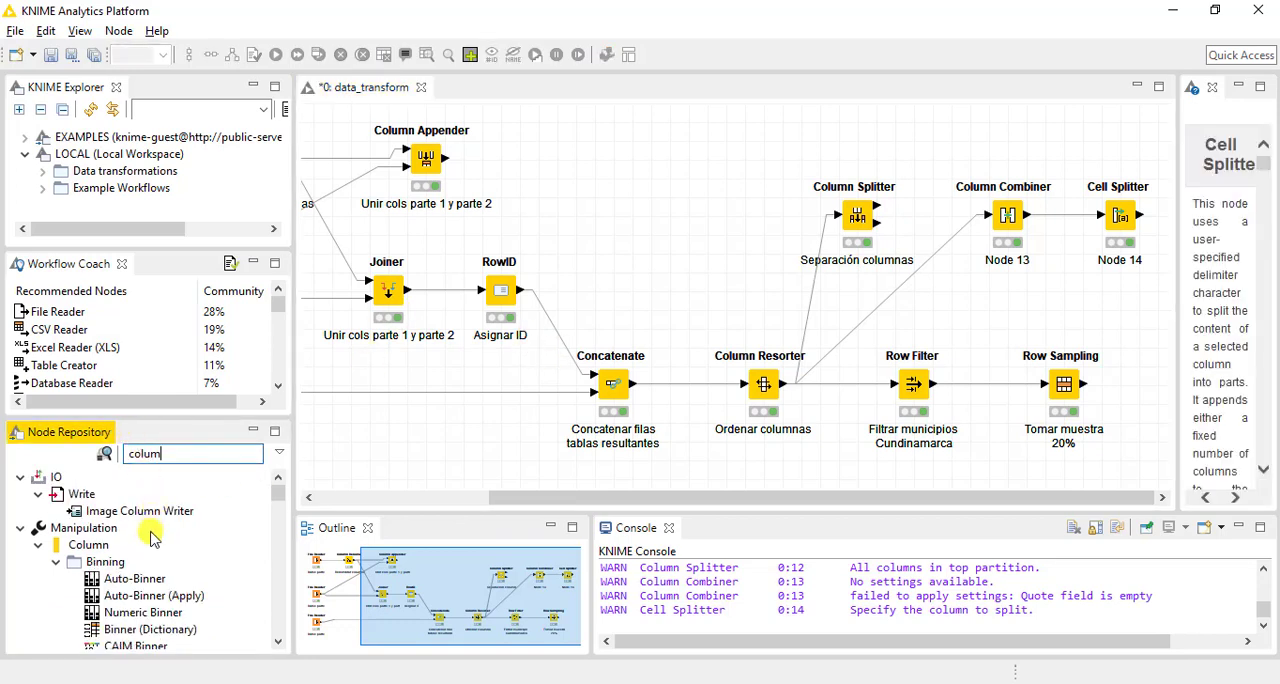
pyautogui.write('n fil')
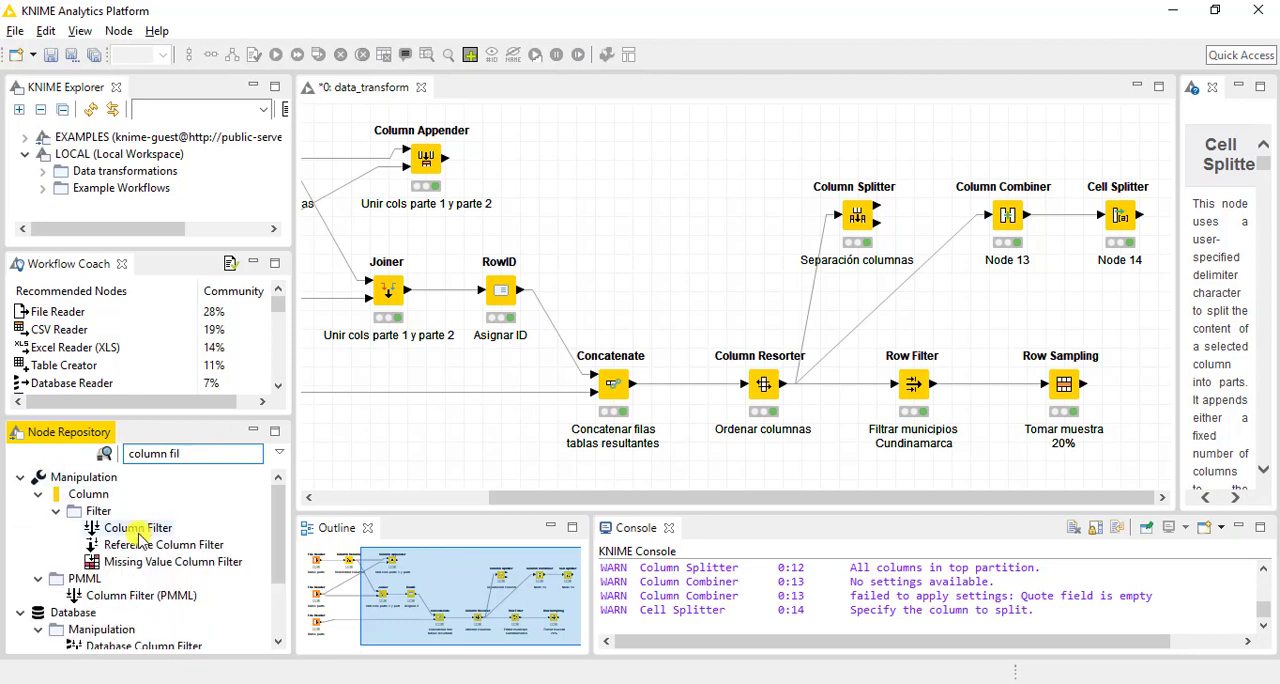
pyautogui.moveTo(145, 530); pyautogui.dragTo(1253, 242)
# Align the Column Filter with the Cell Splitter and connect the Cell Splitter's output to its input
pyautogui.moveTo(410, 612); pyautogui.dragTo(472, 600)
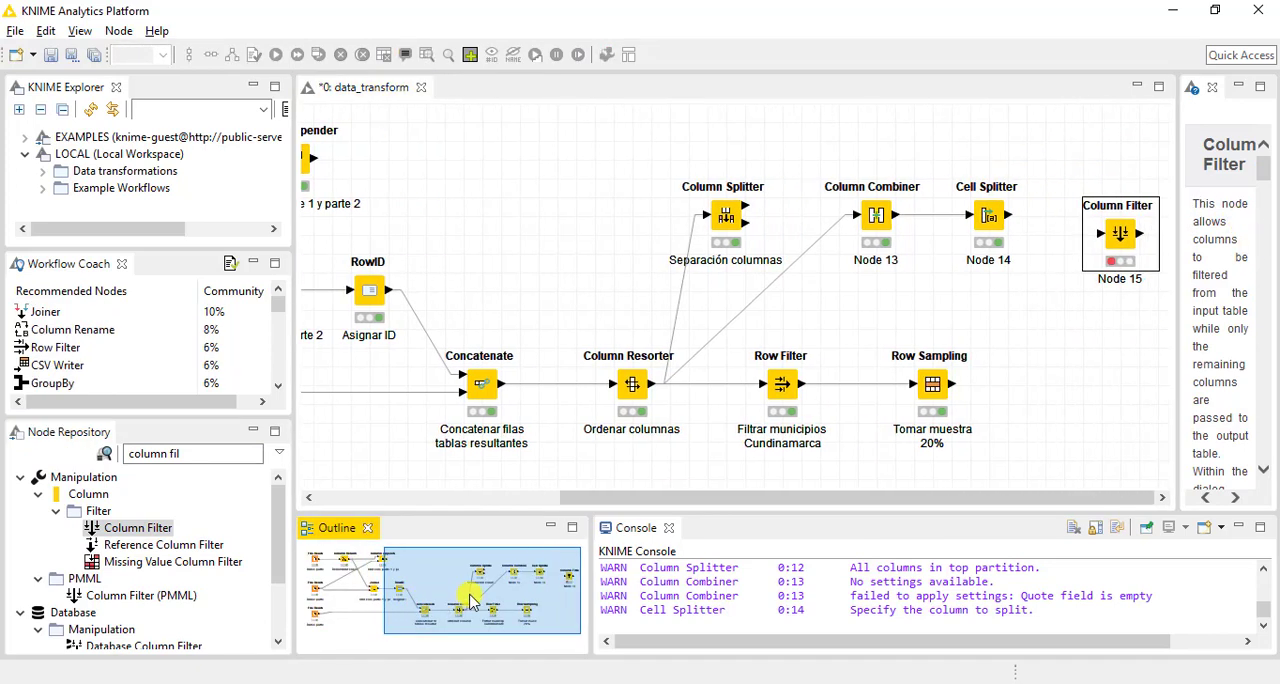
pyautogui.click(1132, 236)
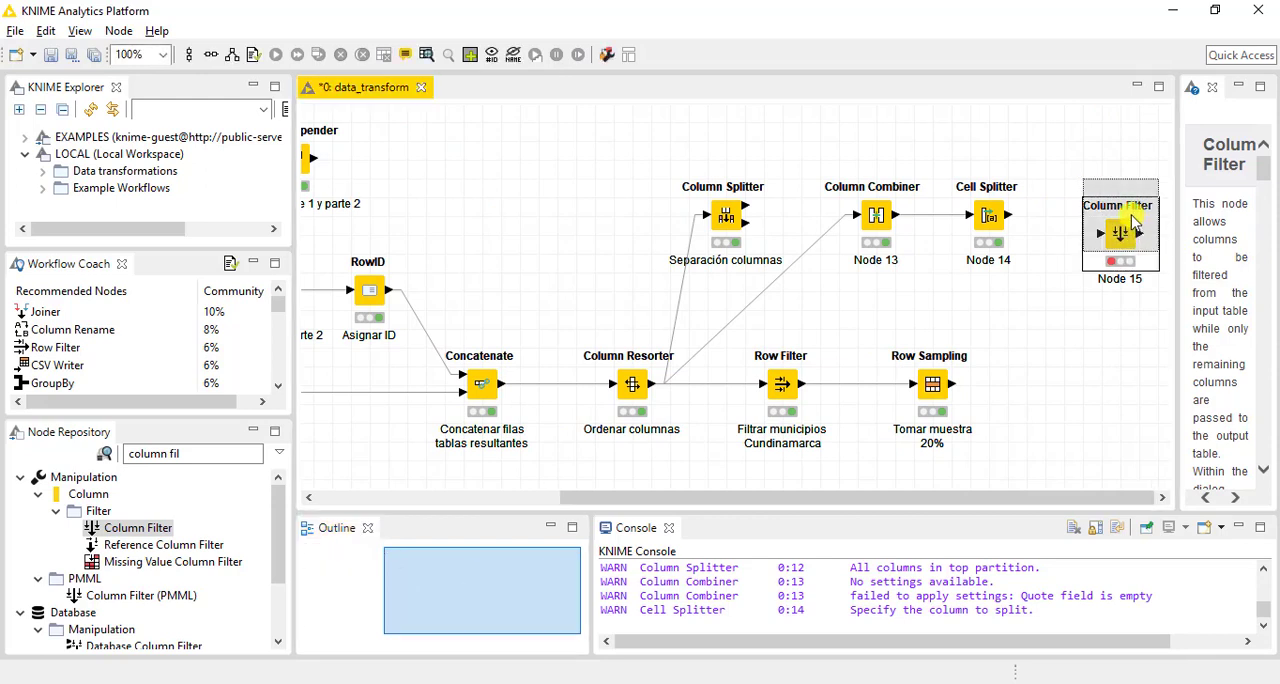
pyautogui.moveTo(1130, 222); pyautogui.dragTo(1128, 205)
pyautogui.moveTo(1010, 215); pyautogui.dragTo(1104, 219)
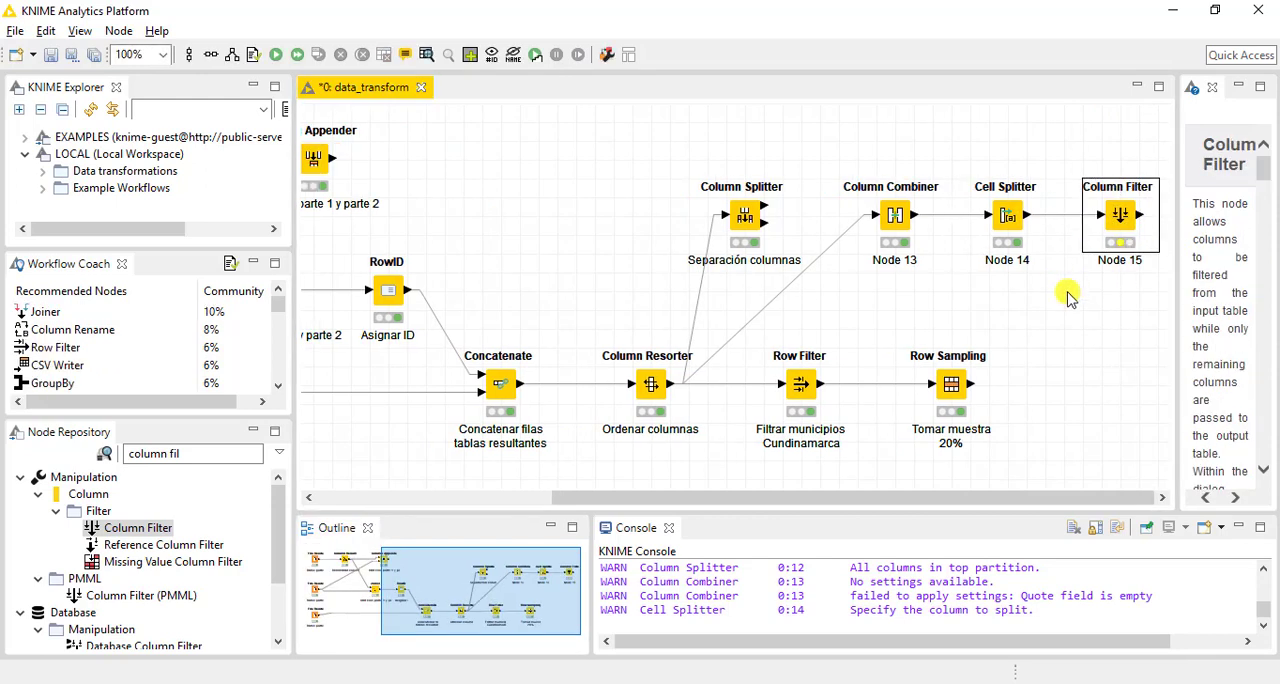
pyautogui.click(1068, 291)
# Configure the Column Filter to exclude only combined string_Arr[2], keeping all other columns included
pyautogui.doubleClick(1122, 218)
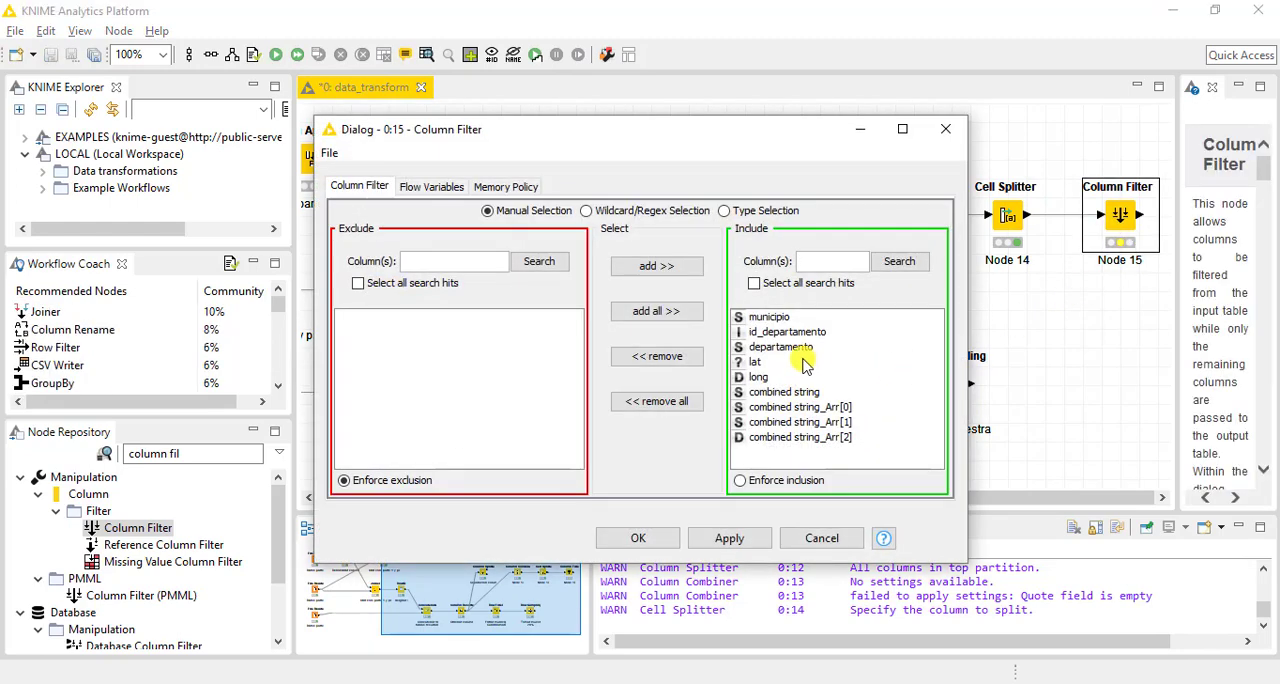
pyautogui.click(675, 405)
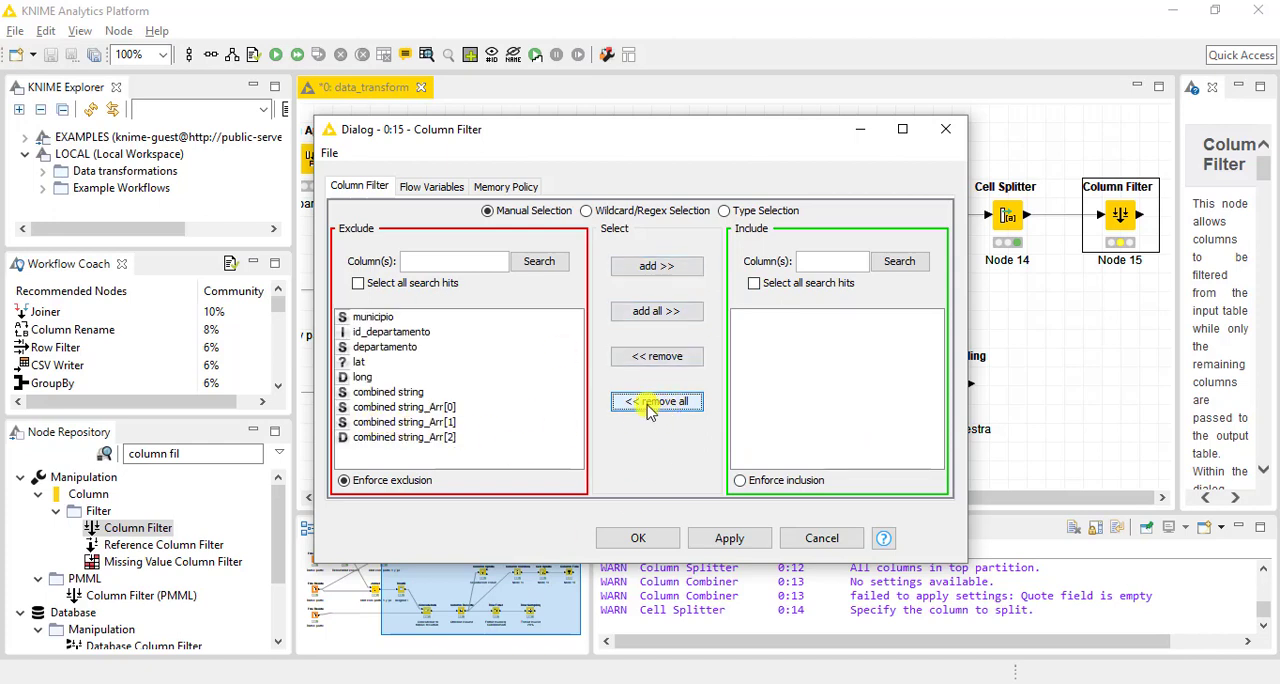
pyautogui.click(675, 313)
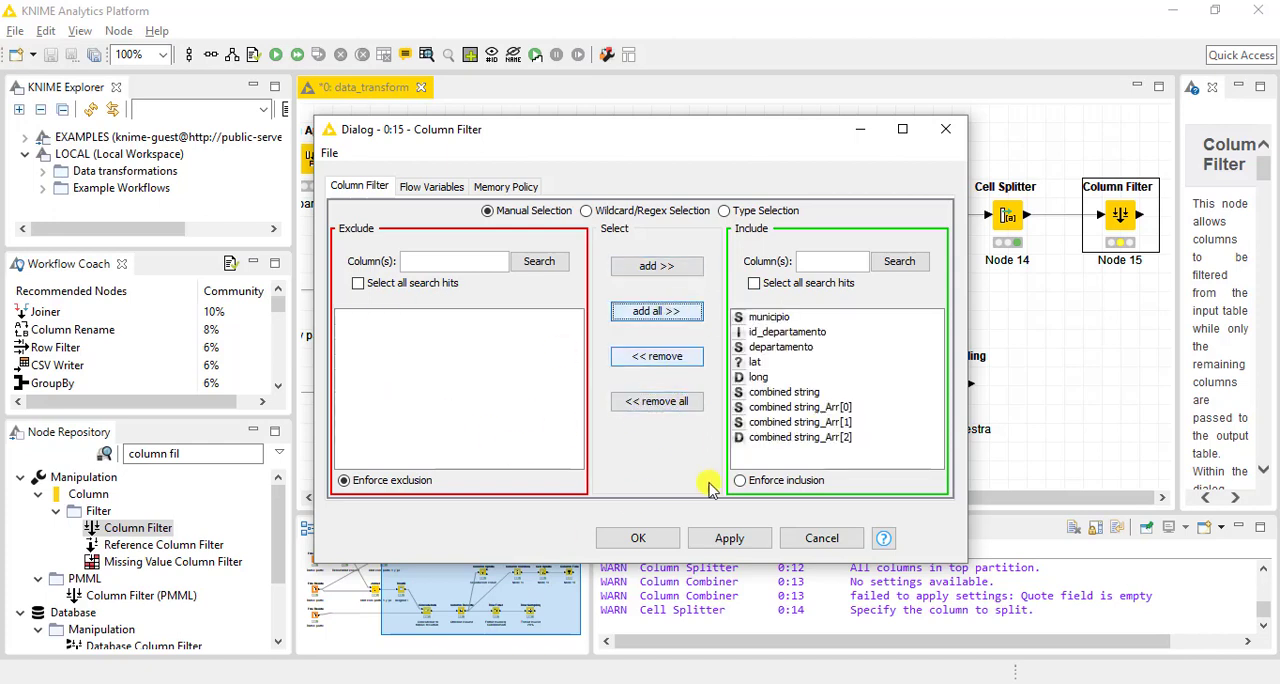
pyautogui.click(795, 437)
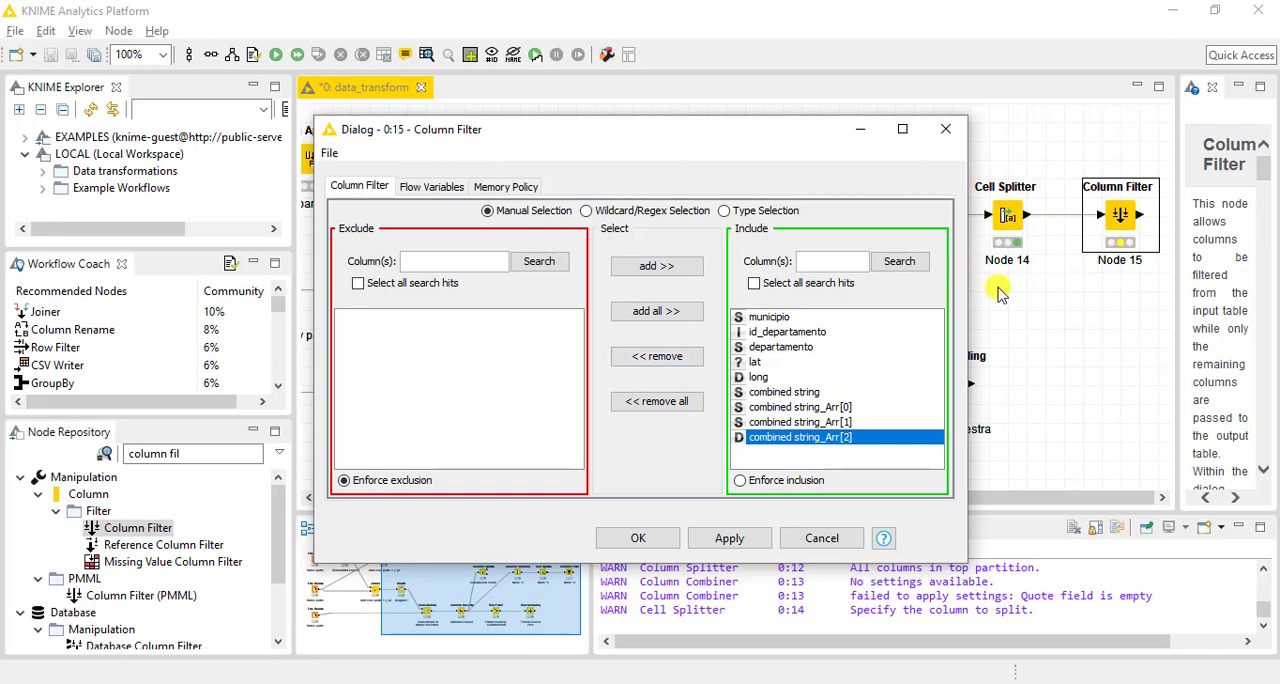
pyautogui.click(633, 360)
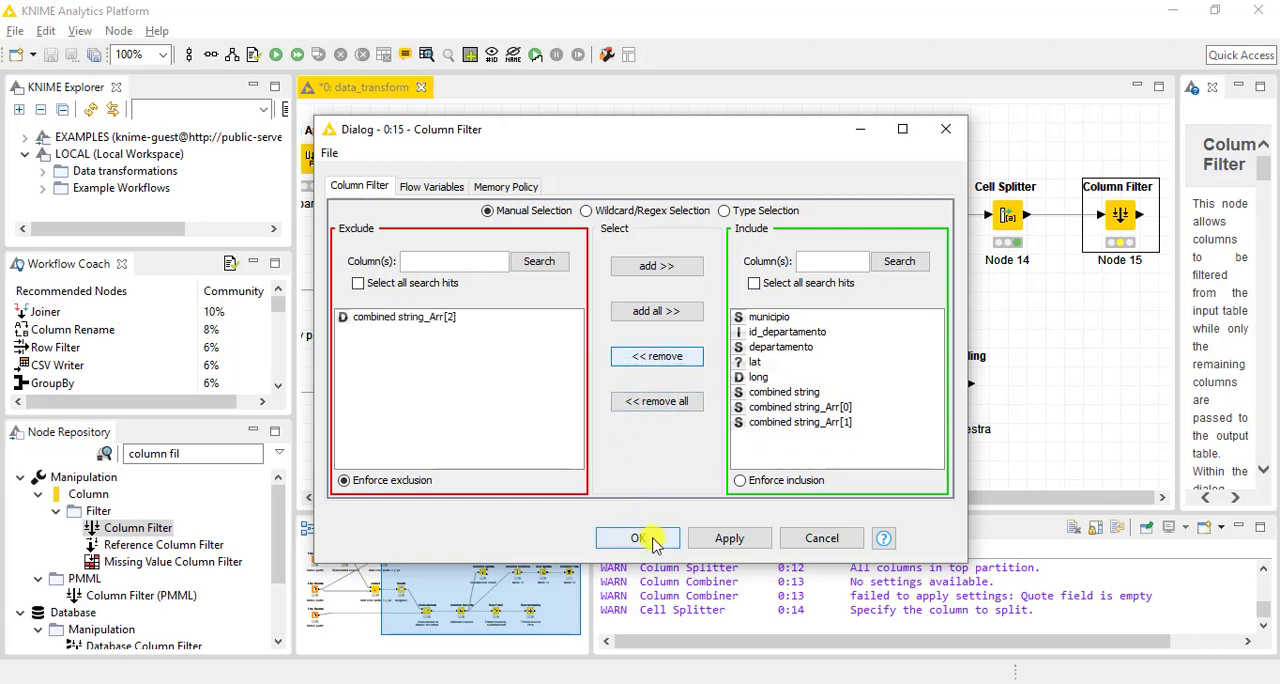
pyautogui.click(640, 537)
# Execute the Column Filter node and check its filtered table with the last split column widened, closing the table when done
pyautogui.rightClick(1118, 222)
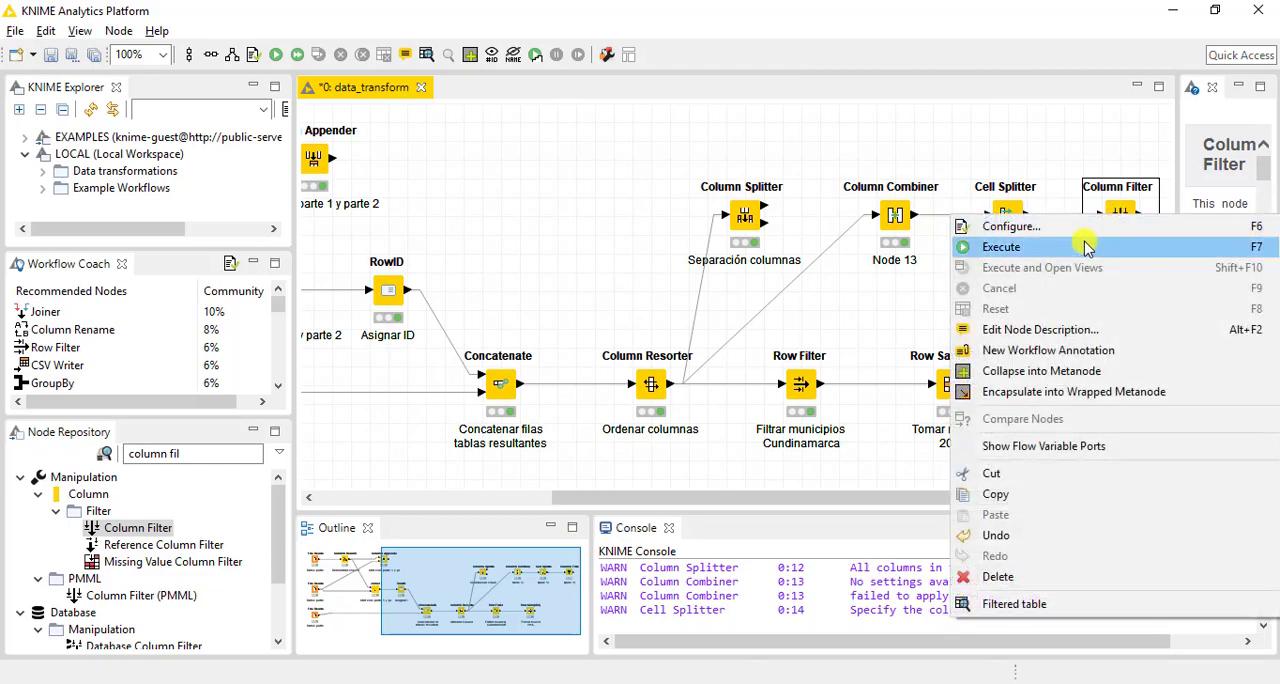
pyautogui.click(1088, 249)
pyautogui.rightClick(1115, 218)
pyautogui.click(1048, 605)
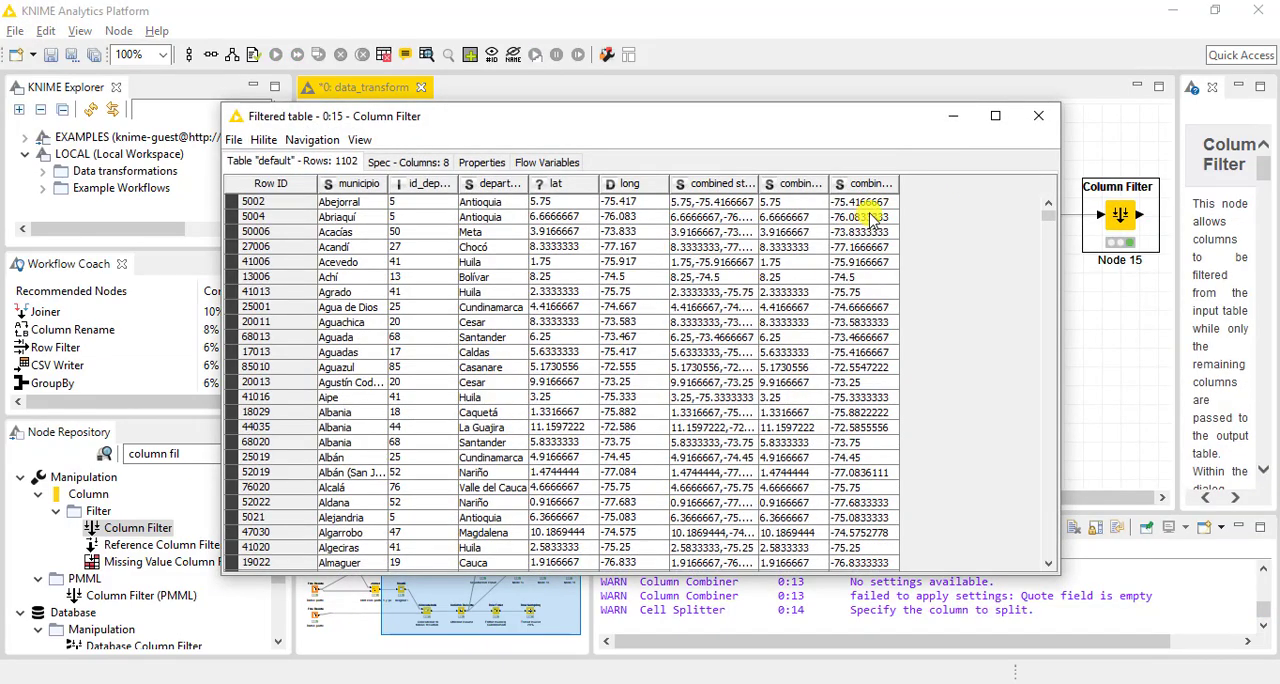
pyautogui.moveTo(899, 186); pyautogui.dragTo(939, 188)
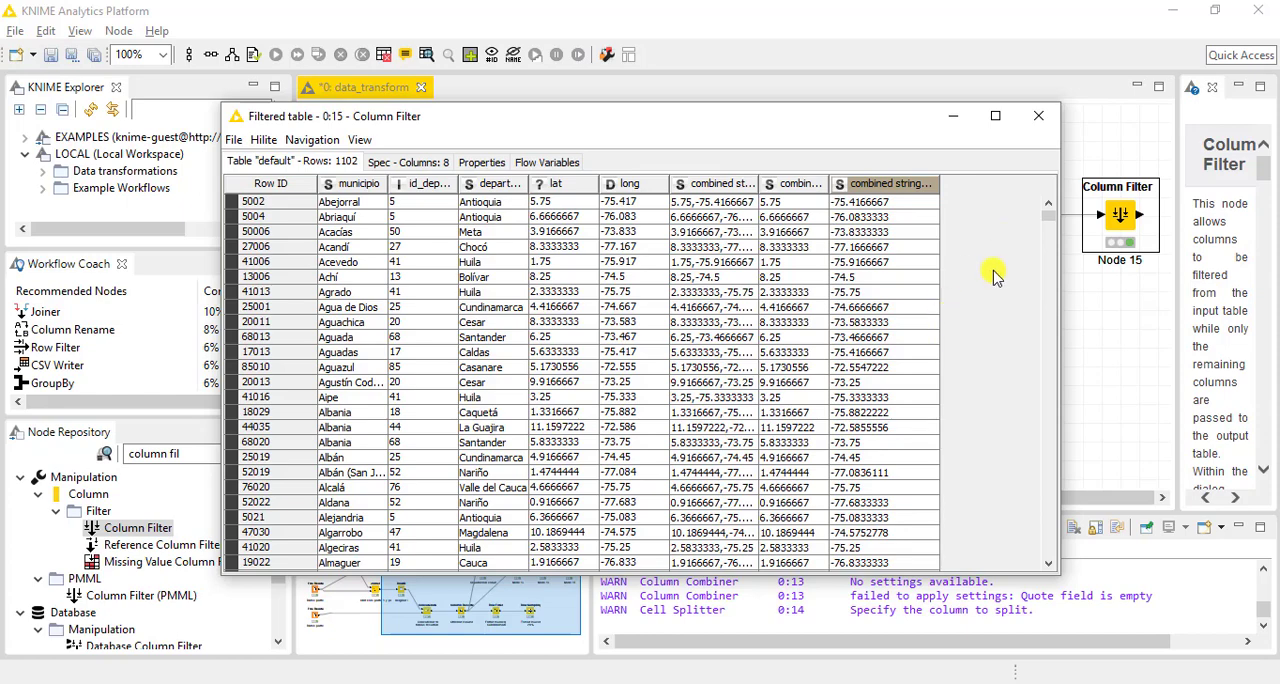
pyautogui.click(1040, 116)
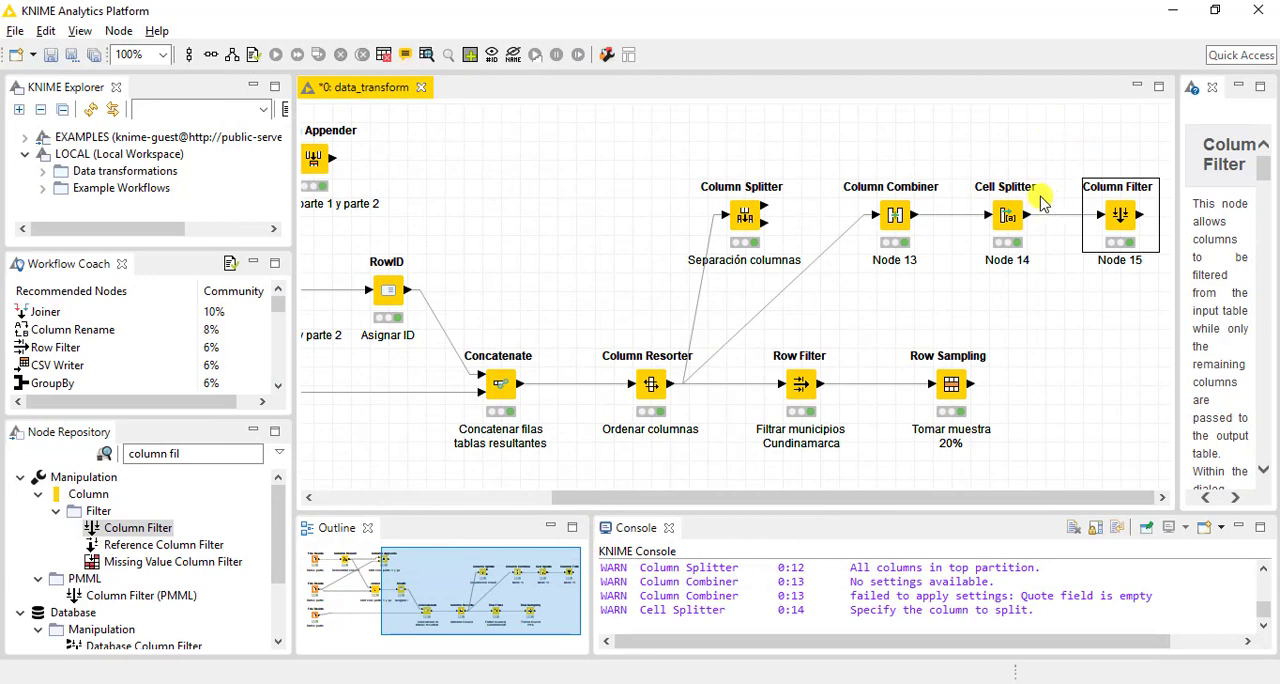
# Search the node repository for "sorter" and add a row Sorter node to the canvas below the Column Filter
pyautogui.click(997, 295)
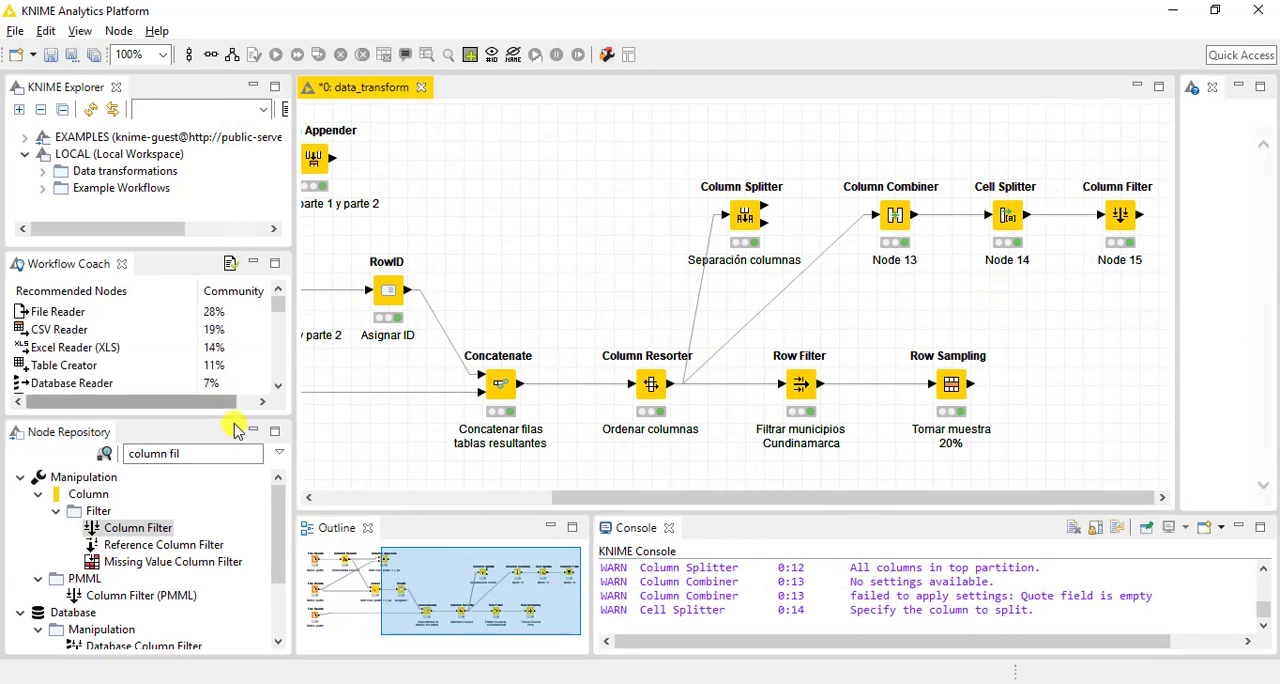
pyautogui.click(229, 454)
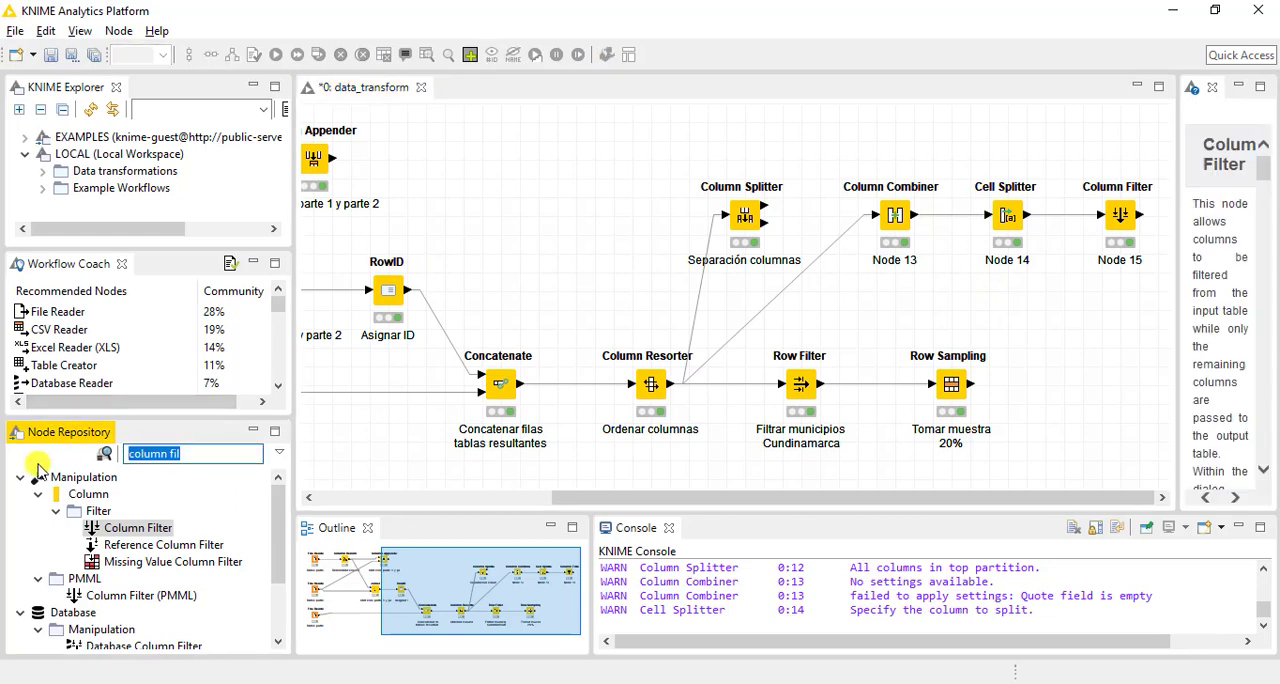
pyautogui.write('sorter')
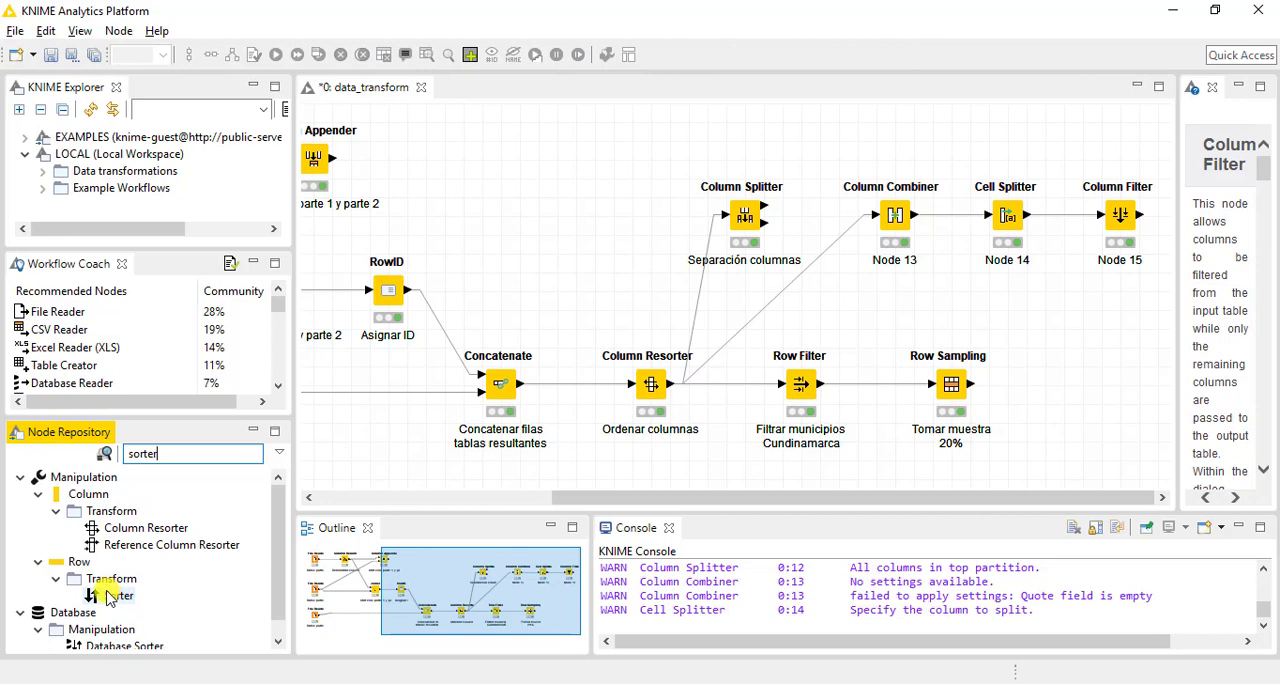
pyautogui.moveTo(110, 596); pyautogui.dragTo(1083, 331)
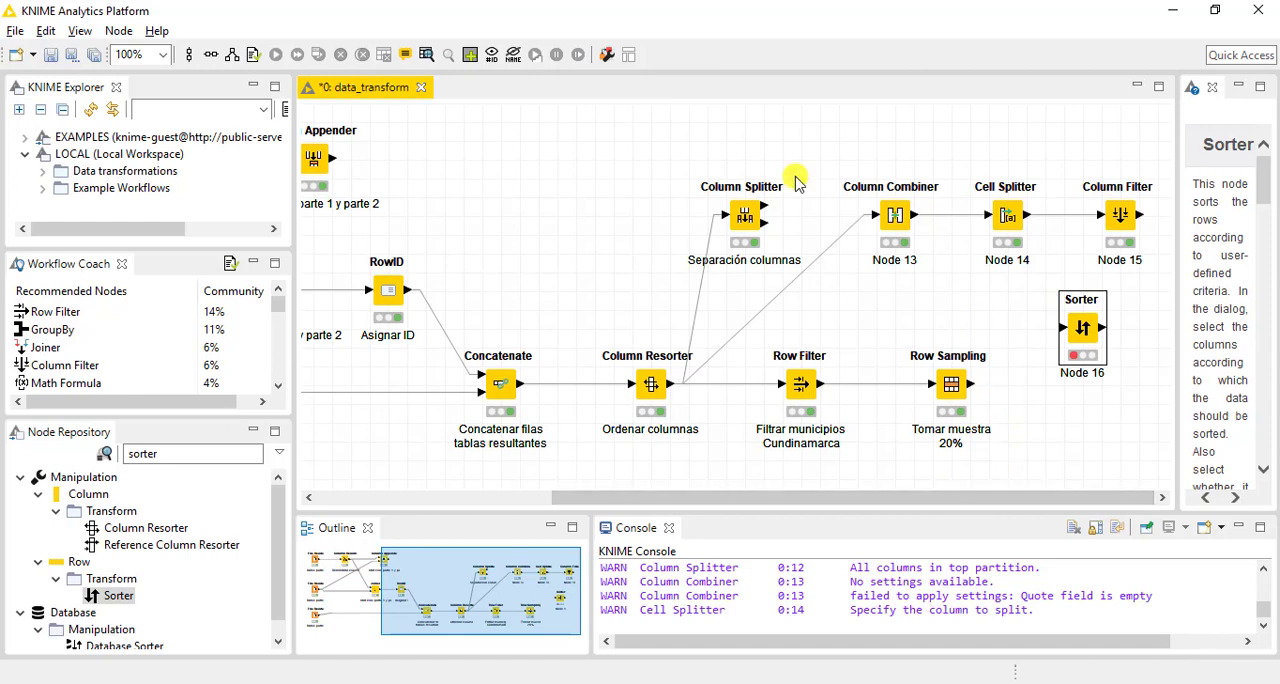
# Move the Column Splitter, Column Combiner, Cell Splitter and Column Filter nodes up together to make room below them
pyautogui.moveTo(650, 137); pyautogui.dragTo(1118, 150)
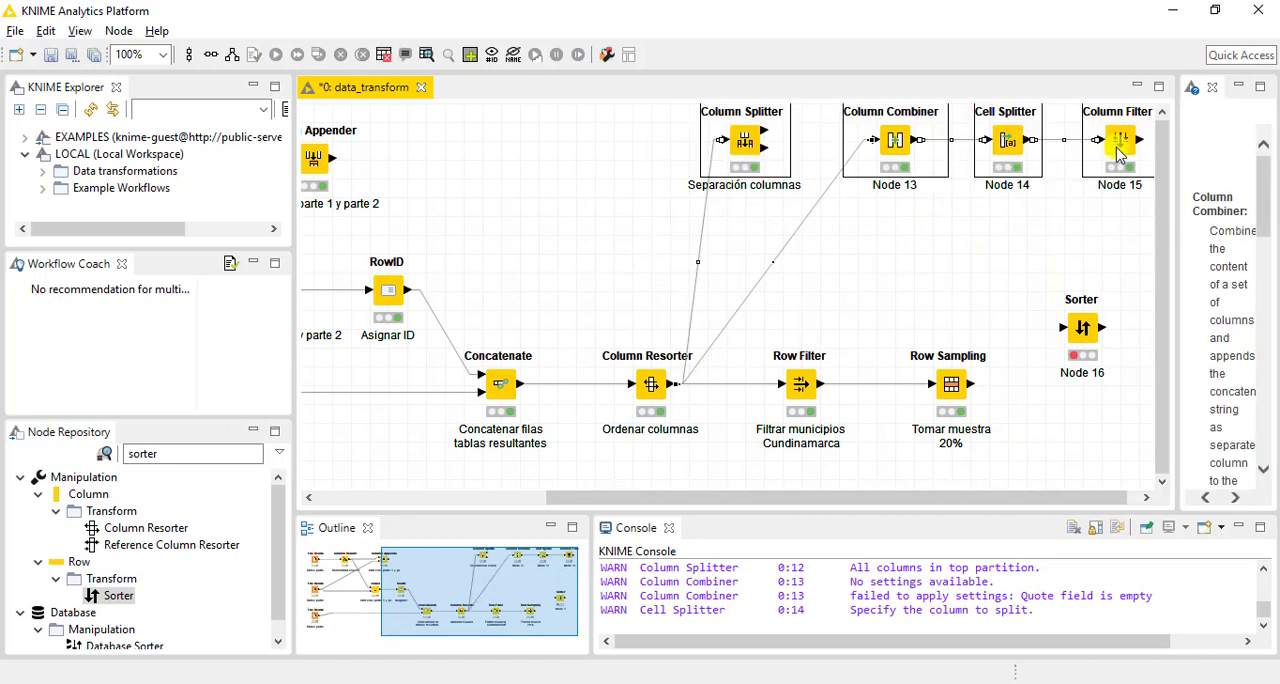
pyautogui.click(1006, 214)
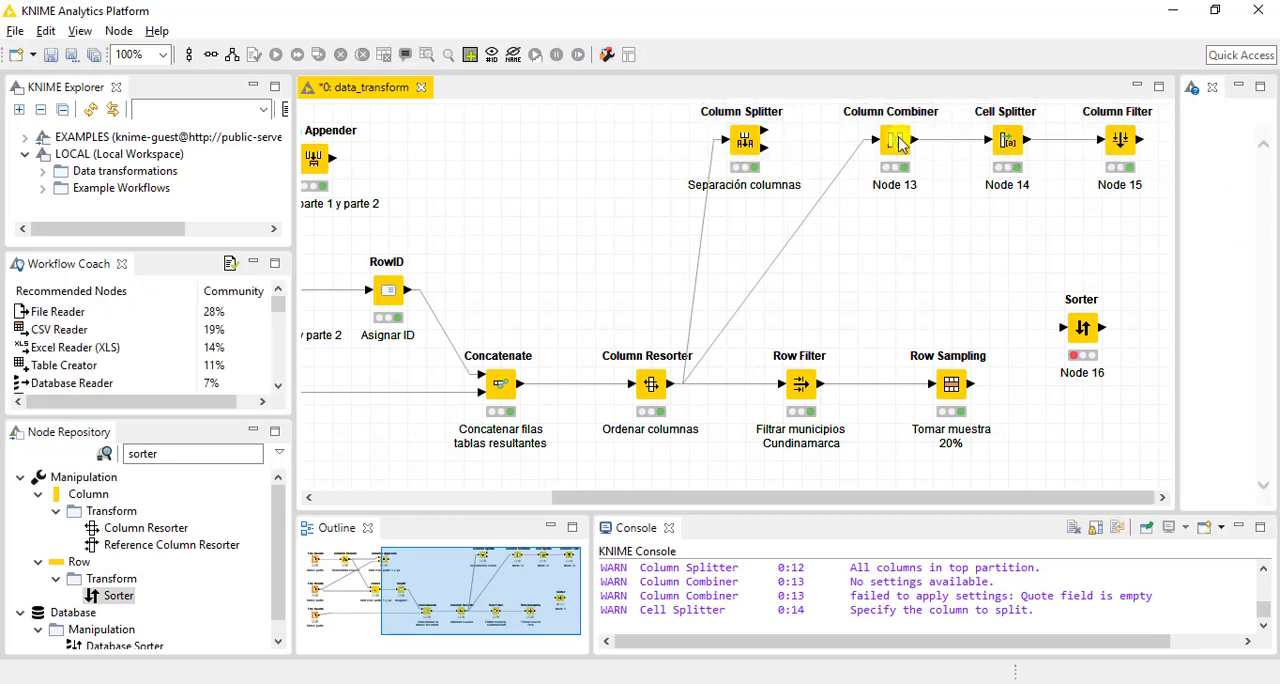
# Label the Column Combiner node "lat+long"
pyautogui.click(895, 188)
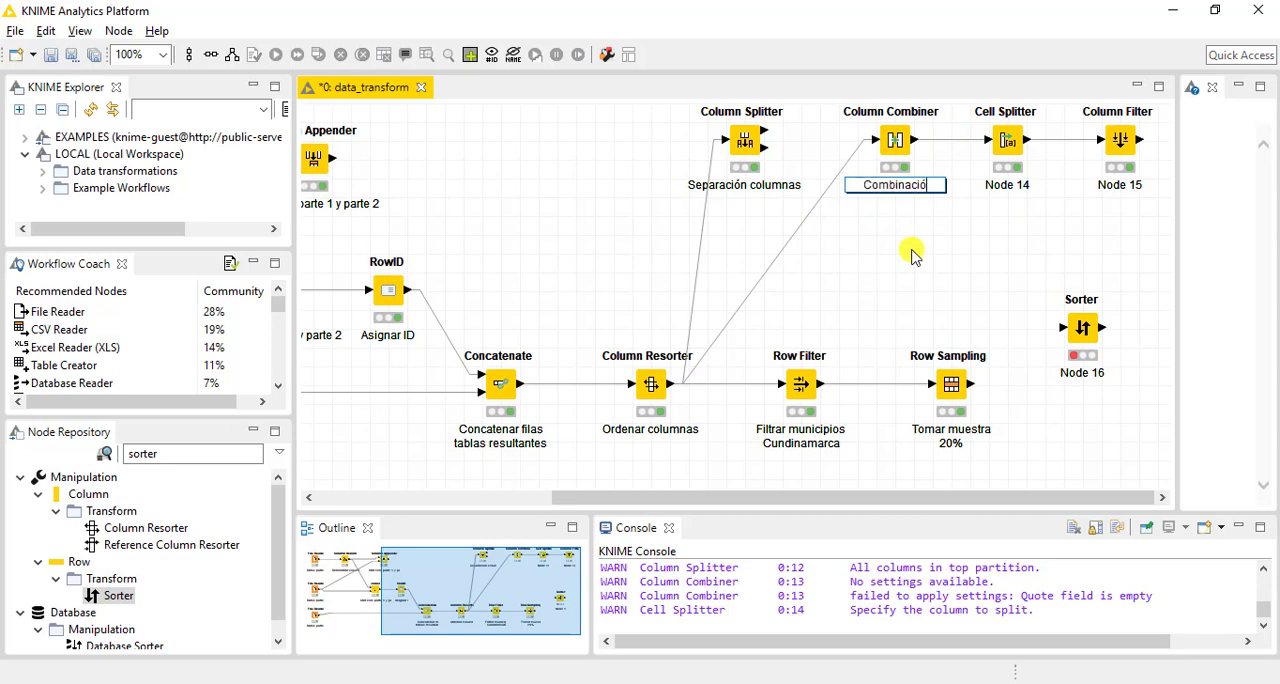
pyautogui.write('Combinación cols')
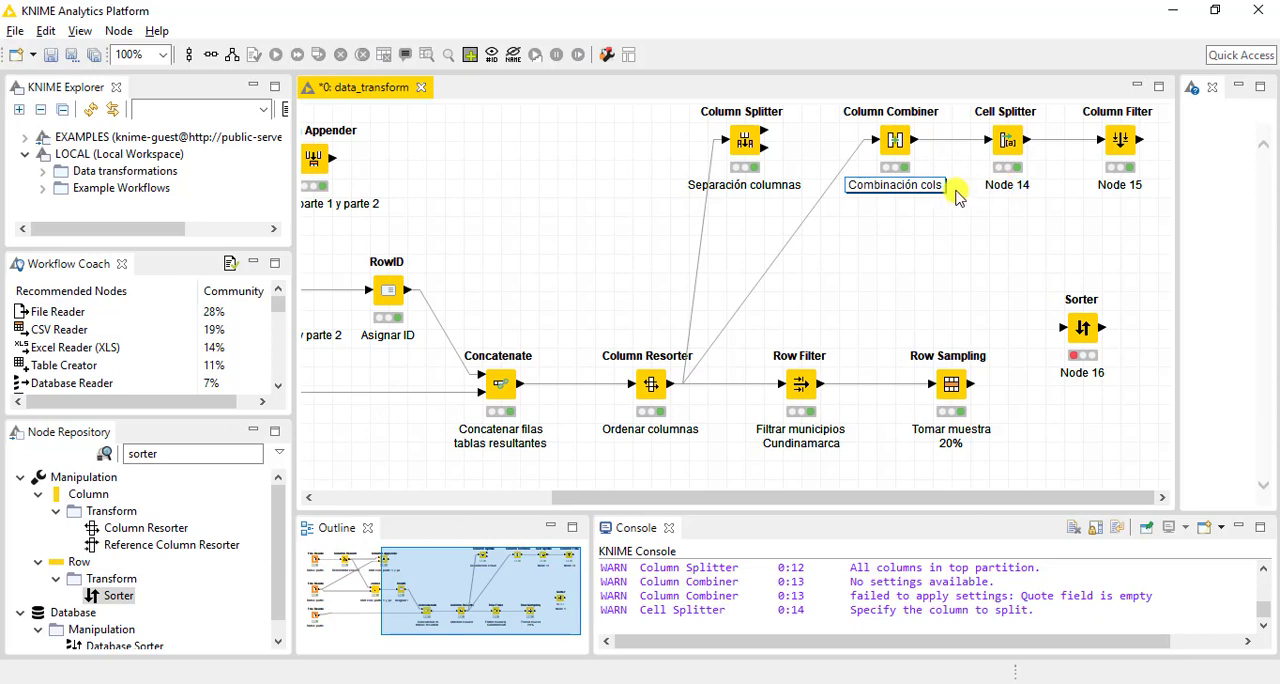
pyautogui.hotkey('ctrl', 'a')
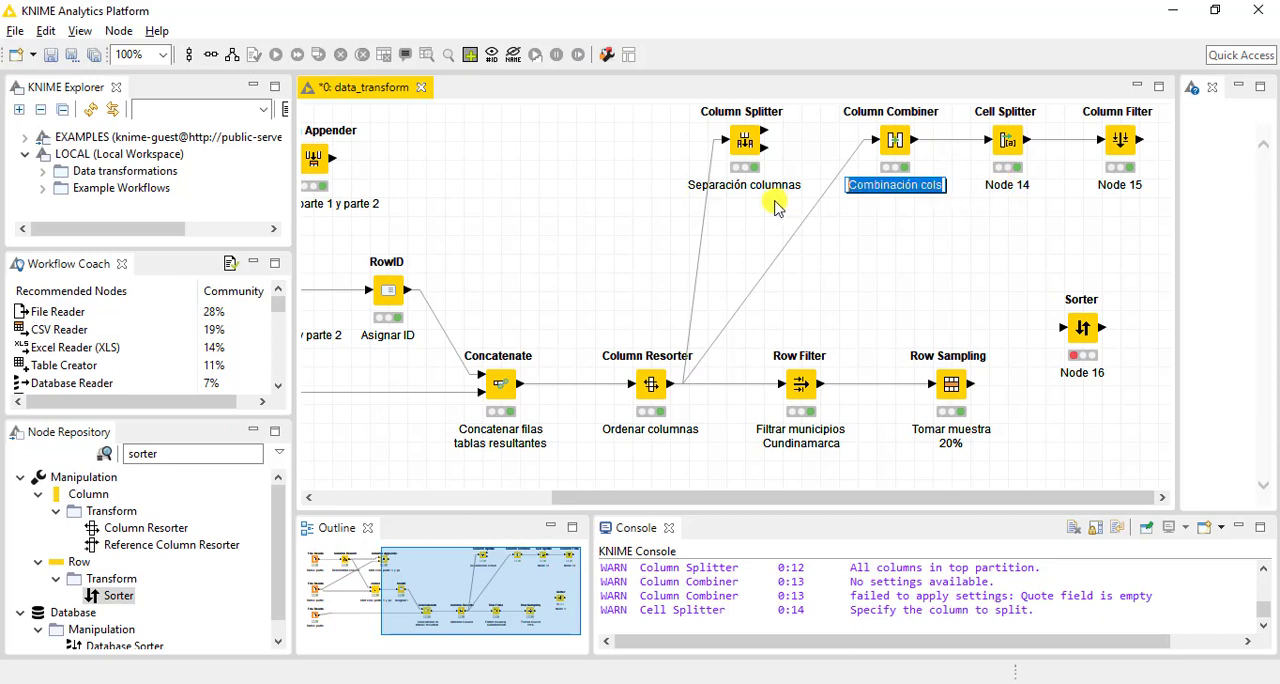
pyautogui.write('lat+long')
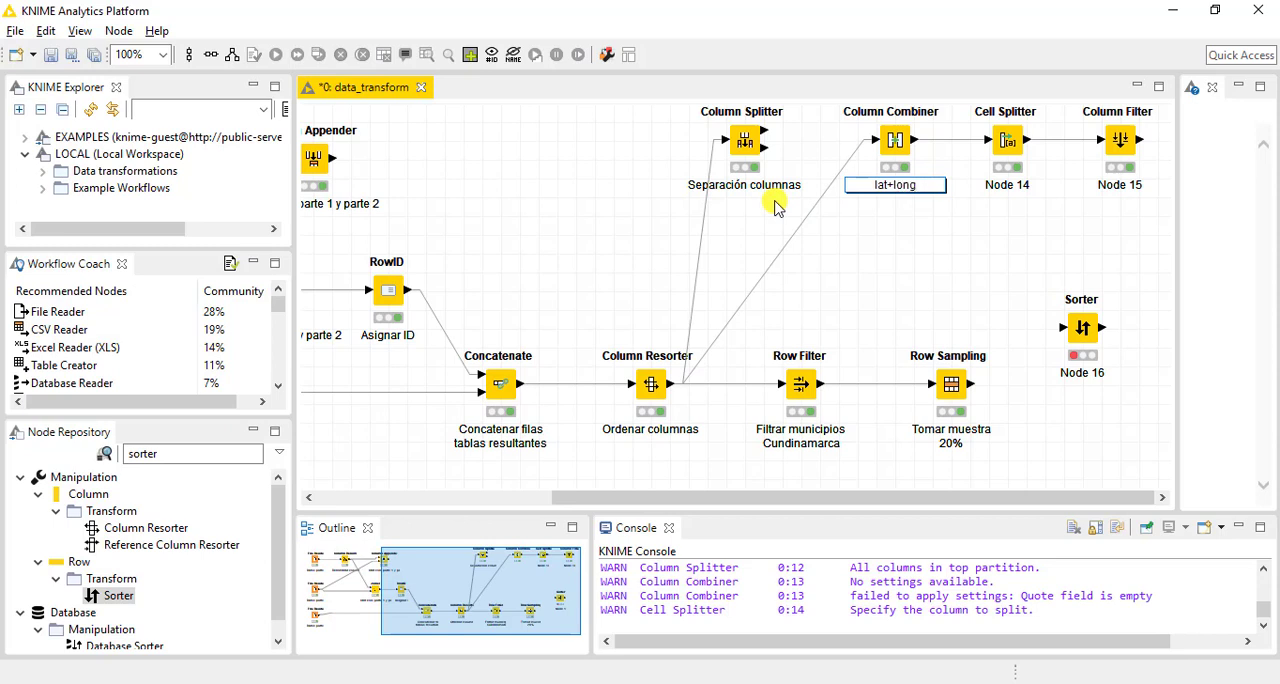
# Label the Cell Splitter node "separar lat y long" and the Column Filter node "remover columna"
pyautogui.click(1003, 185)
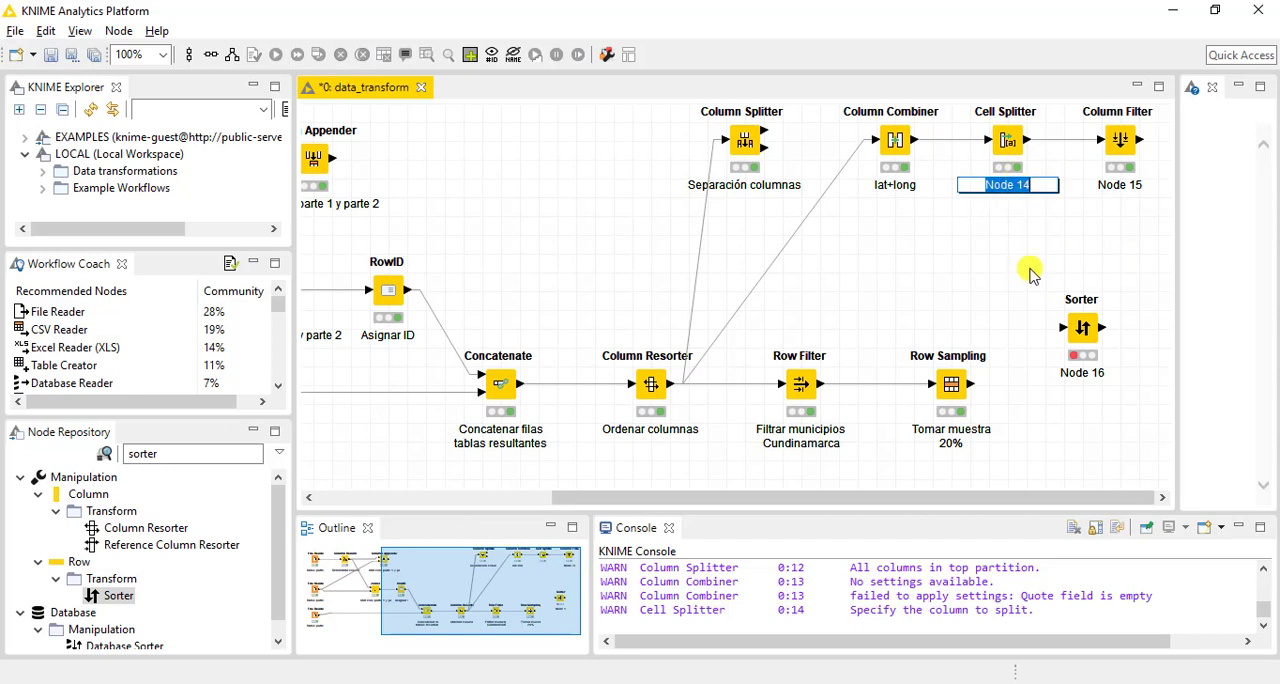
pyautogui.write('separar lat y long')
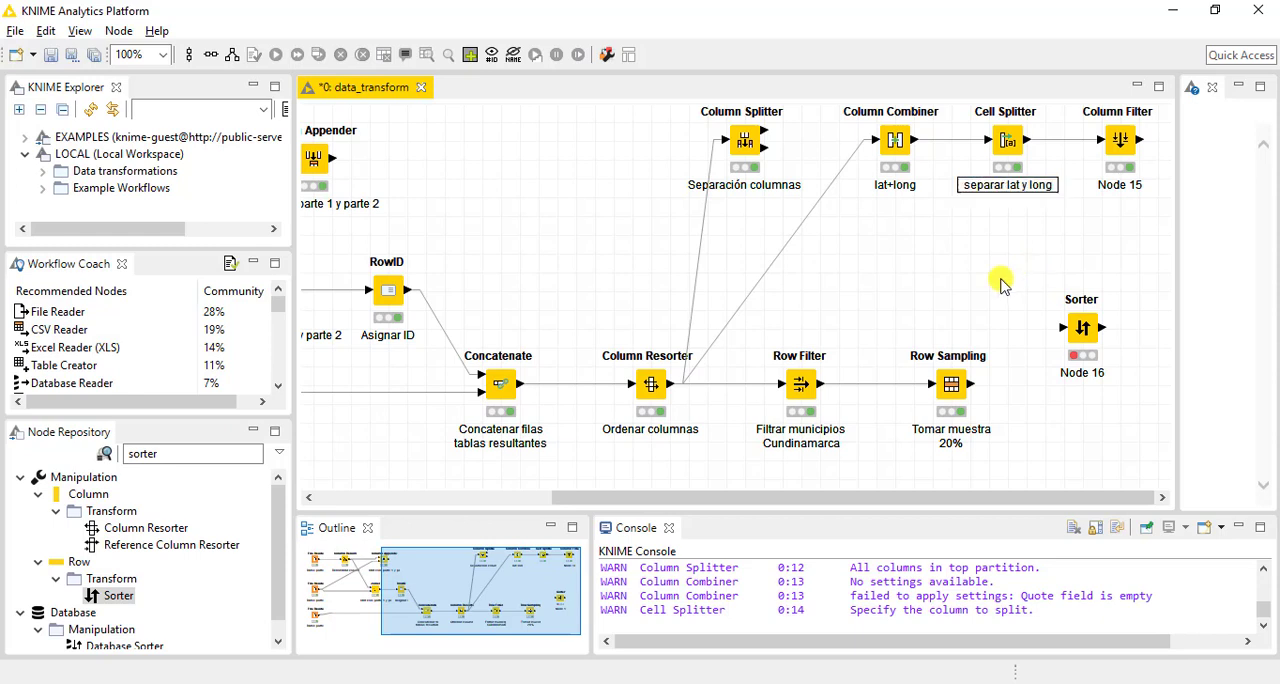
pyautogui.press('Return')
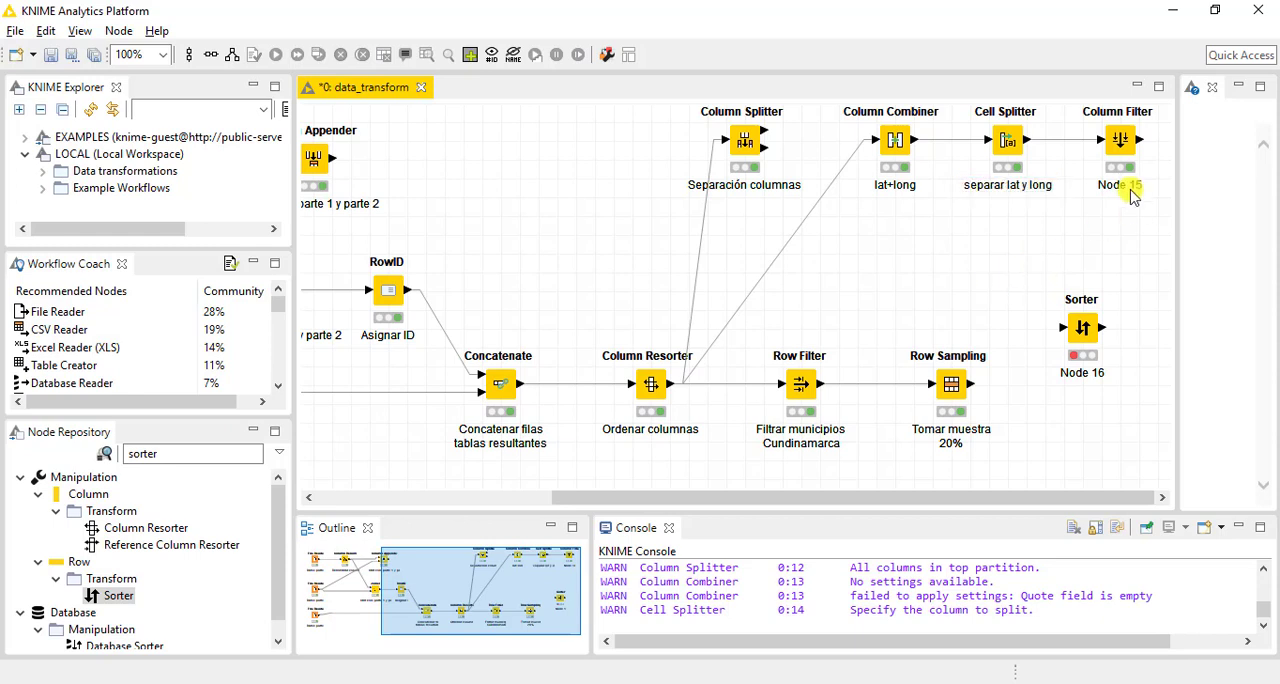
pyautogui.click(1122, 186)
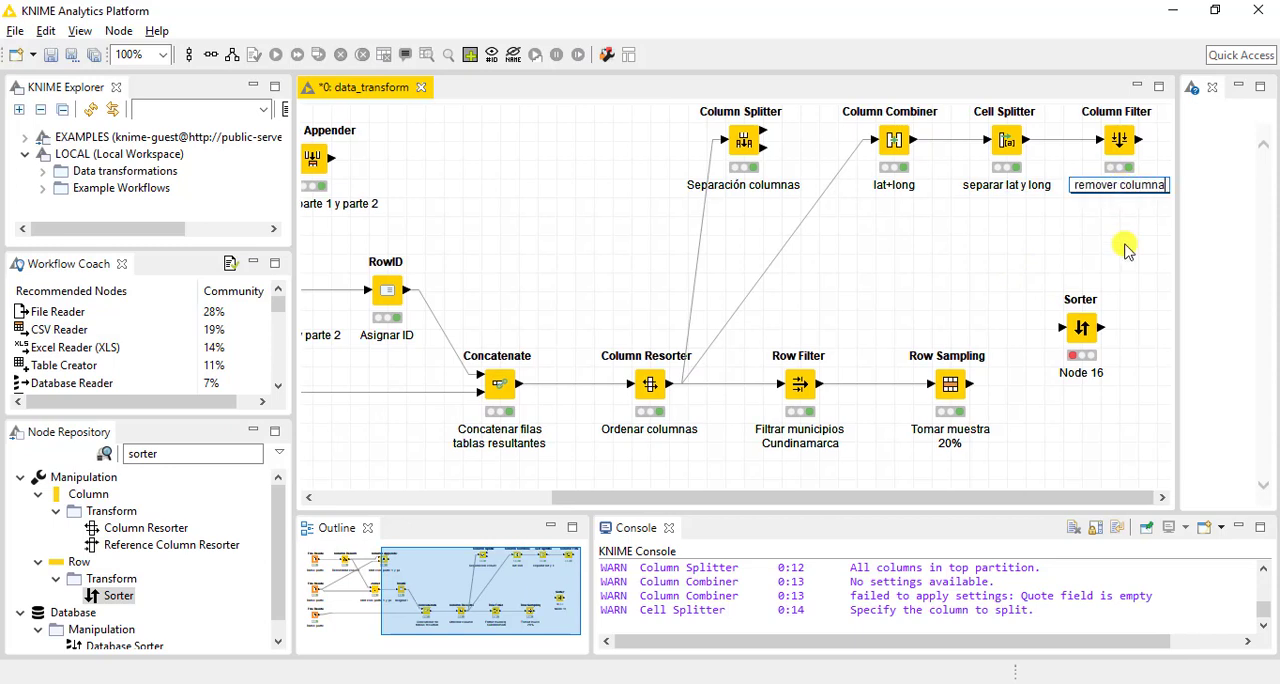
pyautogui.press('Return')
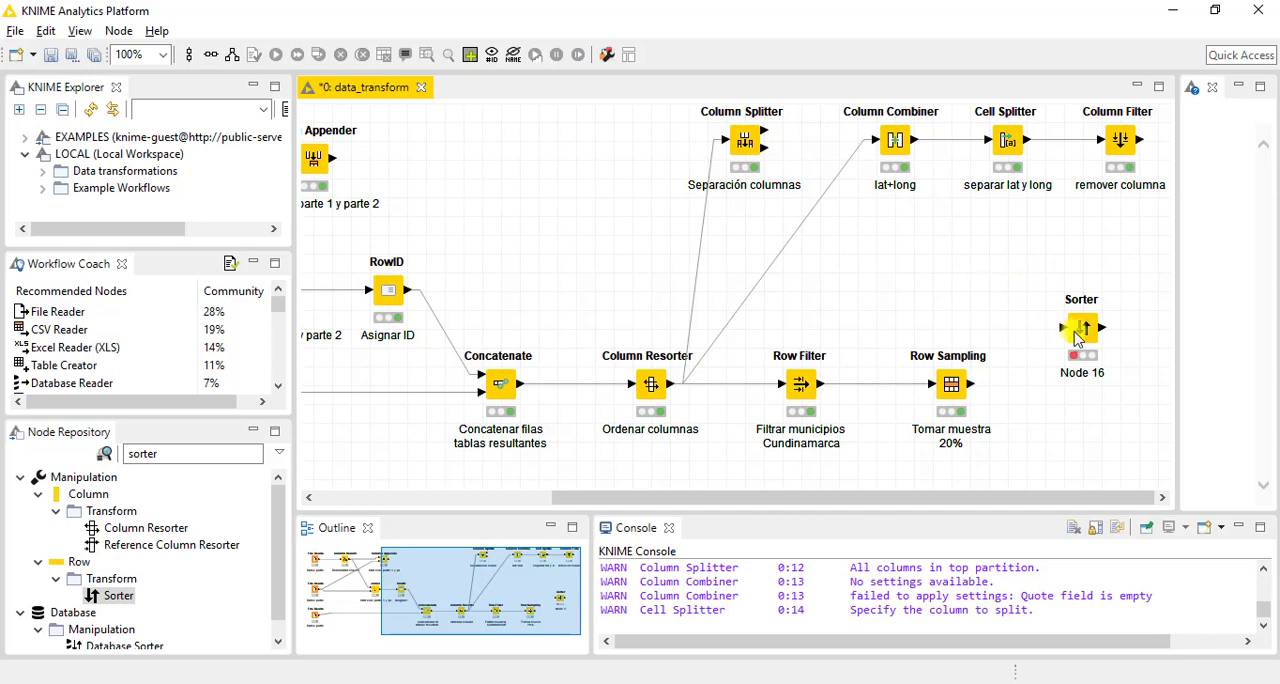
# Place the Sorter node just below the Column Combiner and connect the Column Resorter's output to its input
pyautogui.moveTo(1076, 338); pyautogui.dragTo(882, 277)
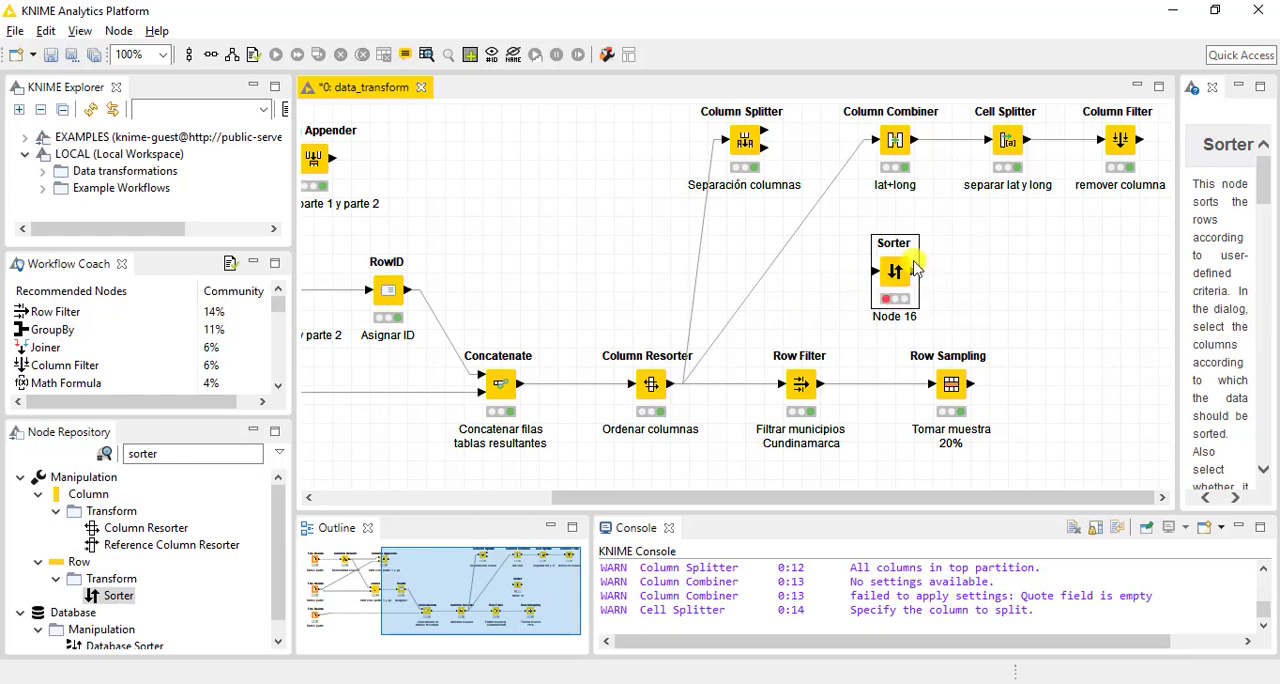
pyautogui.moveTo(897, 272); pyautogui.dragTo(879, 254)
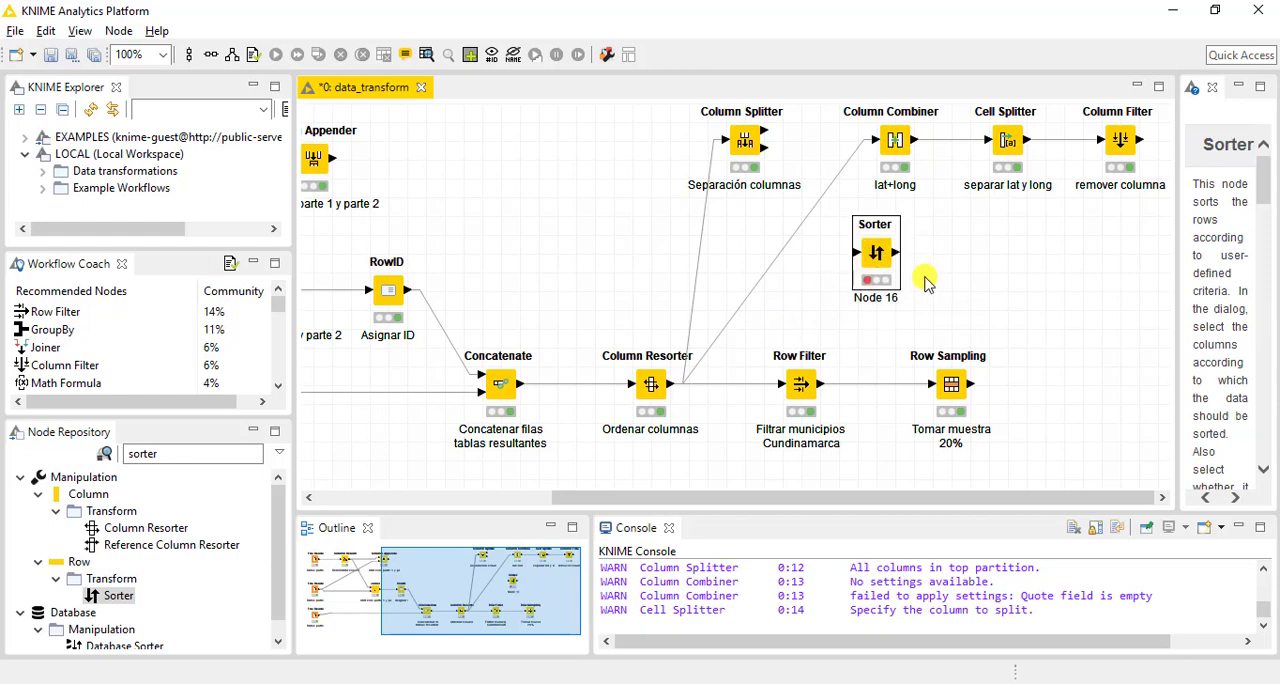
pyautogui.click(920, 277)
pyautogui.moveTo(677, 390); pyautogui.dragTo(862, 256)
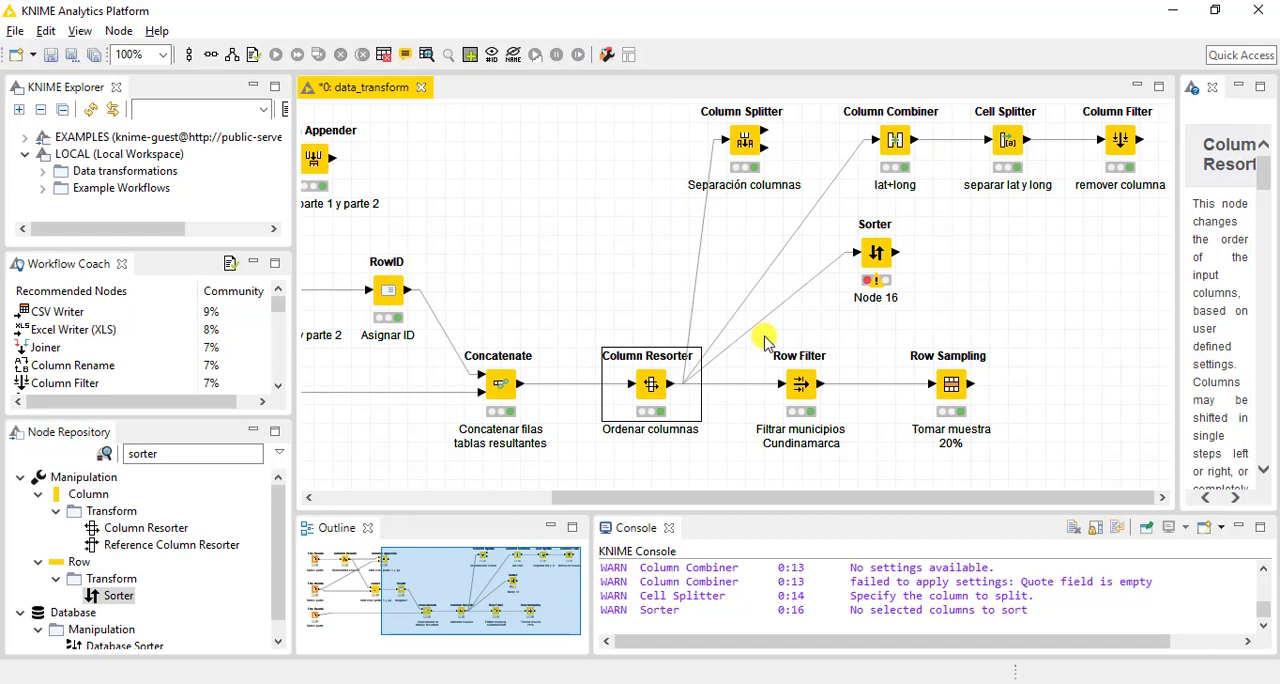
pyautogui.click(800, 400)
pyautogui.keyDown('ctrl'); pyautogui.click(955, 395); pyautogui.keyUp('ctrl')
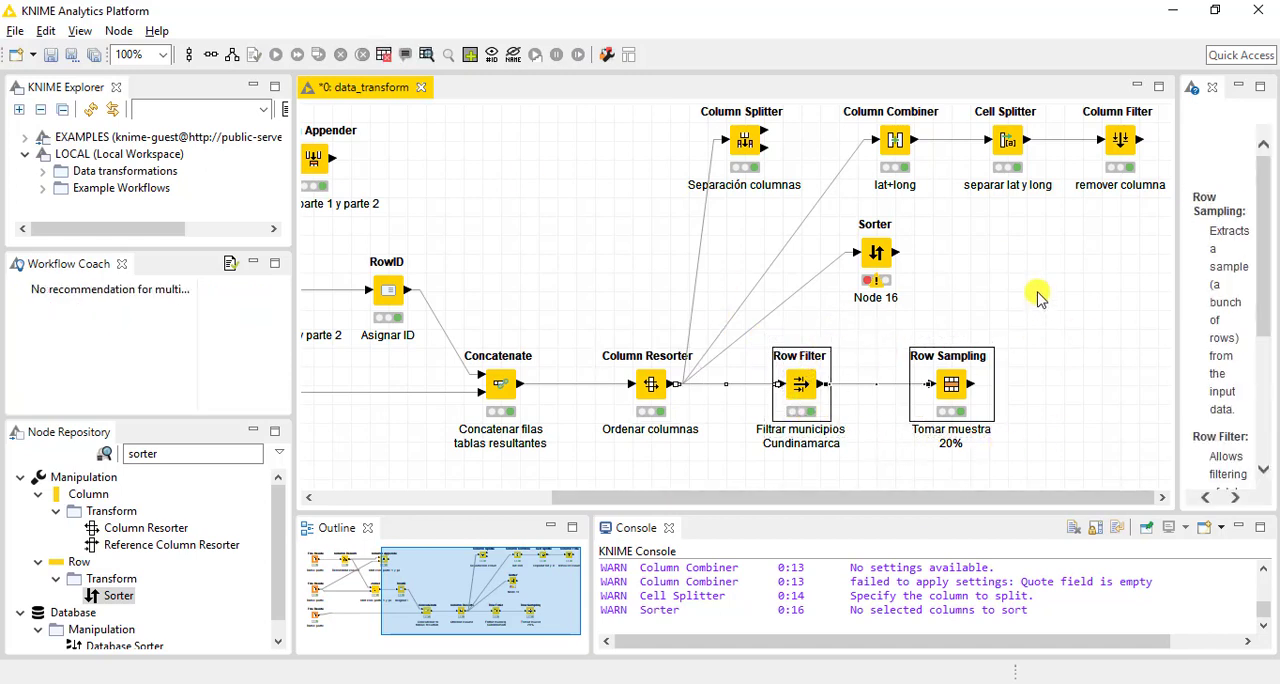
pyautogui.click(1020, 315)
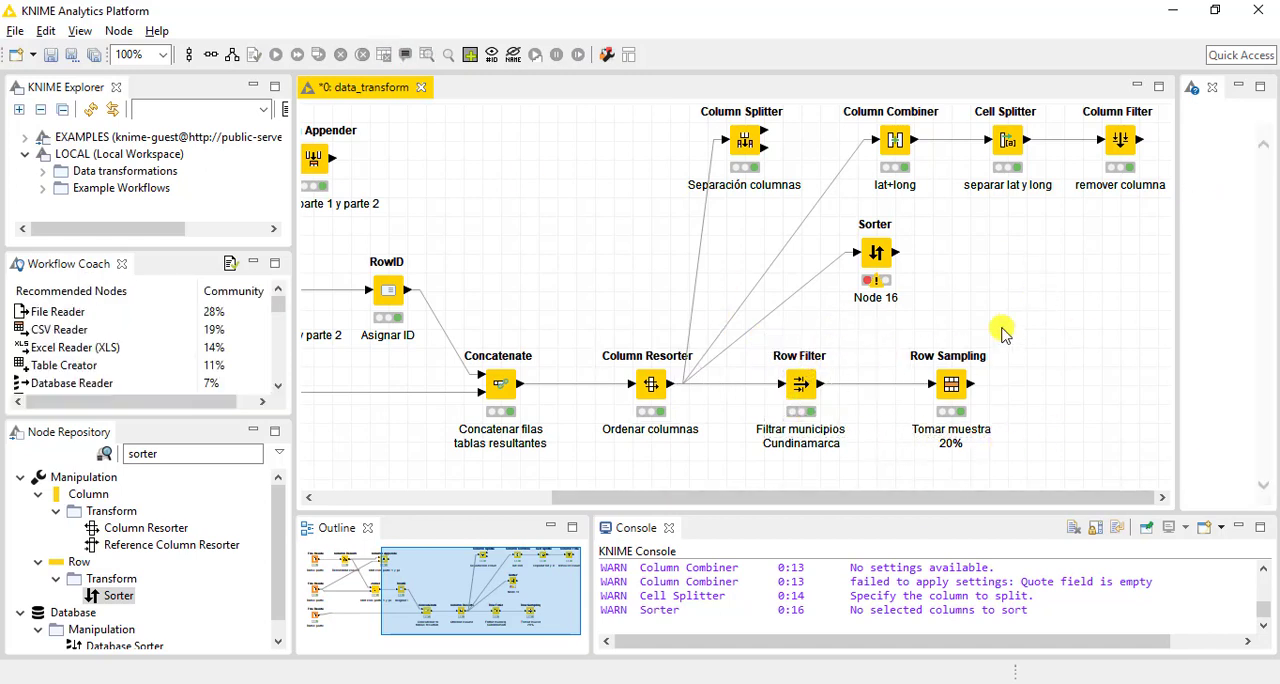
# Configure the Sorter node to sort rows by departamento in ascending order, with no further sort columns
pyautogui.doubleClick(876, 256)
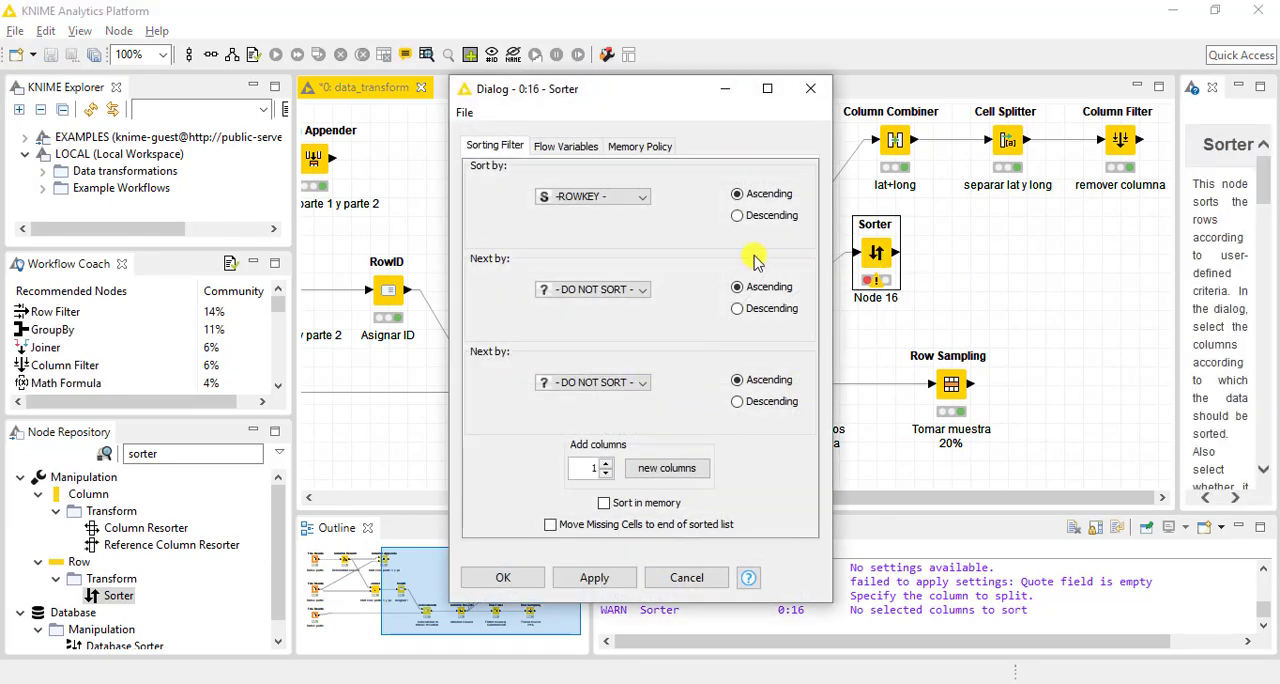
pyautogui.moveTo(594, 87); pyautogui.dragTo(452, 72)
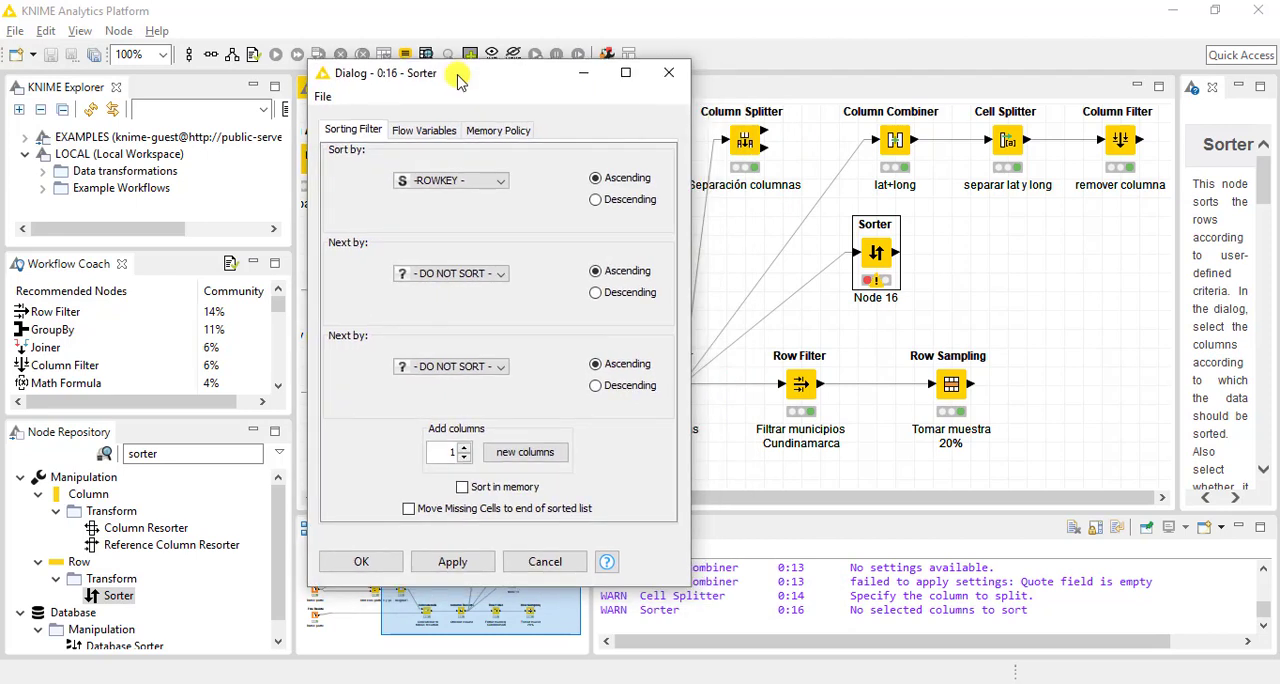
pyautogui.click(437, 184)
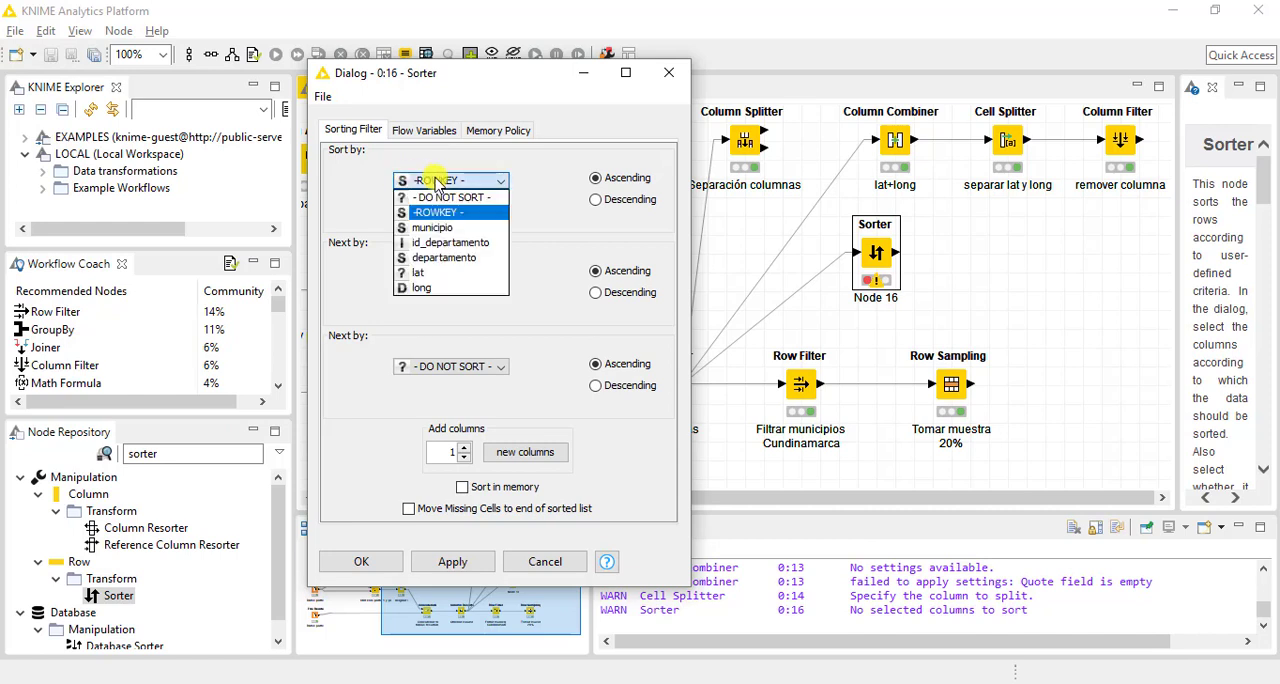
pyautogui.click(455, 259)
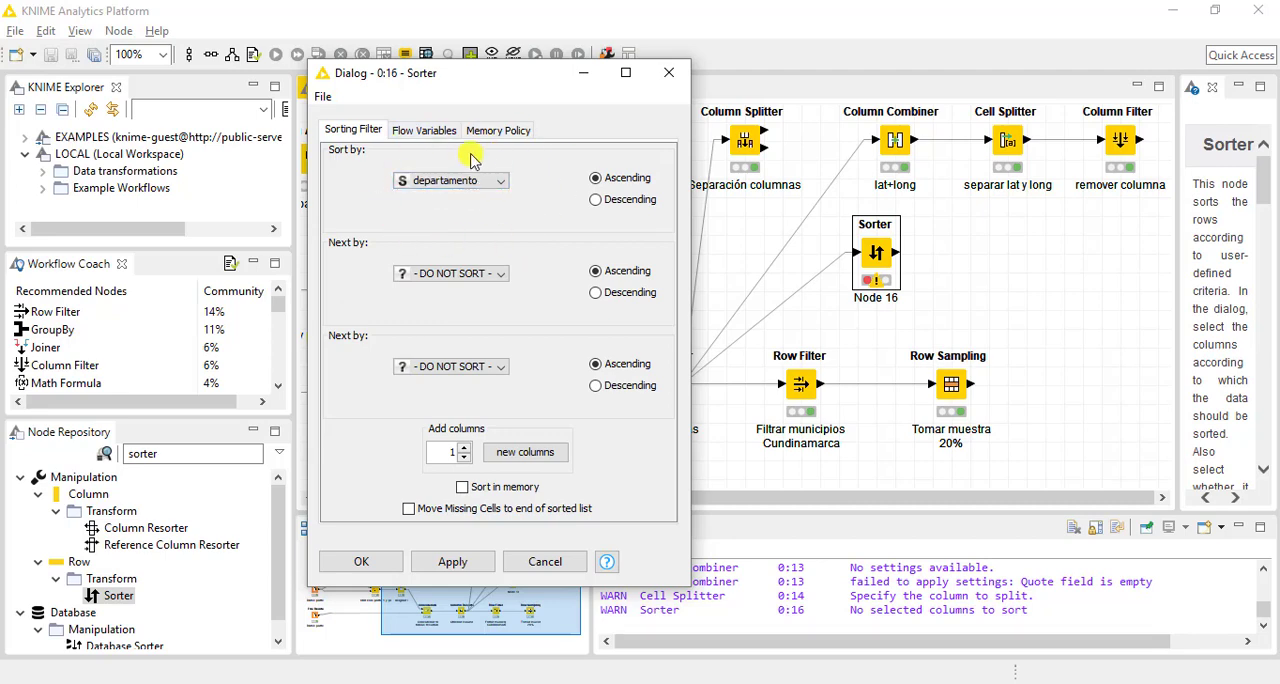
pyautogui.click(366, 558)
# Execute the Sorter node and open its sorted table
pyautogui.rightClick(880, 256)
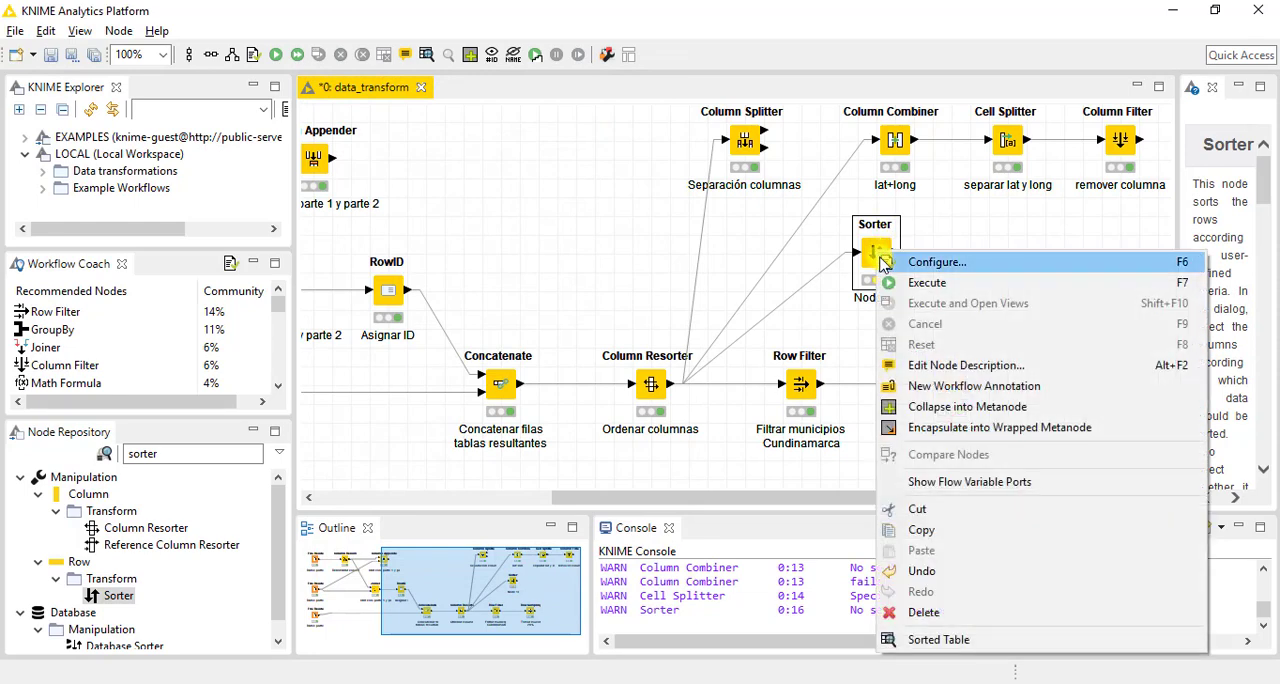
pyautogui.click(927, 282)
pyautogui.rightClick(879, 242)
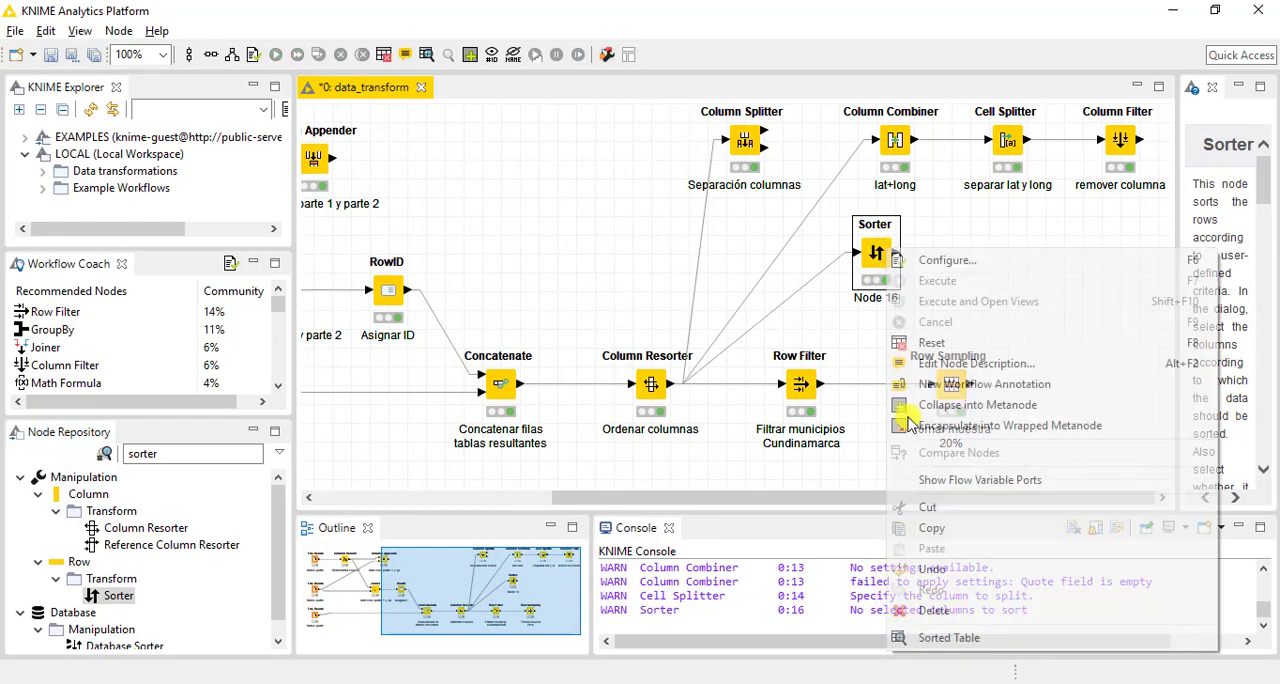
pyautogui.click(949, 638)
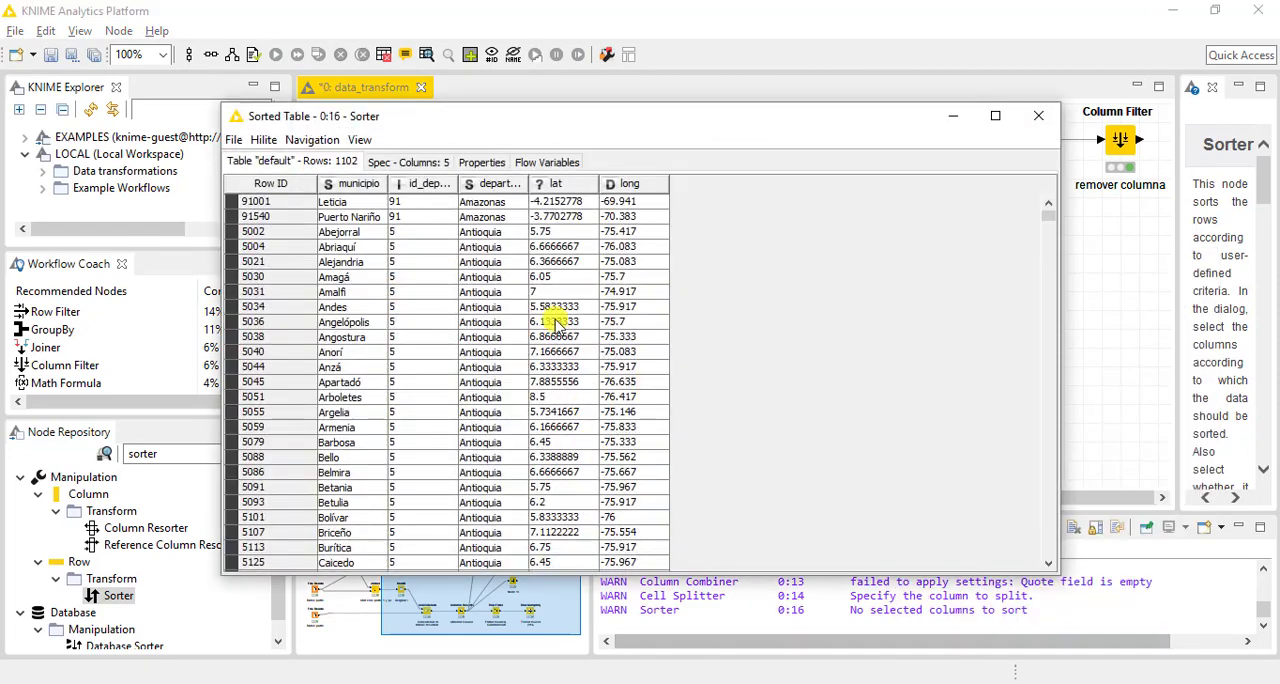
# Examine the order of the departamento values in the first rows of the sorted table
pyautogui.moveTo(484, 203); pyautogui.dragTo(486, 413)
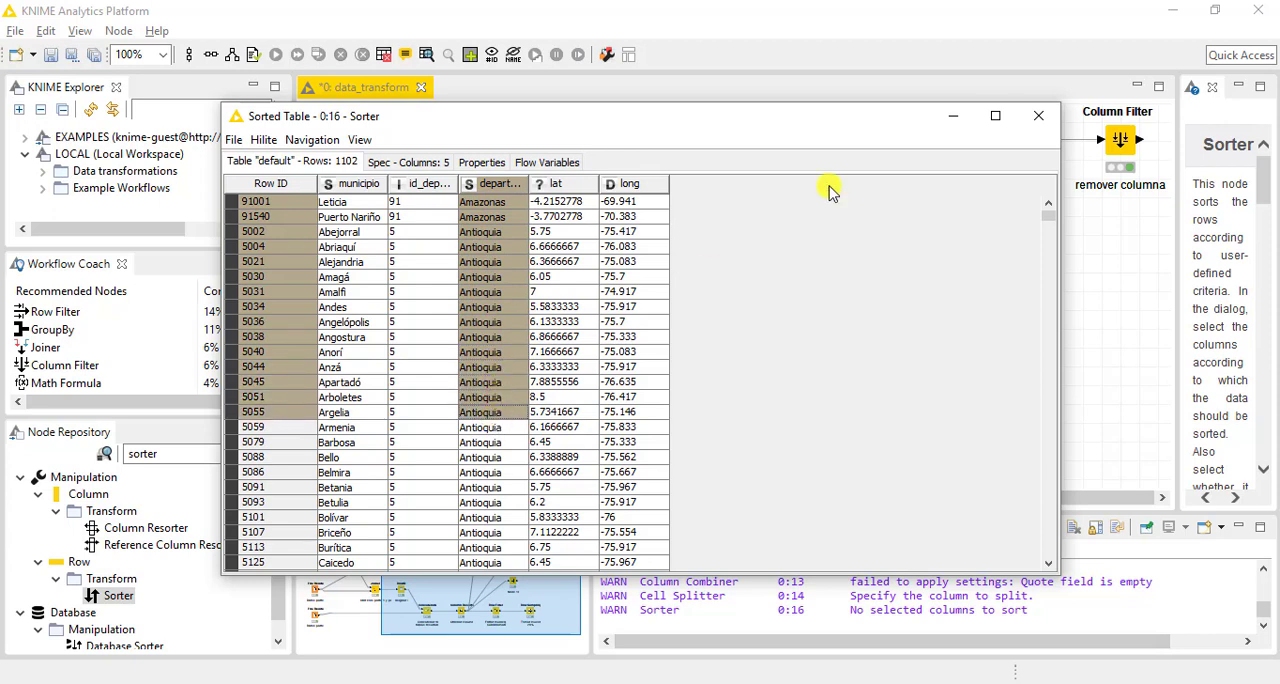
pyautogui.click(485, 203)
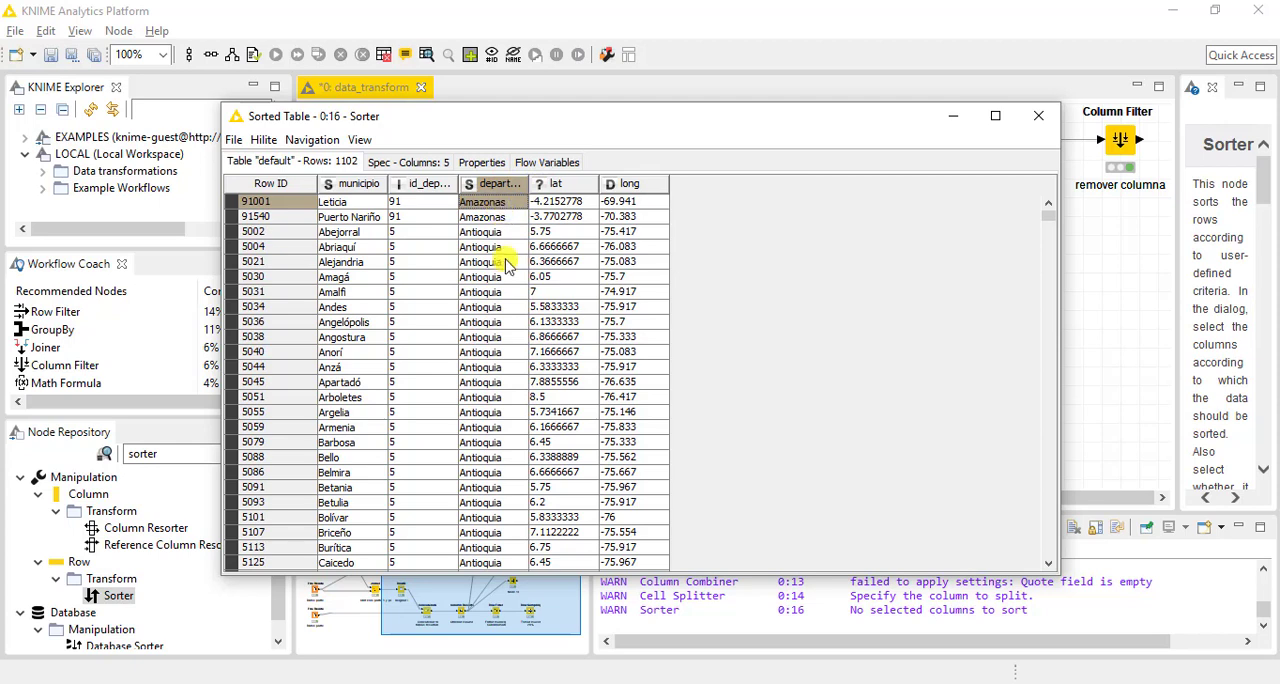
pyautogui.moveTo(493, 233); pyautogui.dragTo(501, 368)
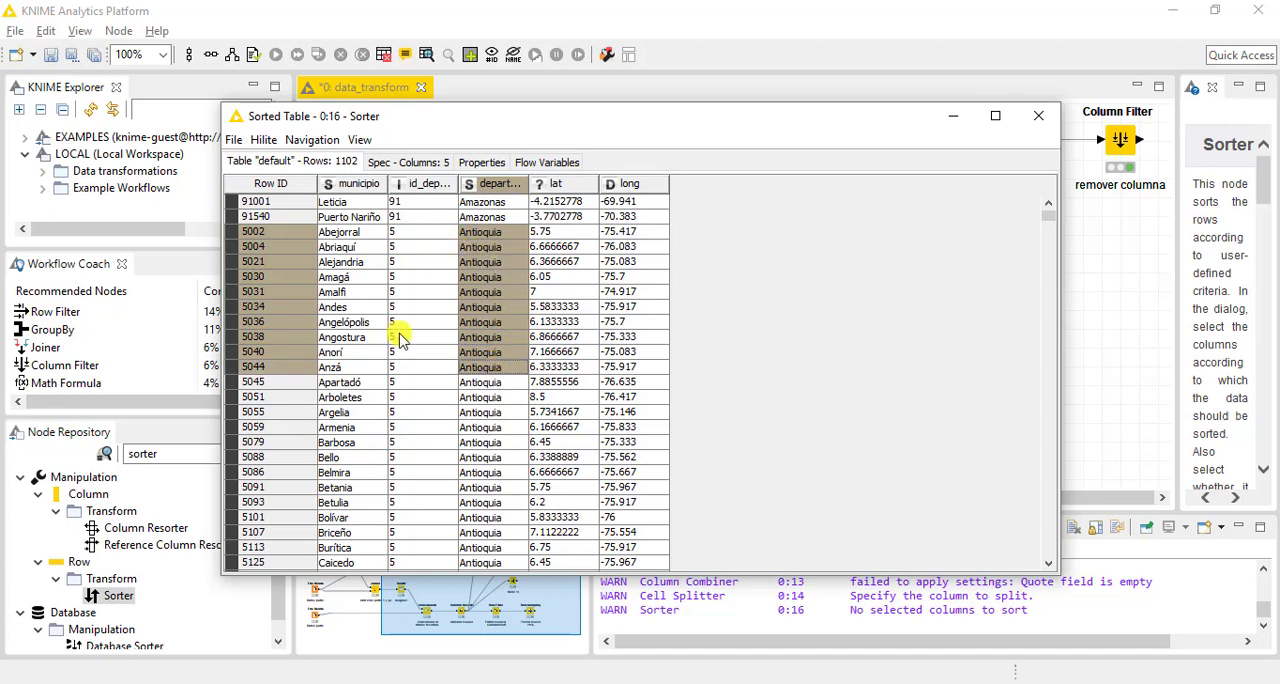
pyautogui.click(490, 232)
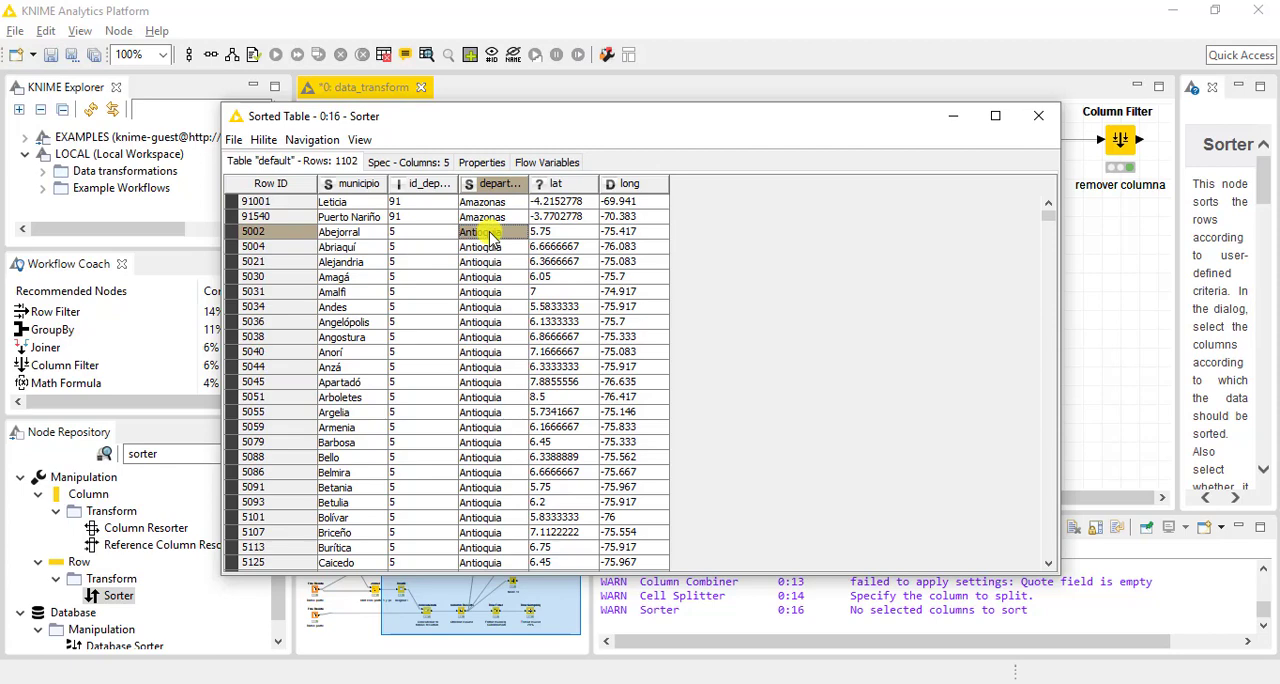
# Close the sorted table and add municipio in descending order as the Sorter's second sort column after departamento
pyautogui.click(1038, 116)
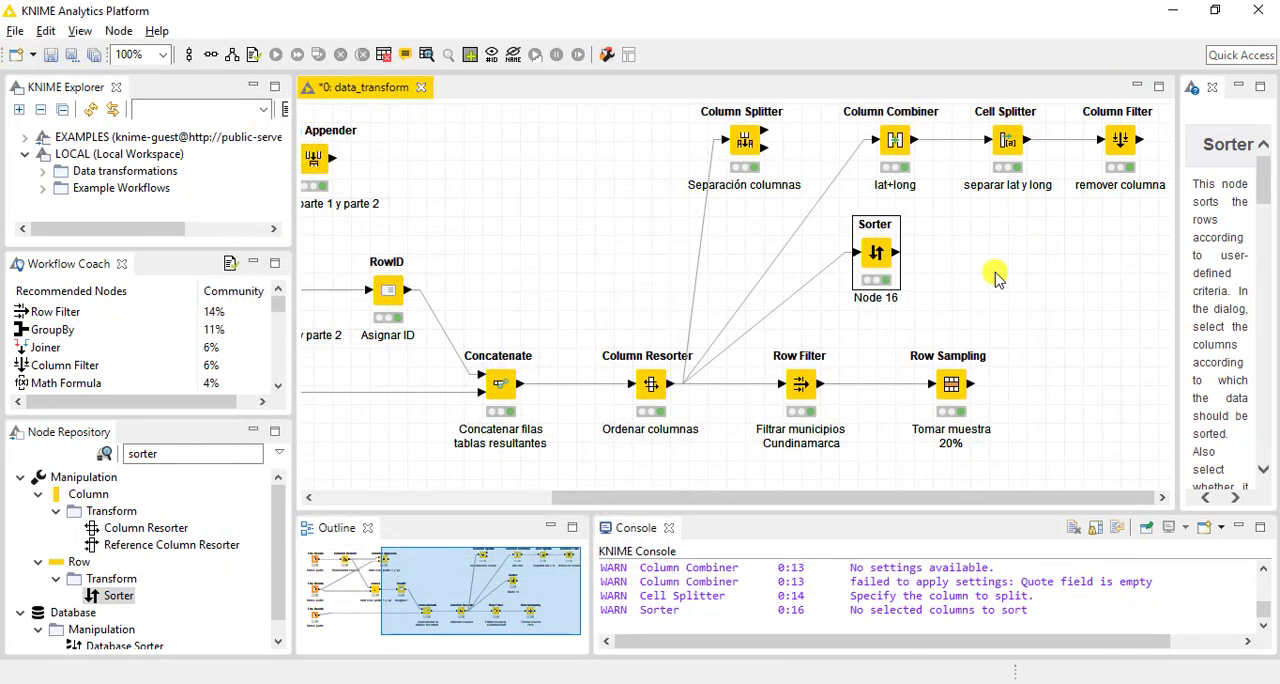
pyautogui.doubleClick(875, 262)
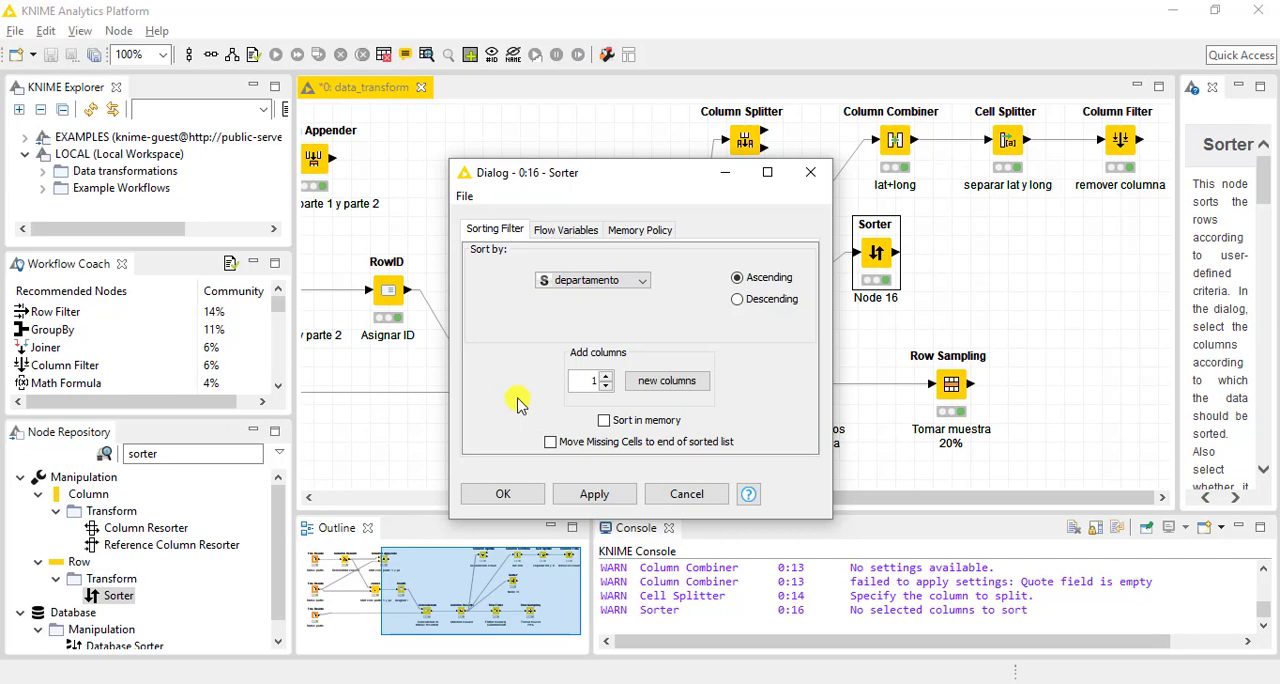
pyautogui.click(667, 380)
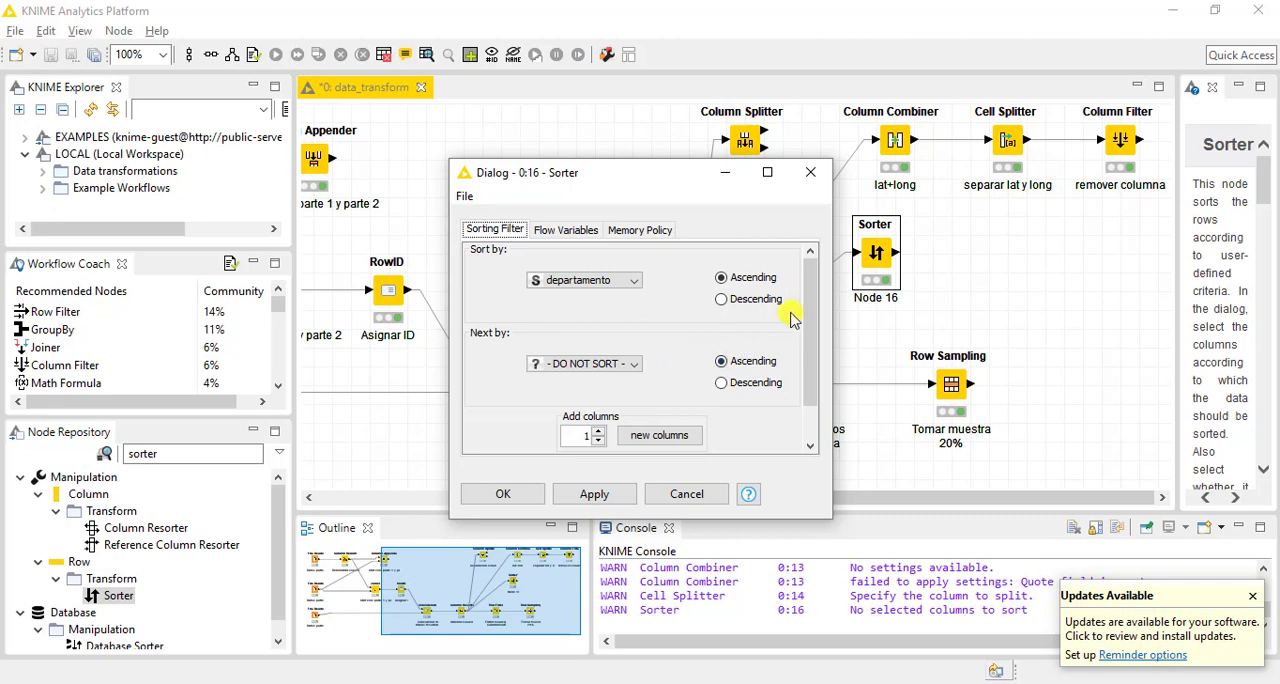
pyautogui.moveTo(809, 286)
pyautogui.mouseDown()
pyautogui.moveTo(810, 316)
pyautogui.moveTo(810, 292)
pyautogui.mouseUp()
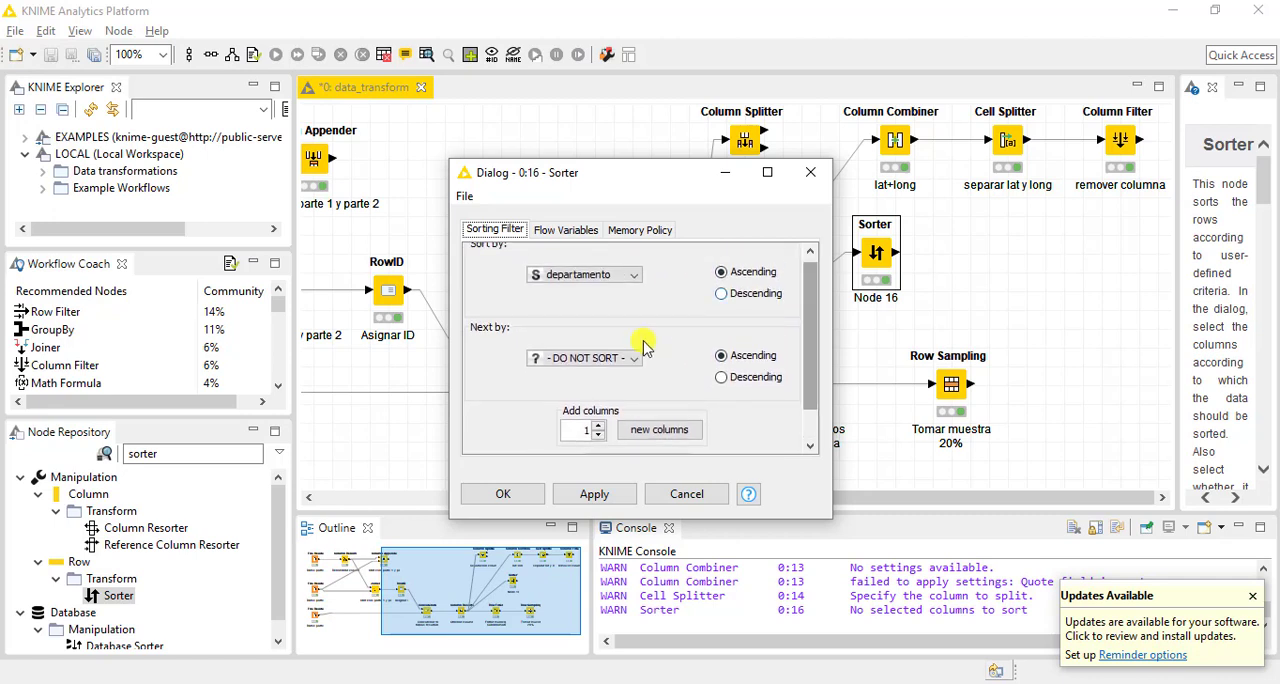
pyautogui.click(584, 359)
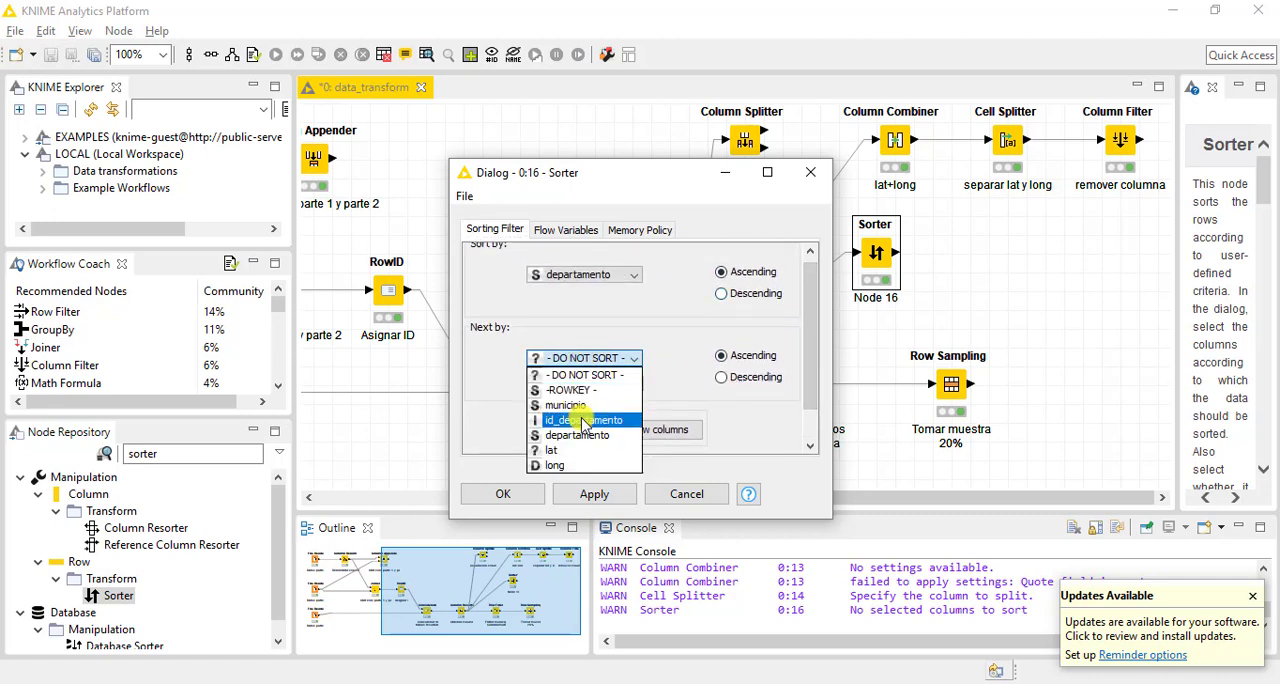
pyautogui.click(586, 406)
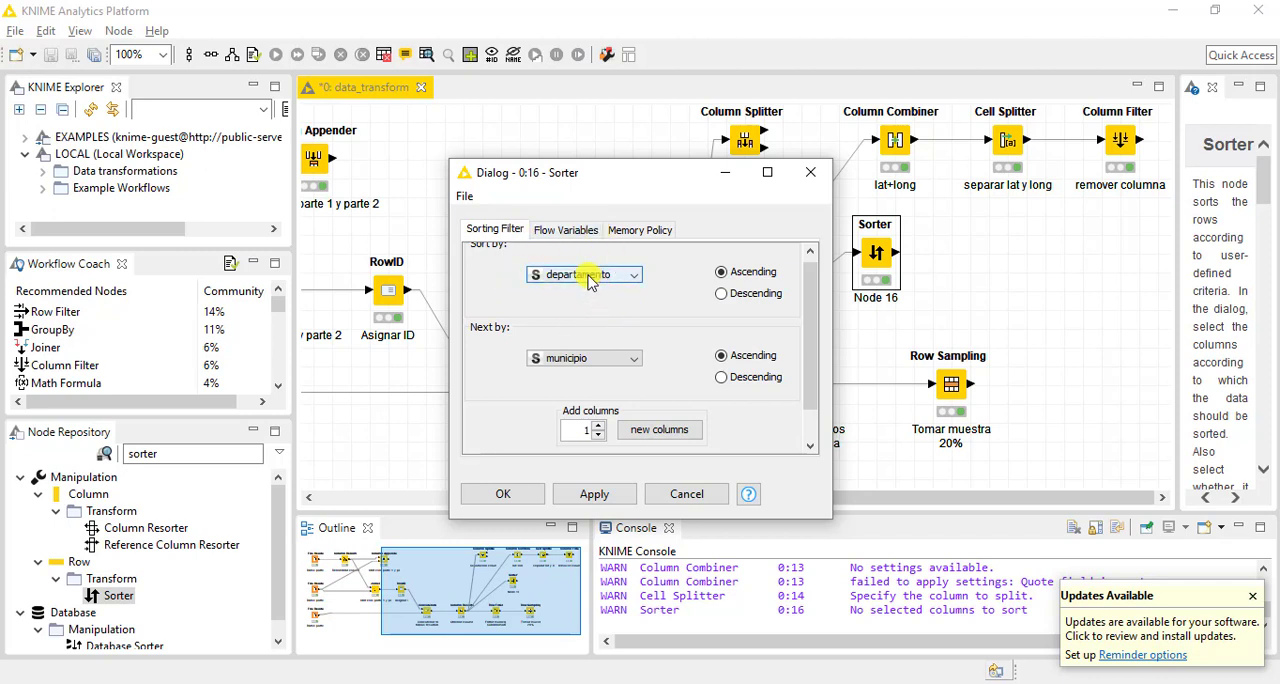
pyautogui.moveTo(811, 329); pyautogui.dragTo(811, 349)
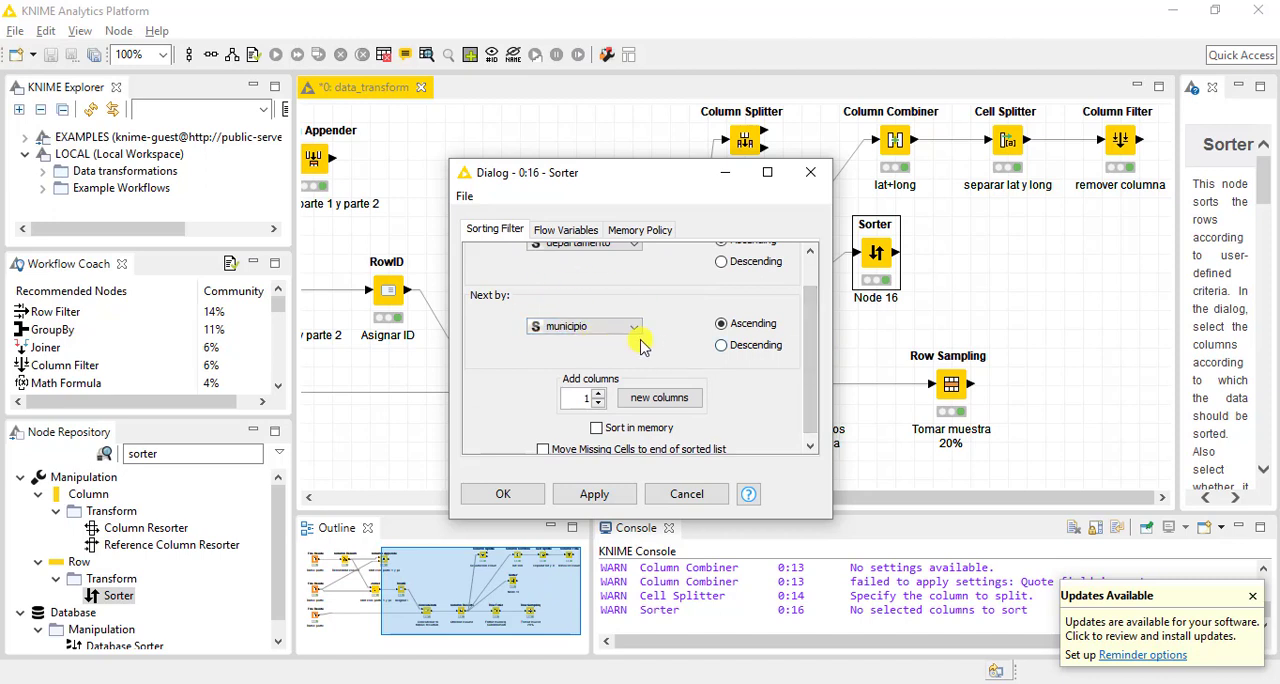
pyautogui.click(752, 350)
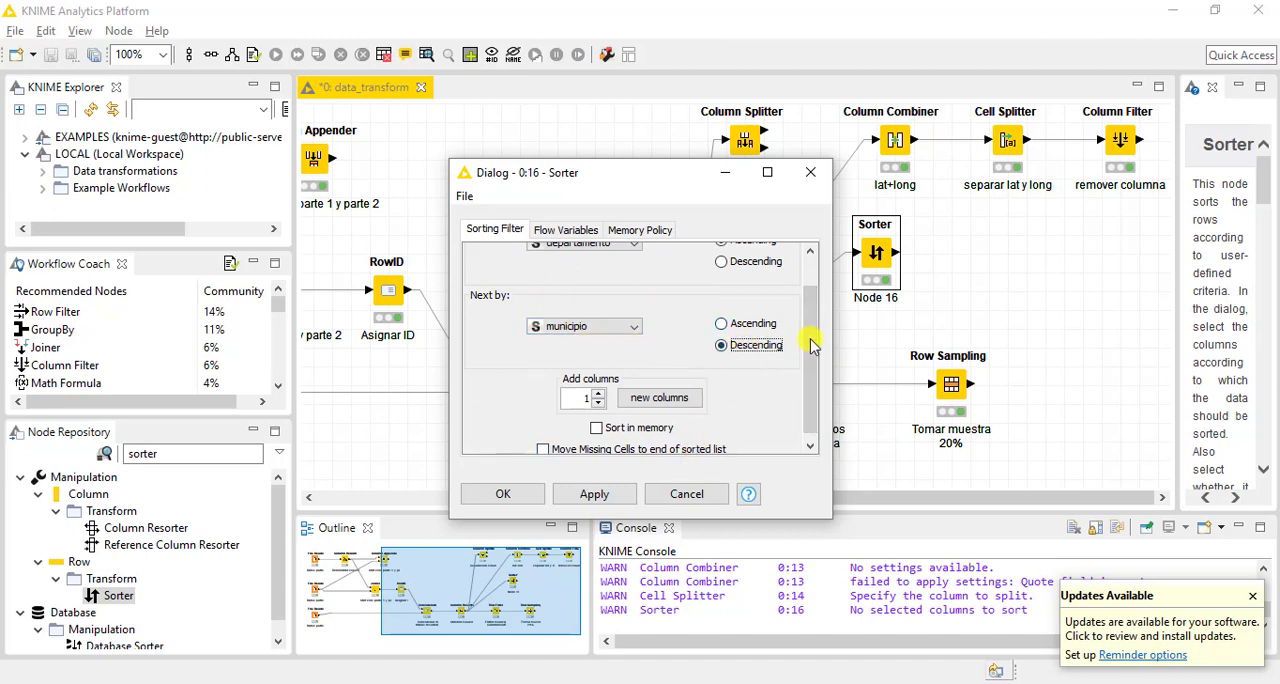
pyautogui.moveTo(811, 345); pyautogui.dragTo(804, 383)
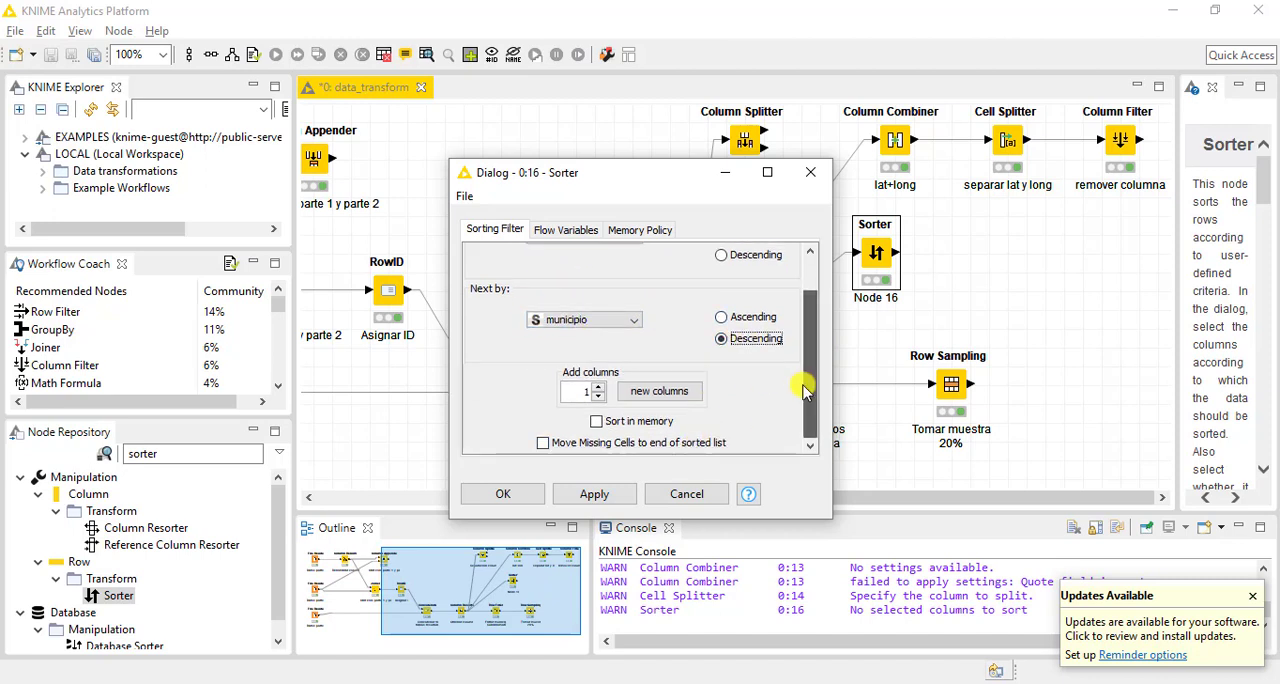
pyautogui.click(503, 494)
# Execute the Sorter node again and open its sorted table
pyautogui.rightClick(879, 251)
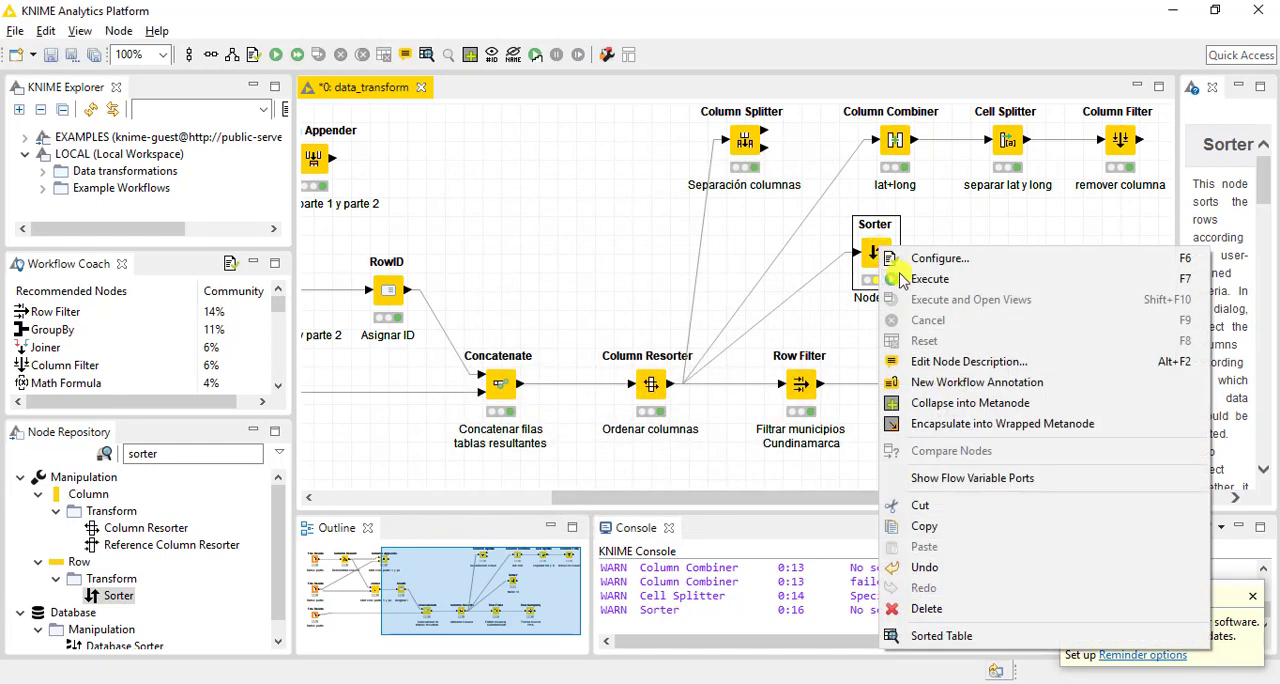
pyautogui.click(903, 279)
pyautogui.rightClick(873, 257)
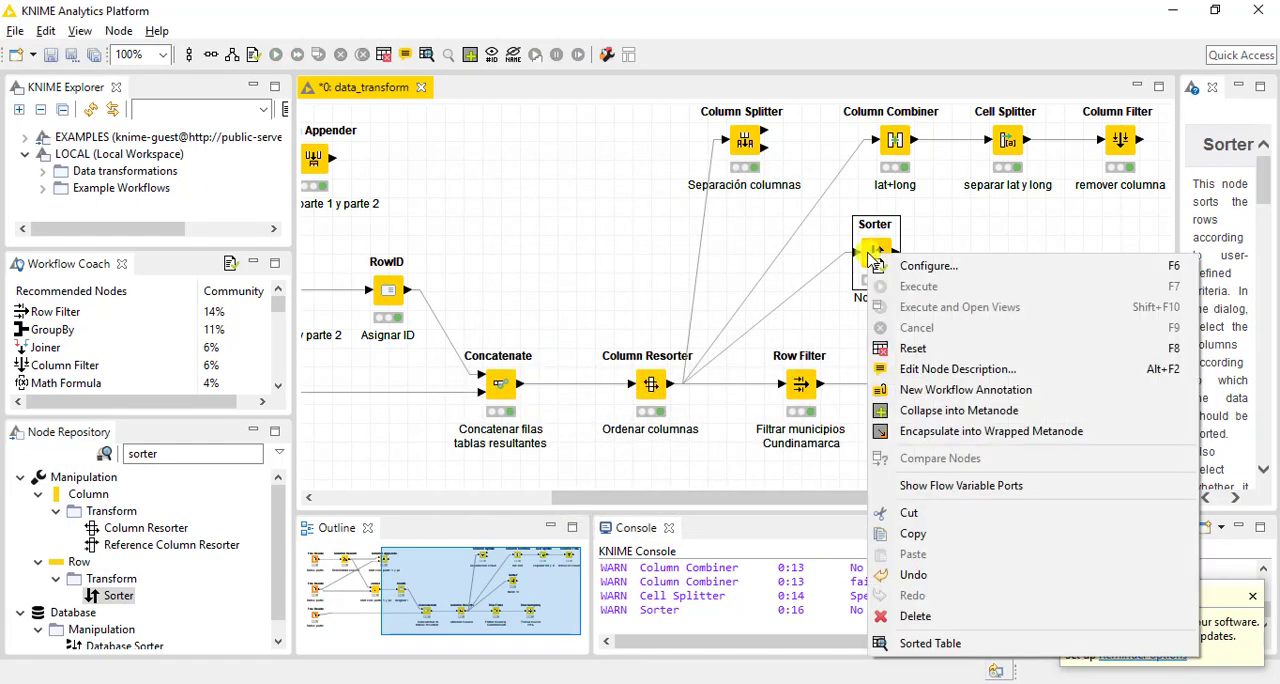
pyautogui.click(915, 643)
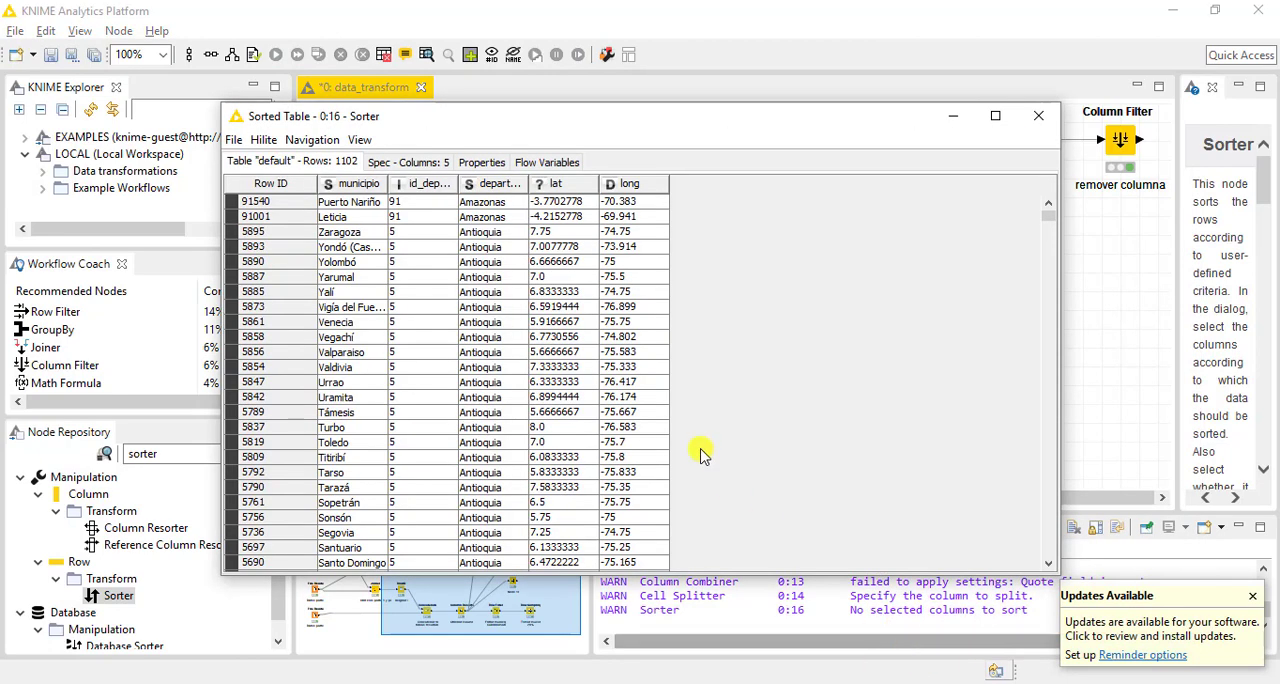
# Examine the municipio order within each departamento, widening the municipio column to show full names, and close the table
pyautogui.moveTo(483, 202); pyautogui.dragTo(490, 220)
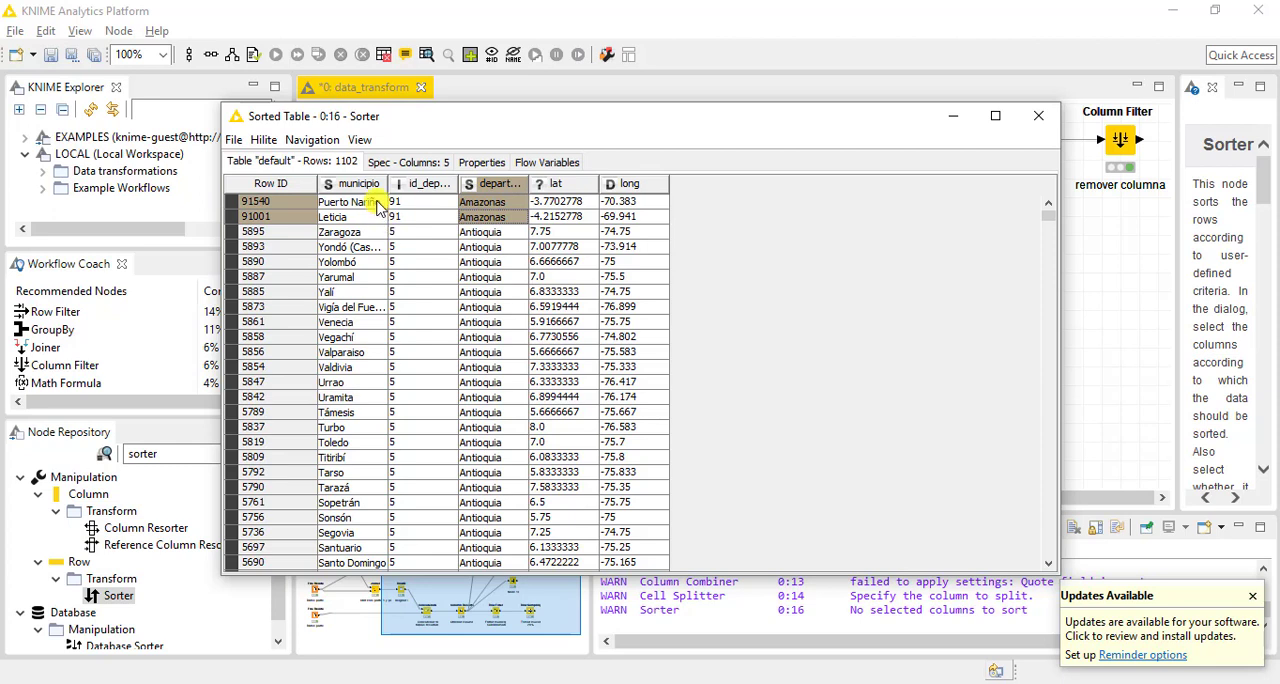
pyautogui.moveTo(378, 205); pyautogui.dragTo(376, 217)
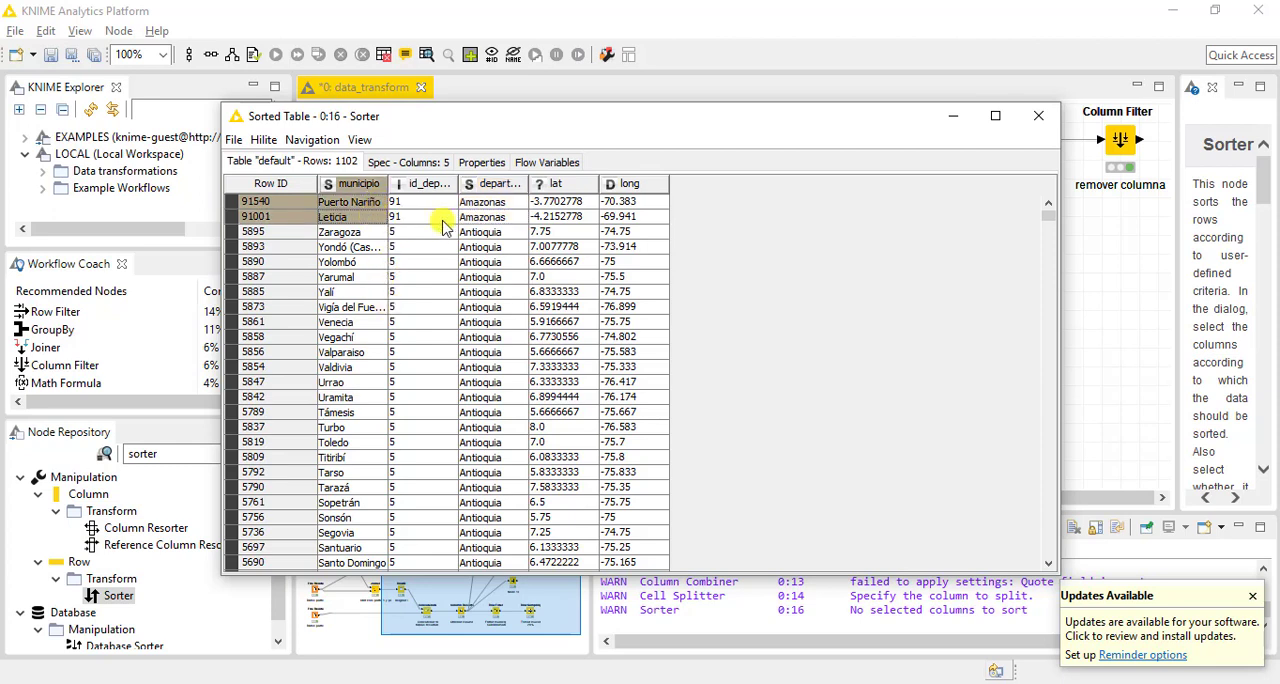
pyautogui.click(476, 234)
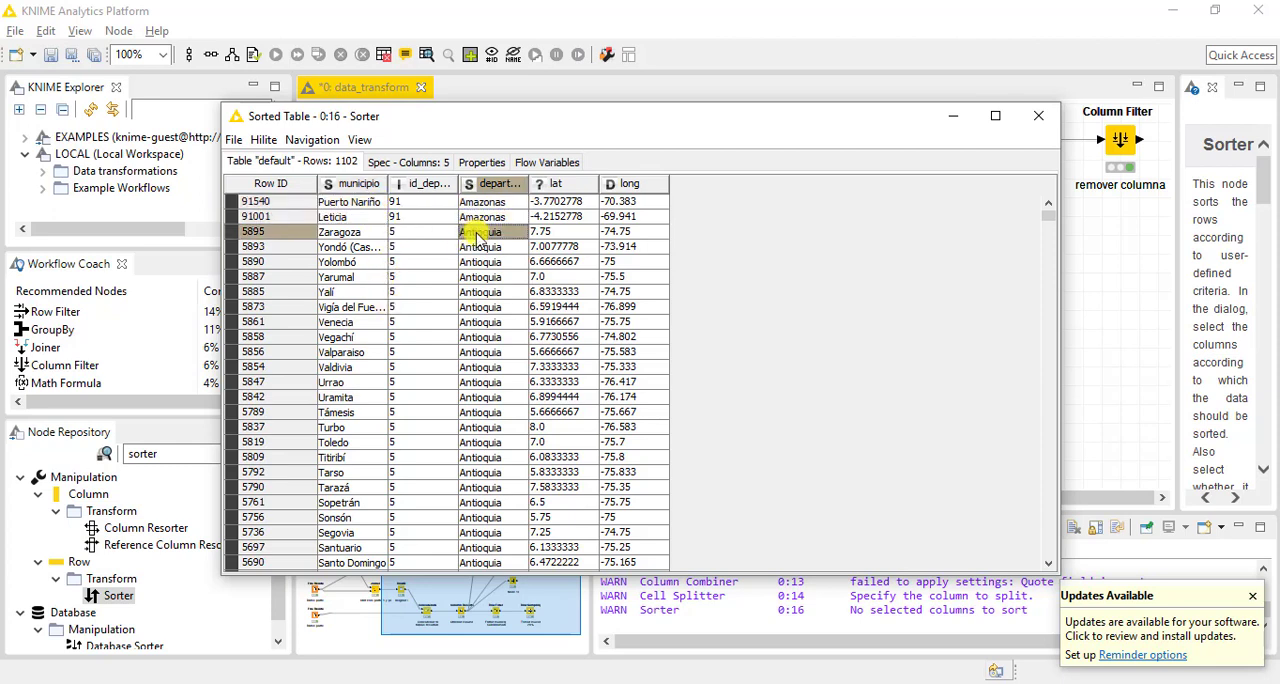
pyautogui.moveTo(476, 234); pyautogui.dragTo(480, 307)
pyautogui.click(370, 236)
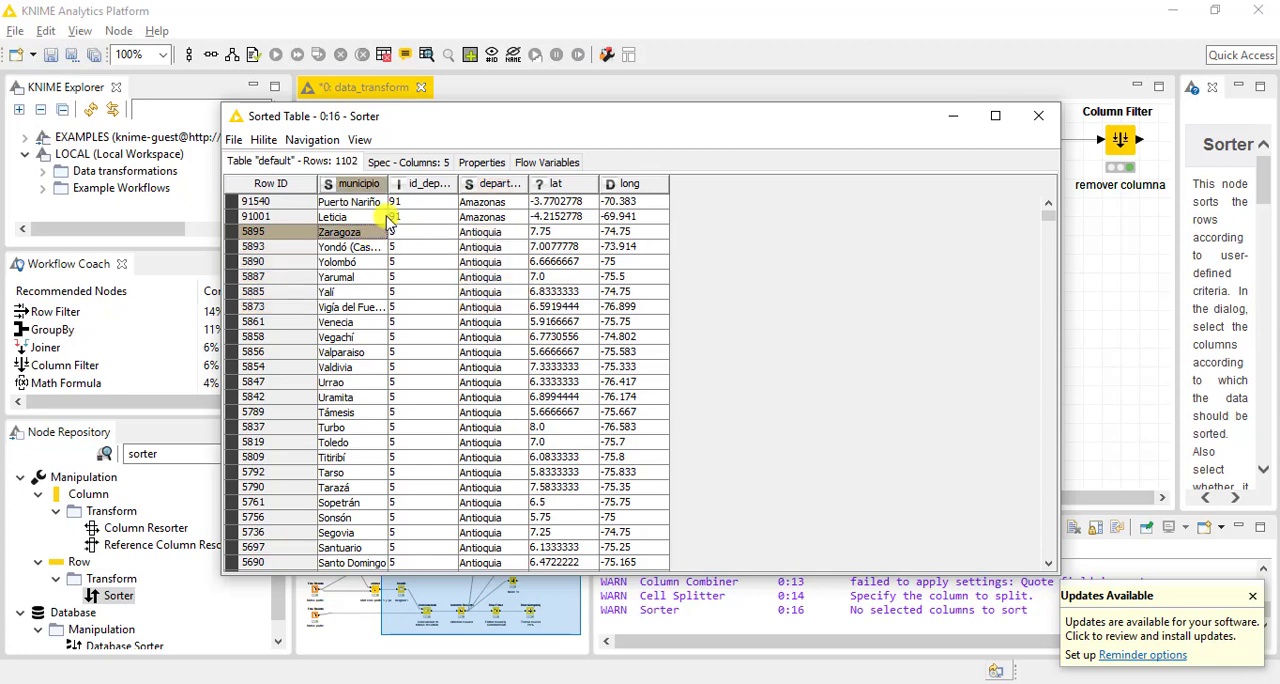
pyautogui.moveTo(388, 182); pyautogui.dragTo(447, 183)
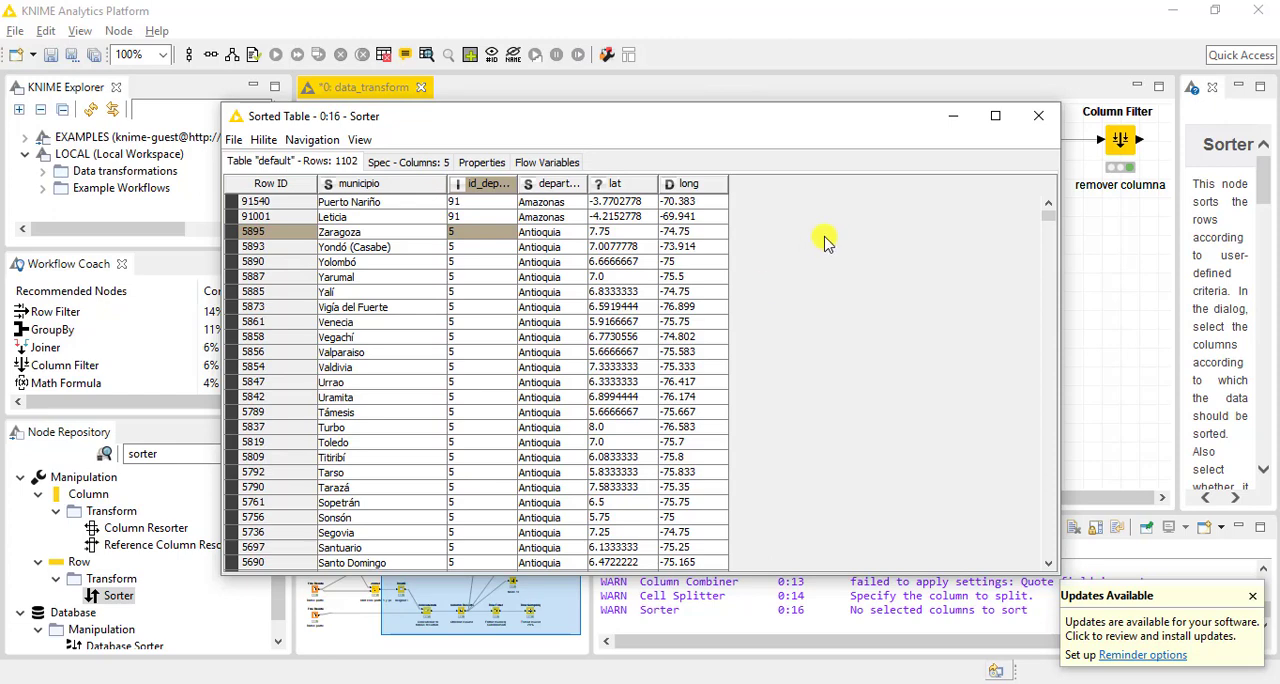
pyautogui.click(1038, 115)
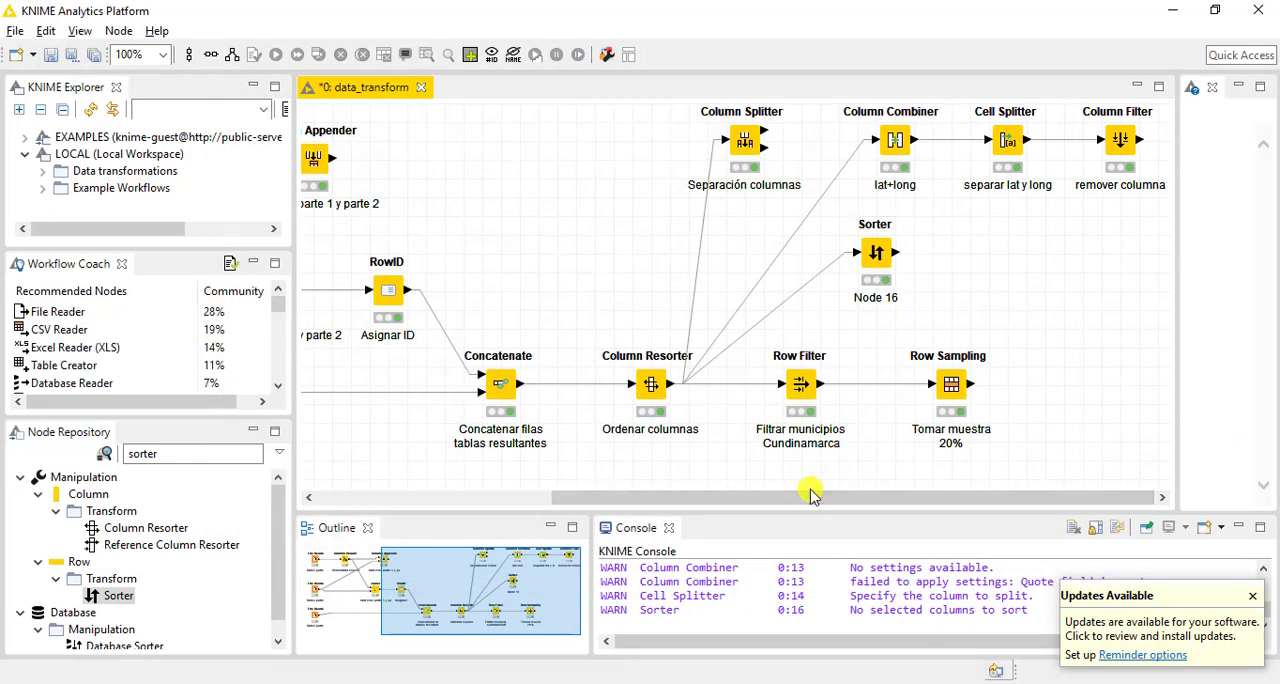
# Add a Transpose node to the right of the Sorter and connect the Row Sampling output to its input
pyautogui.click(176, 457)
pyautogui.write('trans')
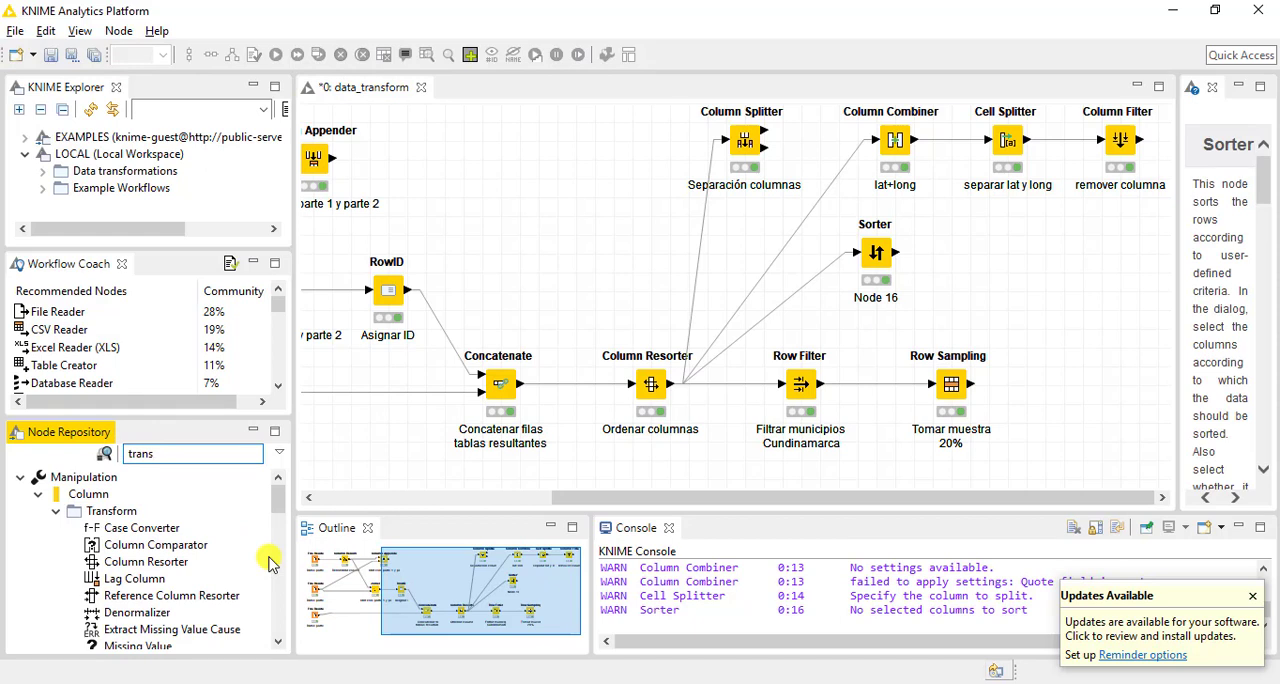
pyautogui.write('pose')
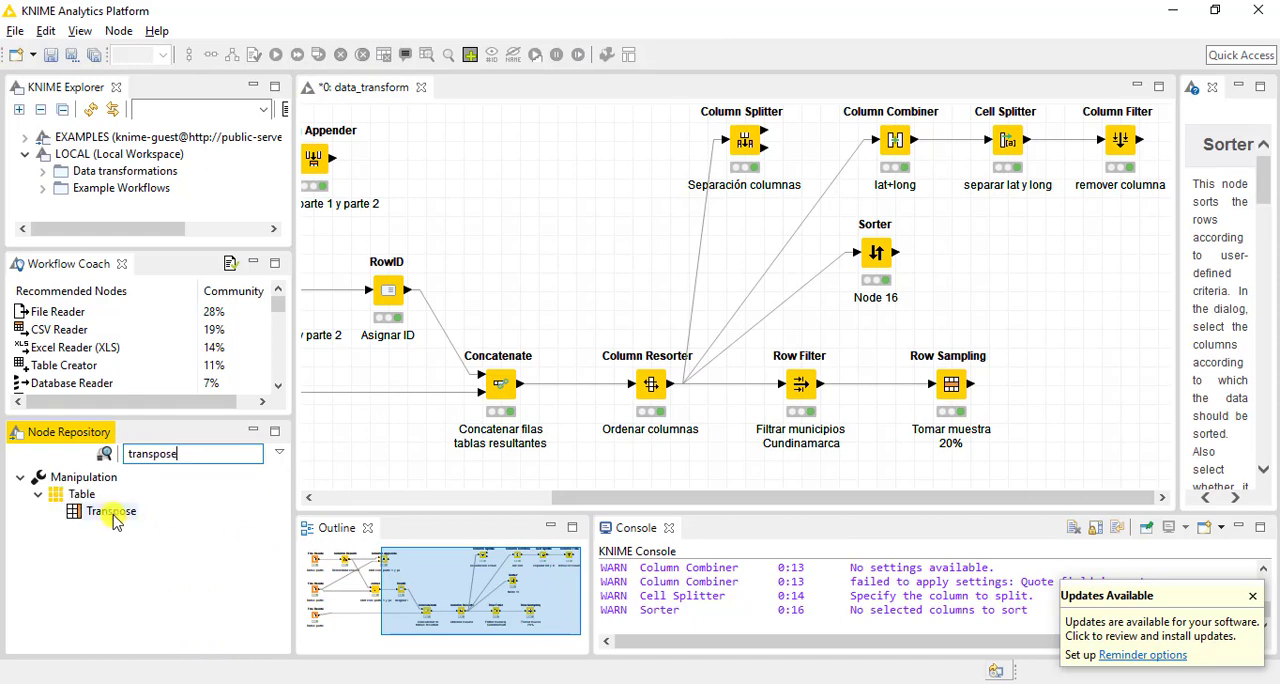
pyautogui.moveTo(112, 511); pyautogui.dragTo(1075, 304)
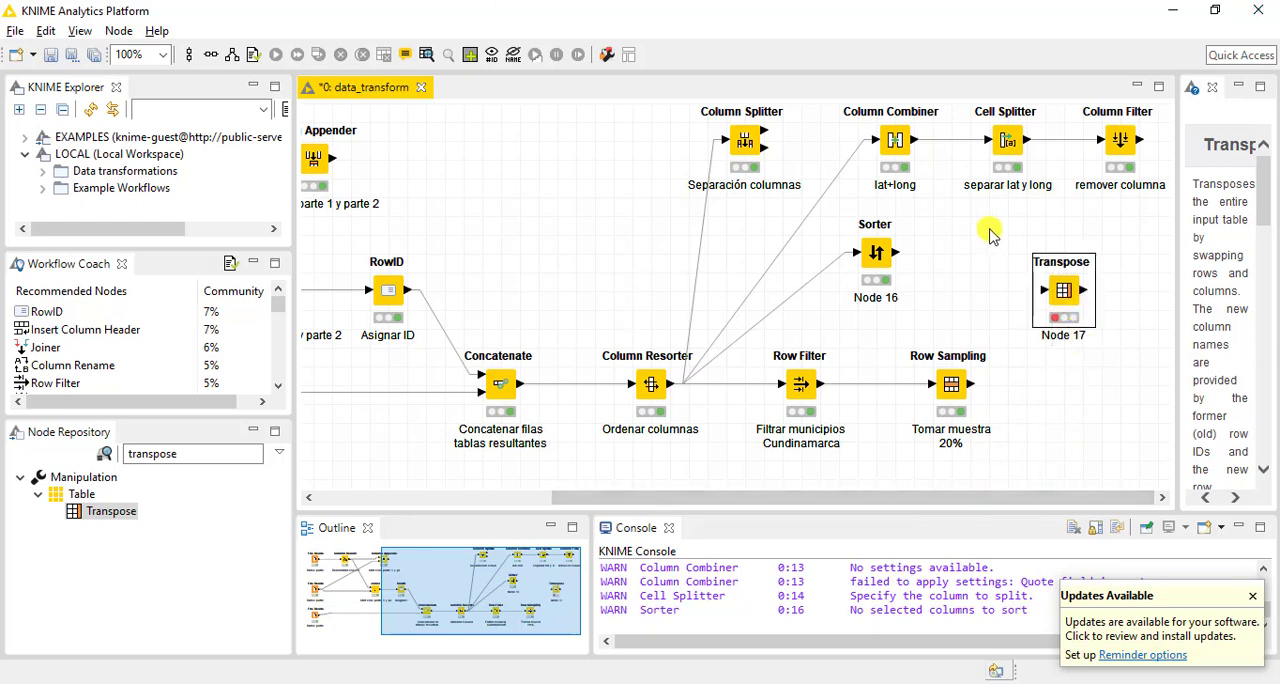
pyautogui.moveTo(874, 255); pyautogui.dragTo(894, 255)
pyautogui.click(943, 309)
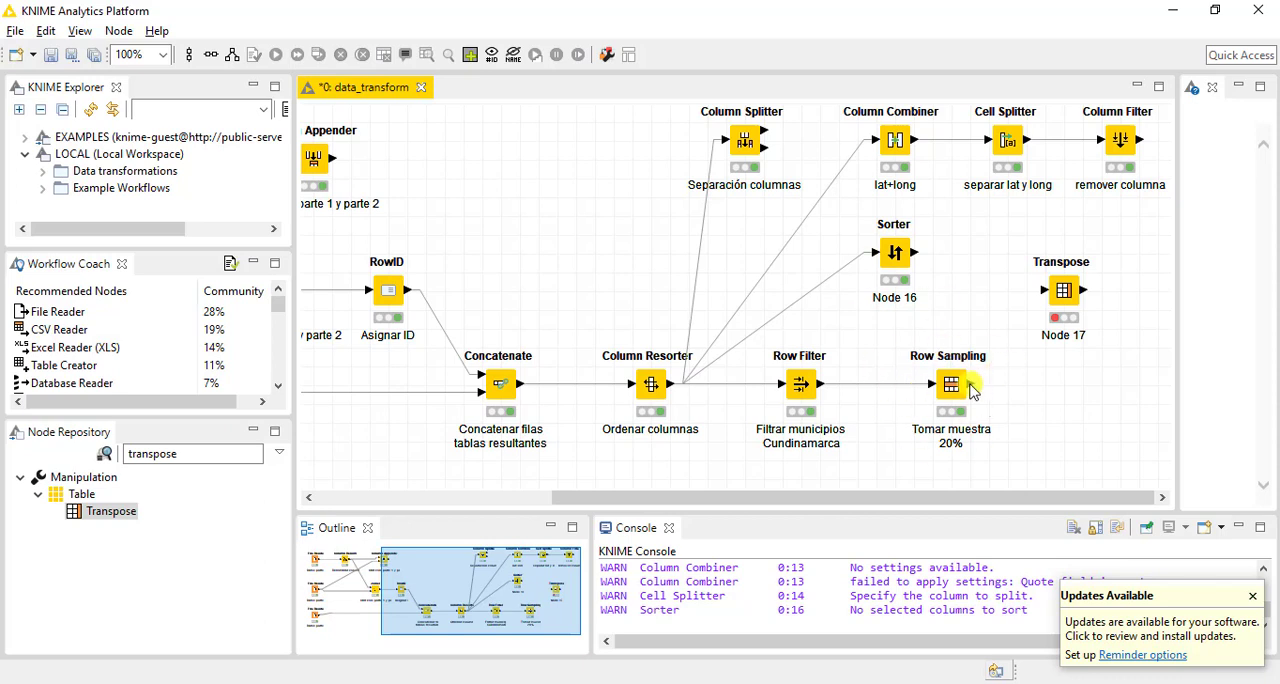
pyautogui.moveTo(972, 390); pyautogui.dragTo(1083, 296)
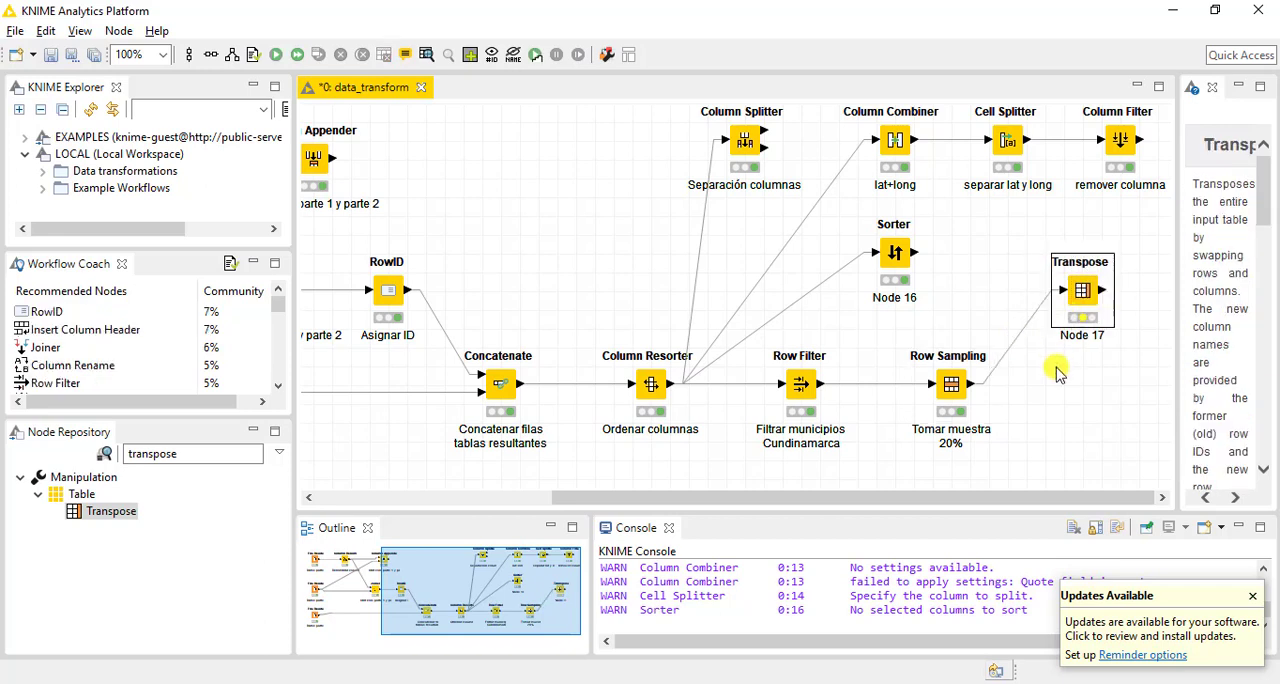
# Review the Transpose node's options and flow variables and accept the chunk size of 10 columns
pyautogui.doubleClick(1083, 292)
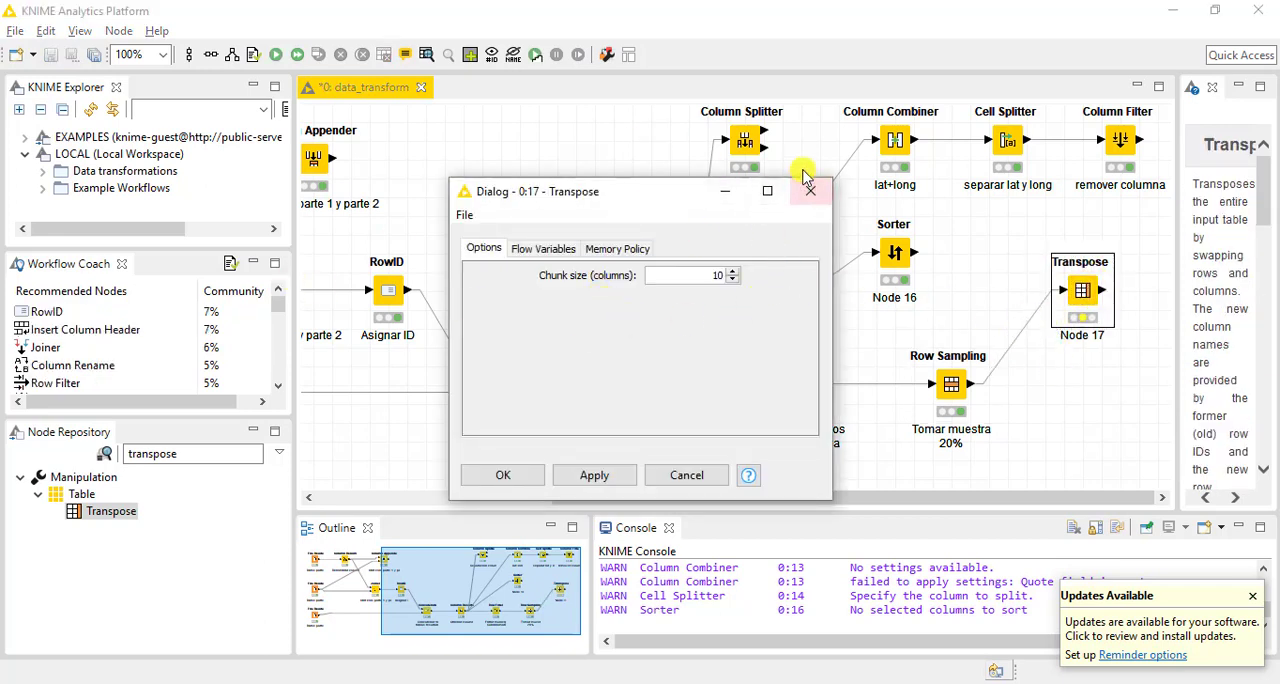
pyautogui.click(516, 249)
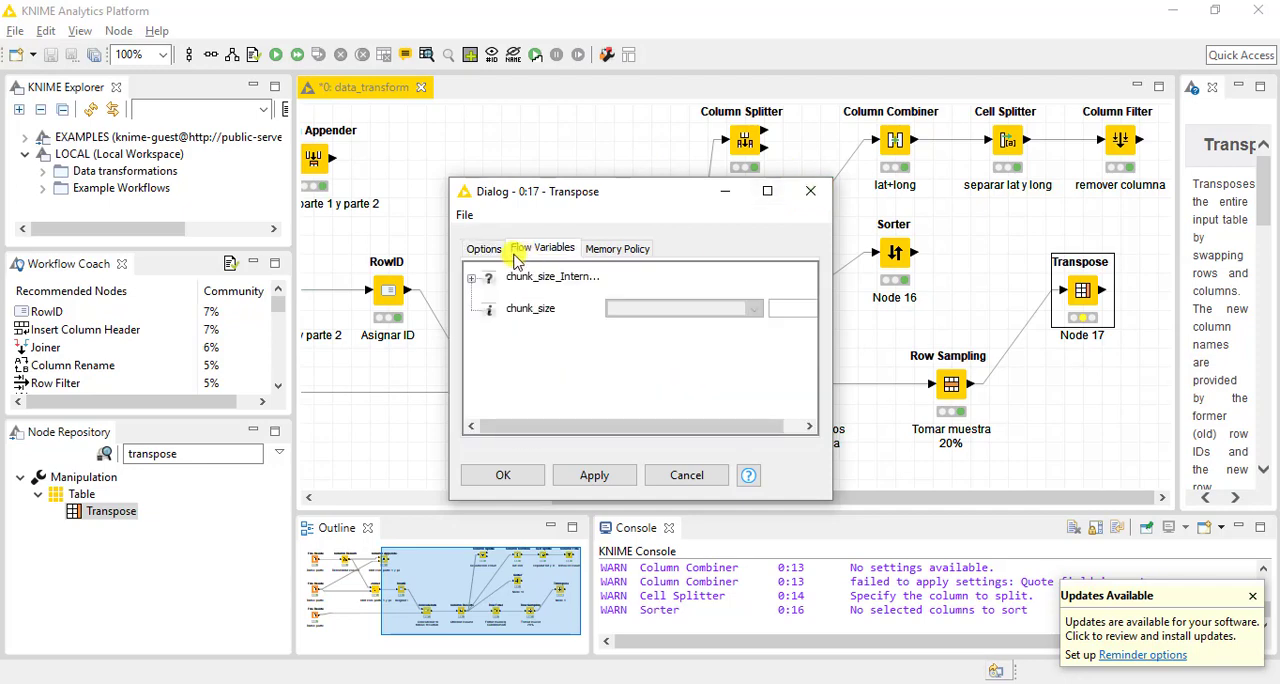
pyautogui.click(487, 248)
pyautogui.click(505, 478)
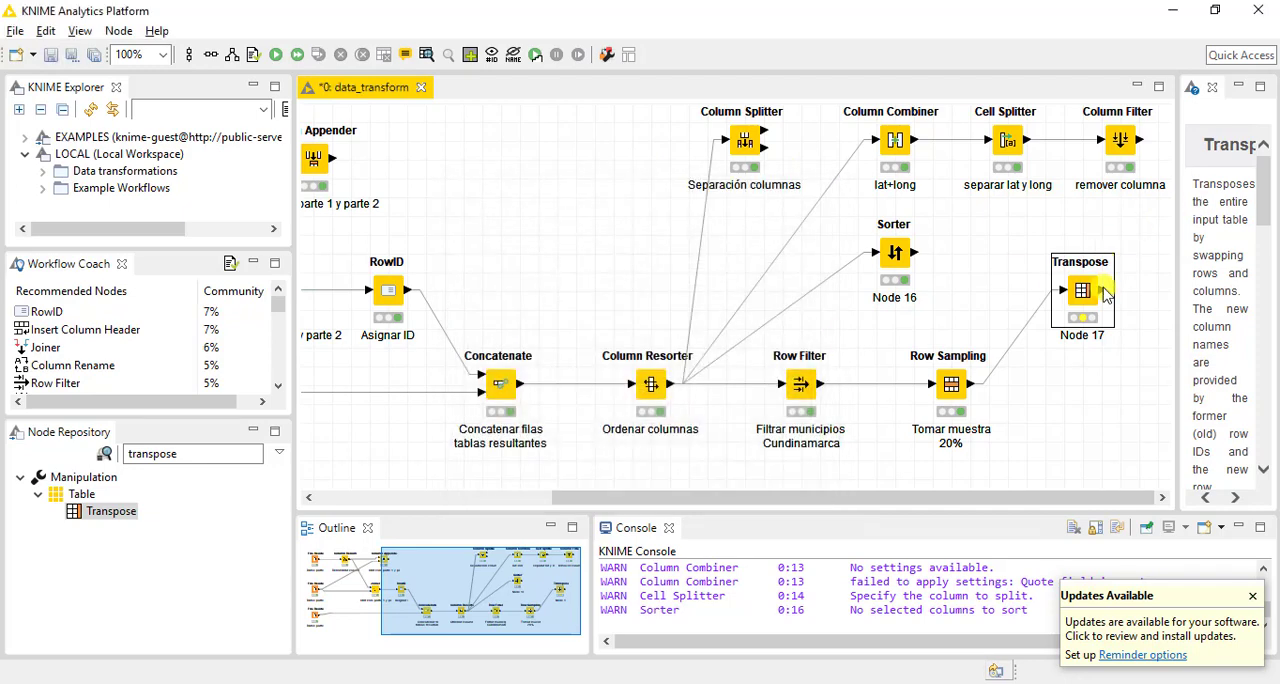
# Execute the Transpose node and open its transposed table
pyautogui.rightClick(1085, 290)
pyautogui.click(1050, 313)
pyautogui.rightClick(1083, 291)
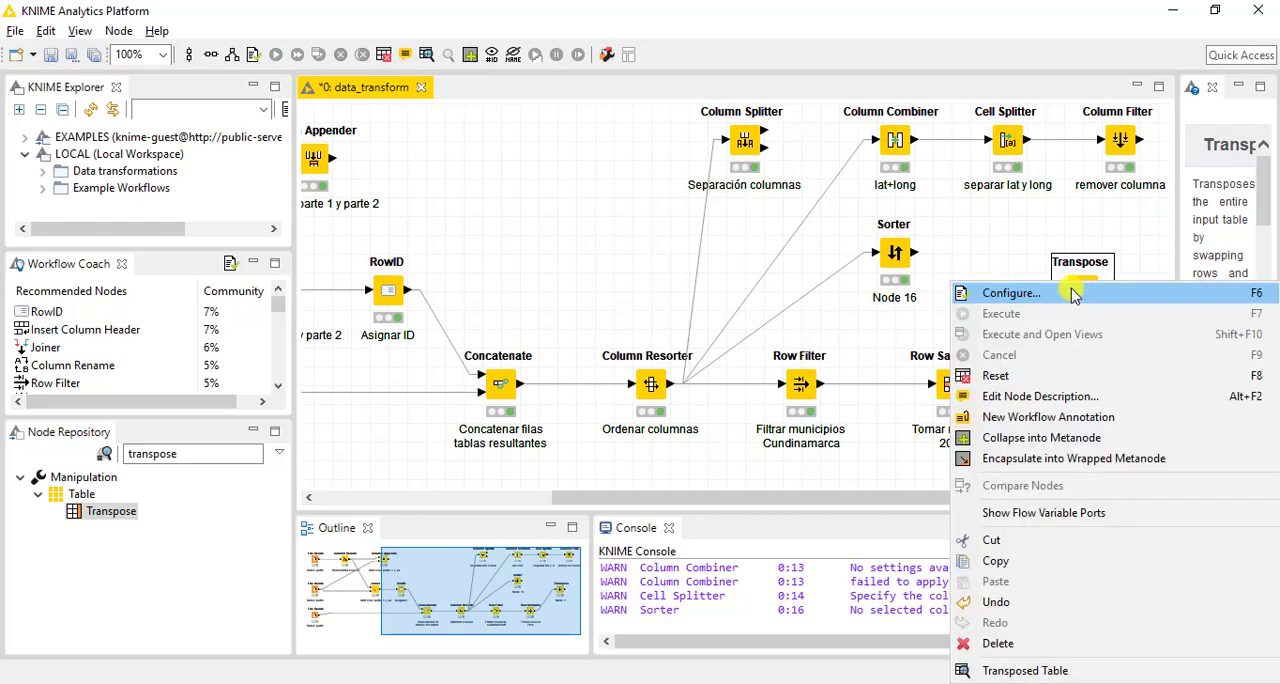
pyautogui.click(1010, 671)
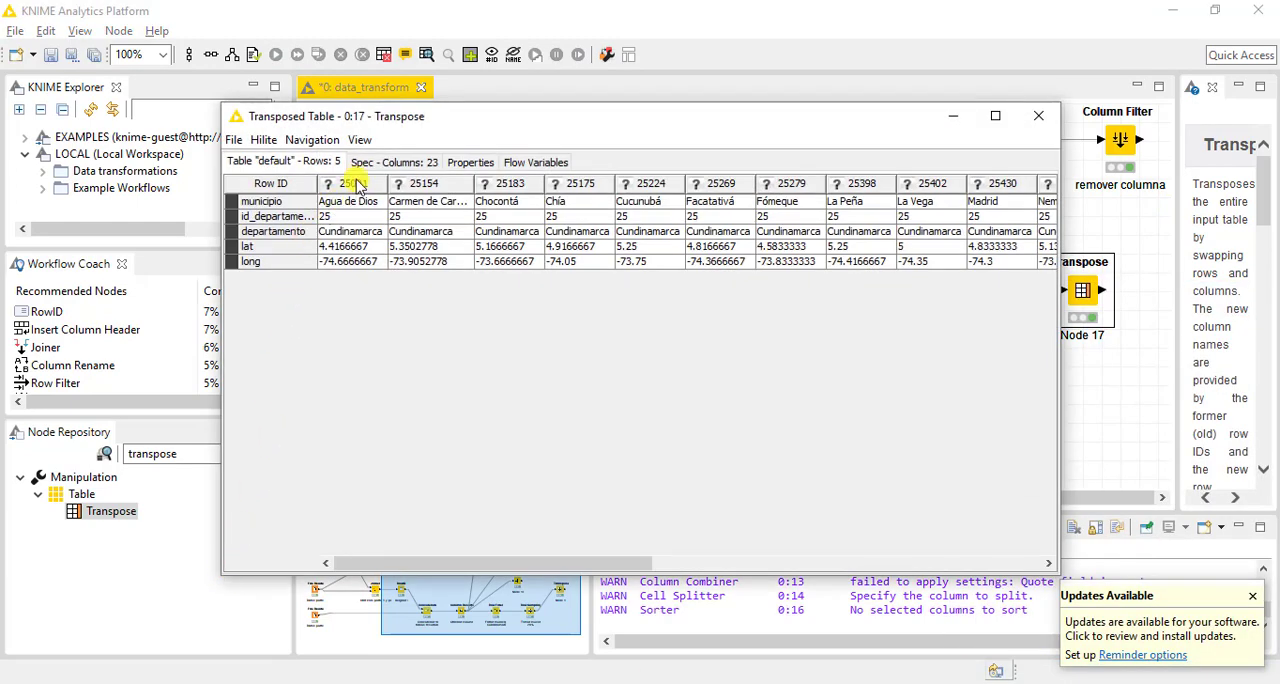
# Examine the transposed table's column headers and its row IDs from municipio to long, and close the table
pyautogui.moveTo(428, 561); pyautogui.dragTo(318, 503)
pyautogui.moveTo(460, 564); pyautogui.dragTo(320, 480)
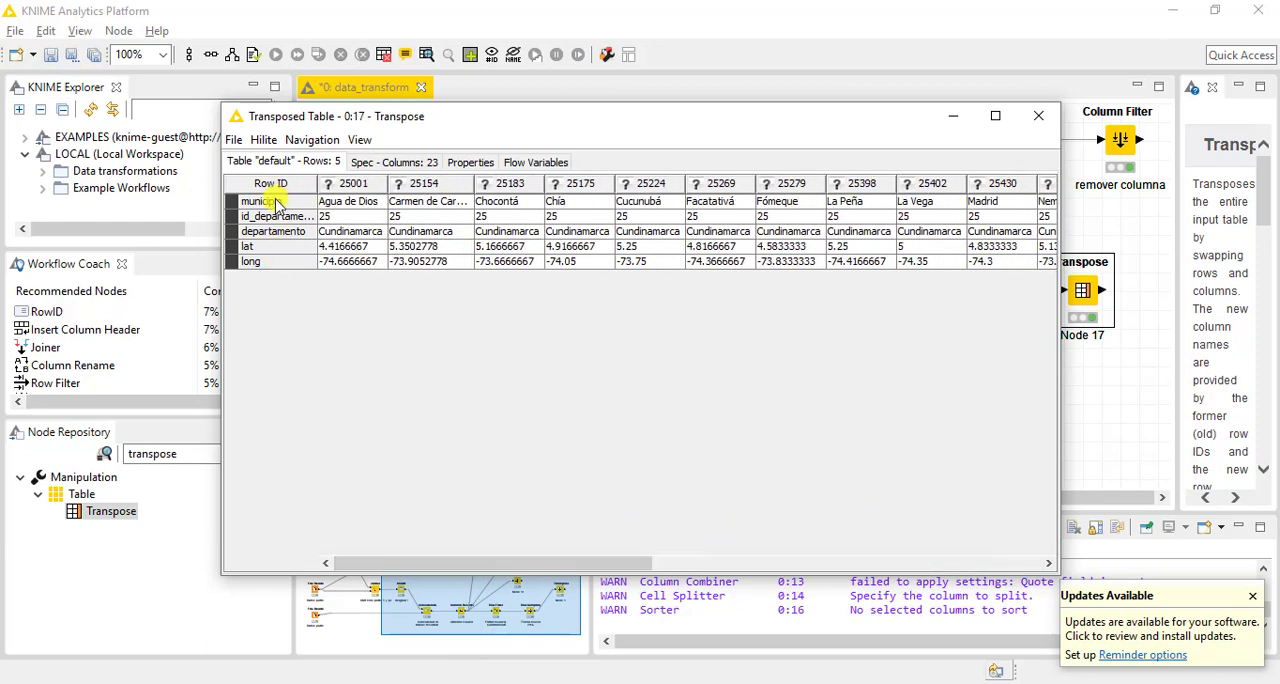
pyautogui.moveTo(277, 202); pyautogui.dragTo(309, 320)
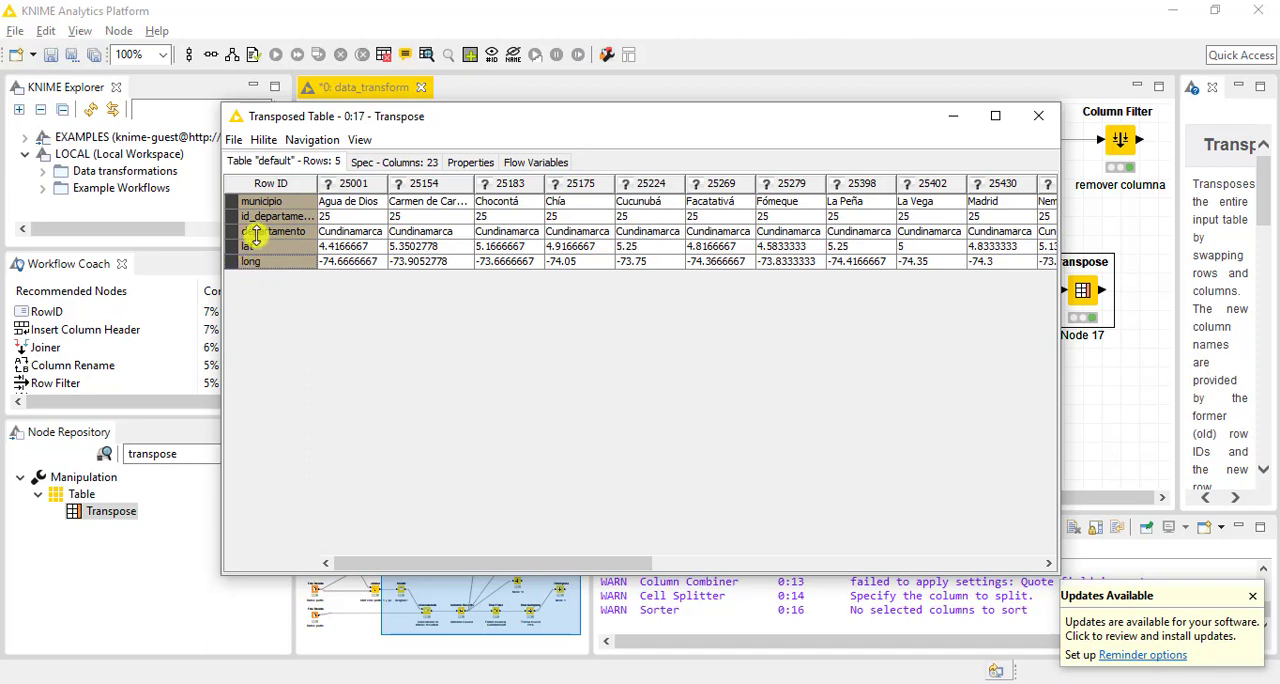
pyautogui.click(273, 204)
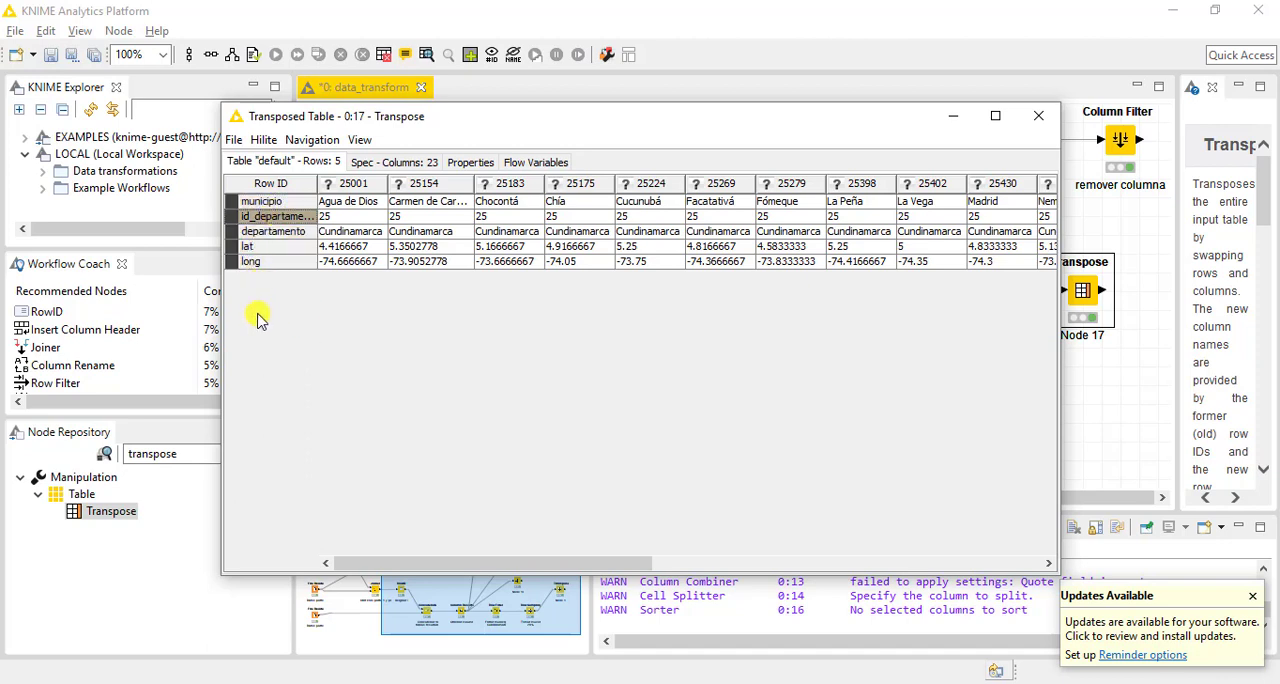
pyautogui.click(280, 233)
pyautogui.click(284, 247)
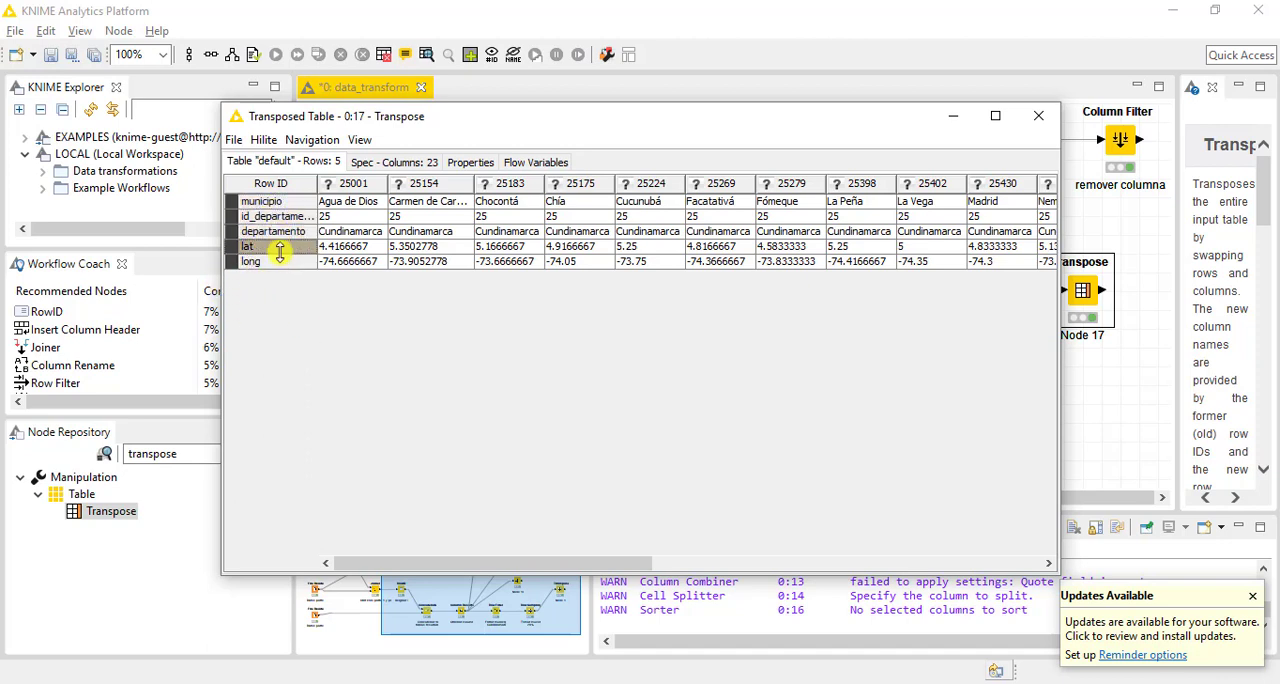
pyautogui.click(286, 262)
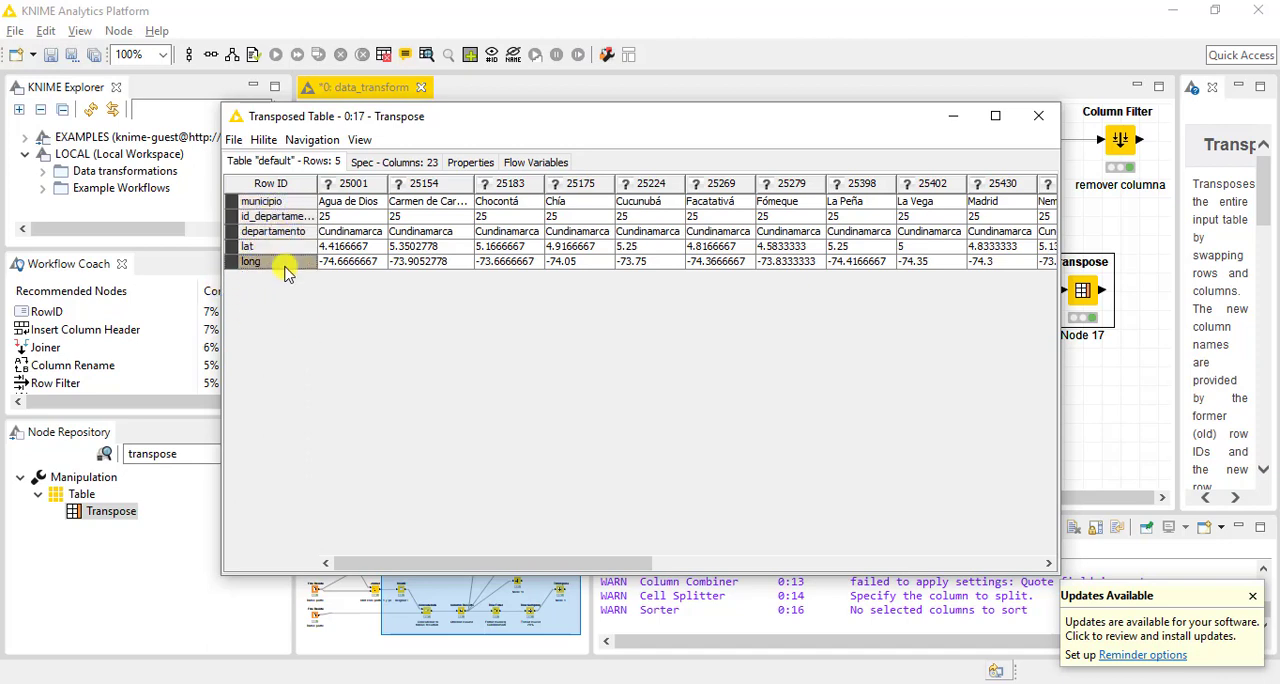
pyautogui.click(1045, 125)
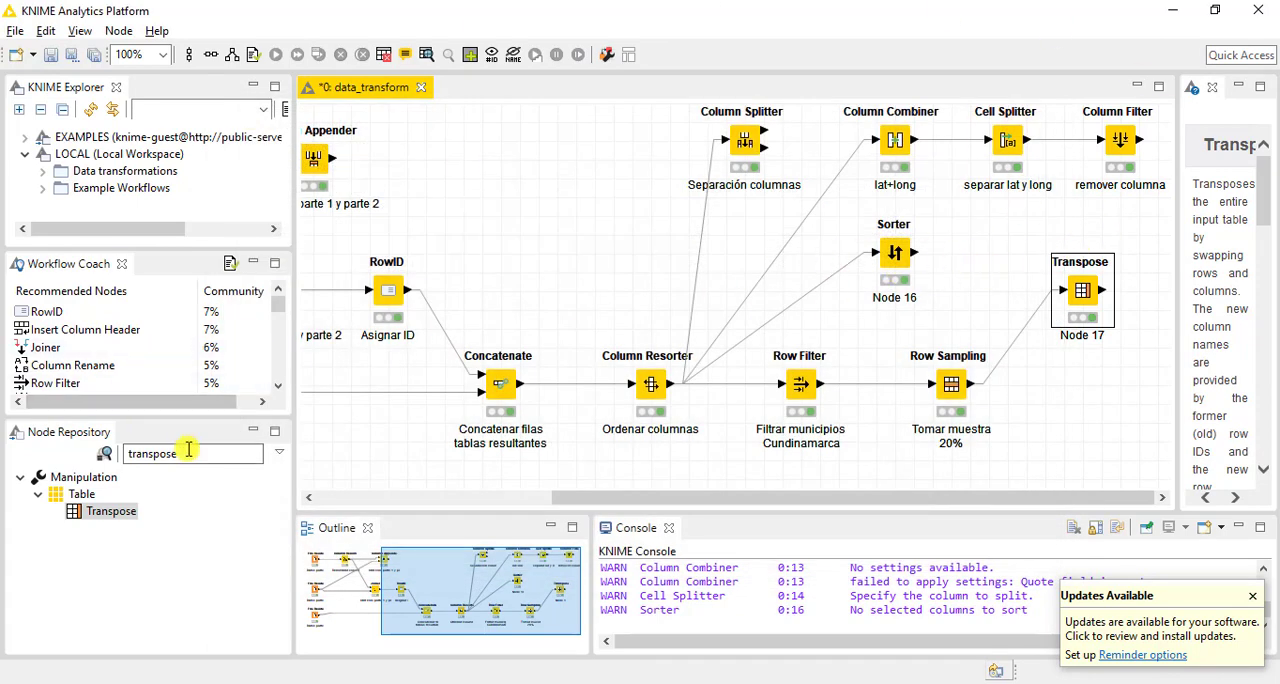
# Find the Auto-Binner node in the node repository and add it to the workflow below and to the right of Row Sampling
pyautogui.doubleClick(250, 453)
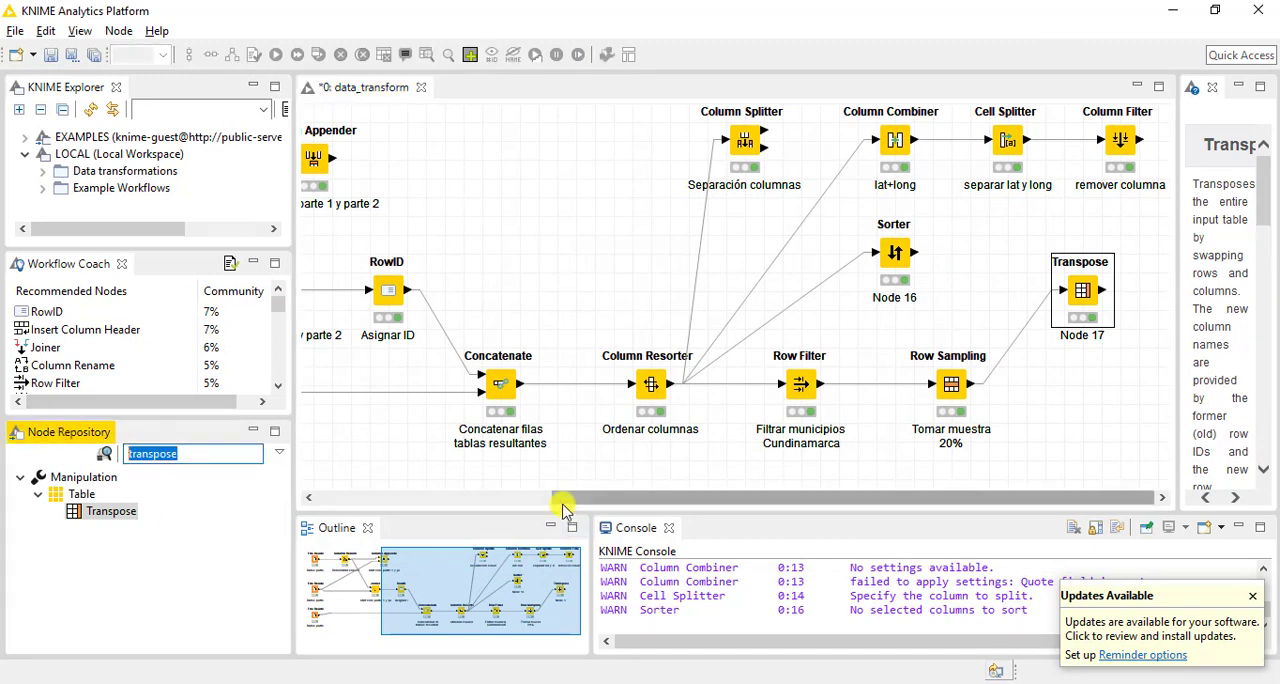
pyautogui.write('auto')
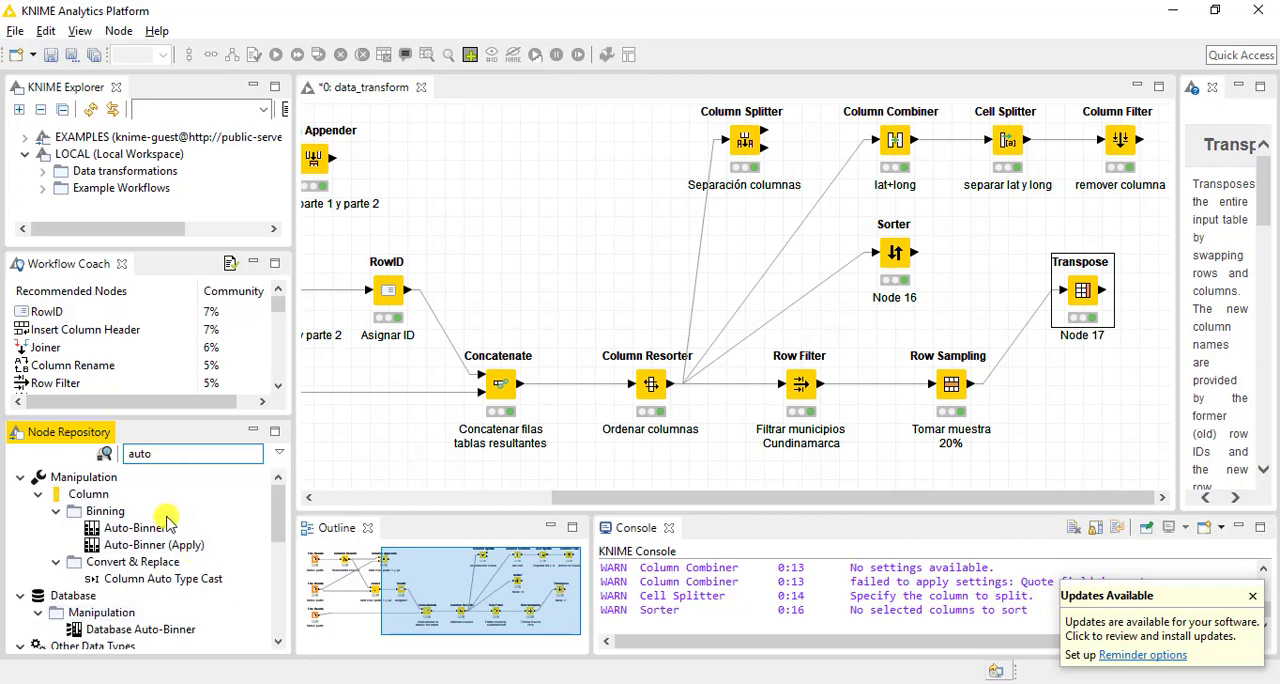
pyautogui.moveTo(150, 528); pyautogui.dragTo(1146, 474)
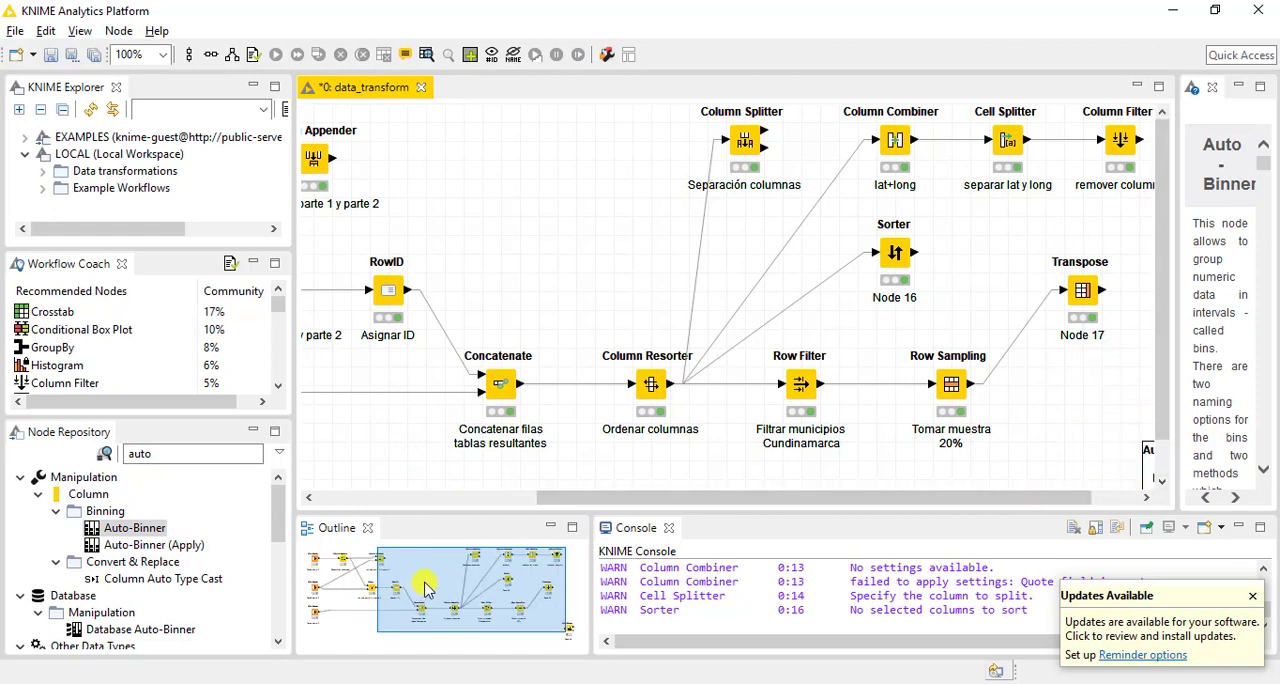
pyautogui.moveTo(425, 588); pyautogui.dragTo(490, 626)
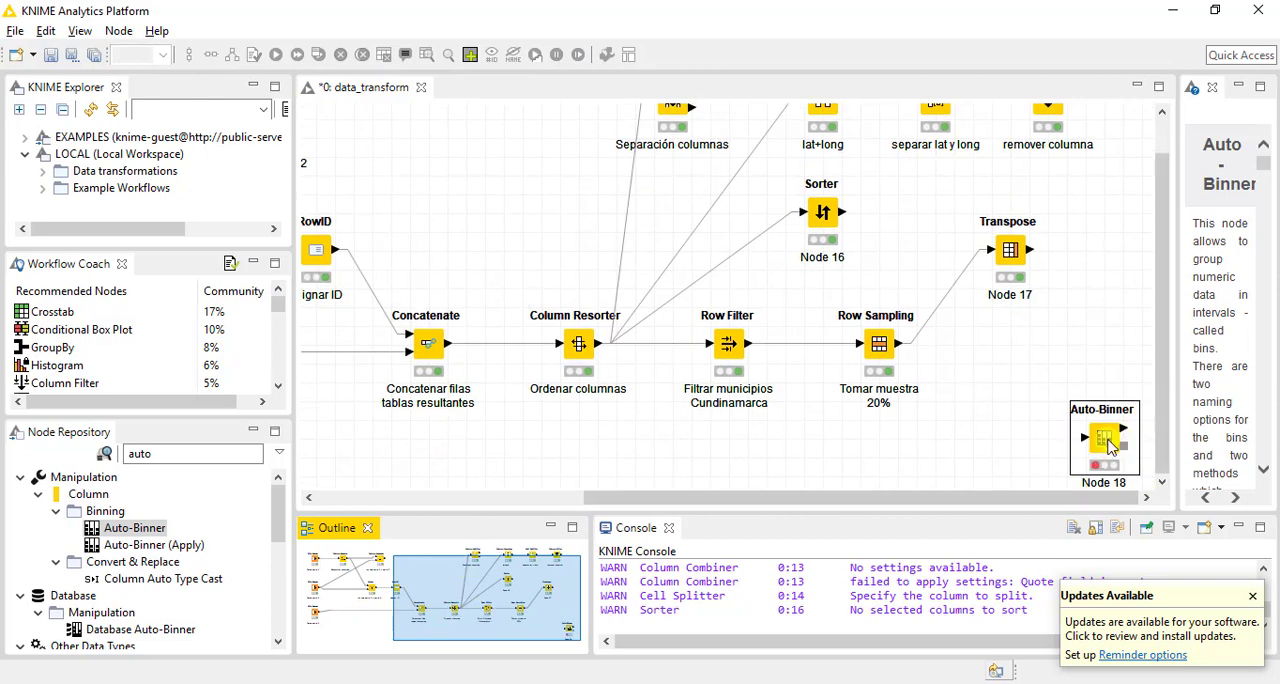
pyautogui.moveTo(1104, 438); pyautogui.dragTo(1104, 457)
pyautogui.click(1062, 354)
pyautogui.scroll(-1, 1063, 349)
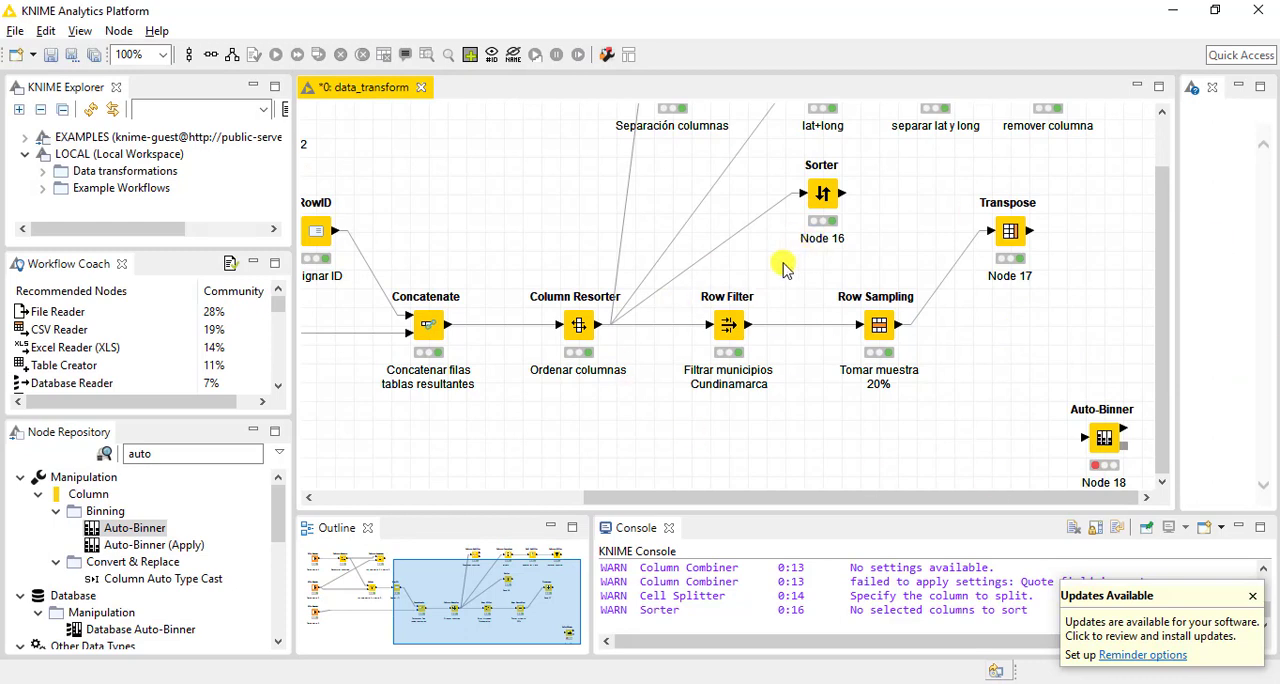
# Connect the Row Filter output to the Auto-Binner input and bend the connection so it runs below Row Sampling
pyautogui.click(727, 324)
pyautogui.moveTo(748, 325); pyautogui.dragTo(1084, 437)
pyautogui.click(940, 393)
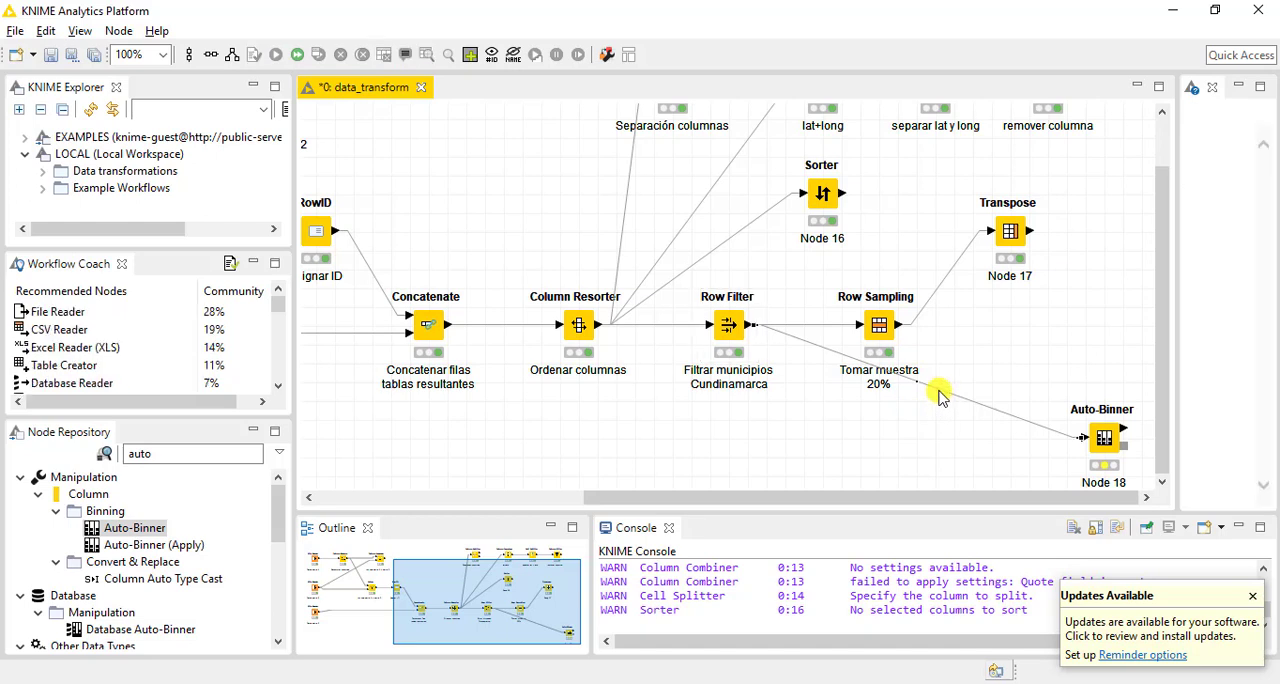
pyautogui.moveTo(784, 432); pyautogui.dragTo(790, 440)
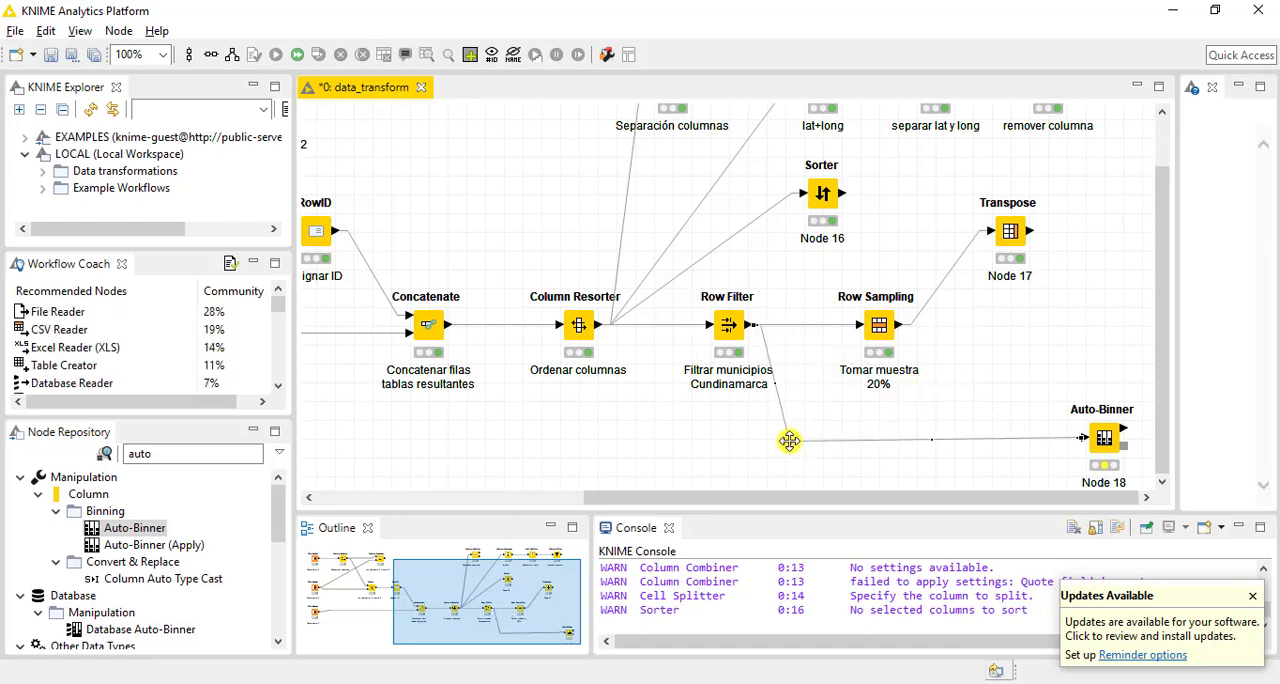
# Open the Auto-Binner configuration and exclude id_departamento so that only the long column is binned
pyautogui.doubleClick(1103, 437)
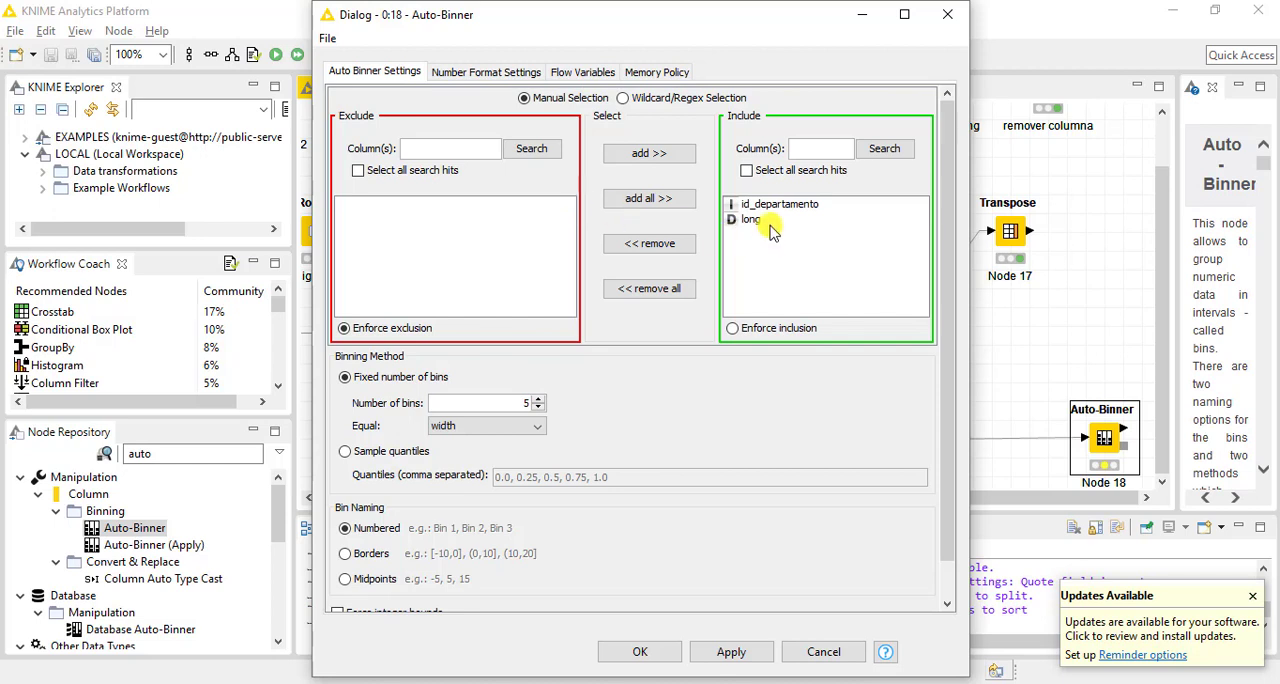
pyautogui.click(738, 206)
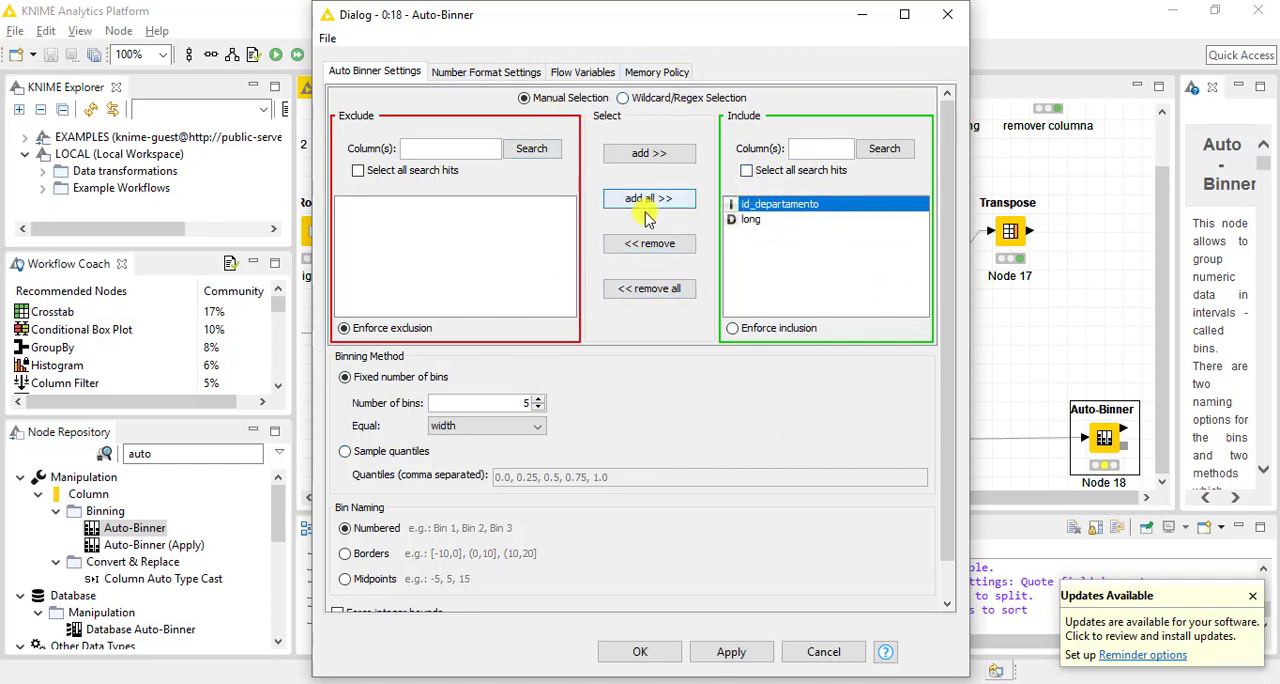
pyautogui.click(655, 245)
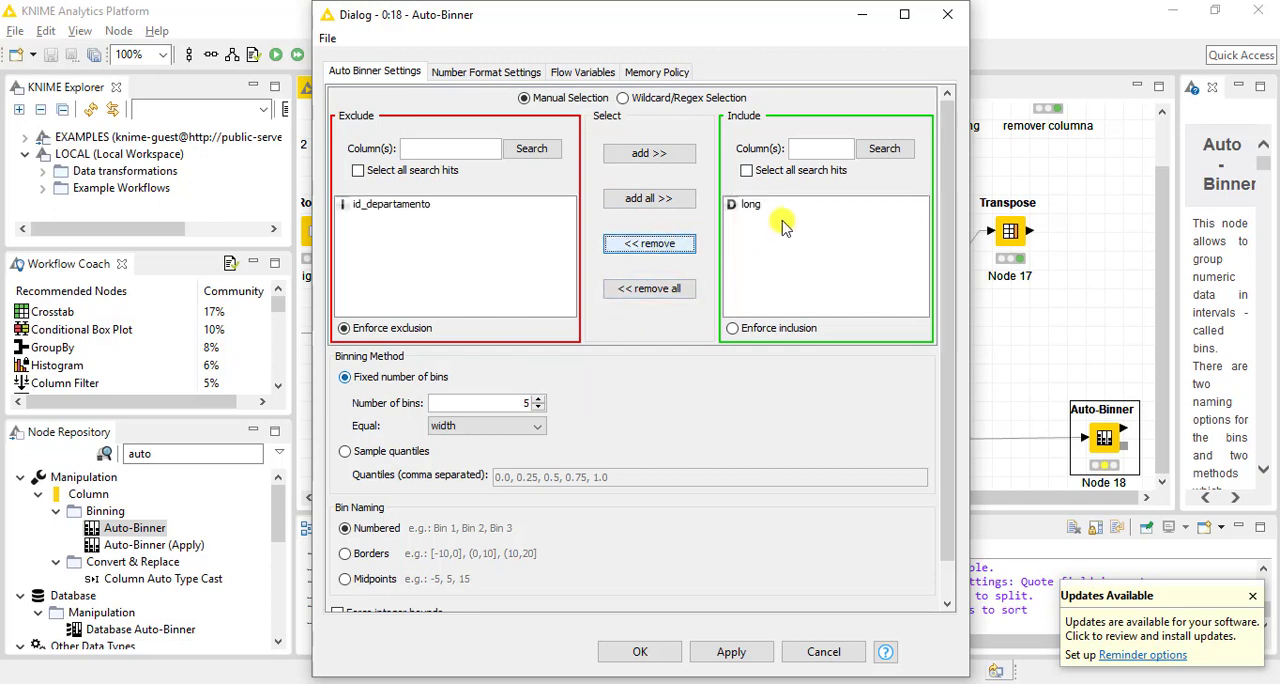
pyautogui.click(768, 205)
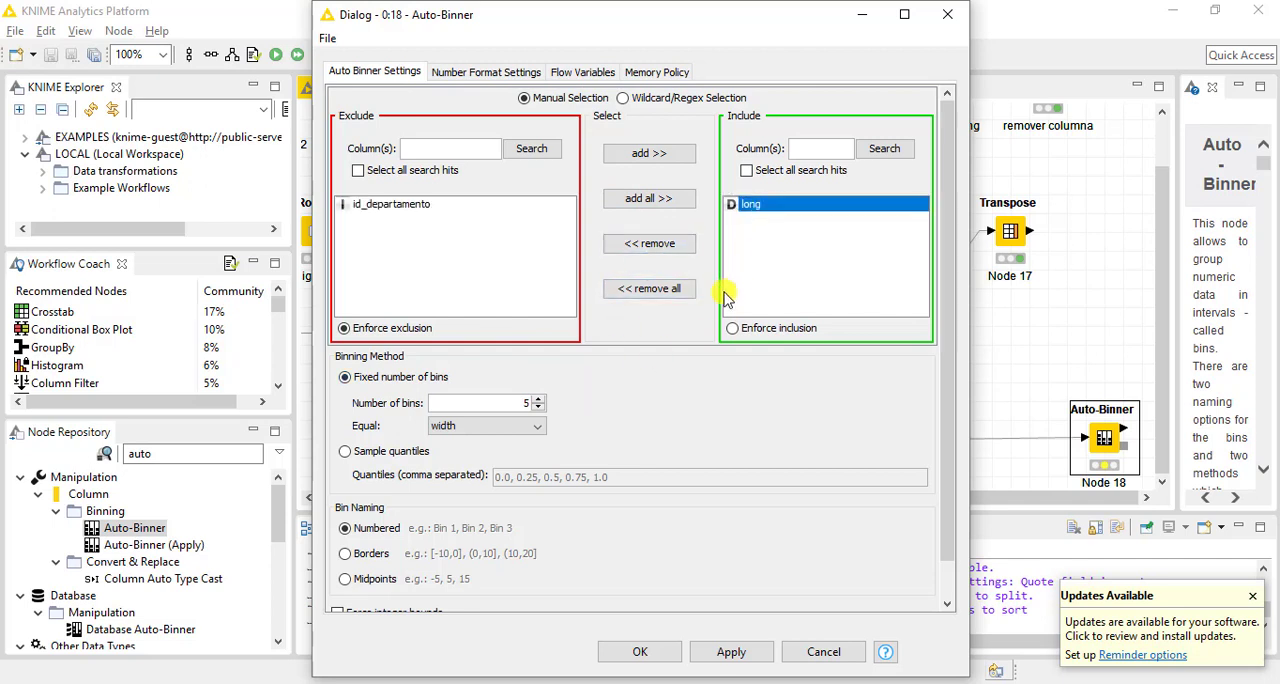
# Set the Auto-Binner to 10 bins of equal frequency and accept the configuration with numbered bin names
pyautogui.doubleClick(525, 403)
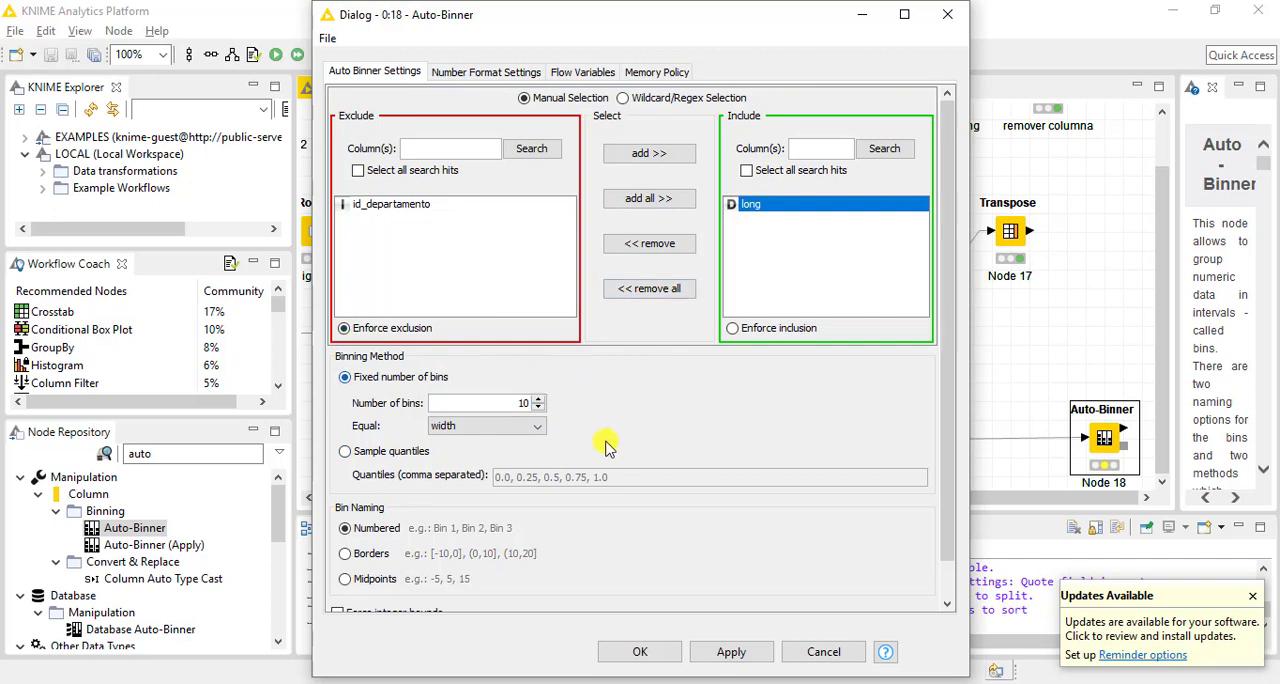
pyautogui.click(510, 428)
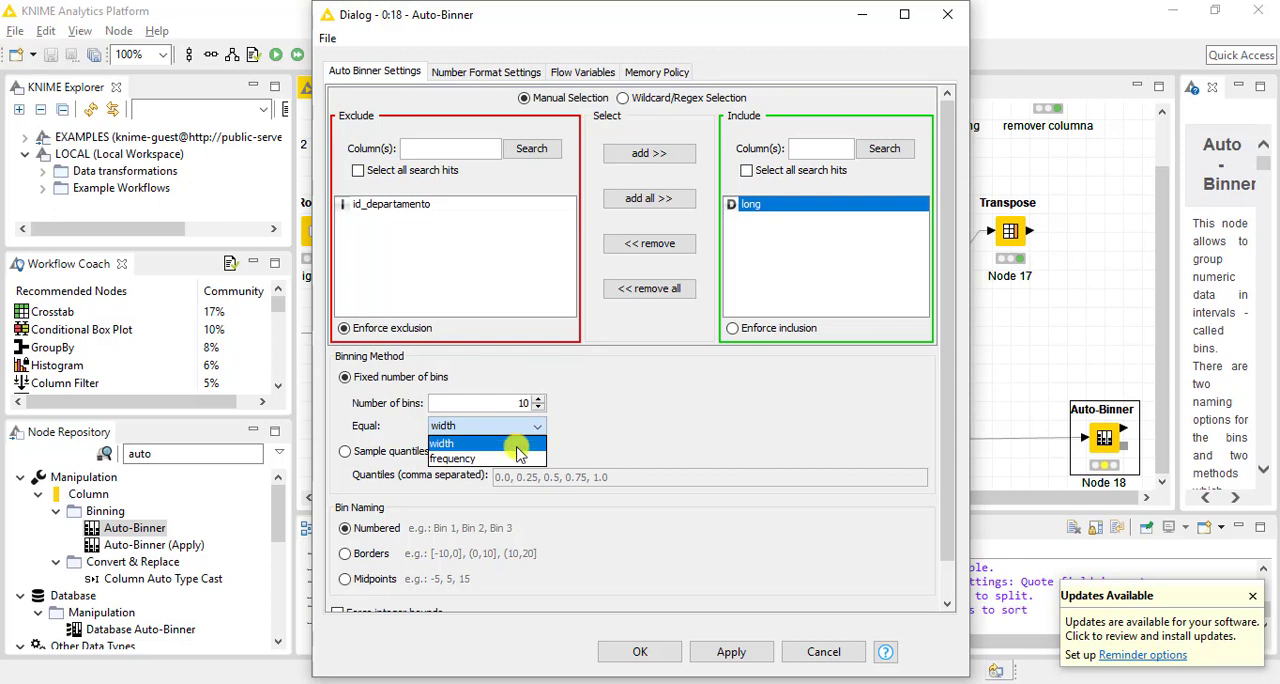
pyautogui.click(510, 458)
pyautogui.click(510, 428)
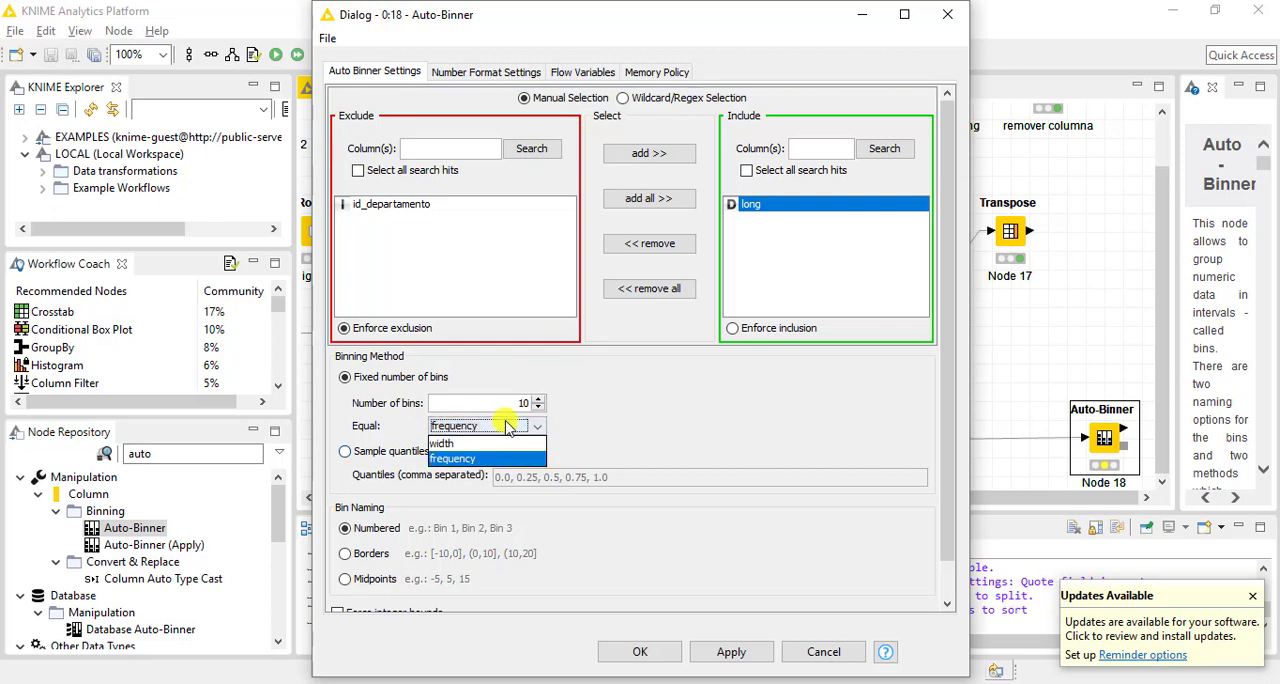
pyautogui.click(510, 458)
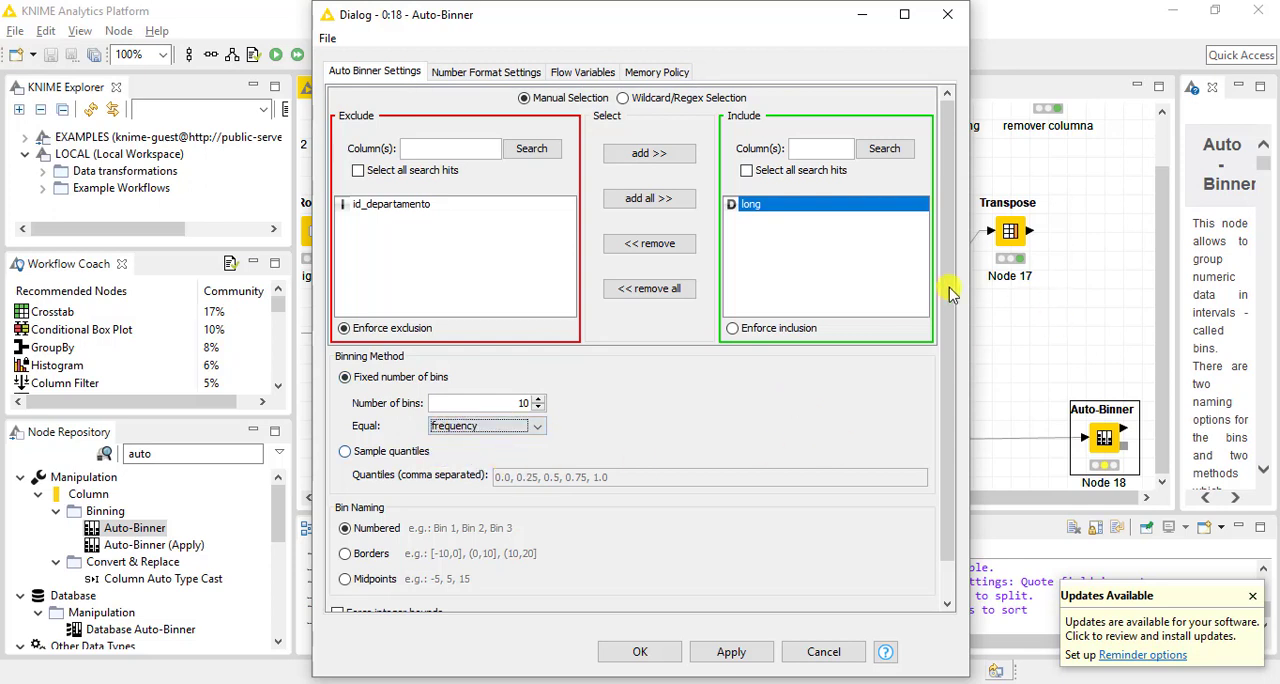
pyautogui.moveTo(945, 295); pyautogui.dragTo(900, 430)
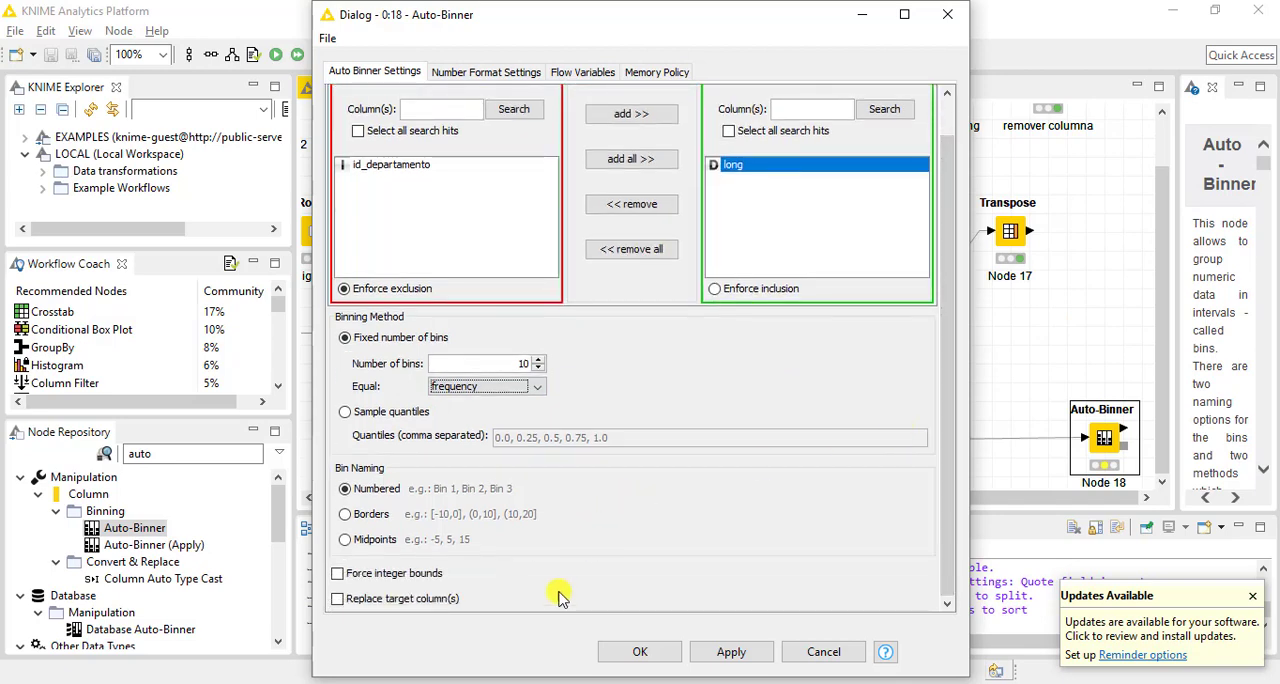
pyautogui.click(640, 651)
# Execute the Auto-Binner node and inspect its binned data table with the long [Binned] column widened and sorted ascending
pyautogui.rightClick(1108, 438)
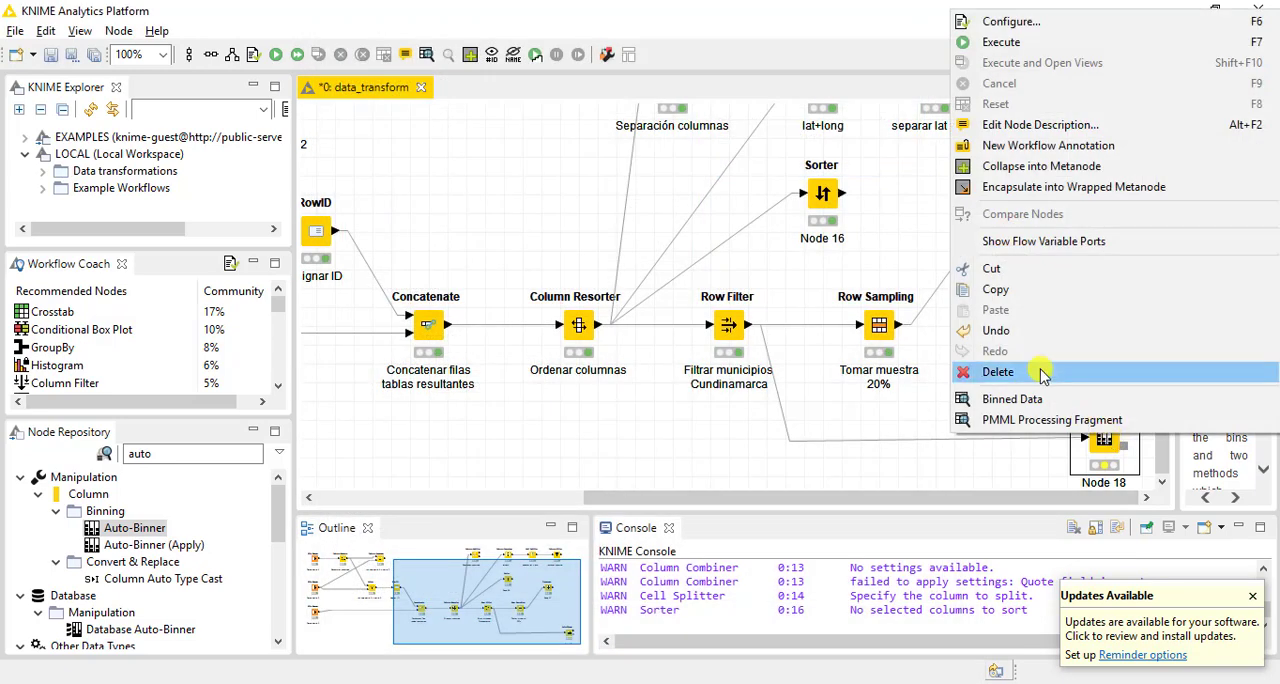
pyautogui.click(1003, 42)
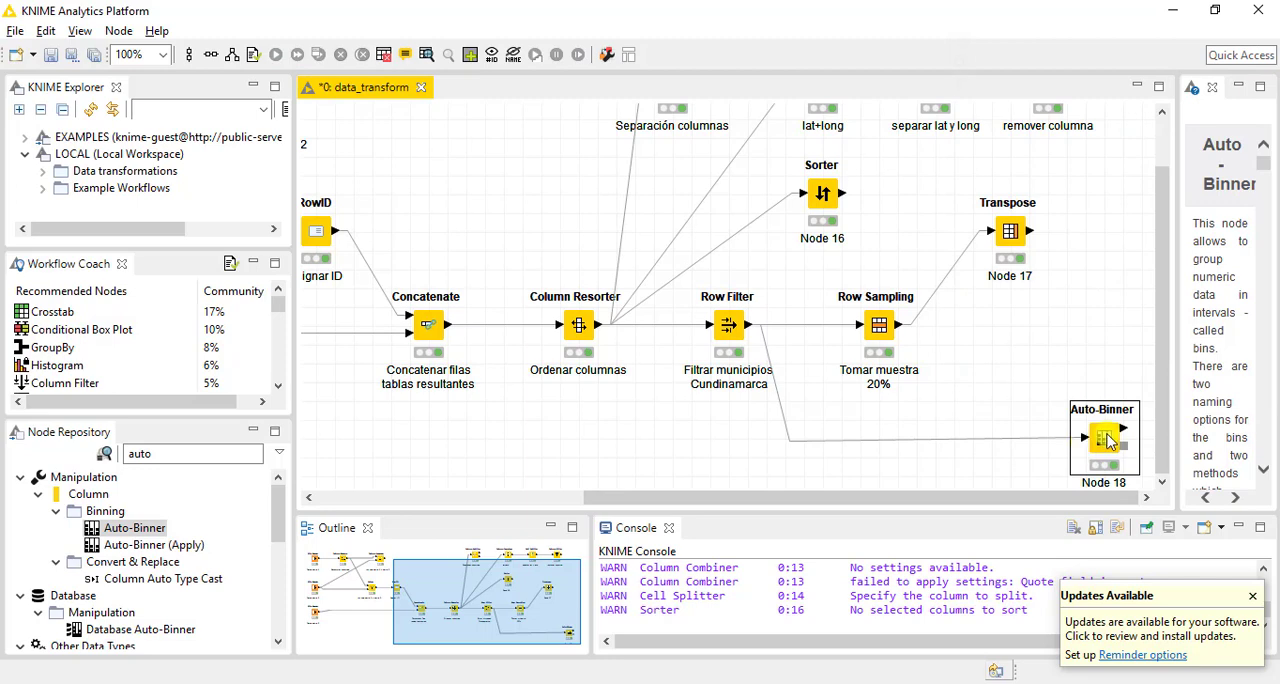
pyautogui.rightClick(1090, 445)
pyautogui.click(1055, 400)
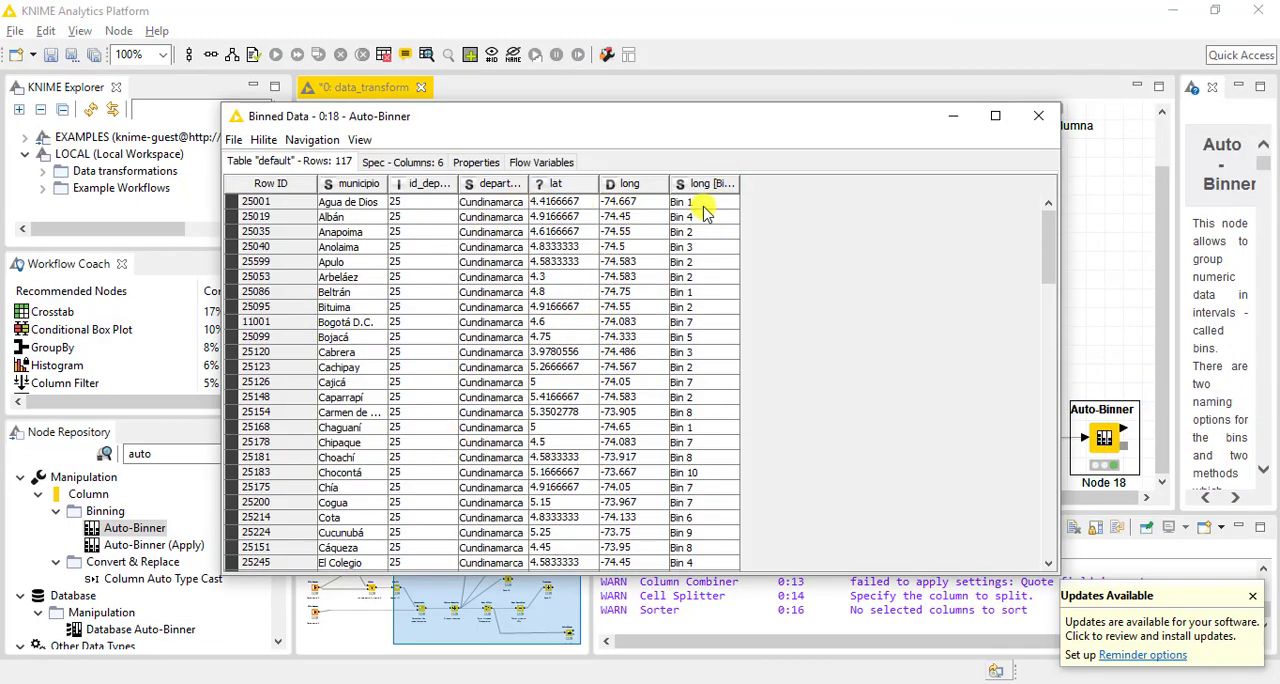
pyautogui.moveTo(742, 185); pyautogui.dragTo(824, 184)
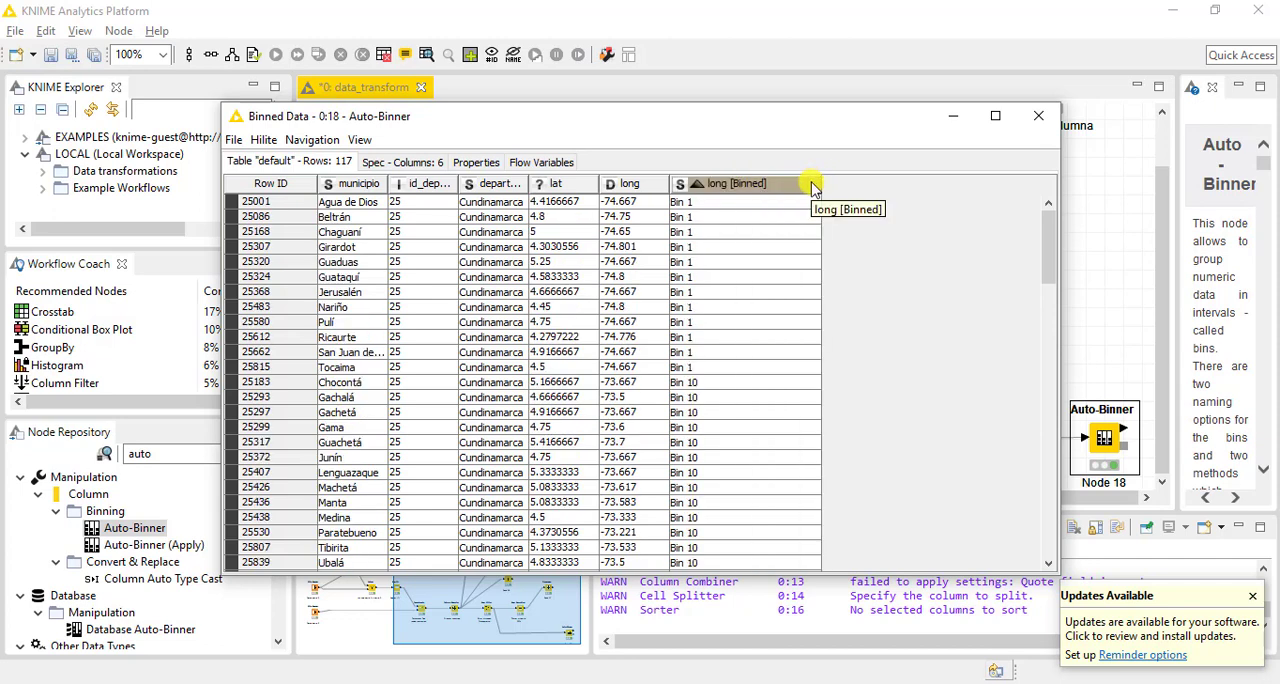
pyautogui.click(1038, 116)
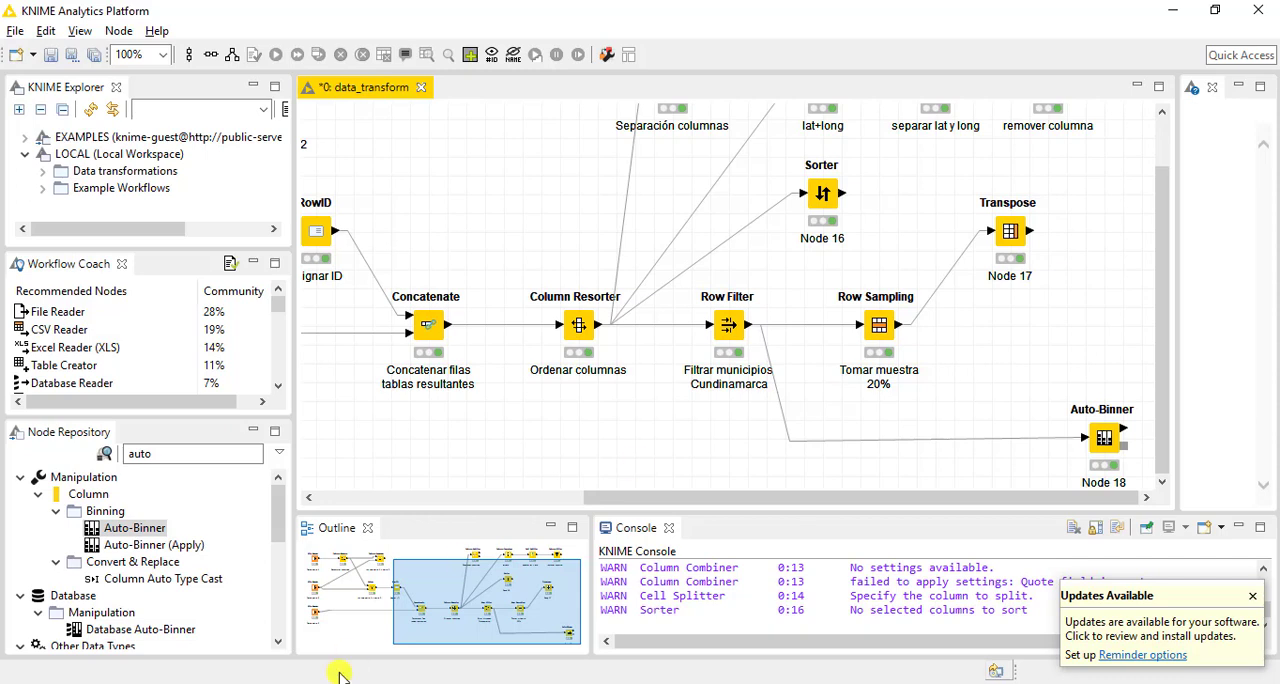
# Switch to the web browser, search Google for "knime" and open the official KNIME website
pyautogui.click(157, 683)
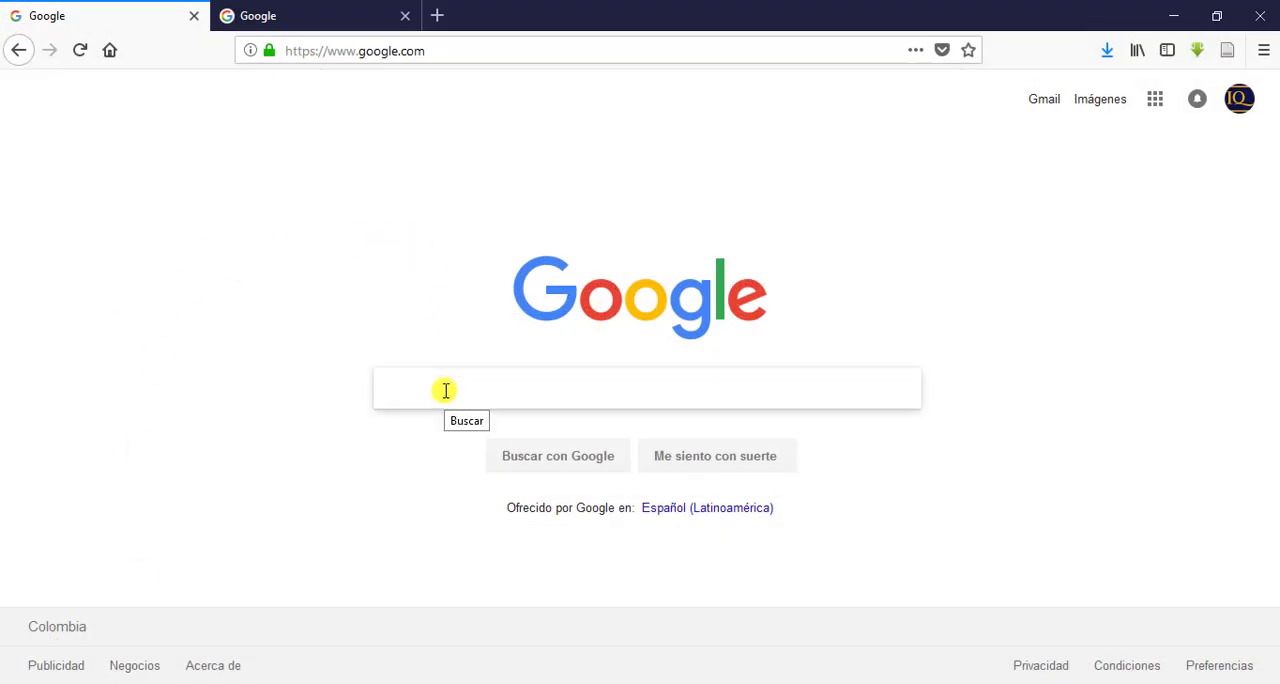
pyautogui.write('knime')
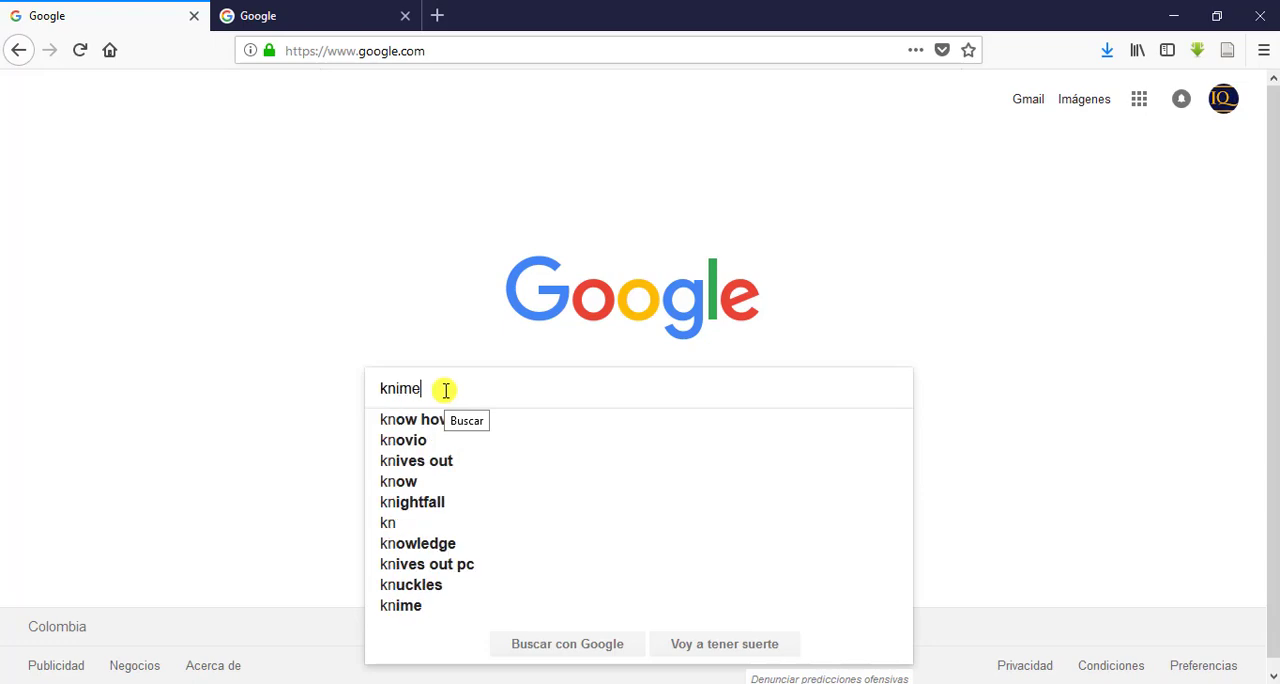
pyautogui.press('Return')
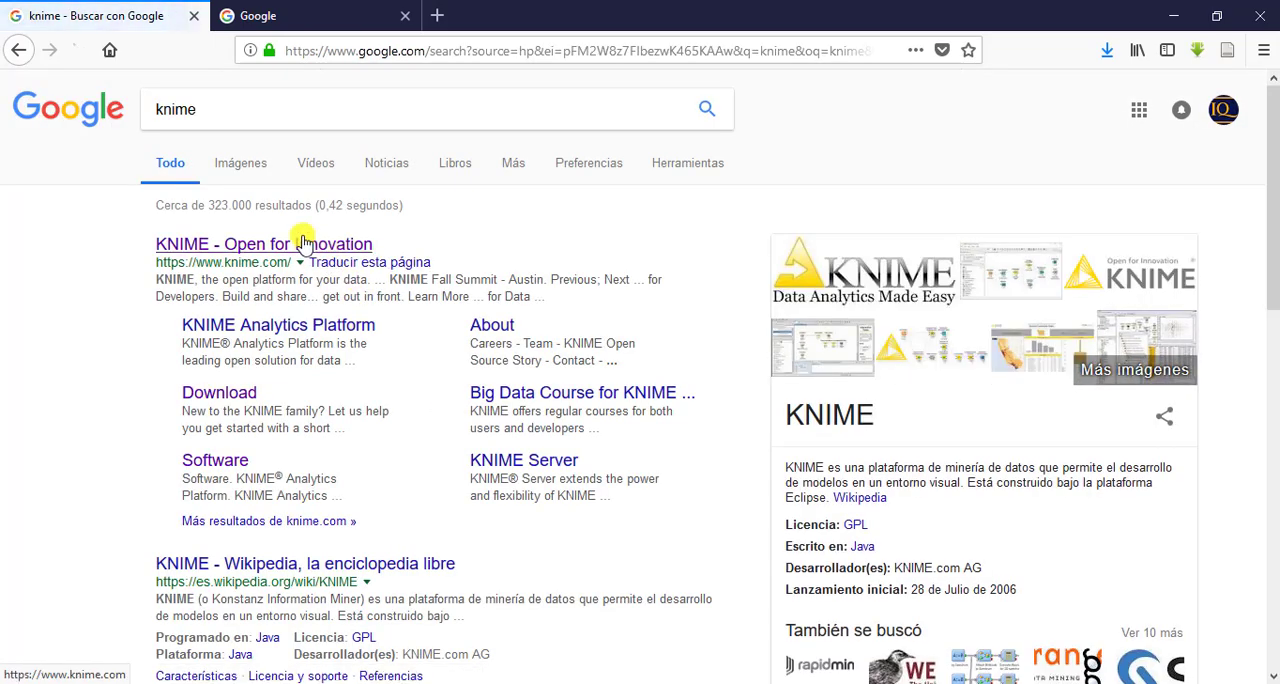
pyautogui.click(302, 240)
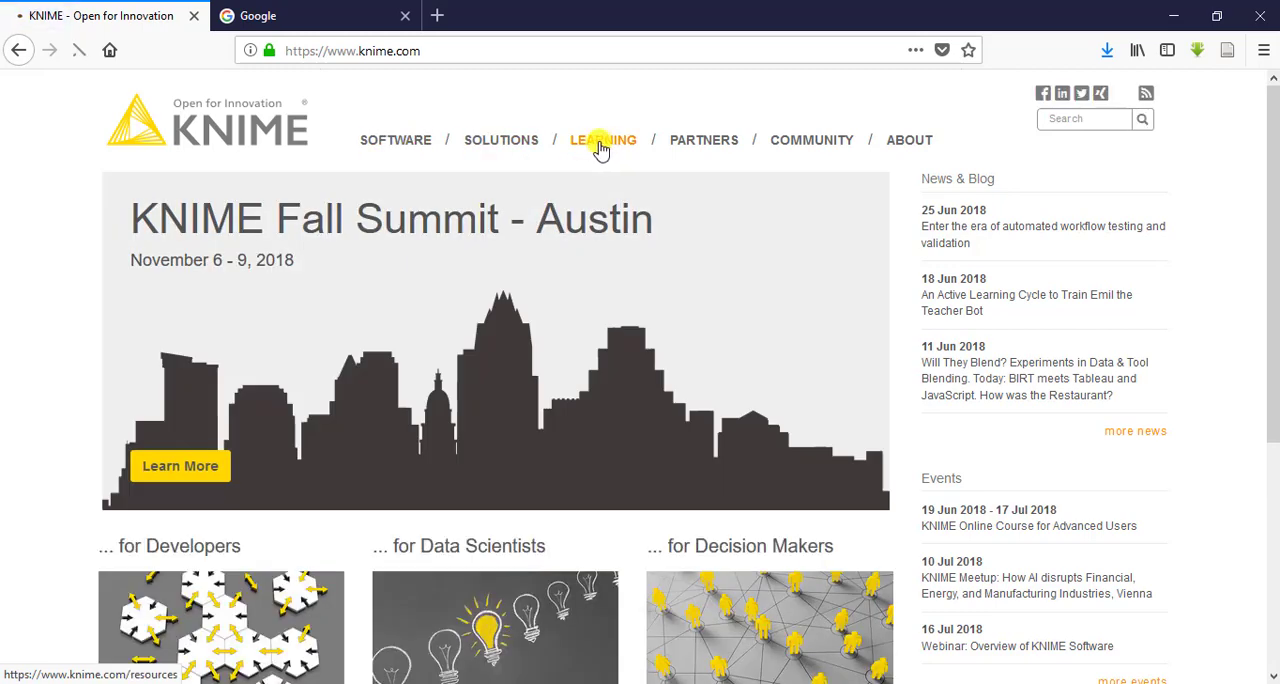
# Open the Node Guide among the KNIME learning resources and search it for "row filter"
pyautogui.click(599, 144)
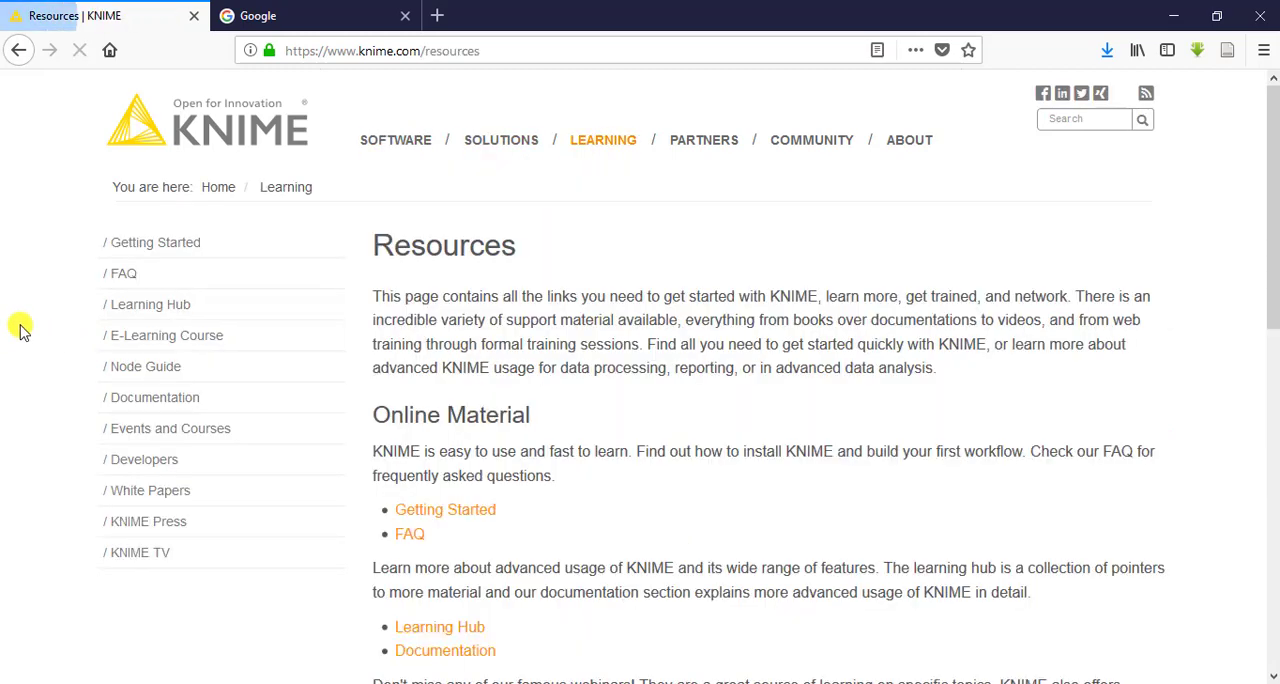
pyautogui.click(148, 372)
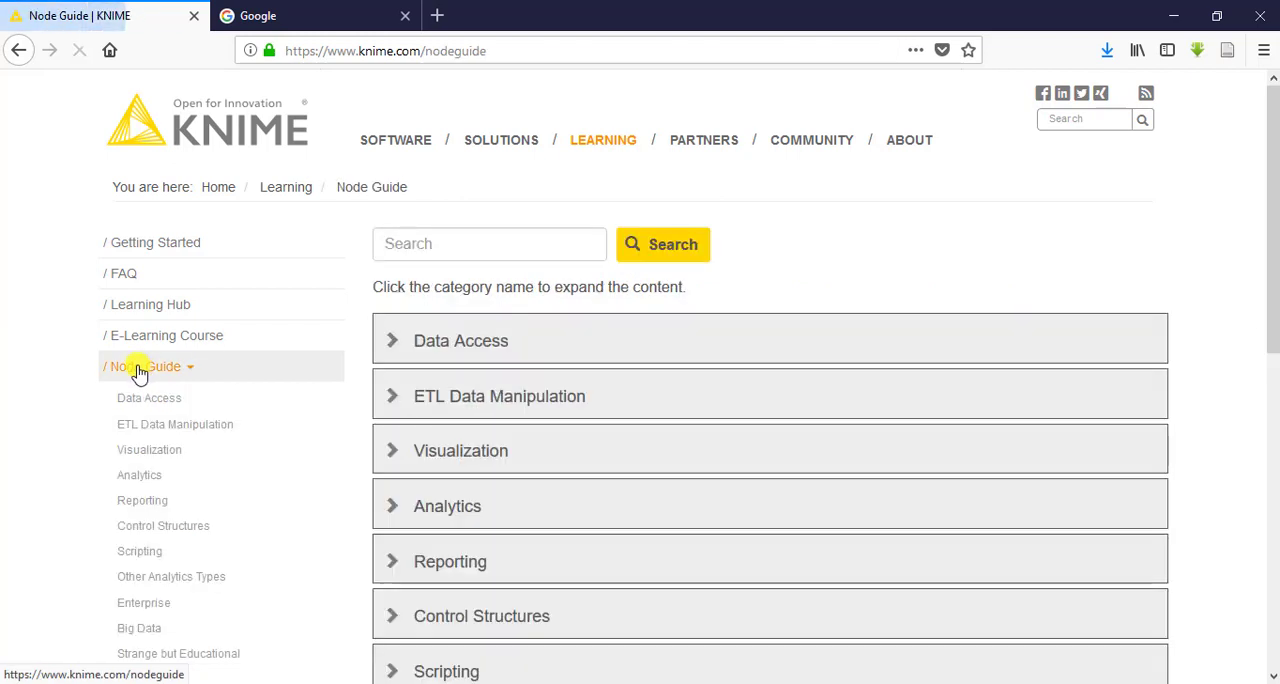
pyautogui.click(565, 243)
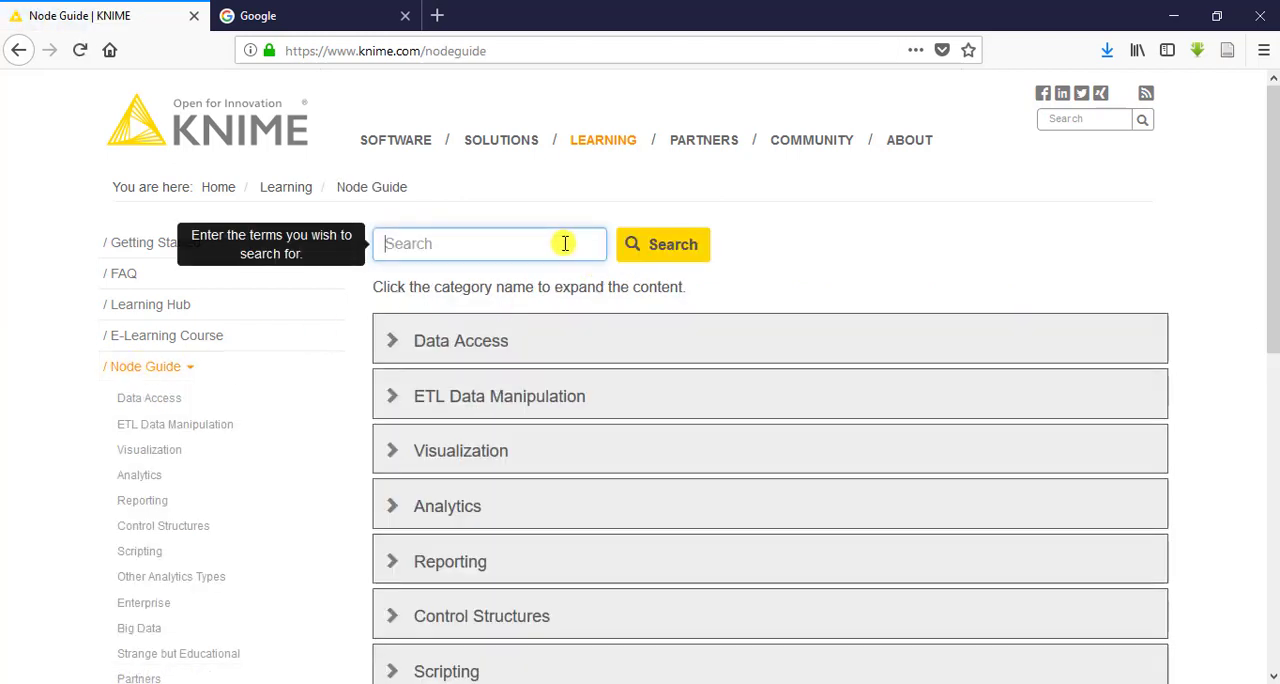
pyautogui.write('row filter')
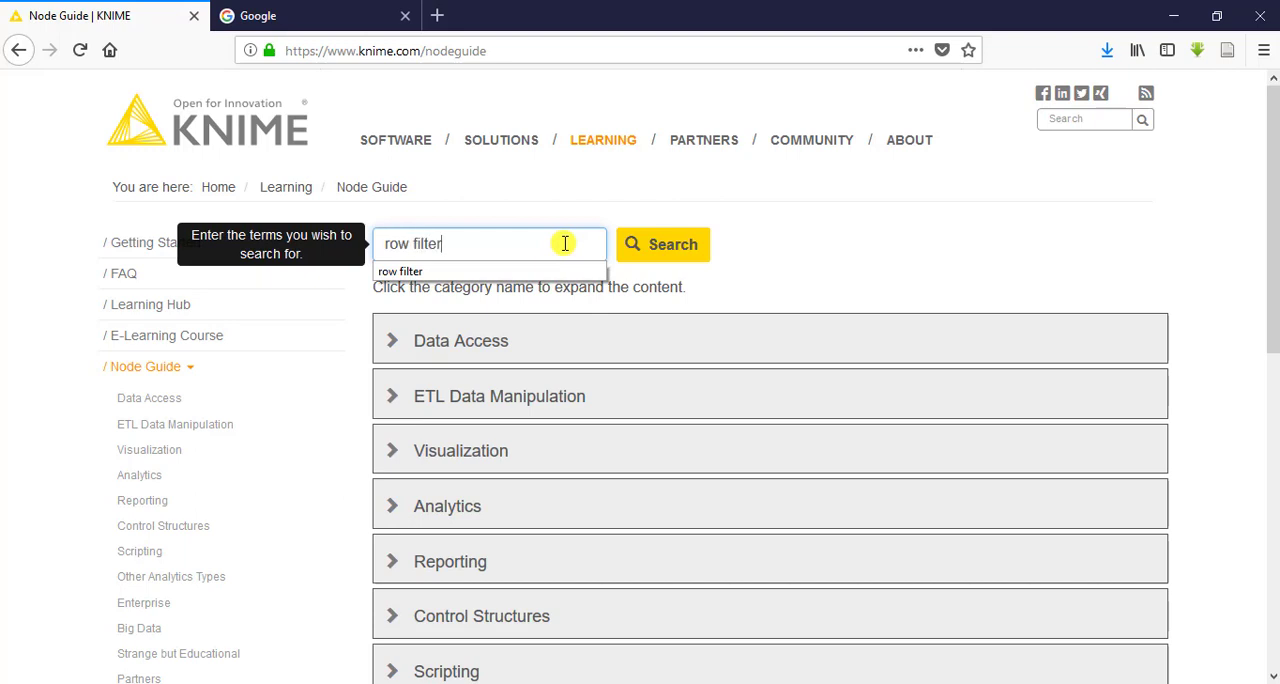
pyautogui.press('Return')
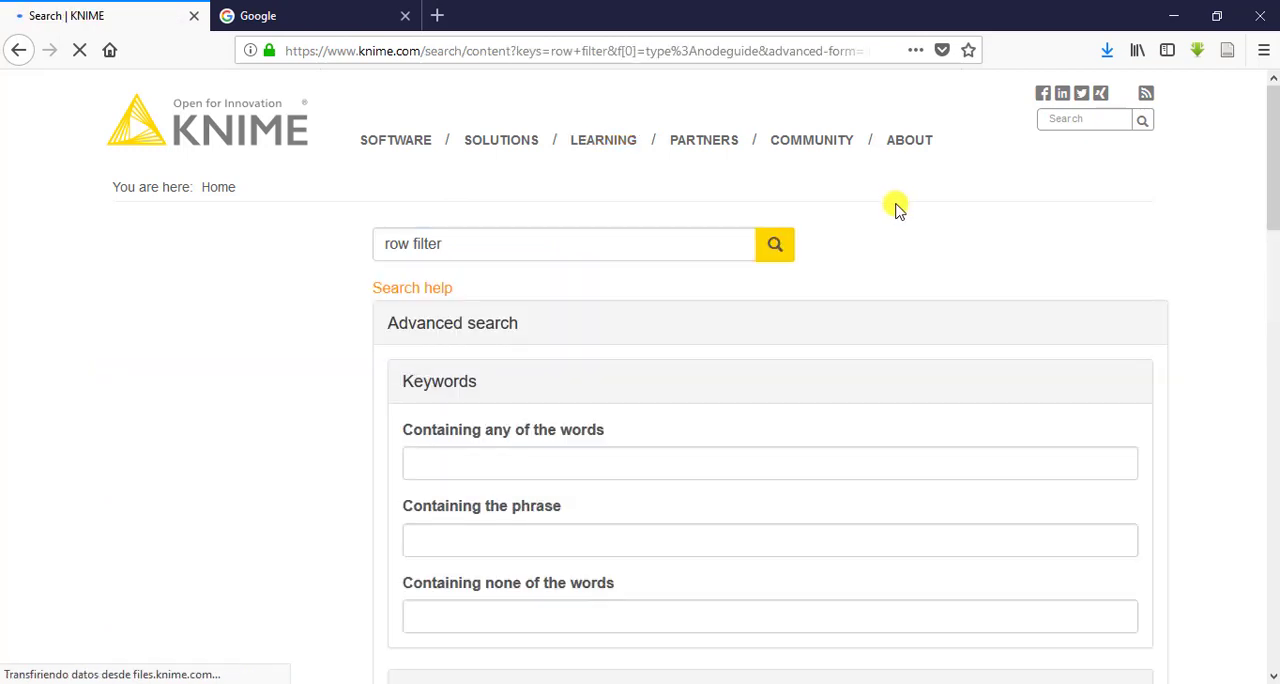
# Open the Row Filtering search result and review its example workflow, downloads and video resources
pyautogui.moveTo(1271, 149); pyautogui.dragTo(1274, 453)
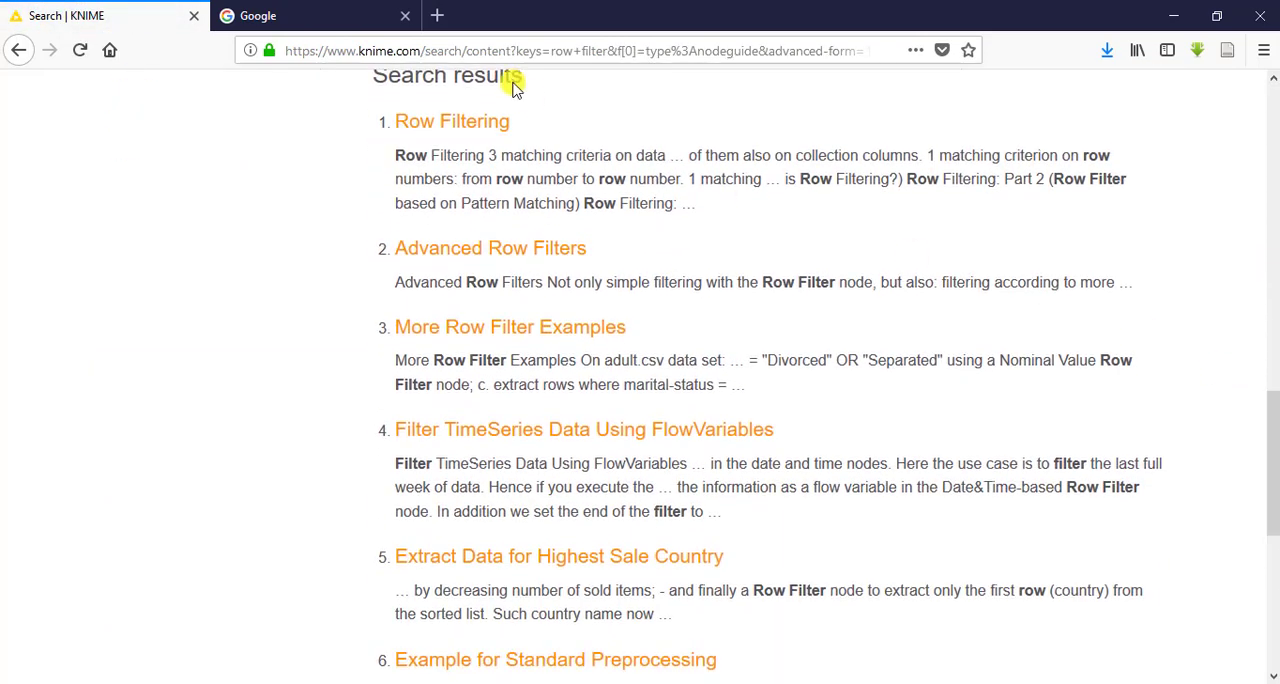
pyautogui.click(462, 133)
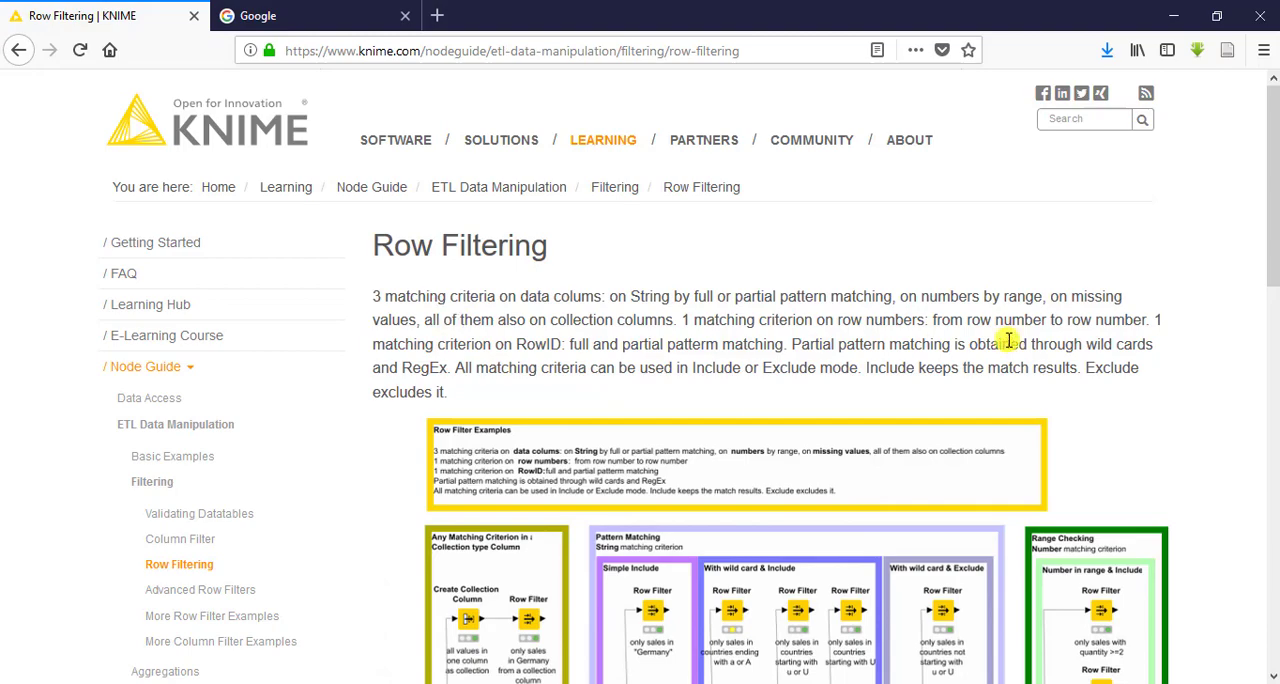
pyautogui.moveTo(1274, 165); pyautogui.dragTo(1262, 420)
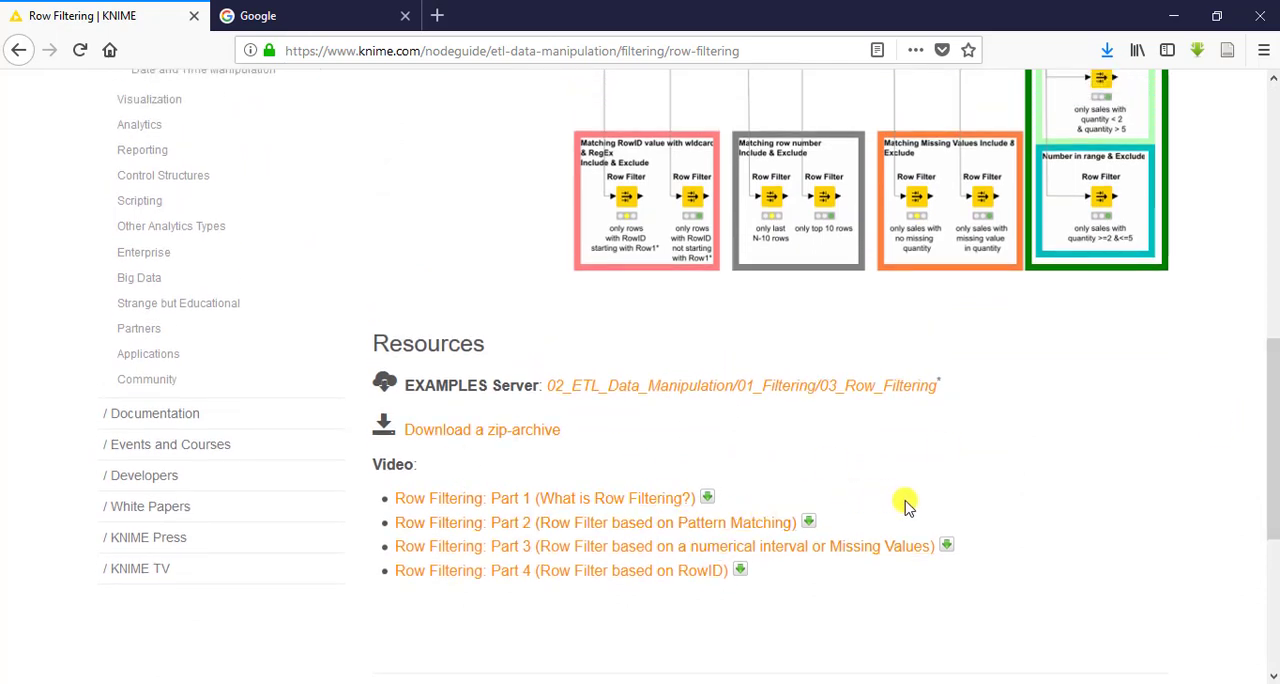
pyautogui.moveTo(1272, 423); pyautogui.dragTo(1257, 120)
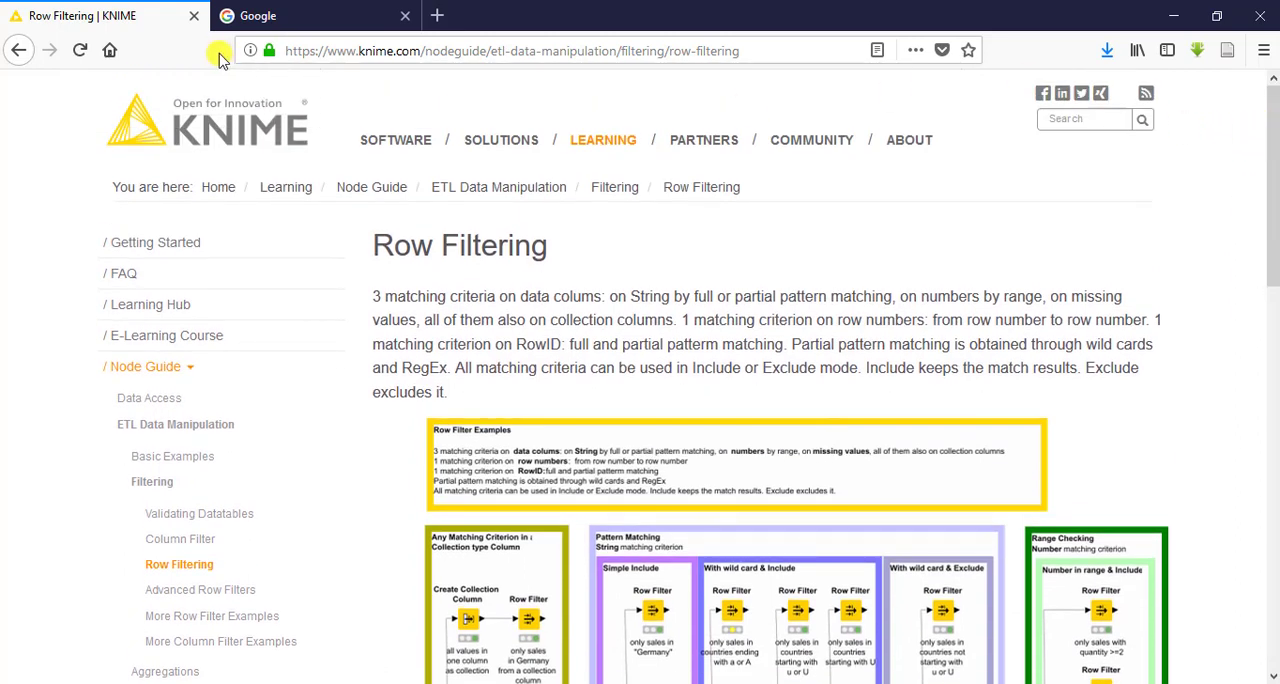
# Search Google for "knime forum" in the second browser tab and open the KNIME Community Forum to view its categories
pyautogui.click(255, 16)
pyautogui.write('kn')
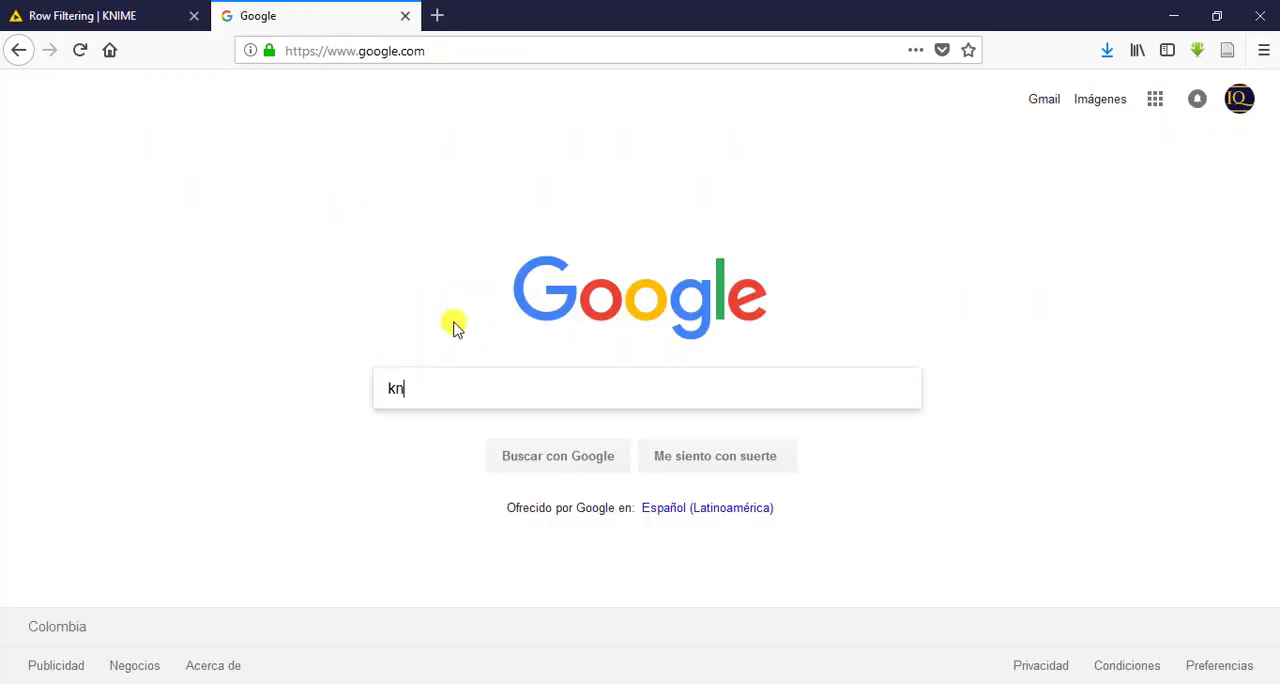
pyautogui.write('ime forum')
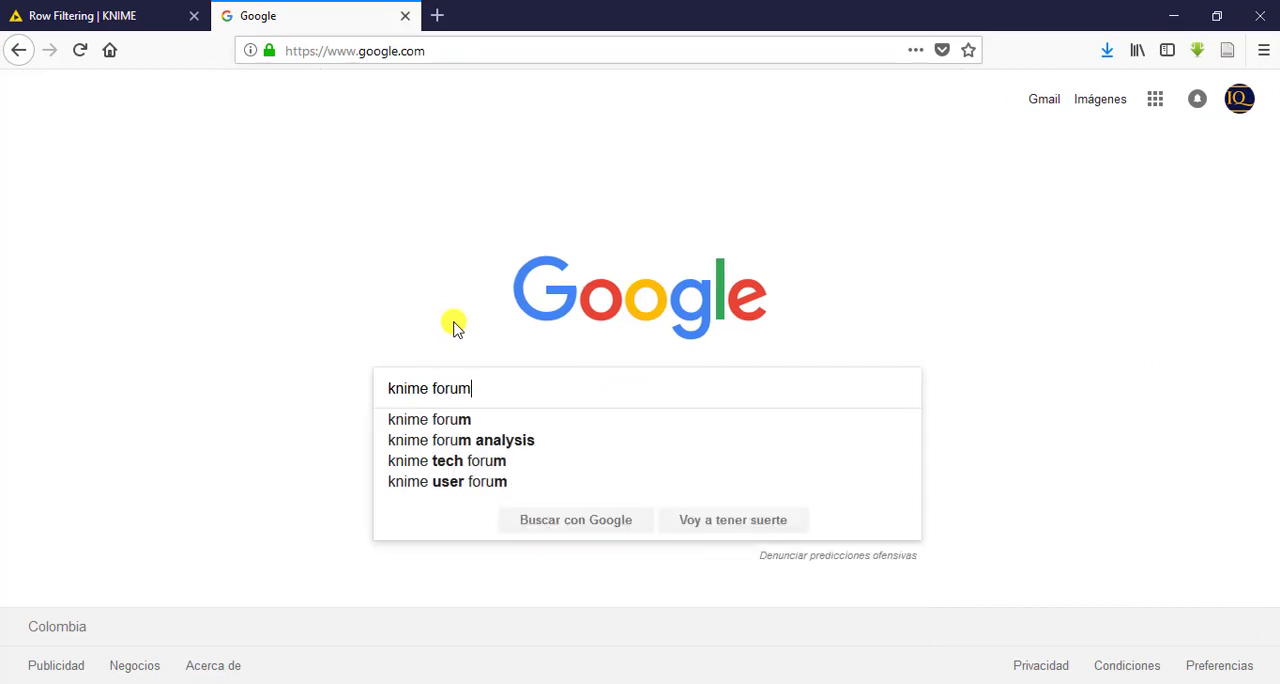
pyautogui.press('Return')
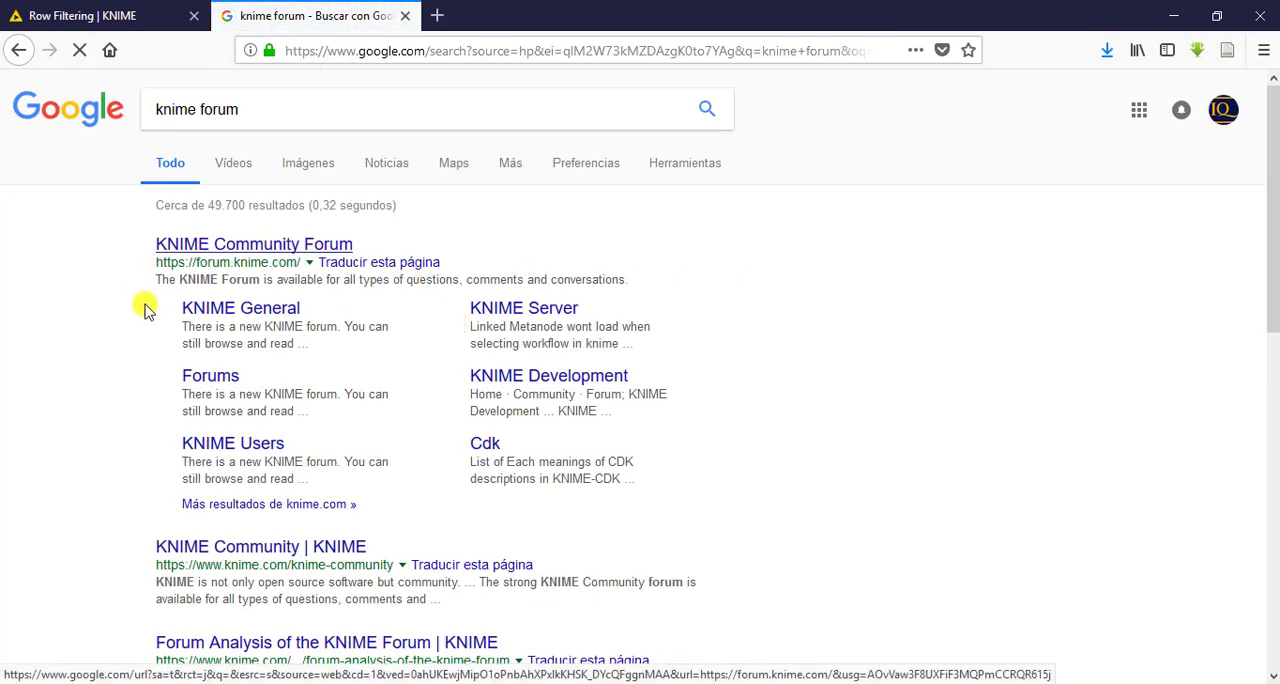
pyautogui.click(165, 243)
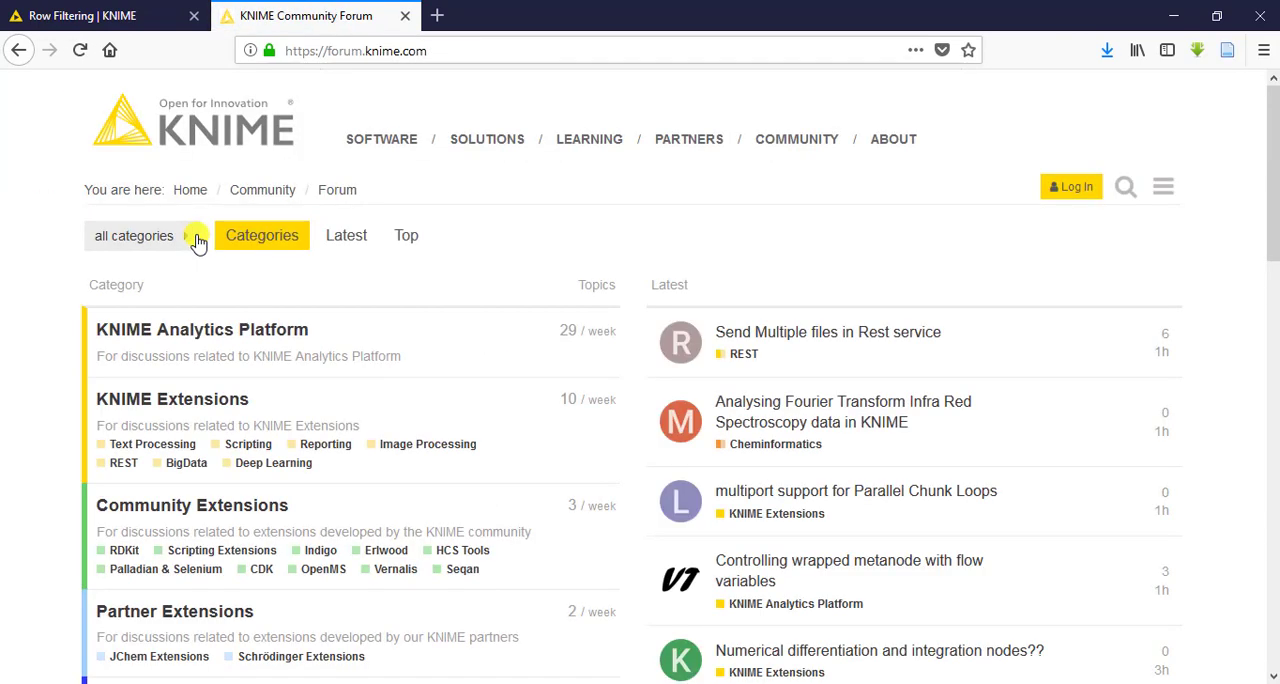
pyautogui.hotkey('ctrl', 'Tab')
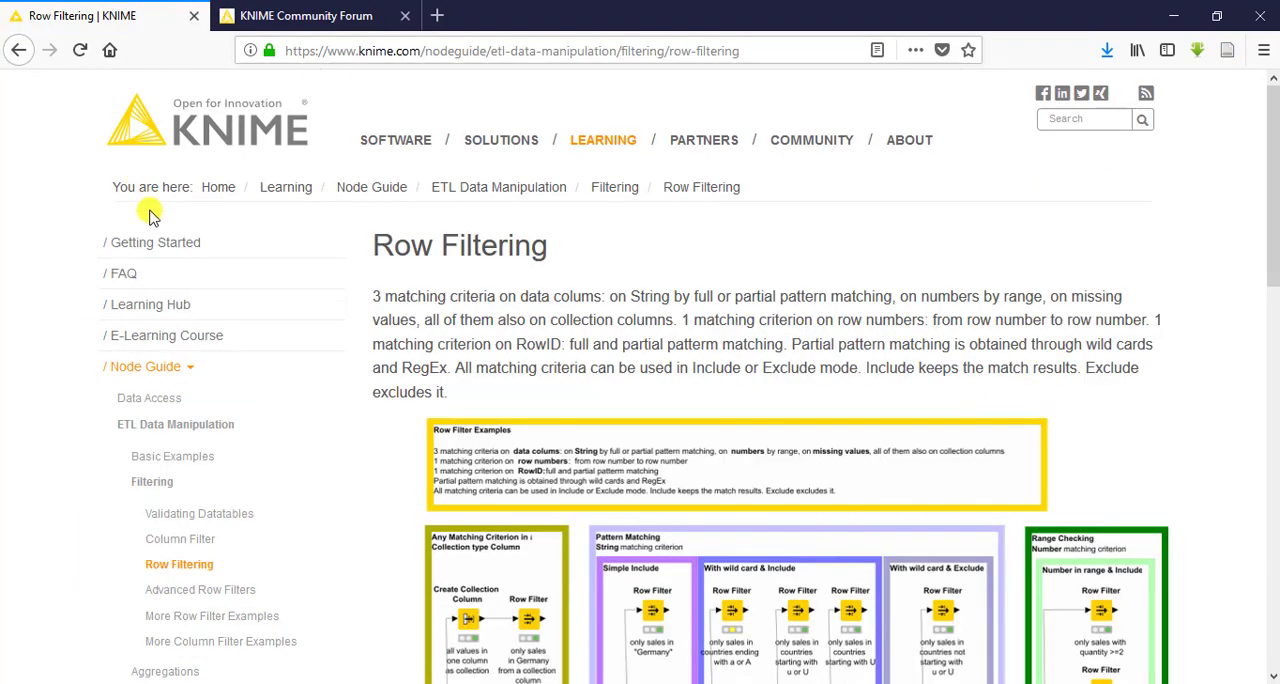
pyautogui.click(328, 12)
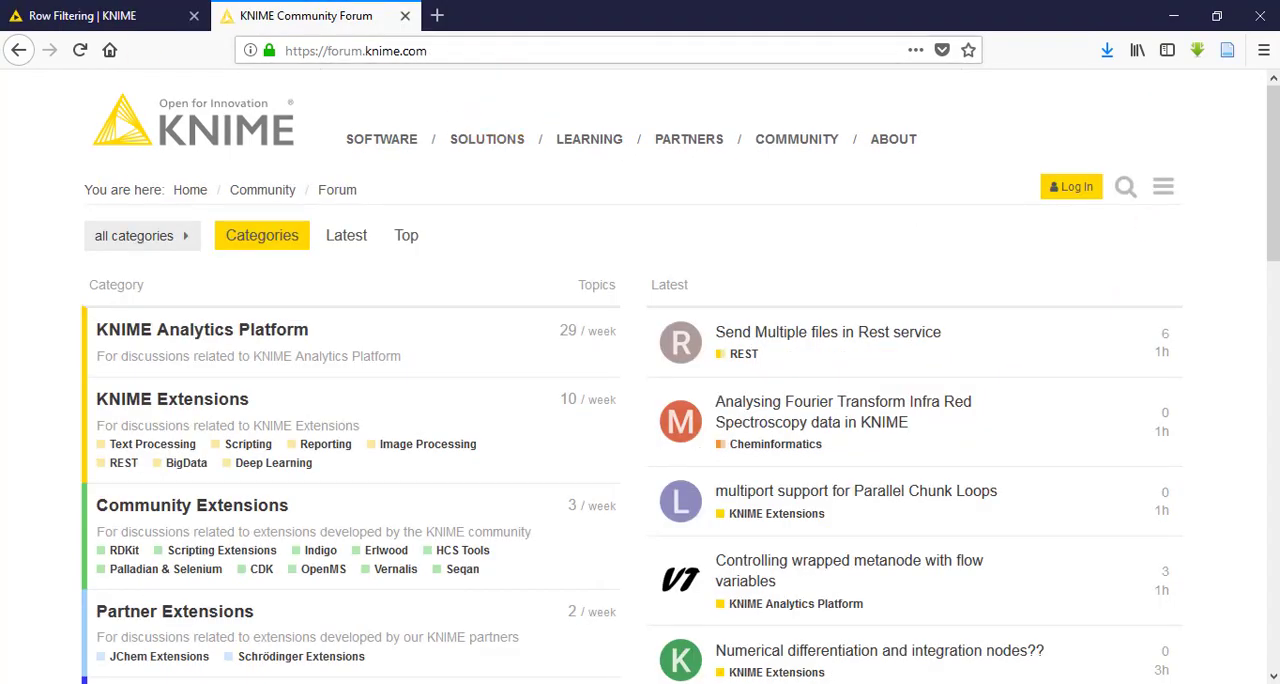
pyautogui.moveTo(1272, 156); pyautogui.dragTo(1275, 125)
# Switch to KNIME Analytics Platform and clear the Node Repository's search filter
pyautogui.click(212, 682)
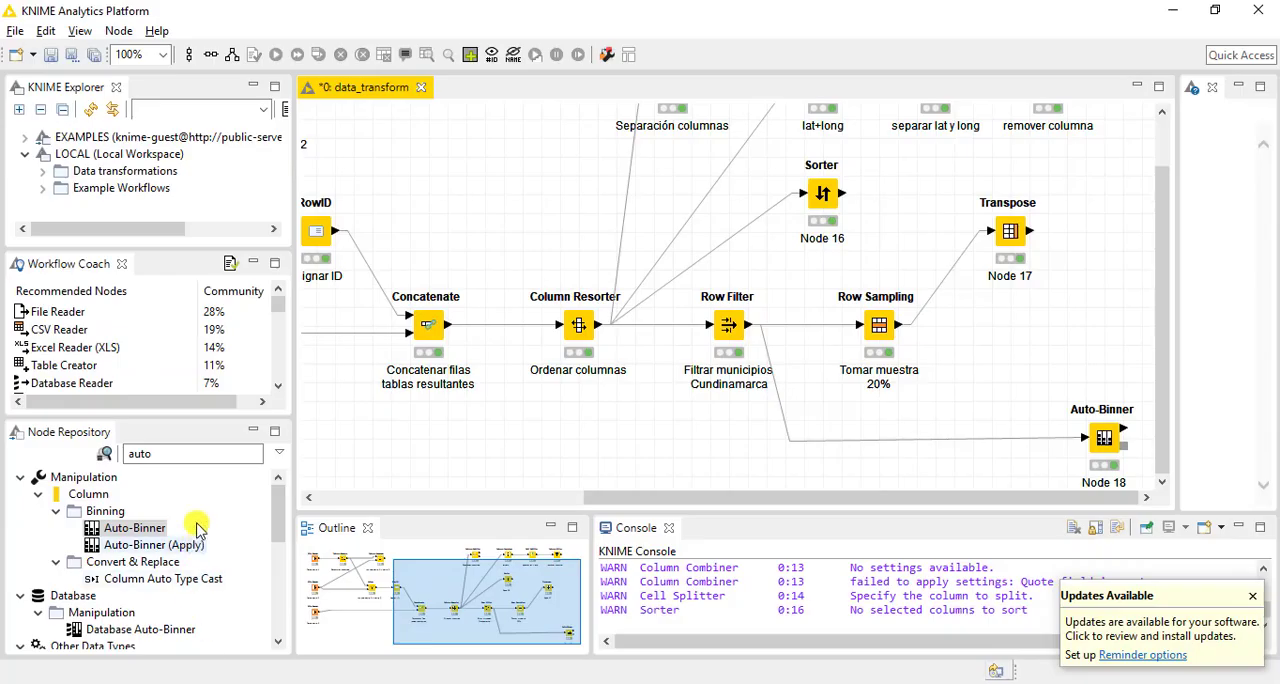
pyautogui.click(195, 454)
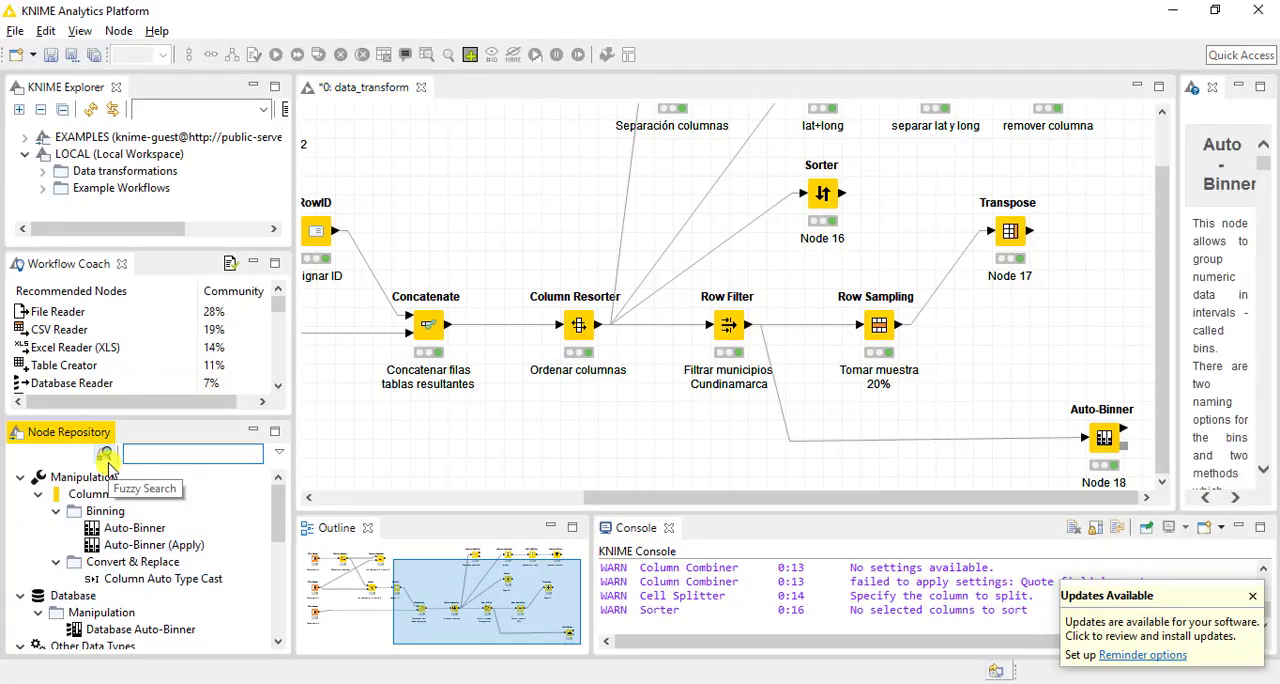
pyautogui.press('BackSpace')
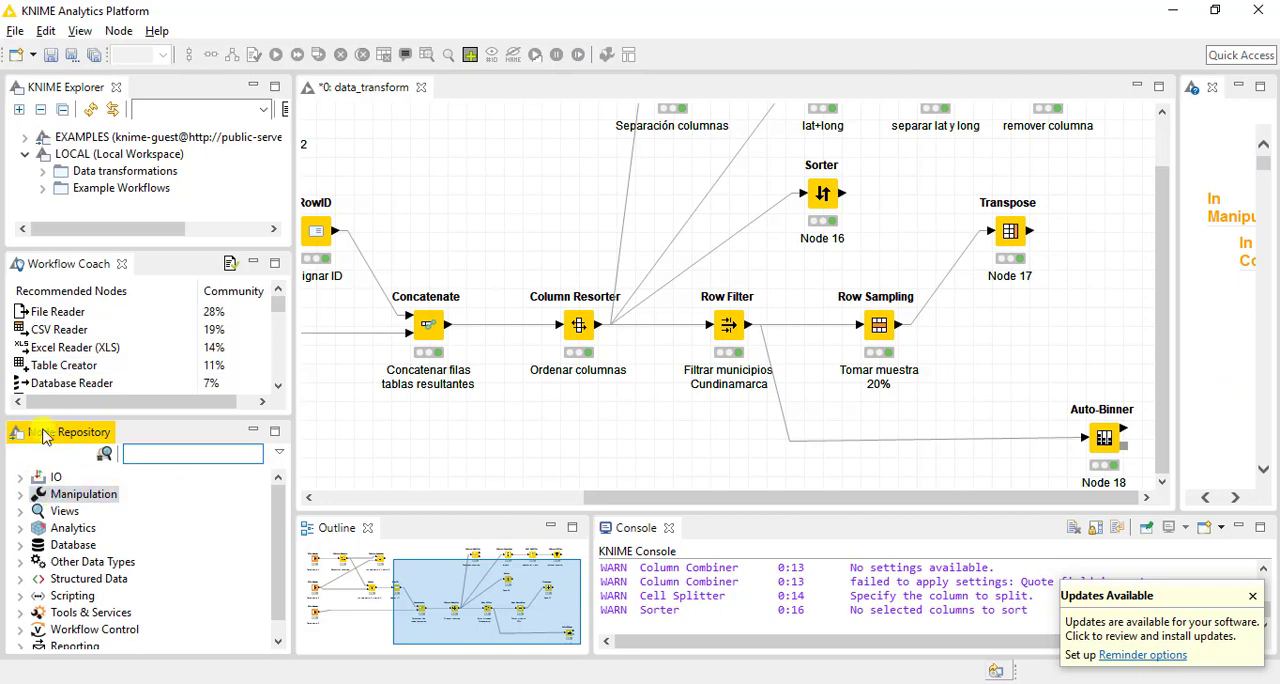
# Examine the Column Binning nodes within the Manipulation category of the Node Repository and collapse the Column group
pyautogui.click(20, 494)
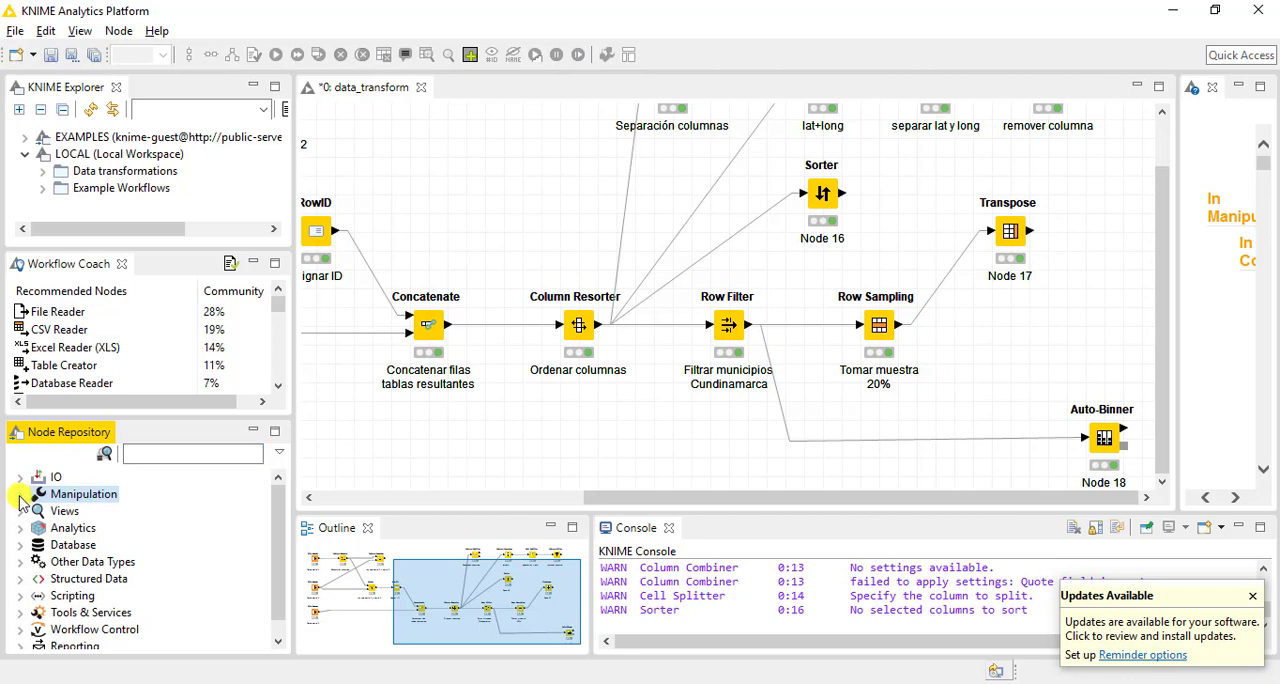
pyautogui.click(21, 495)
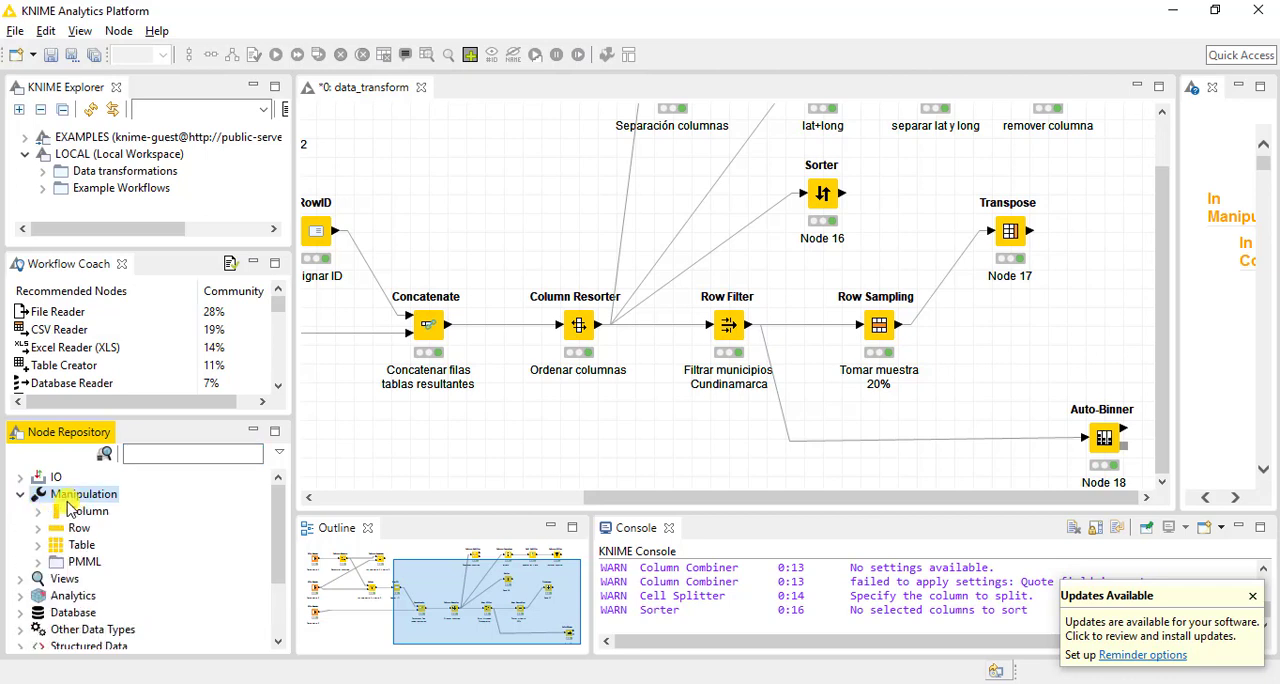
pyautogui.click(40, 511)
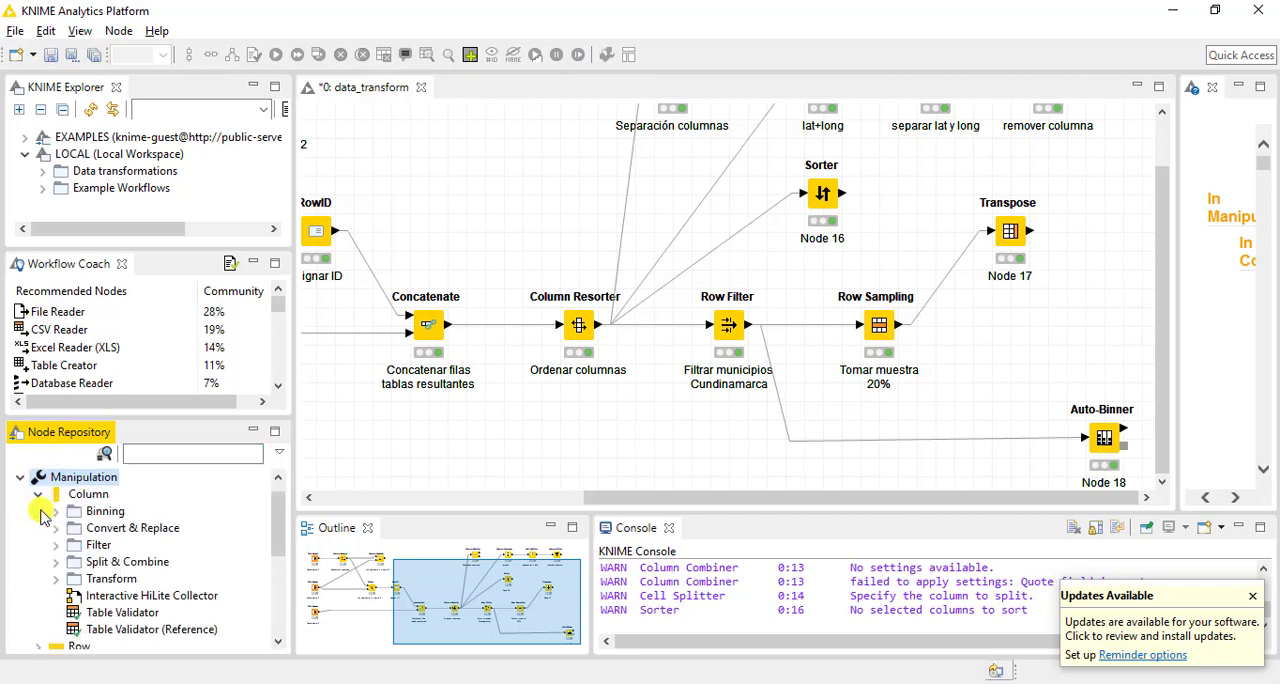
pyautogui.click(42, 507)
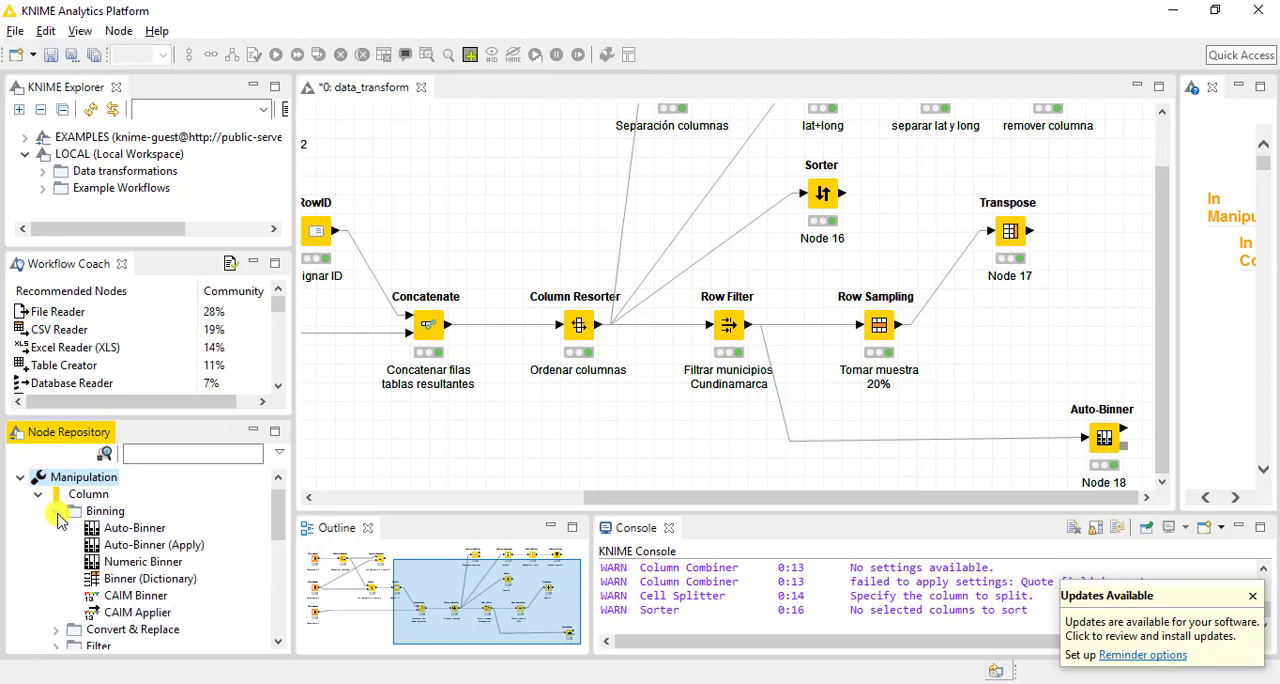
pyautogui.click(40, 505)
pyautogui.click(38, 499)
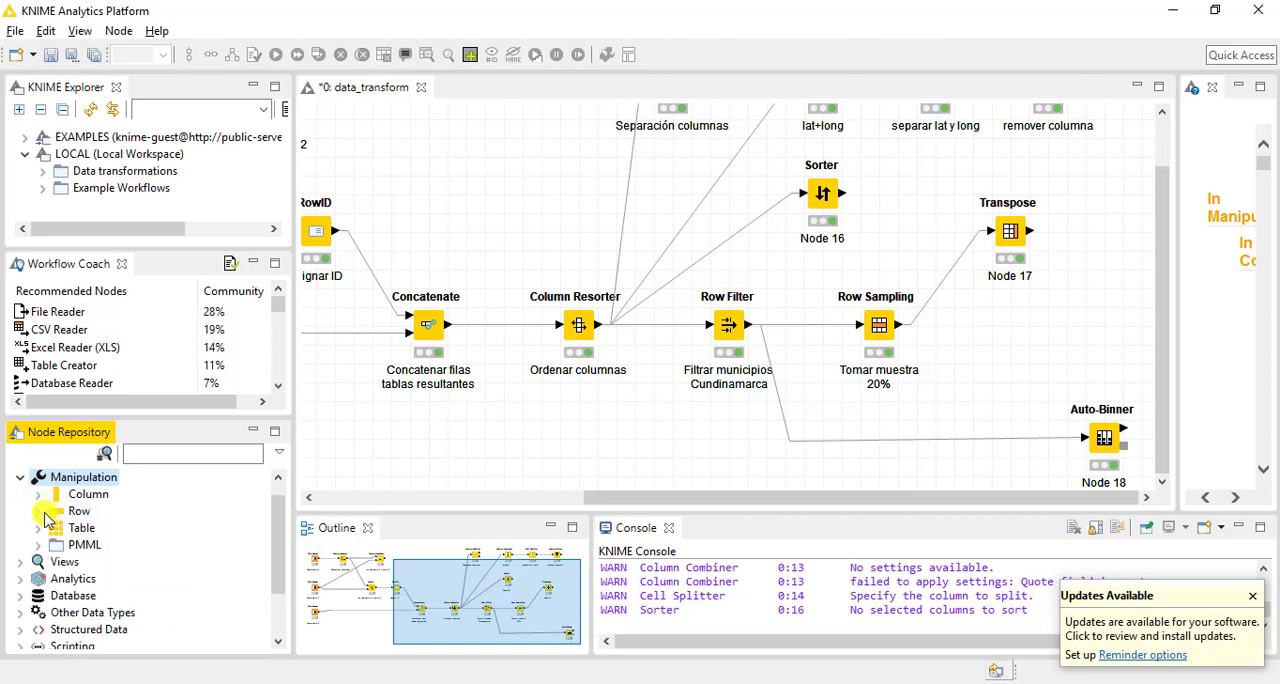
# Look through the Row and Table manipulation nodes, including the Row Filter group, and collapse the Manipulation category
pyautogui.click(39, 512)
pyautogui.click(39, 513)
pyautogui.click(40, 530)
pyautogui.click(40, 529)
pyautogui.click(39, 512)
pyautogui.click(55, 529)
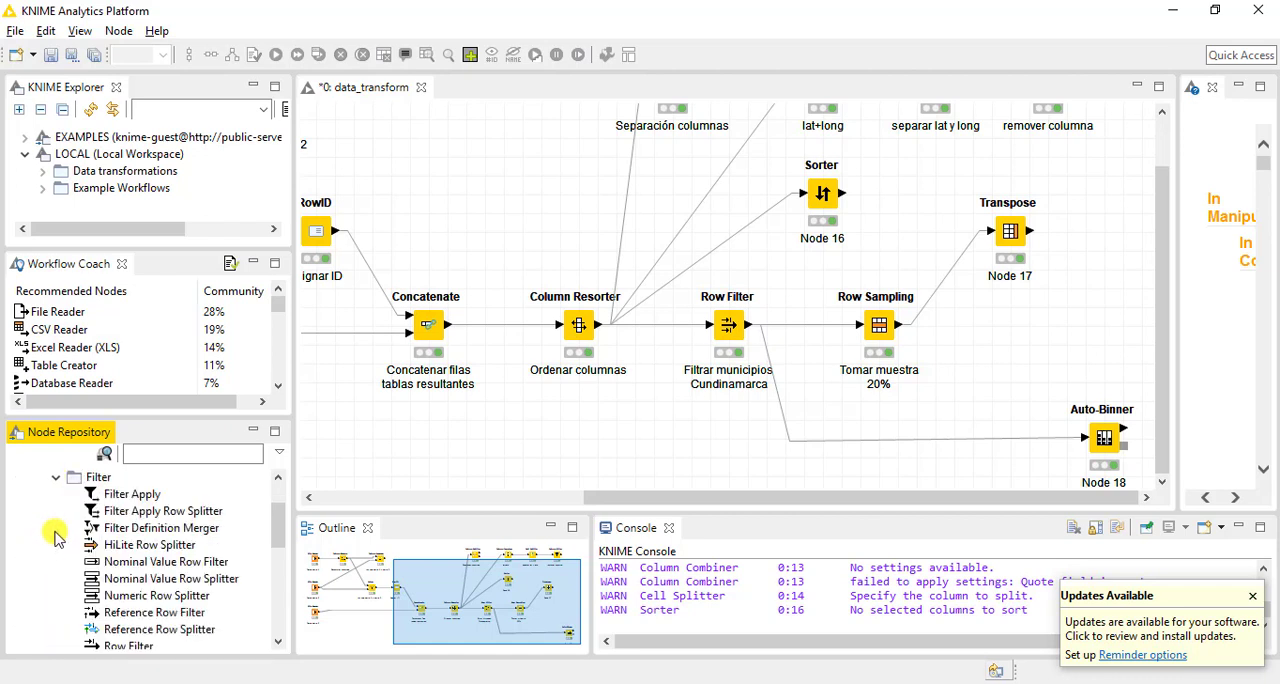
pyautogui.moveTo(278, 540); pyautogui.dragTo(277, 495)
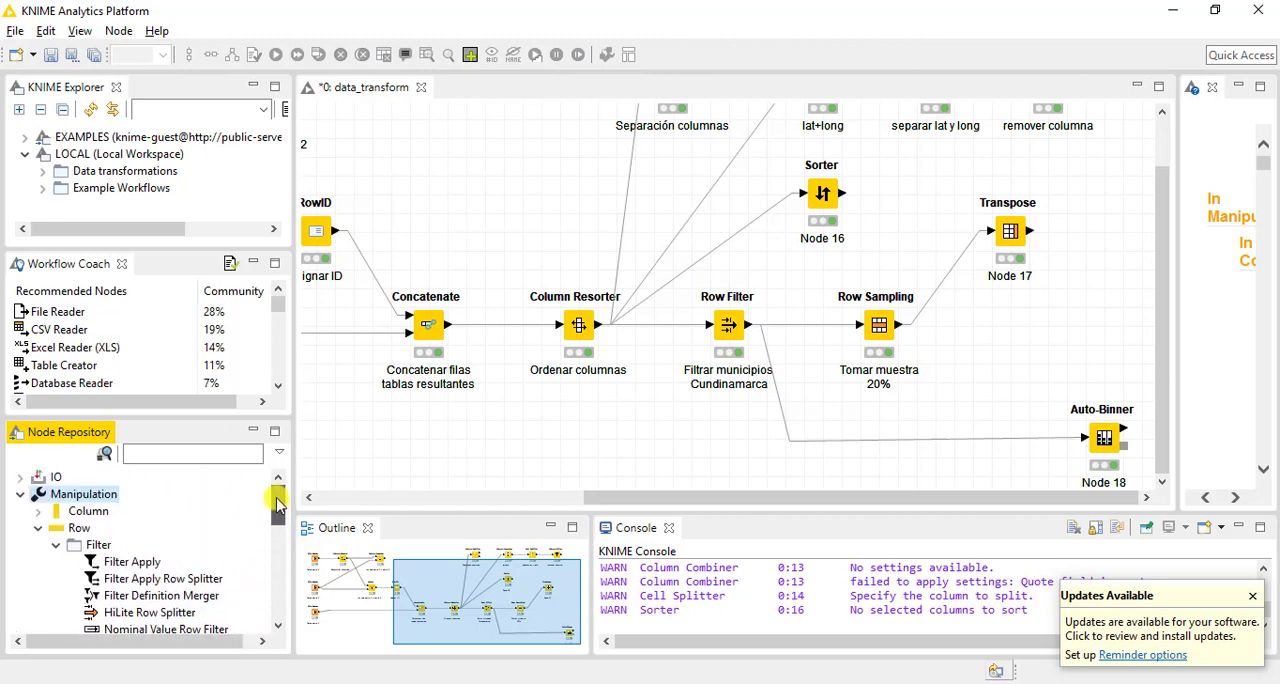
pyautogui.click(56, 546)
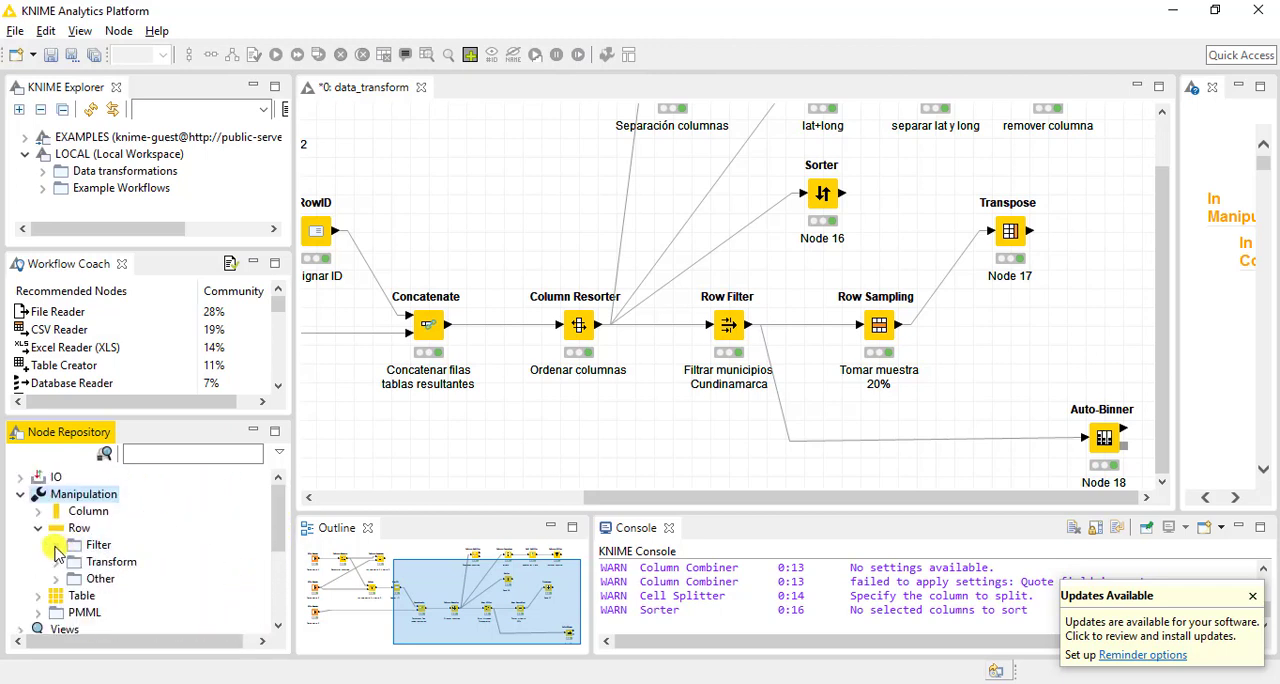
pyautogui.click(38, 527)
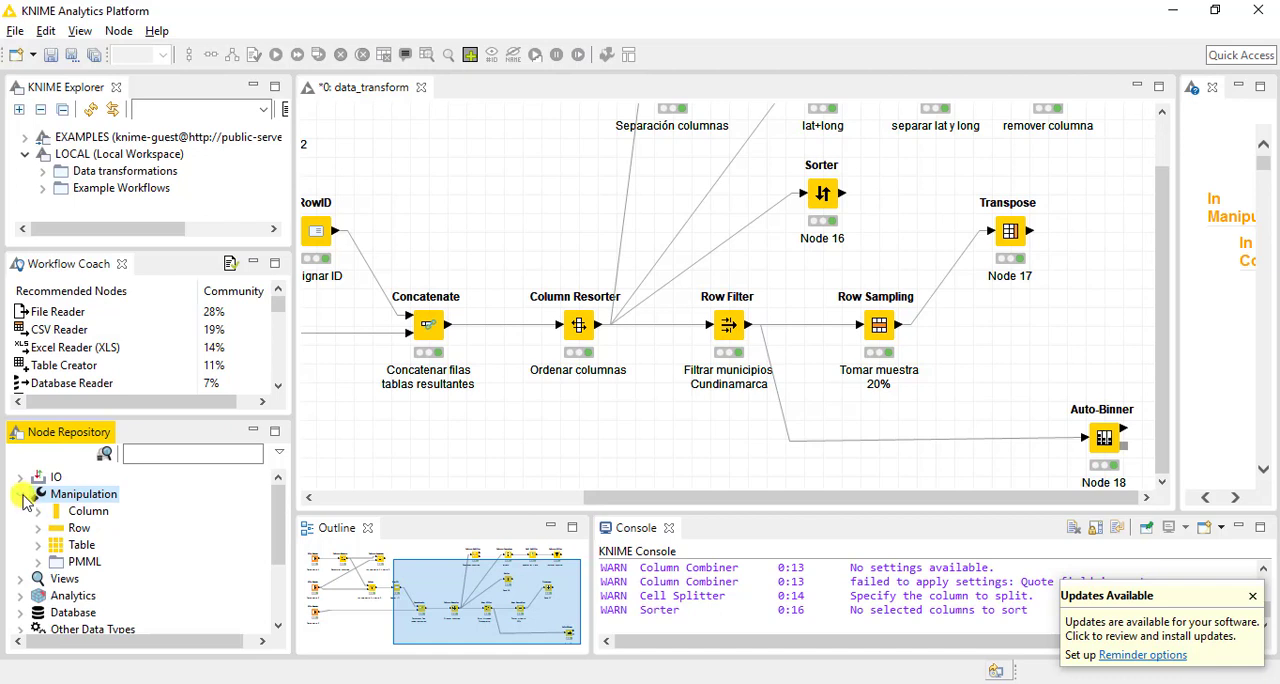
pyautogui.click(27, 496)
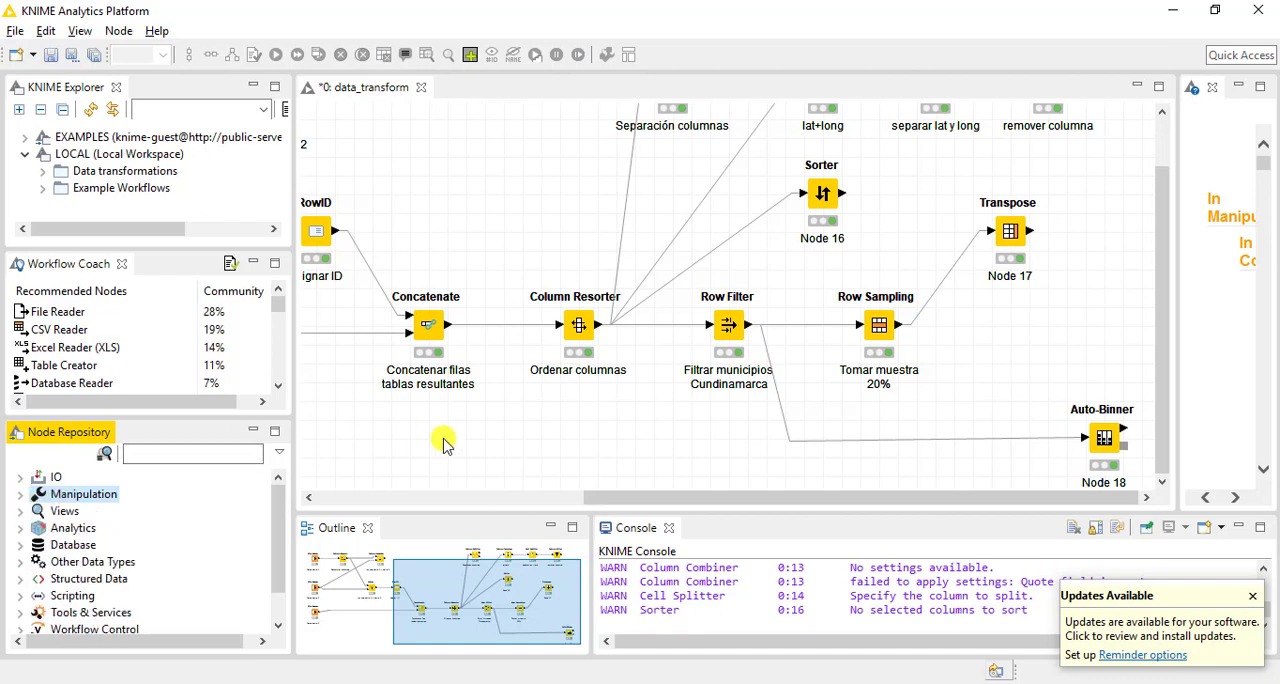
# Label the Sorter node "Ordenamiento dep asc - mun des"
pyautogui.moveTo(1160, 305); pyautogui.dragTo(1103, 230)
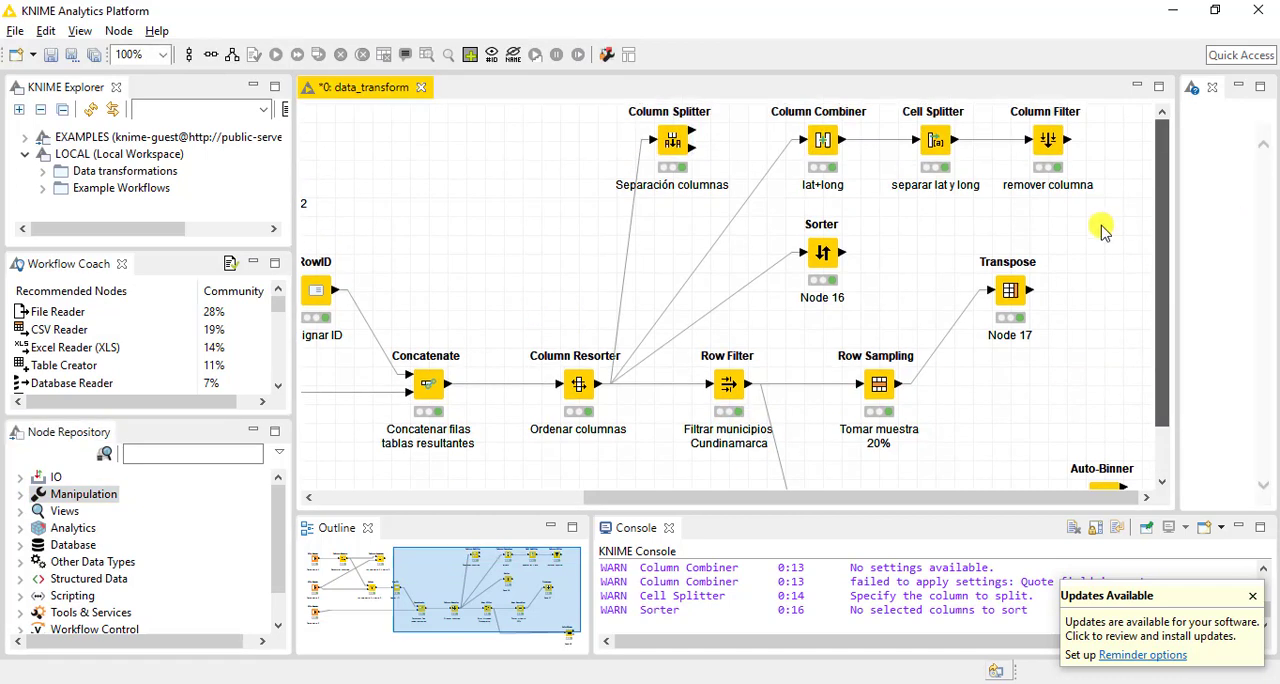
pyautogui.doubleClick(825, 297)
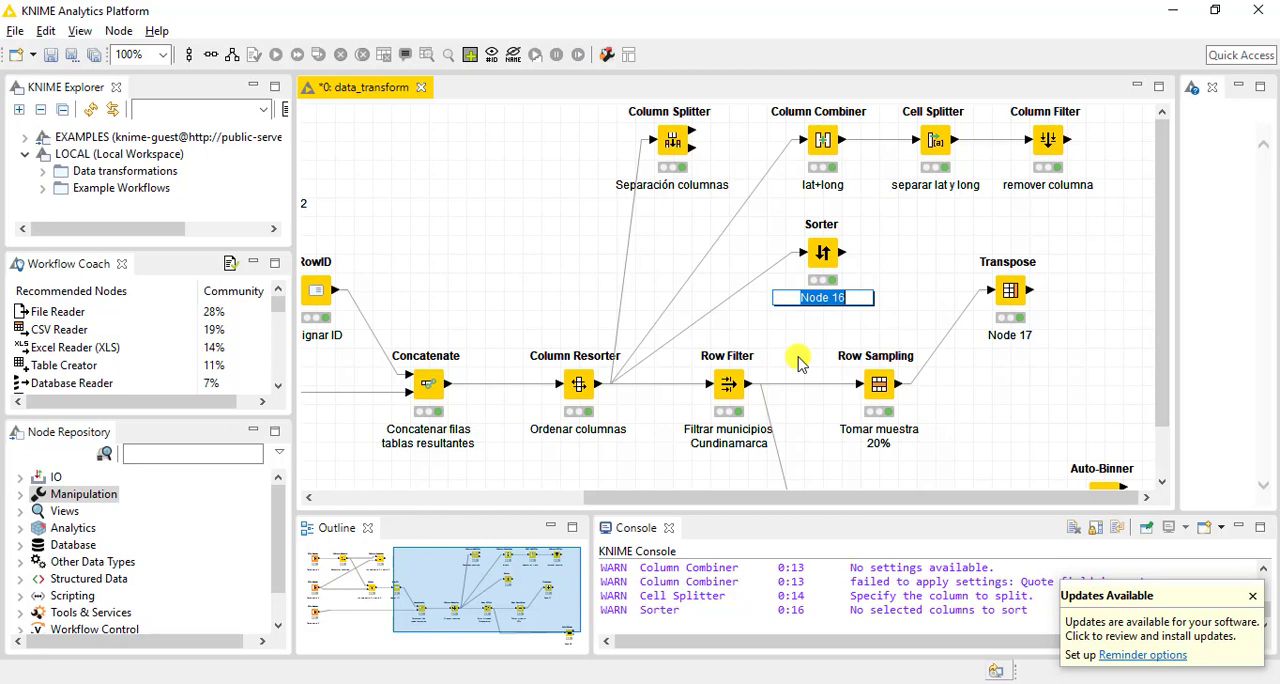
pyautogui.write('Ordenamiento')
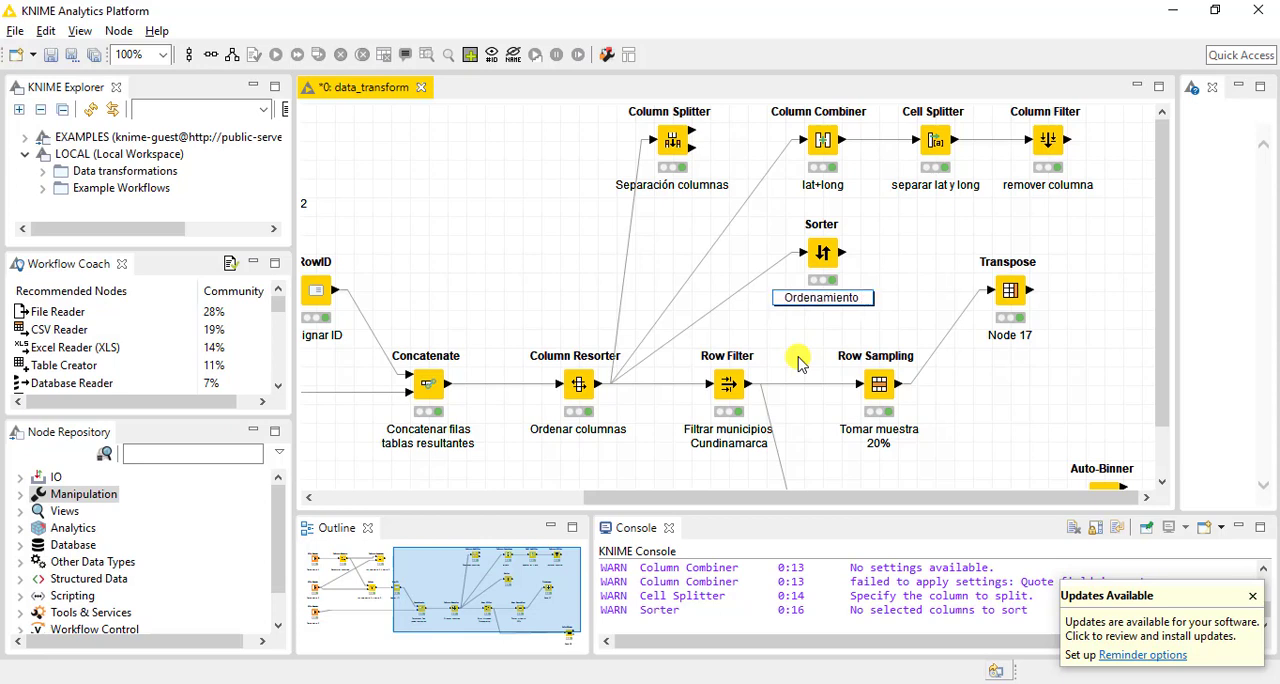
pyautogui.write(' dep')
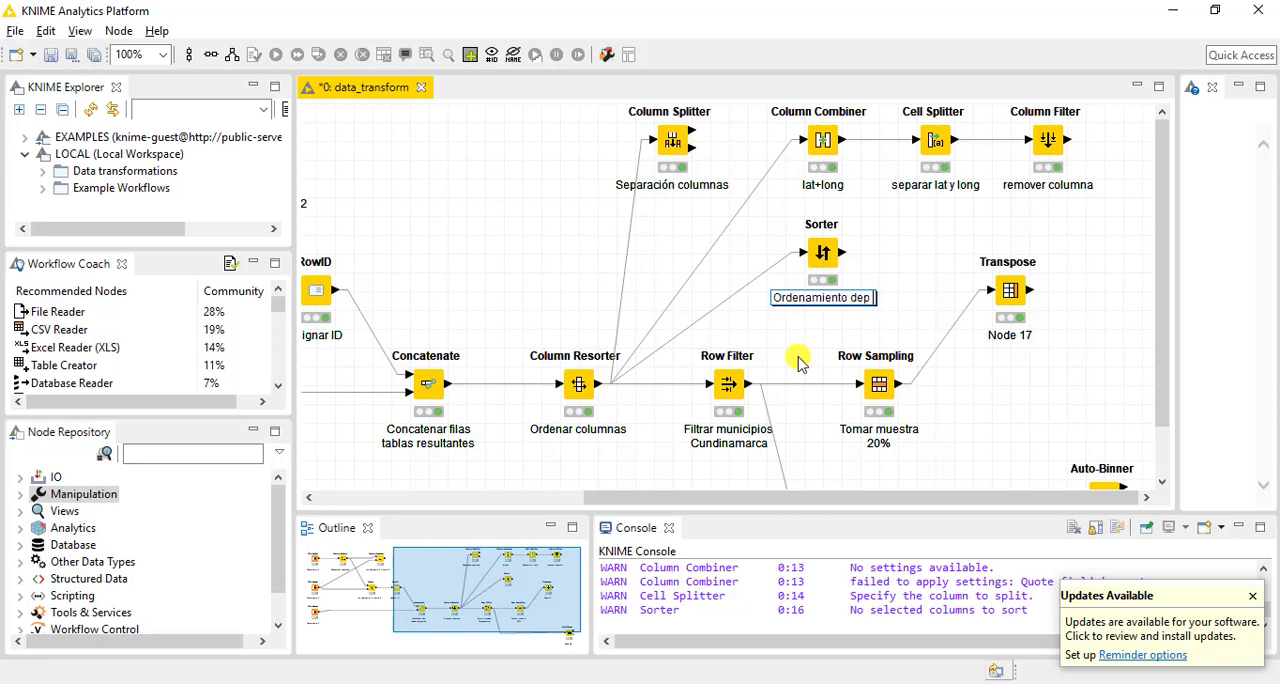
pyautogui.write(' - mun')
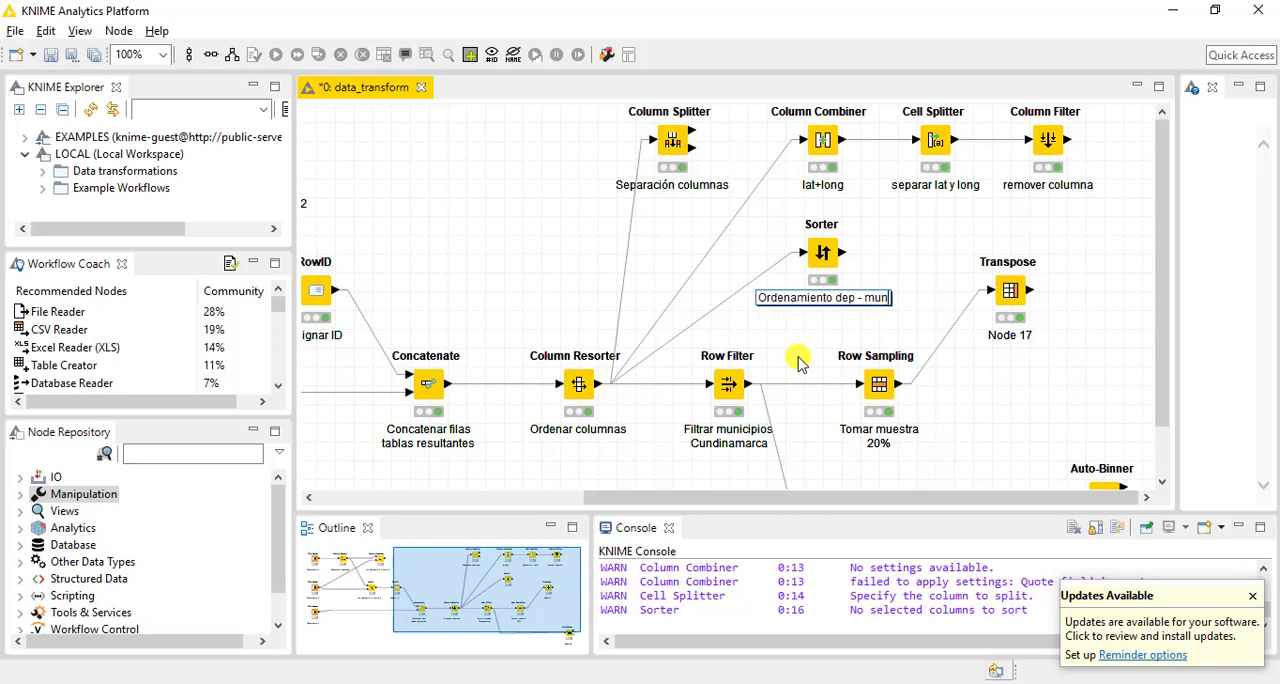
pyautogui.write(' des')
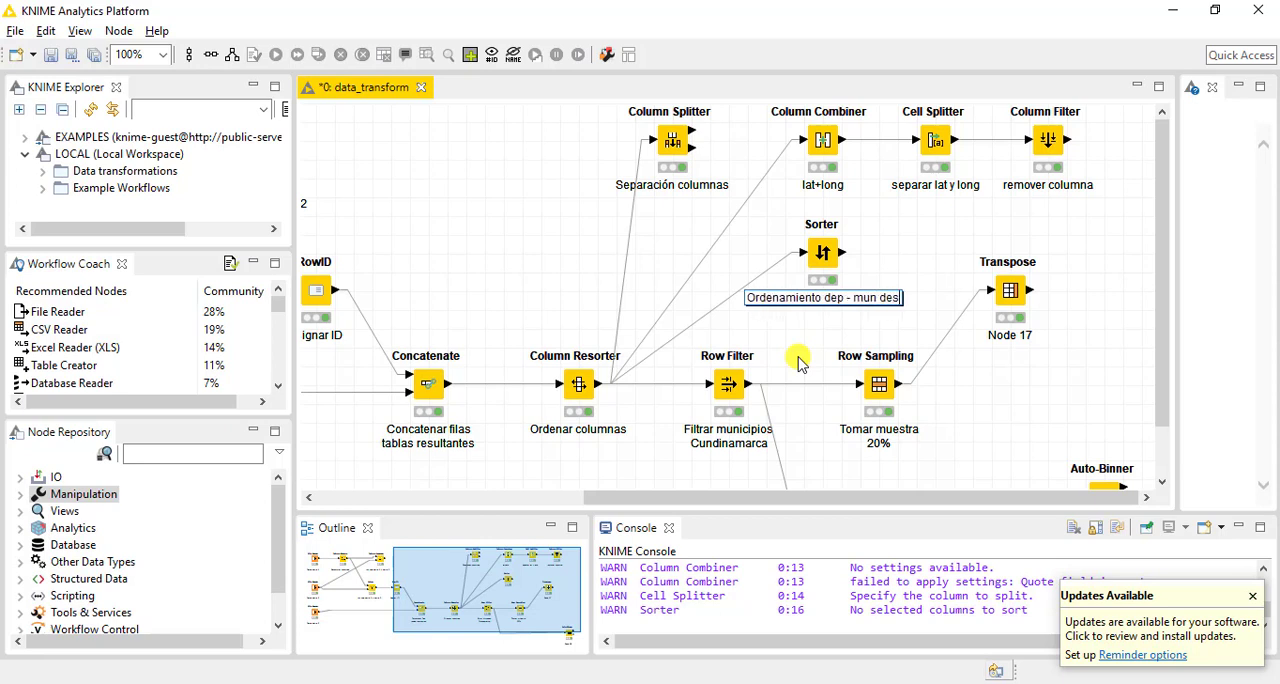
pyautogui.click(845, 297)
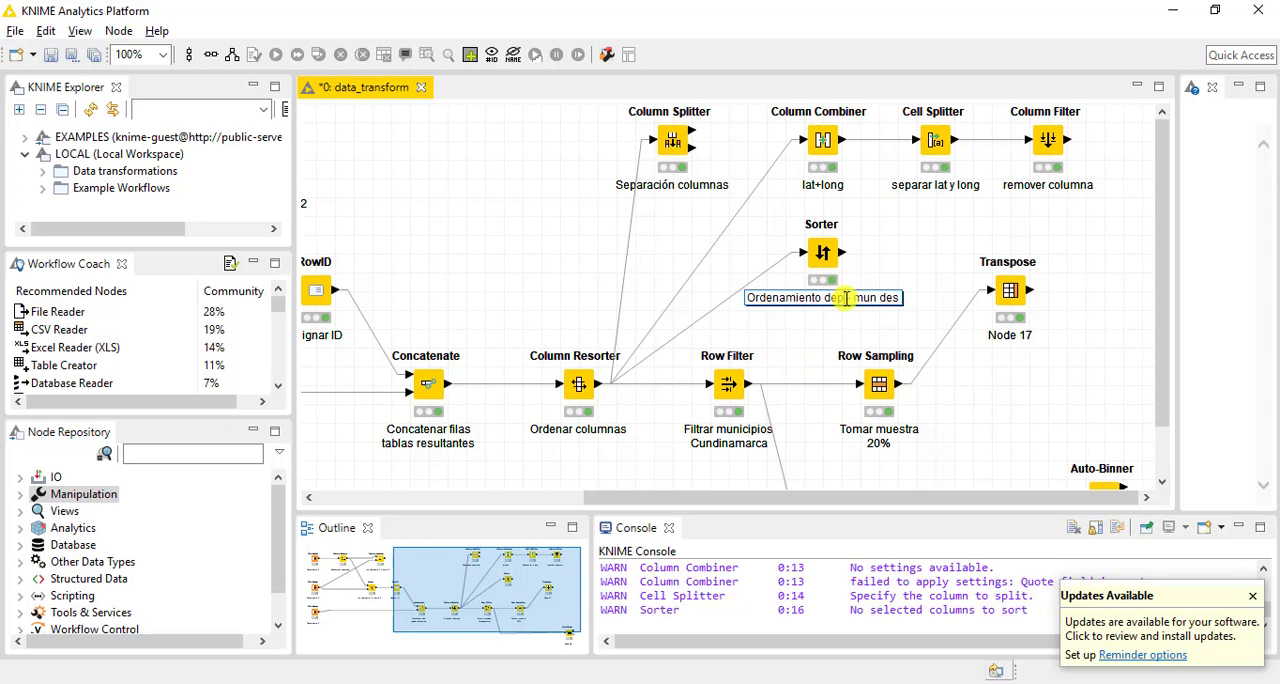
pyautogui.write('asc -')
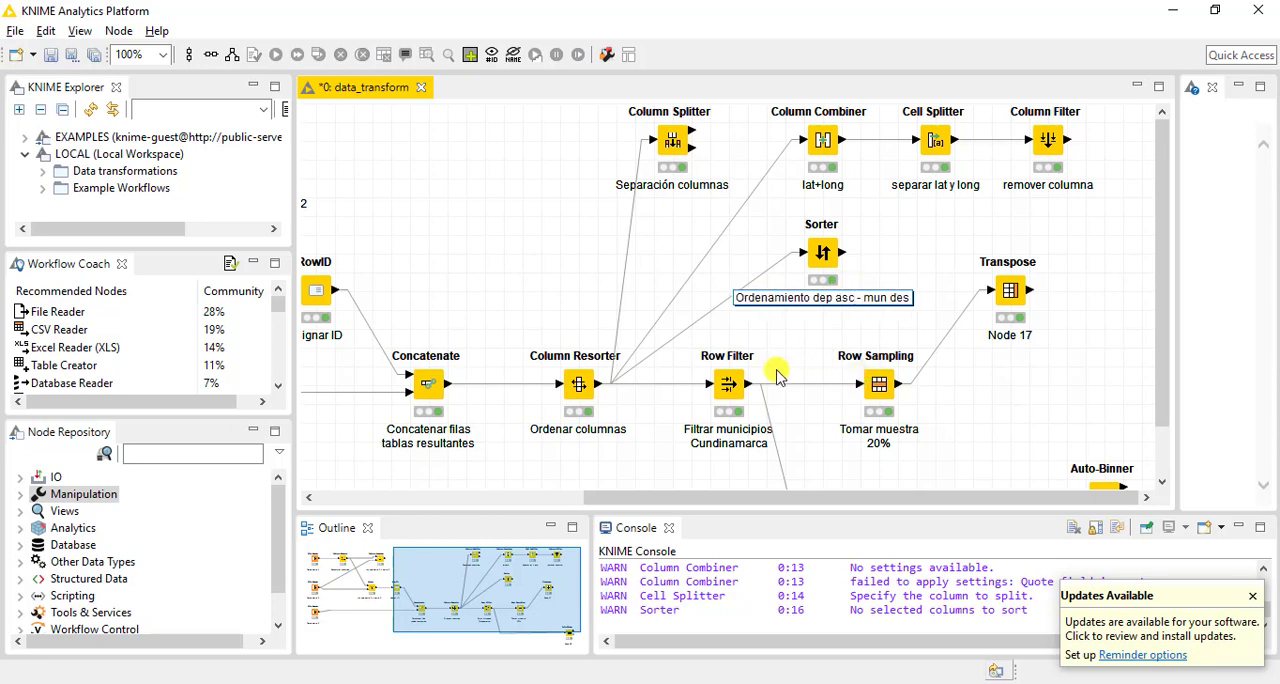
pyautogui.click(785, 333)
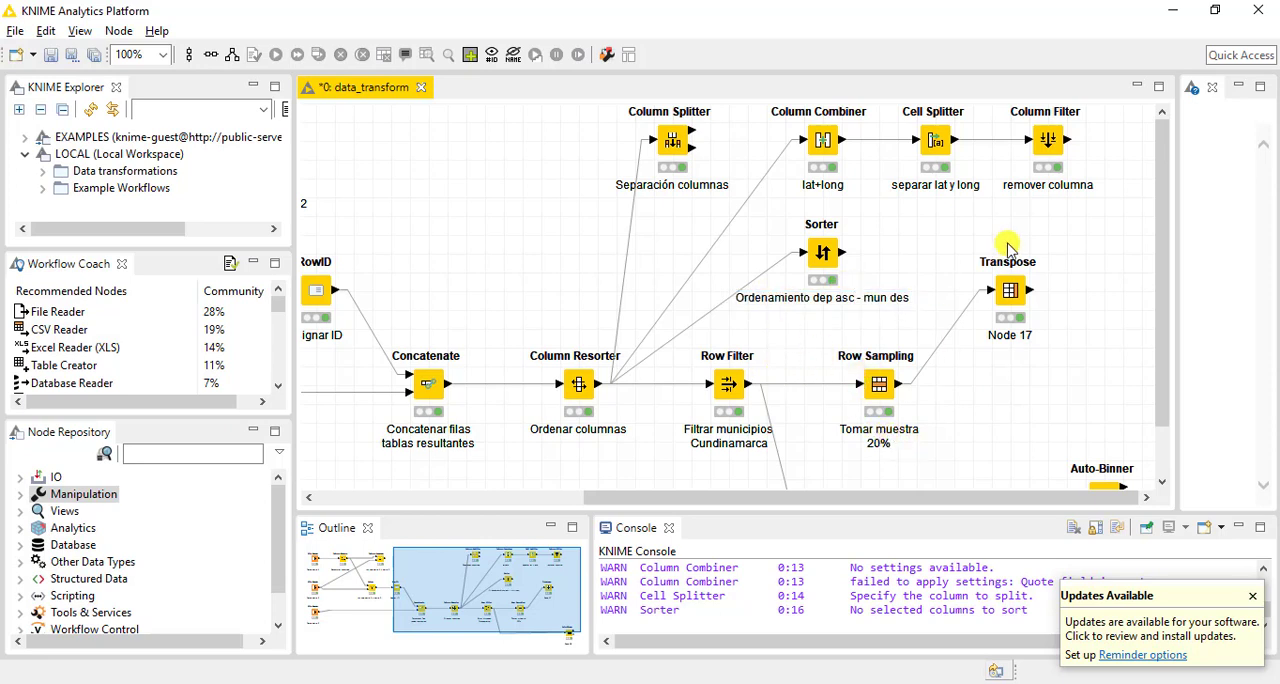
# Label the Transpose node "Transposición tabla"
pyautogui.click(1013, 335)
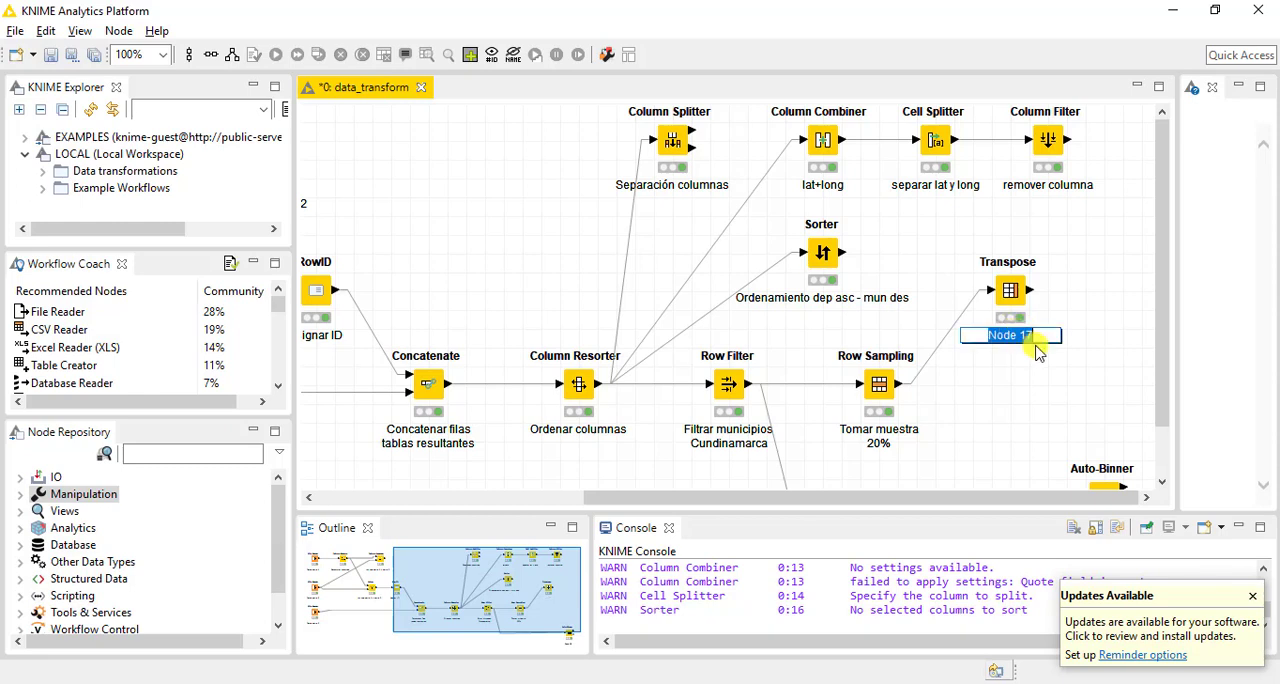
pyautogui.write('Transpo')
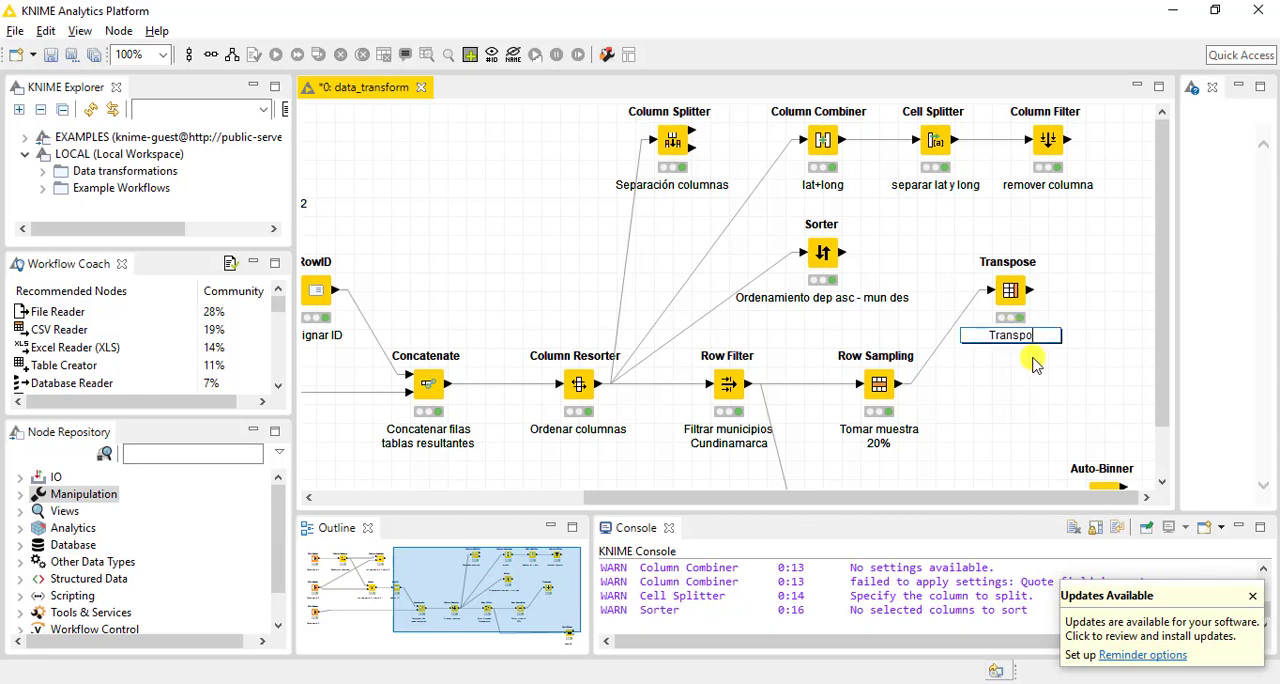
pyautogui.write('sición tabla')
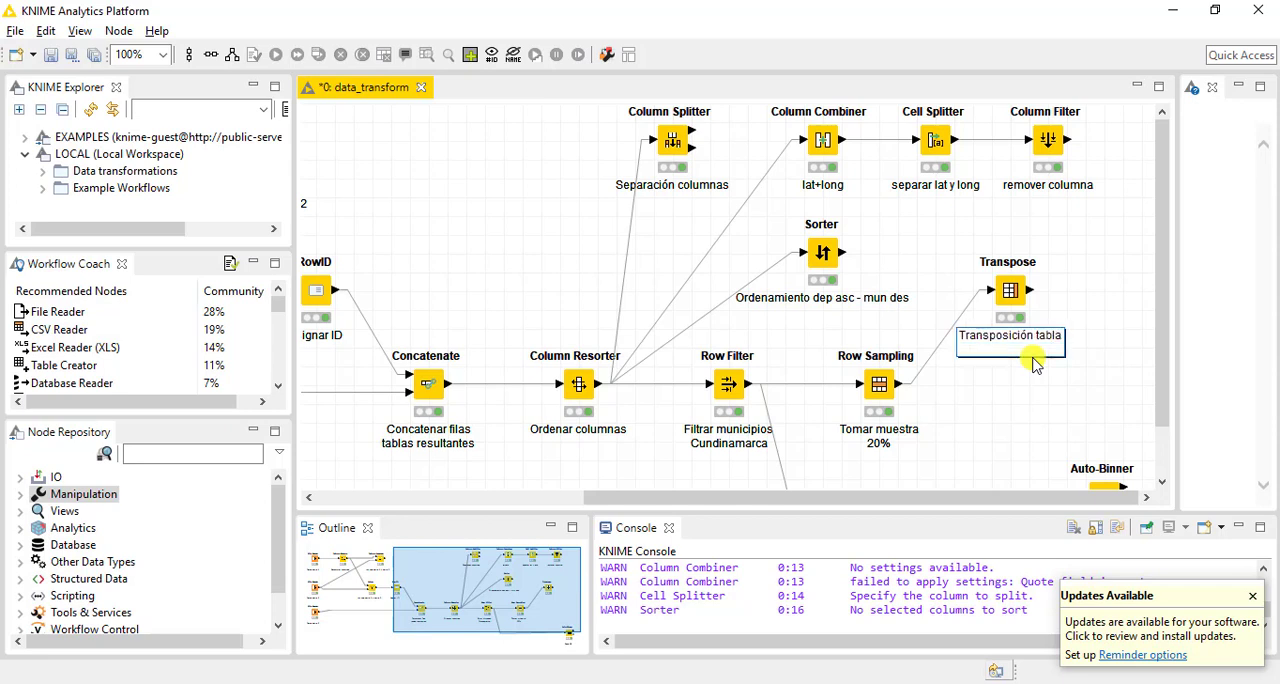
pyautogui.click(1123, 364)
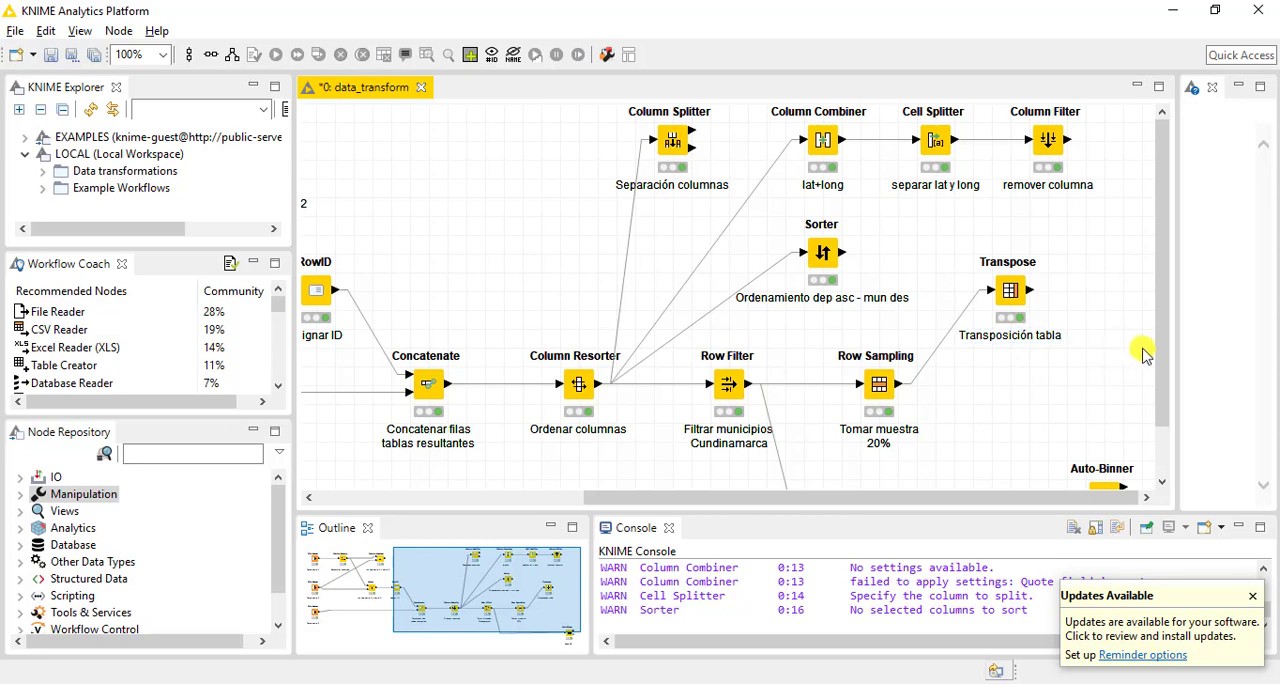
# Label the Auto-Binner node "Agrupamiento long"
pyautogui.scroll(-2, 1168, 371)
pyautogui.click(1104, 484)
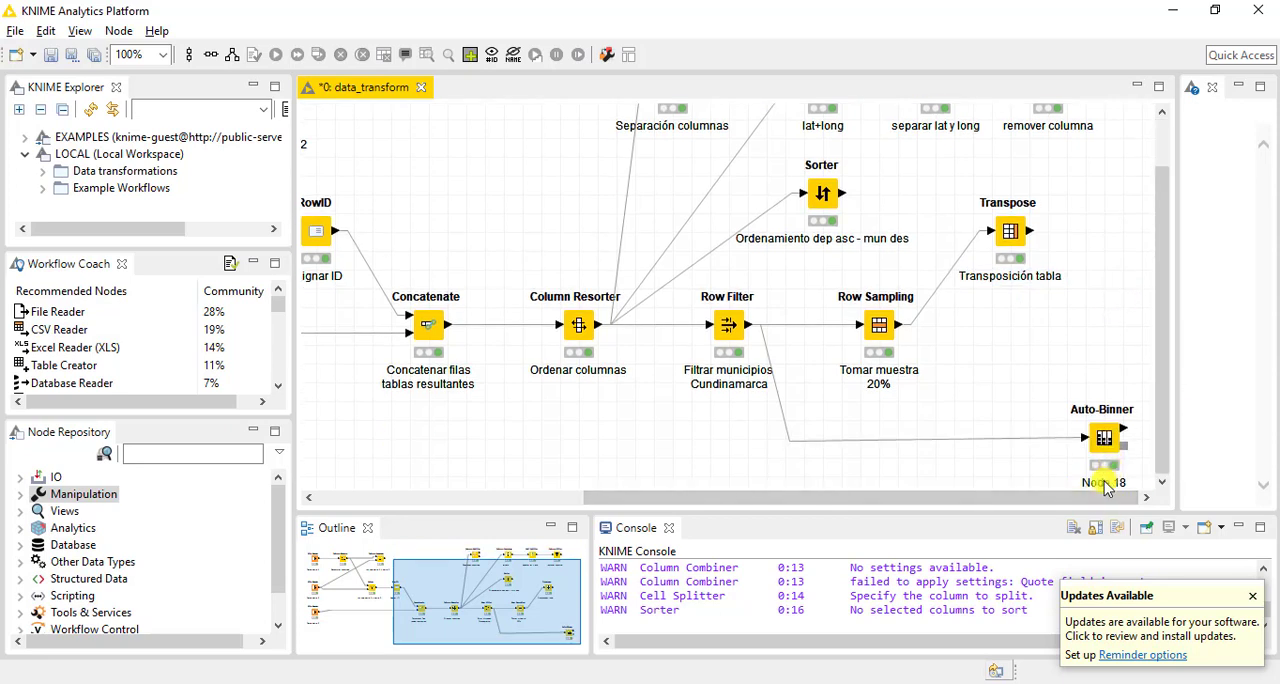
pyautogui.press('BackSpace')
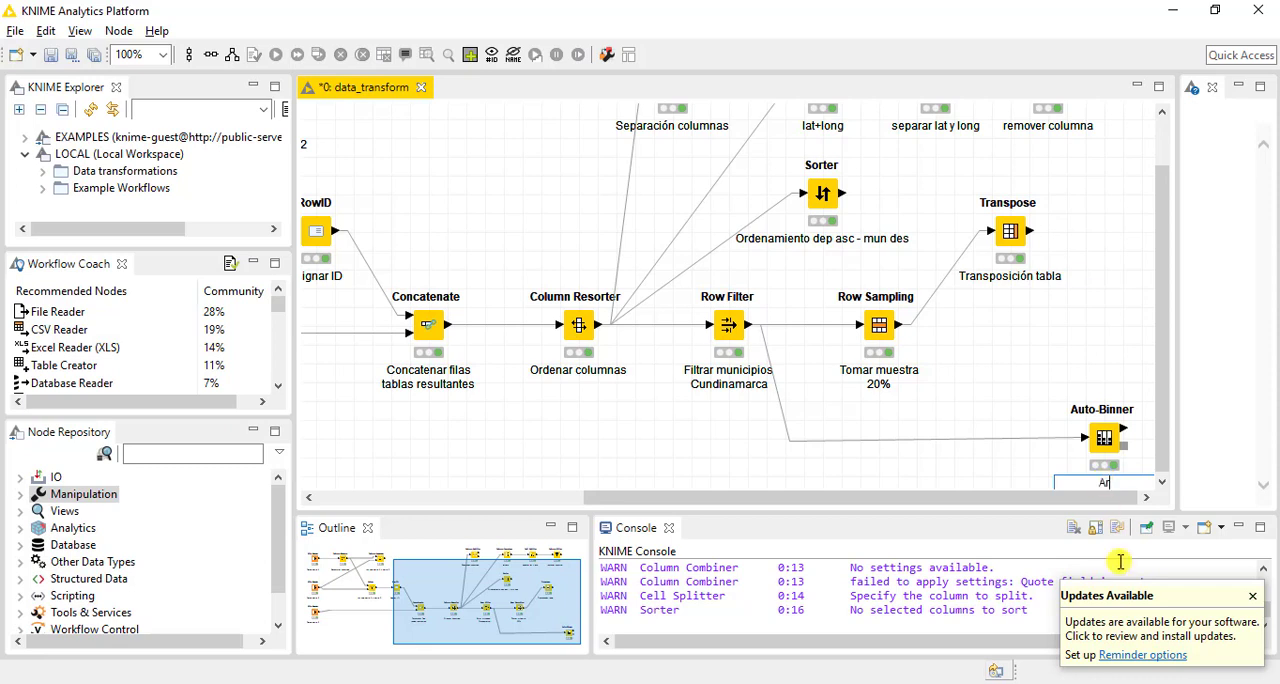
pyautogui.write('Agrupamiento long')
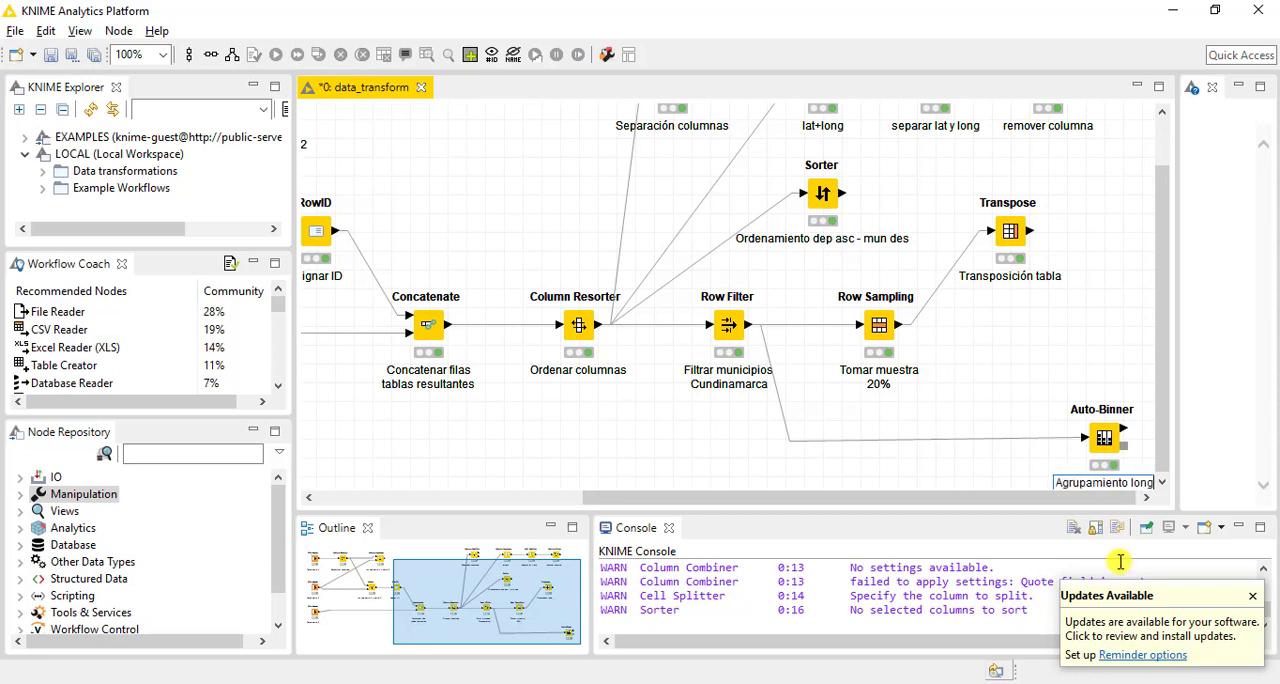
pyautogui.click(991, 415)
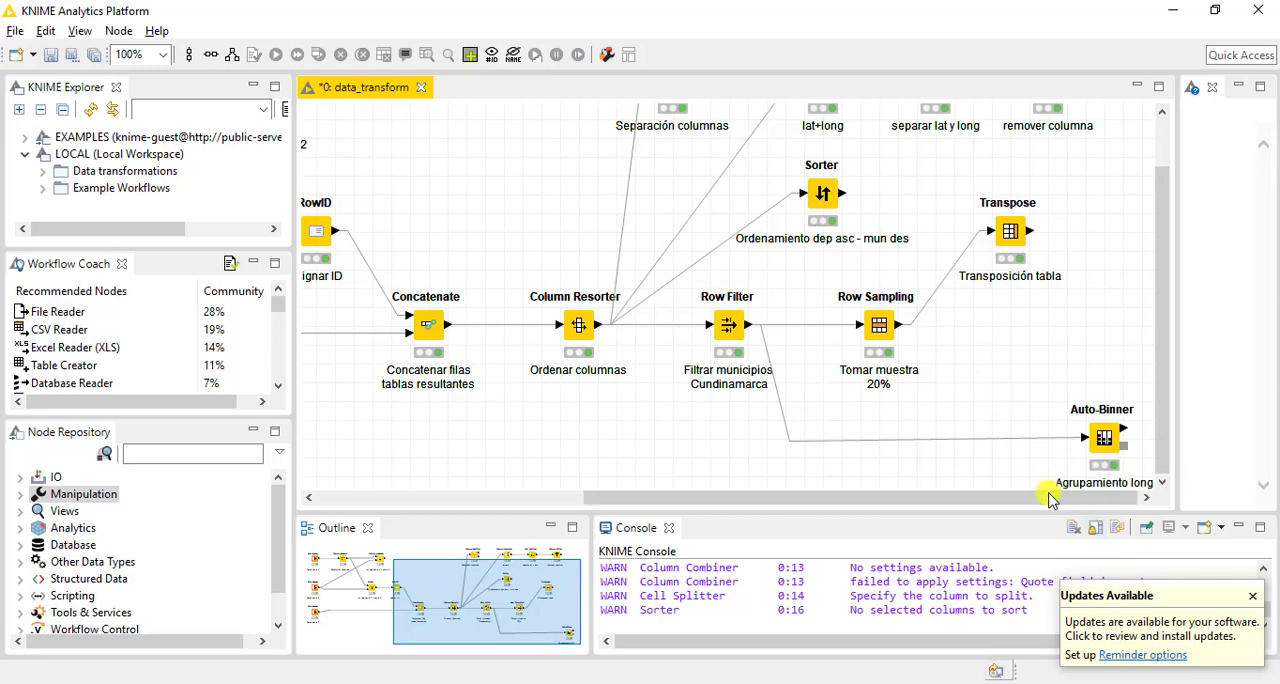
pyautogui.moveTo(1046, 495)
pyautogui.mouseDown()
pyautogui.moveTo(803, 495)
pyautogui.moveTo(1036, 507)
pyautogui.mouseUp()
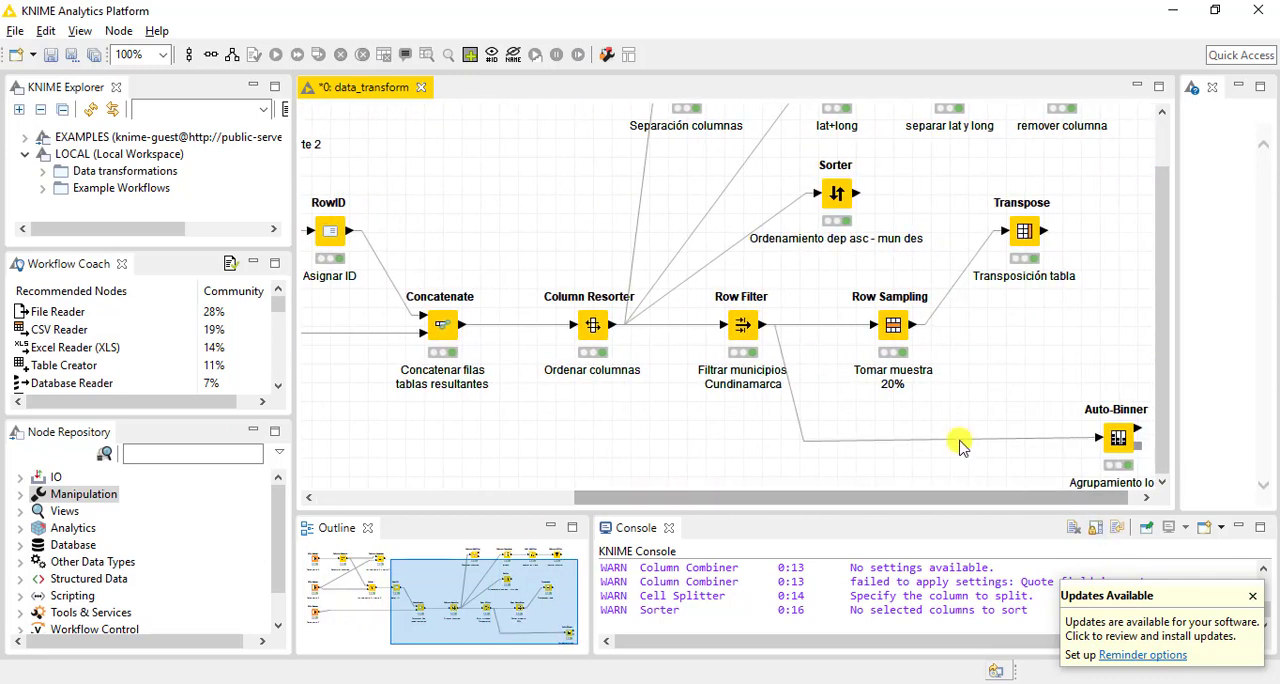
pyautogui.scroll(2, 957, 446)
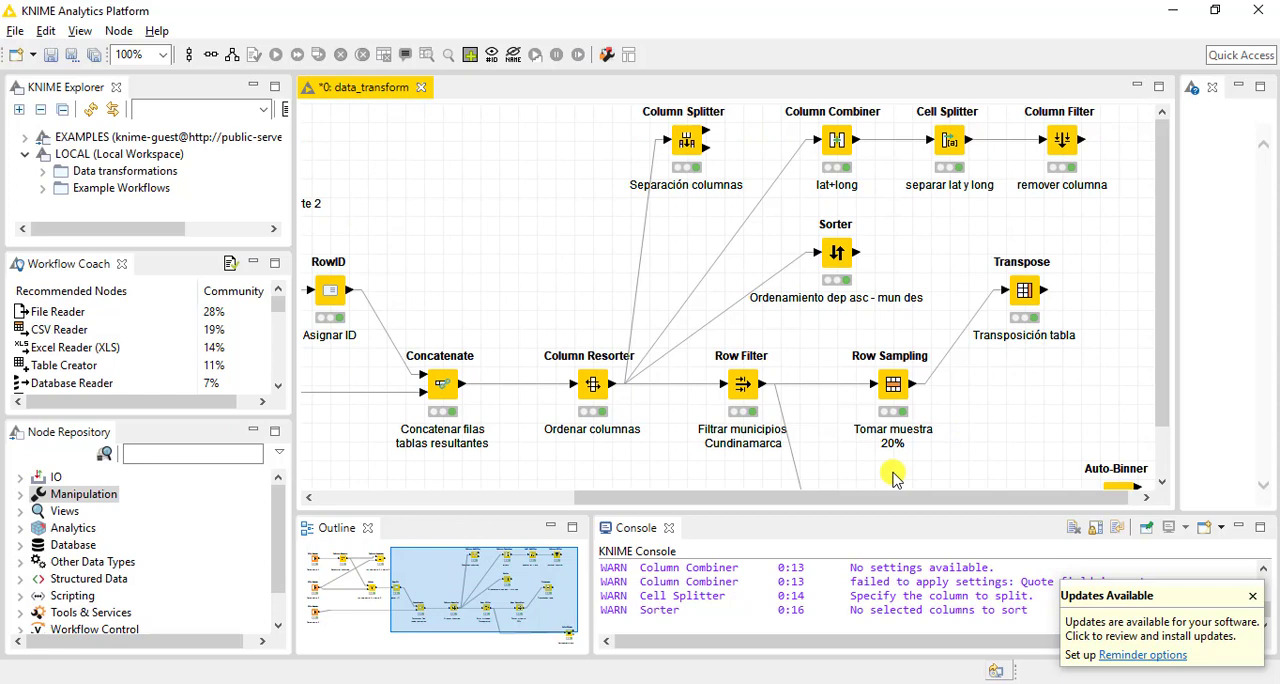